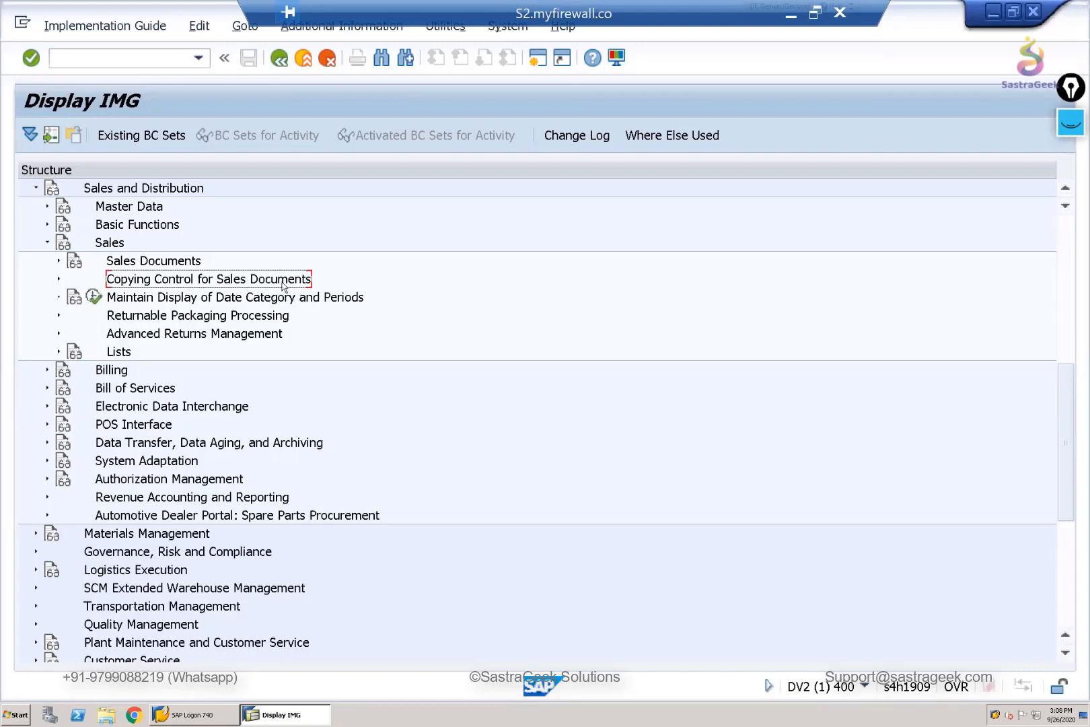
- Open the Set Copying Control: Sales Document to Sales Document activity under Copying Control for Sales Documents
left_click(58, 279)
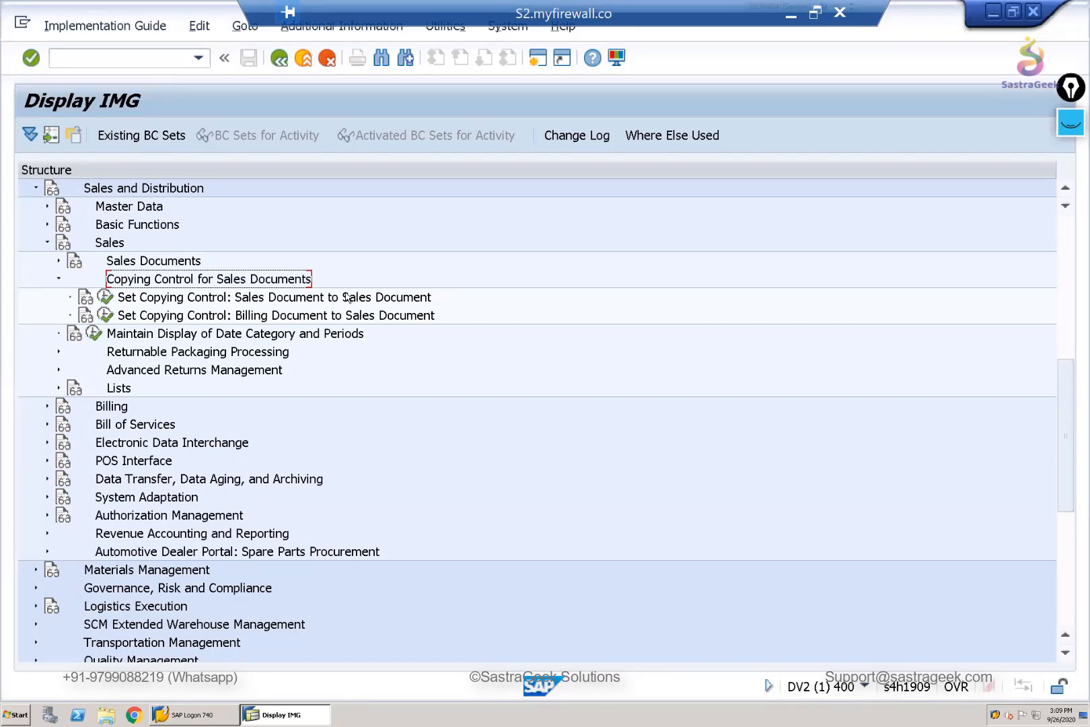
left_click(104, 297)
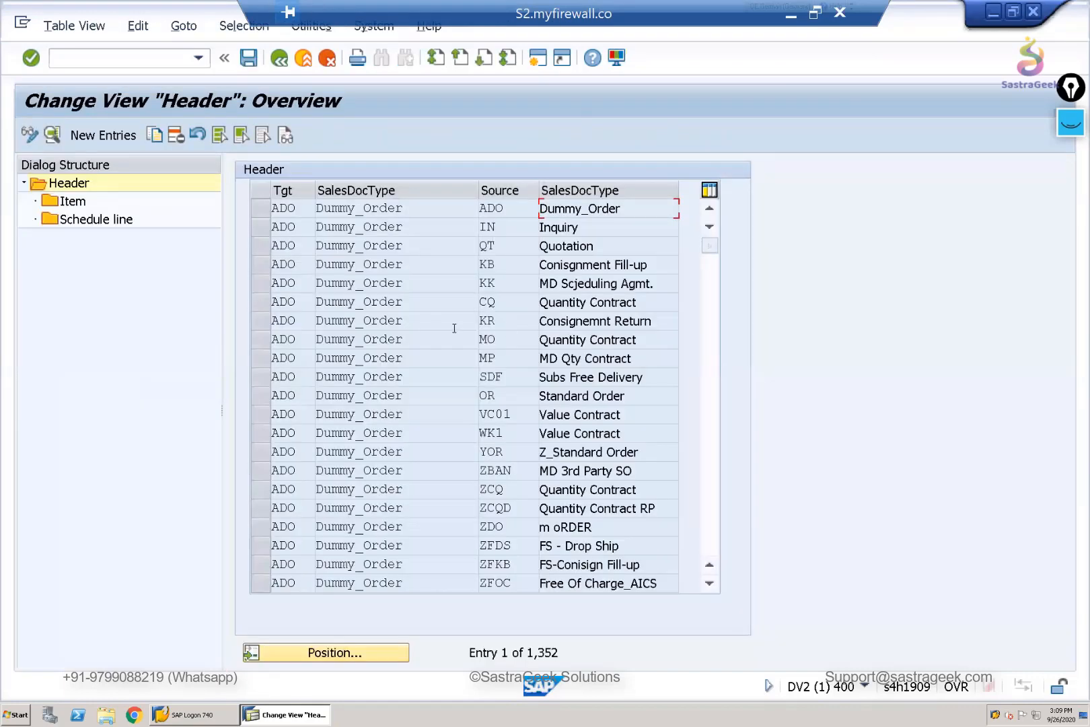
left_click(343, 653)
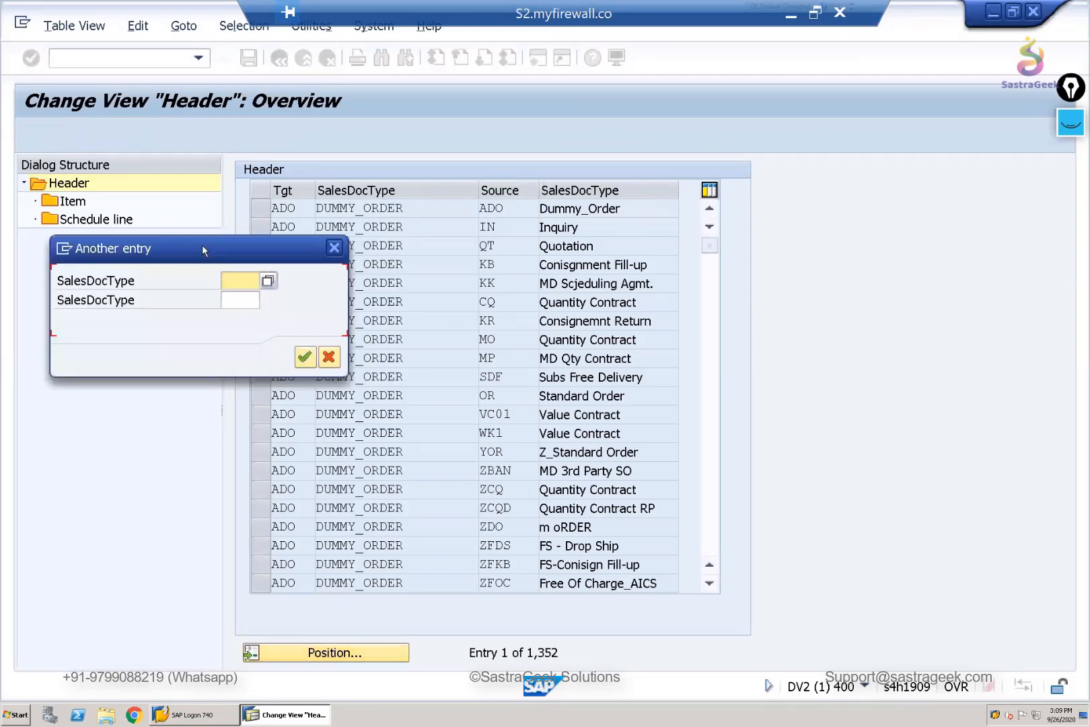
left_click_drag(202, 247, 362, 347)
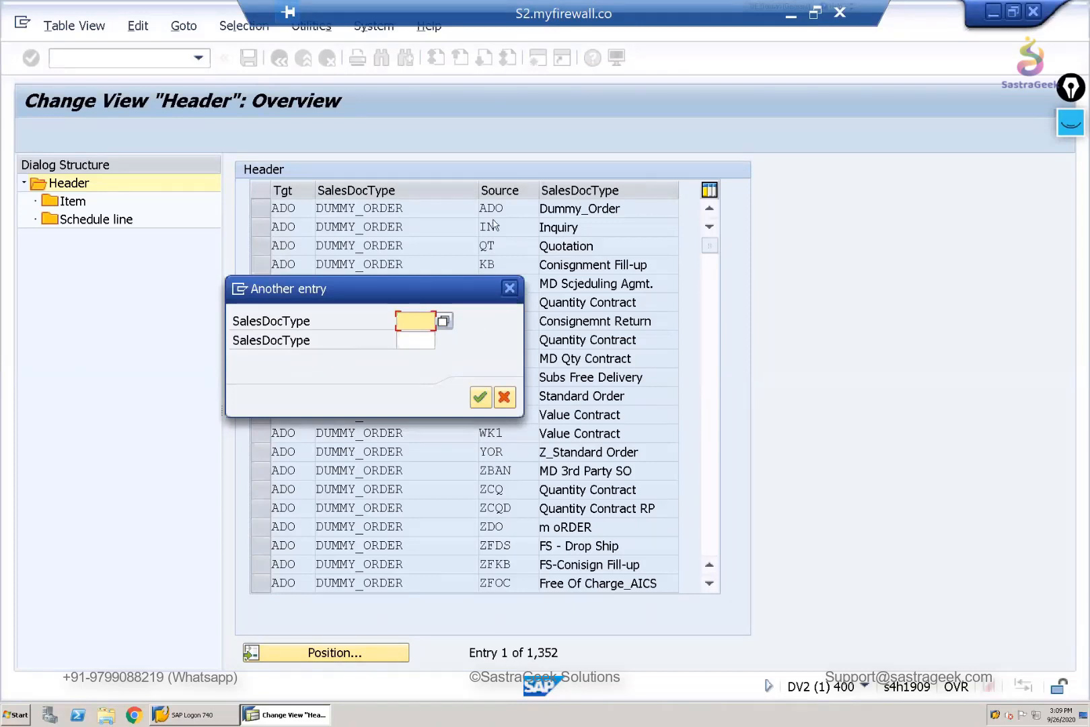
key("Escape")
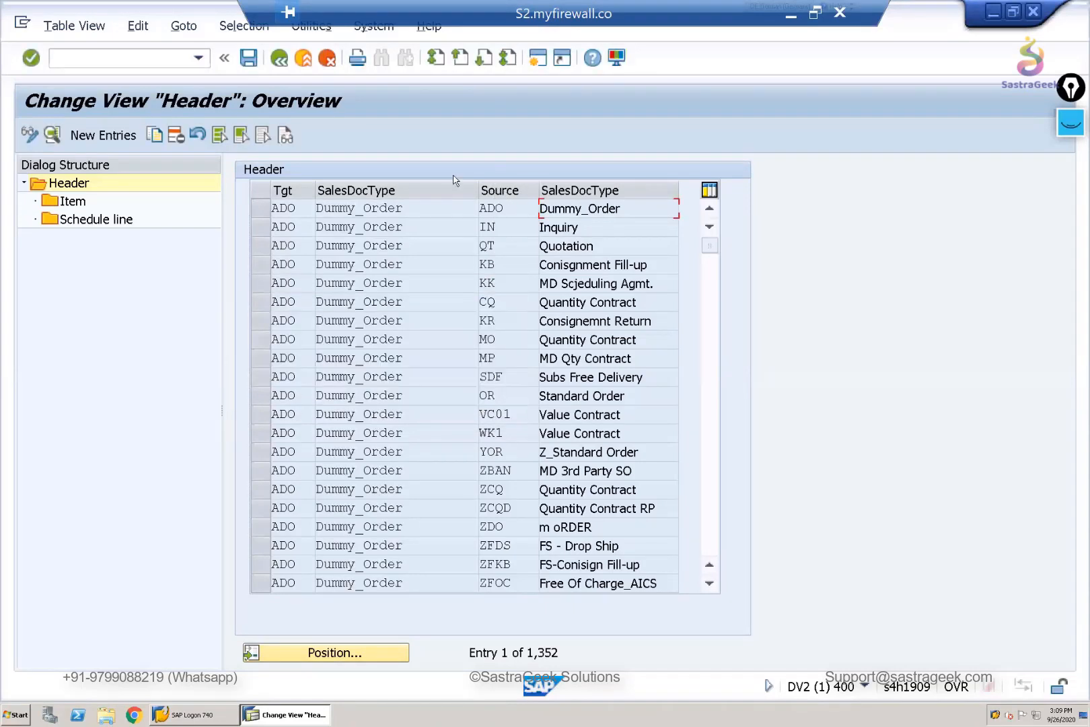
- Circle the Source and Tgt column headings of the header table with the annotation pen
left_click(1069, 122)
left_click(1068, 176)
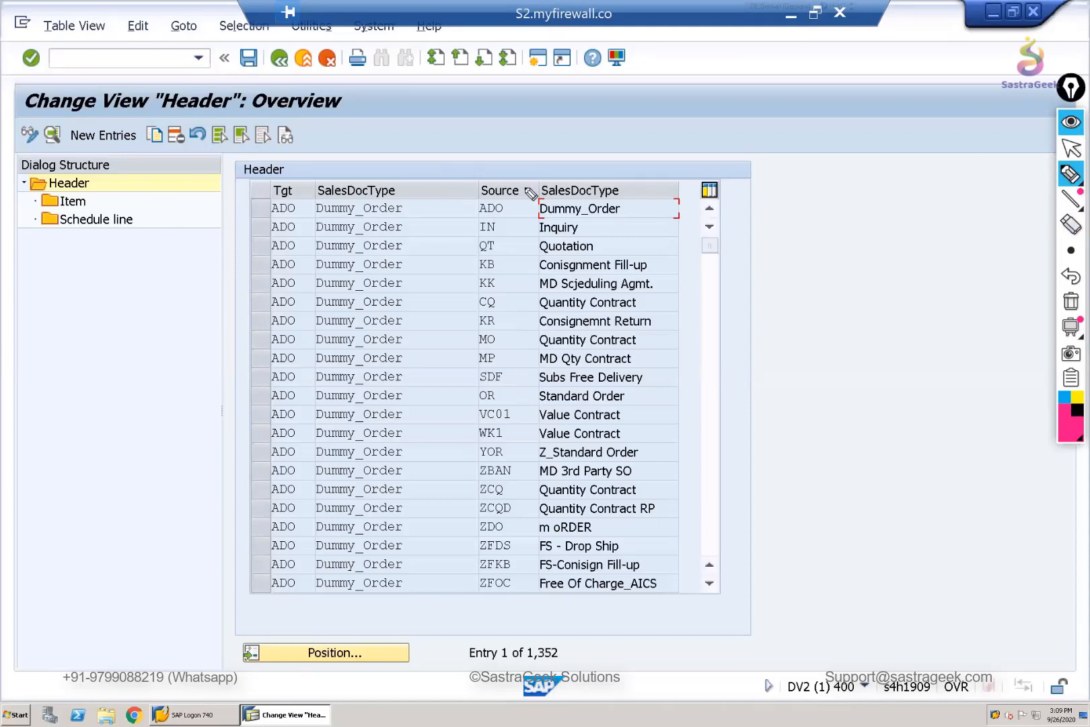
mouse_move(495, 165)
left_mouse_down()
mouse_move(471, 200)
mouse_move(531, 176)
left_mouse_up()
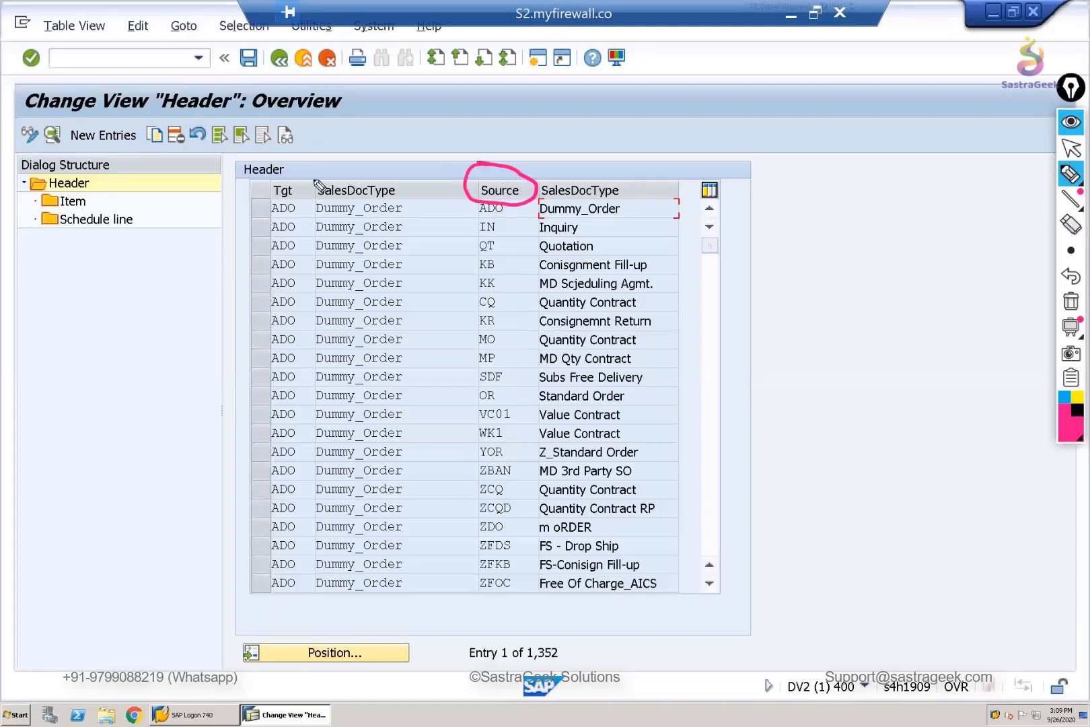
mouse_move(316, 176)
left_mouse_down()
mouse_move(289, 218)
mouse_move(319, 172)
left_mouse_up()
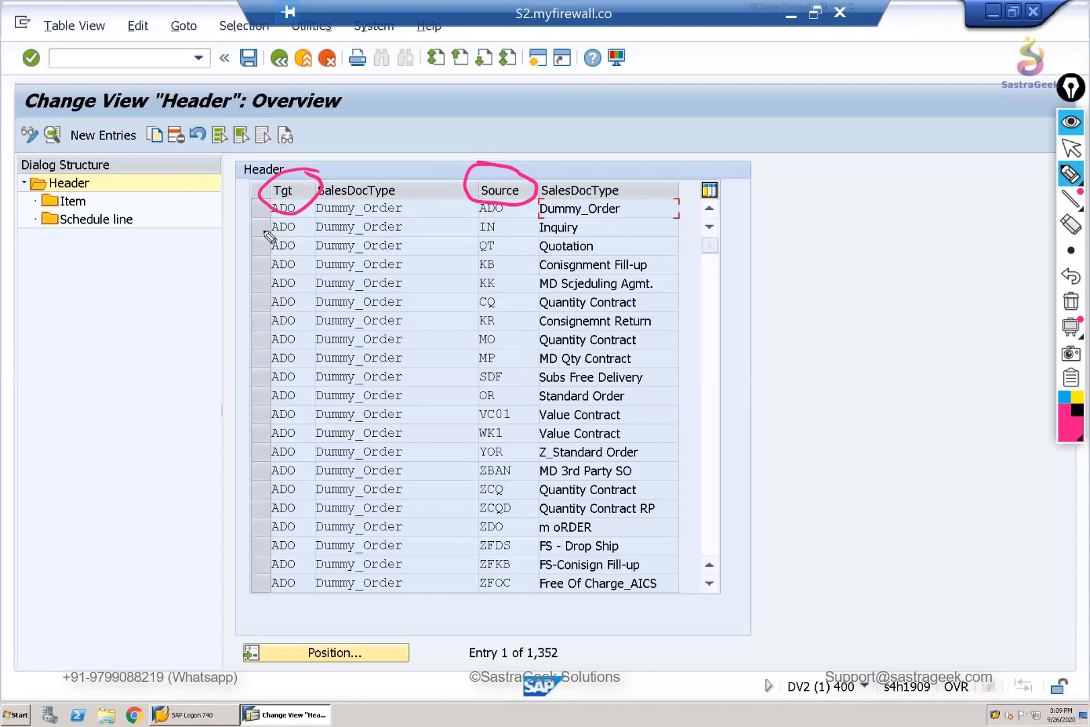
left_click(1070, 146)
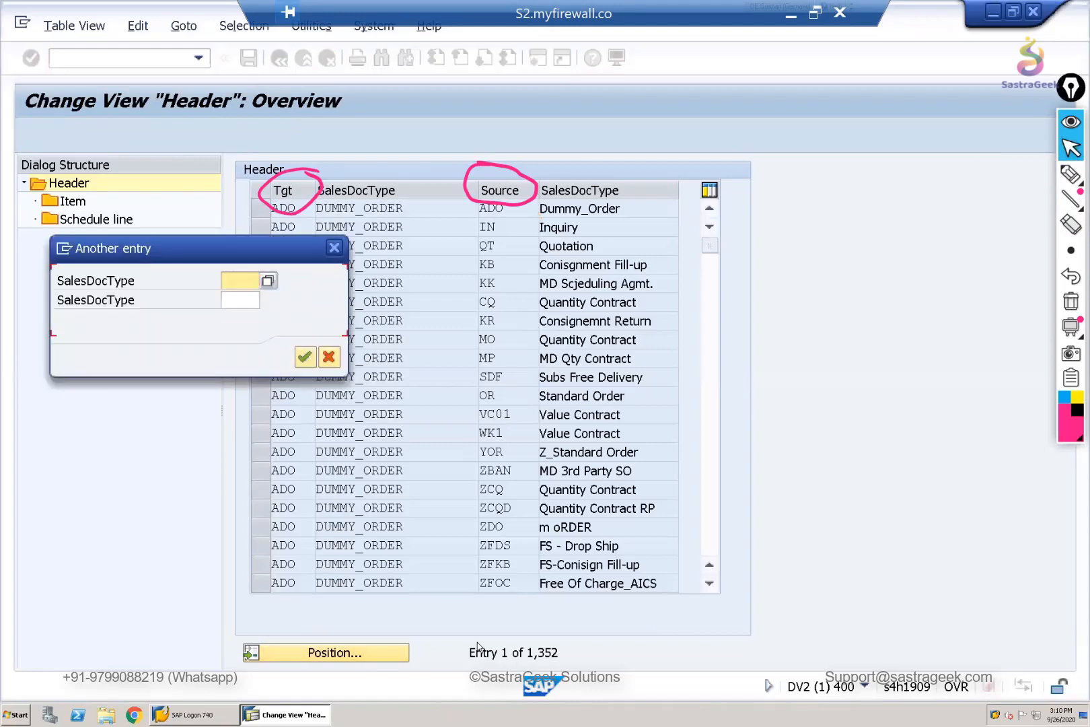
- Position the header list at the entry with target sales document type OR and source type QT
type("or")
key("Return")
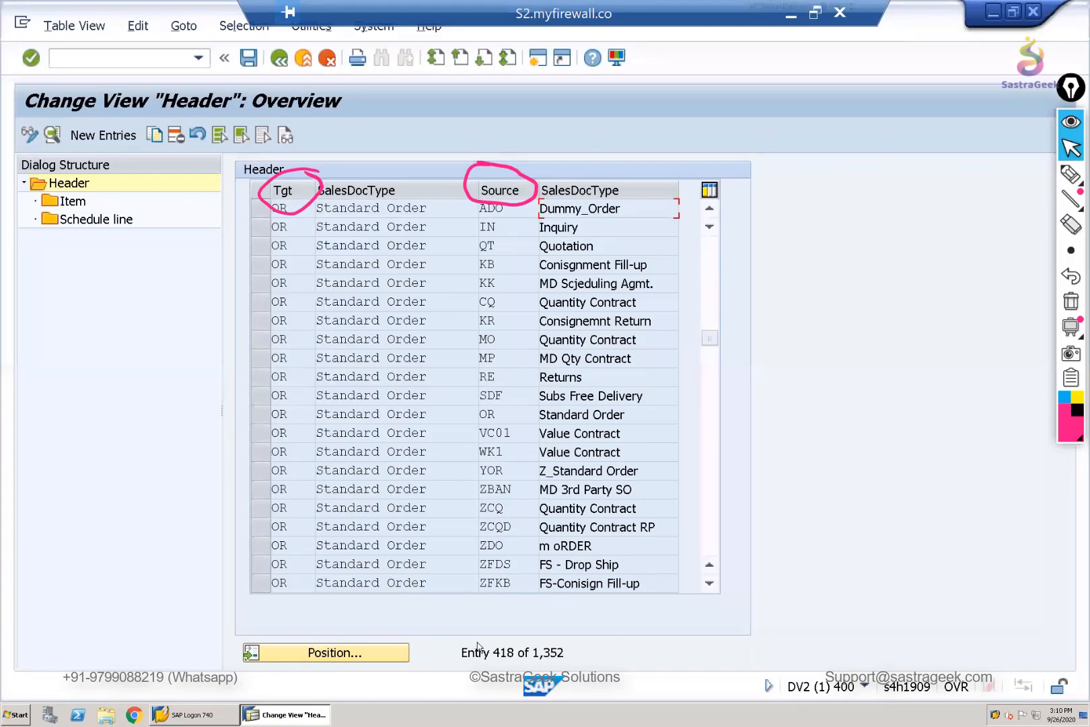
left_click(357, 655)
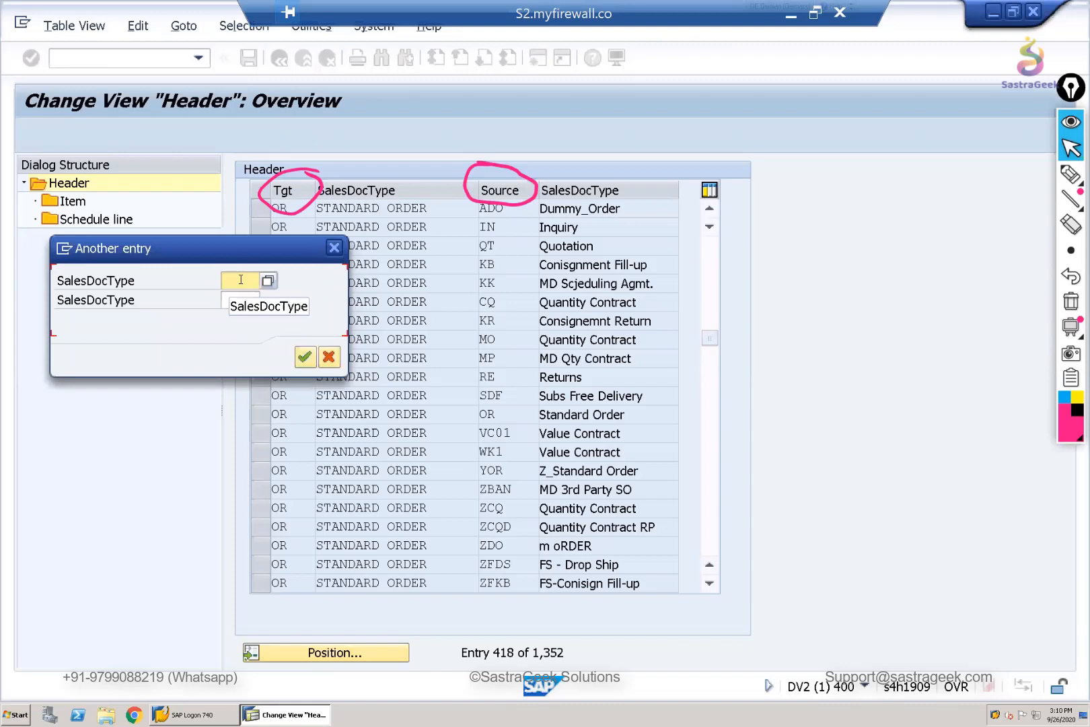
type("OR")
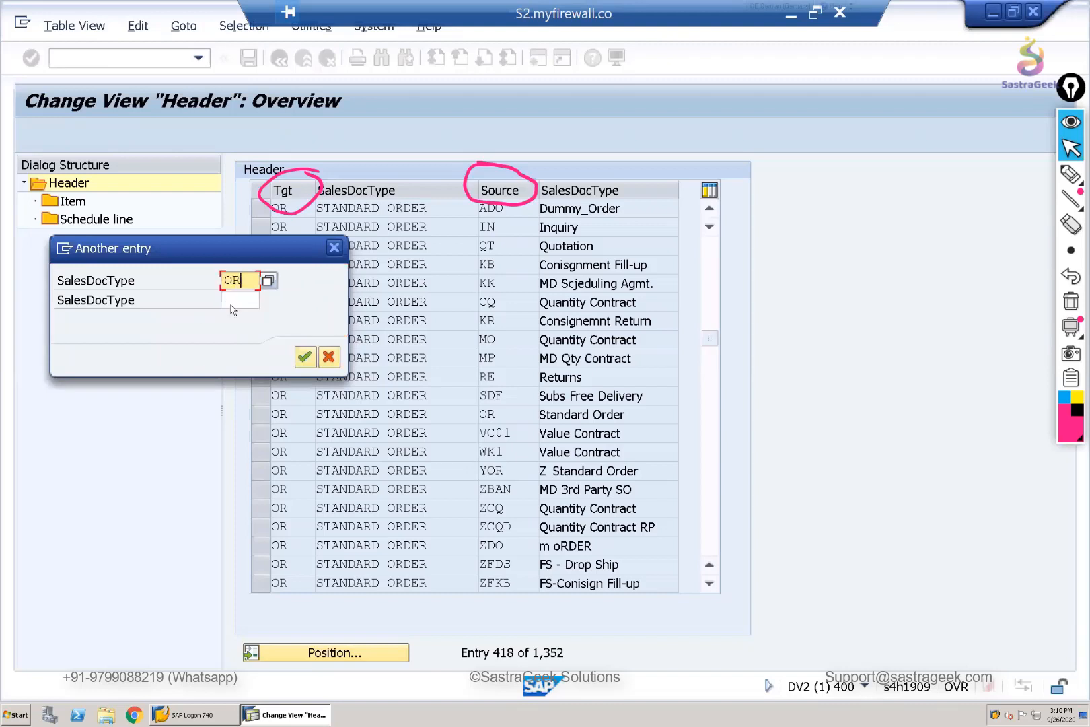
left_click(231, 298)
type("QT")
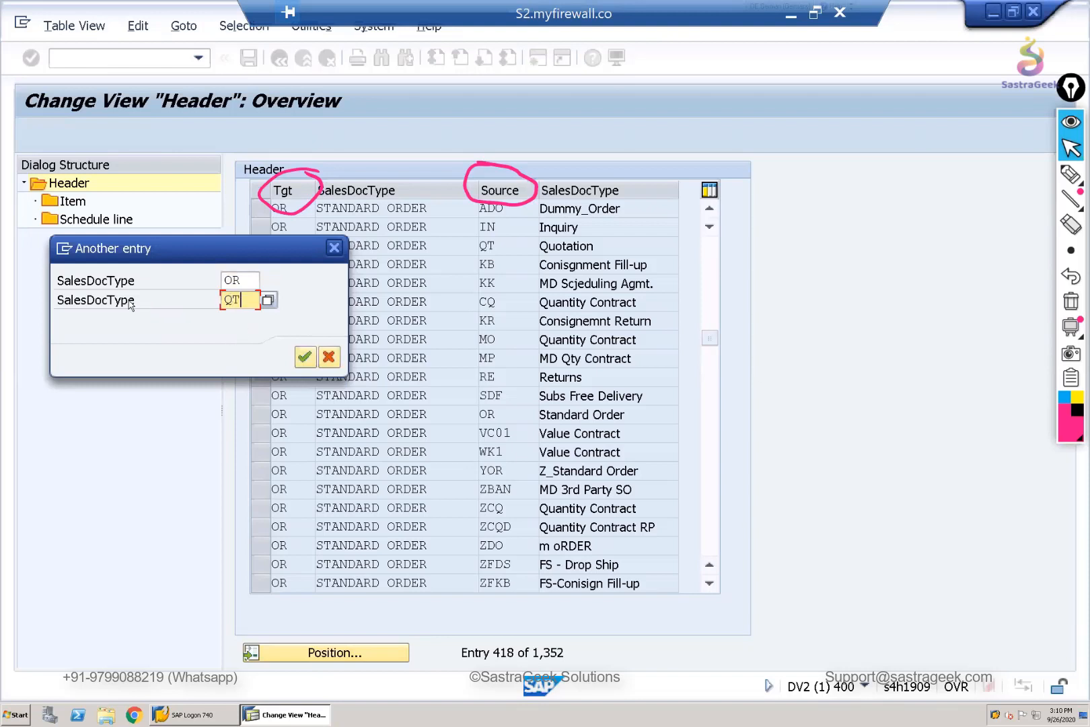
left_click(246, 280)
double_click(239, 300)
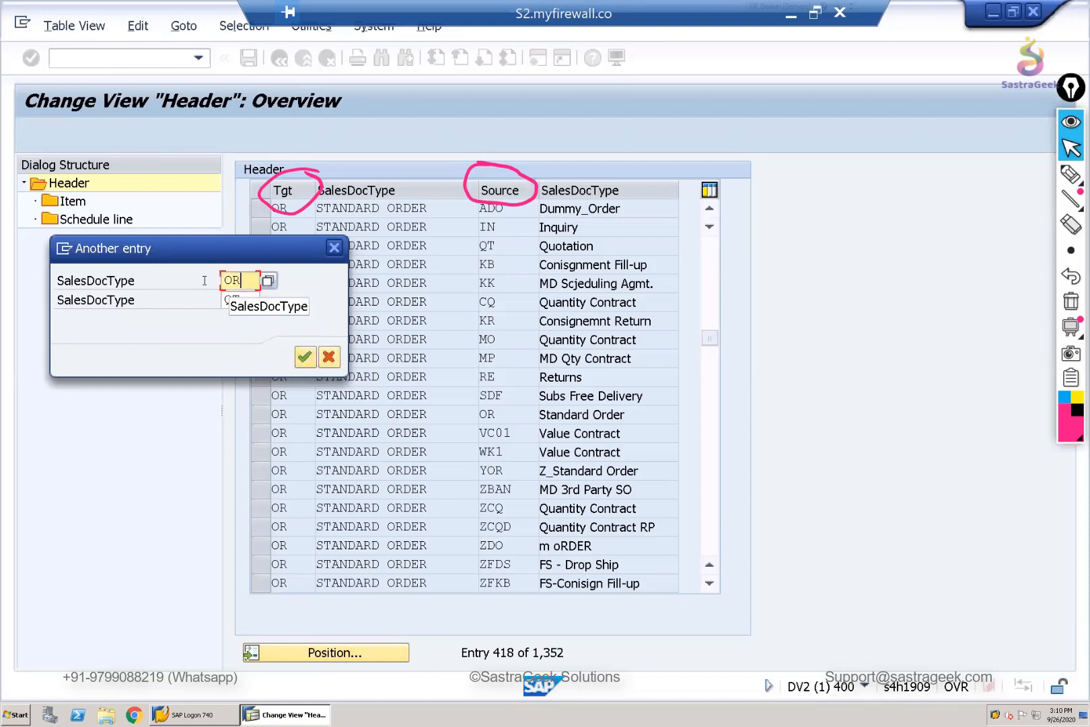
double_click(238, 282)
left_click(304, 356)
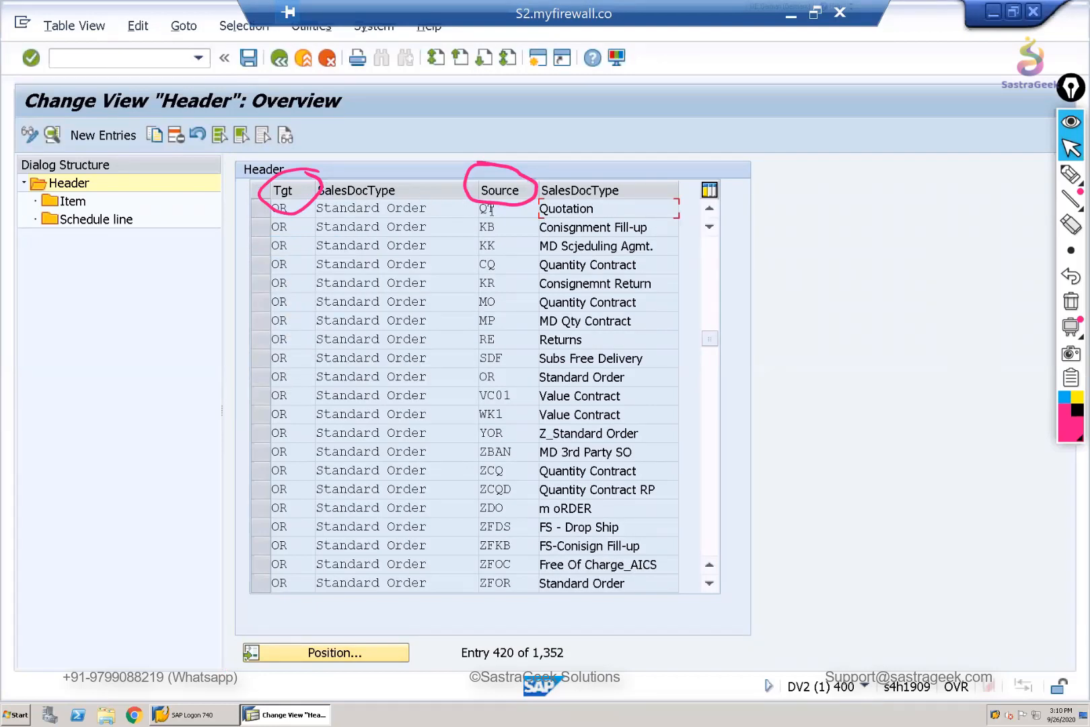
- Open the details of the copying entry from source QT to target OR and clear the pen annotations
double_click(498, 214)
double_click(277, 209)
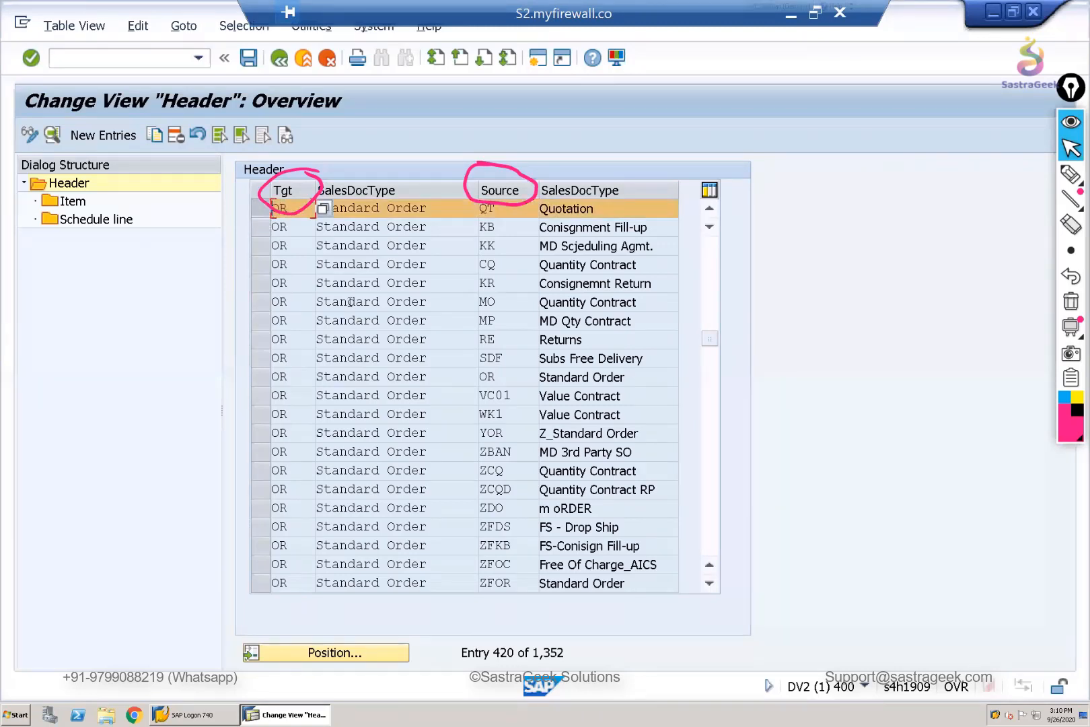
left_click(52, 135)
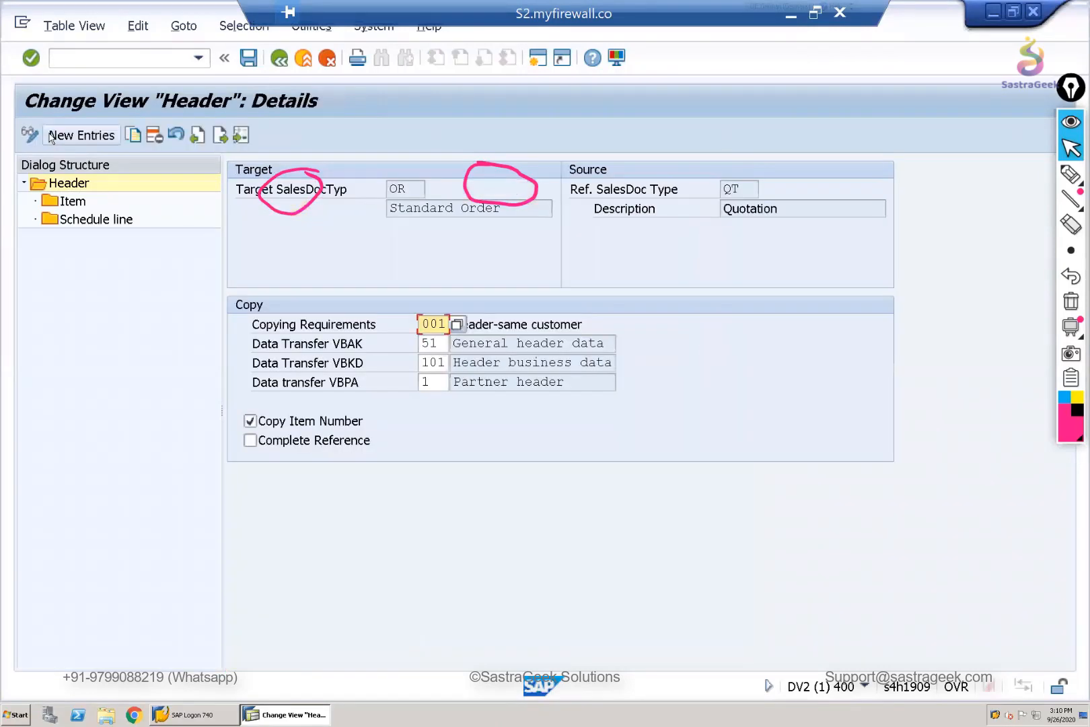
left_click(1070, 303)
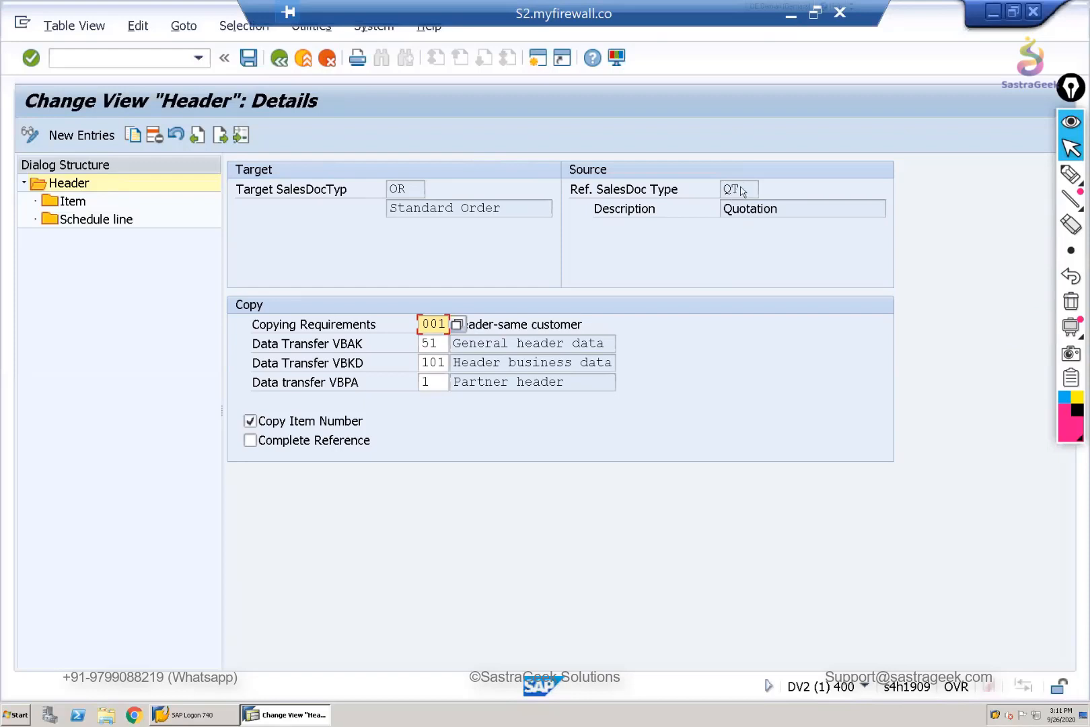
- Examine the source type, target type and Copying Requirements description in the header details
left_click(741, 188)
left_click_drag(720, 189, 740, 188)
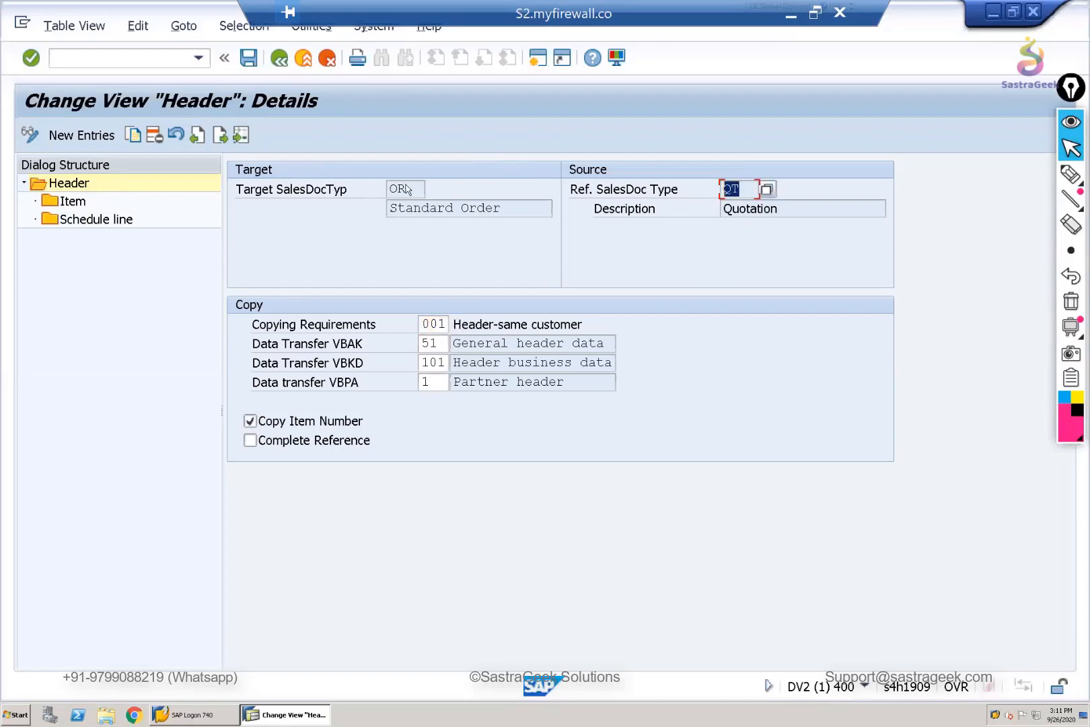
left_click_drag(406, 189, 388, 188)
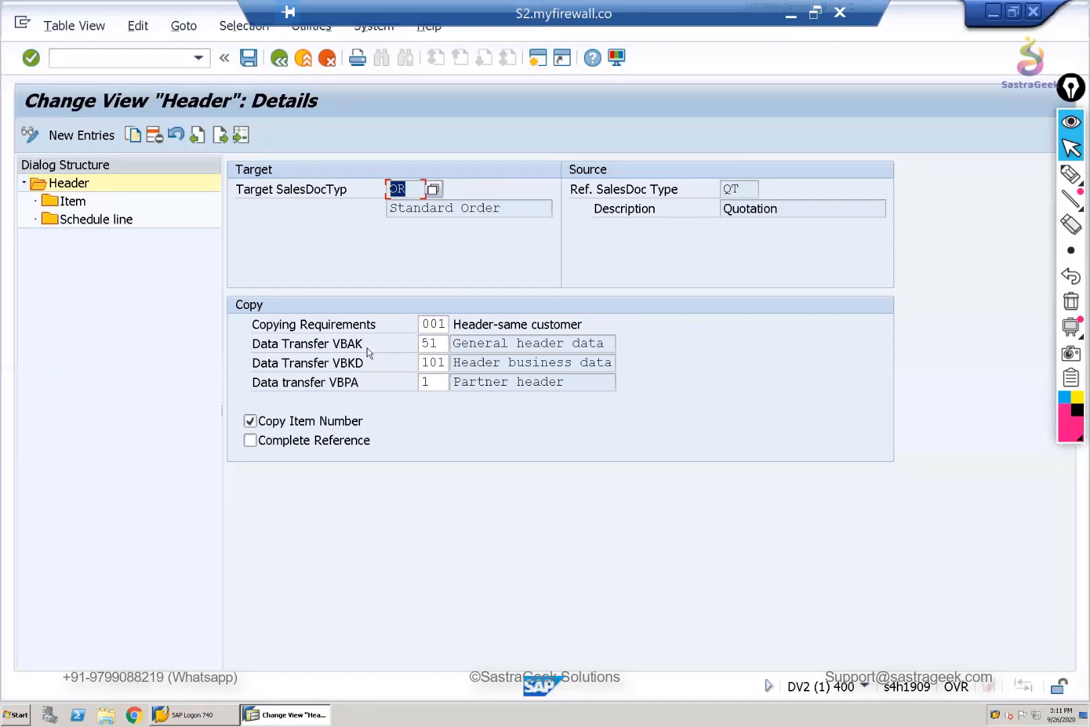
left_click(441, 325)
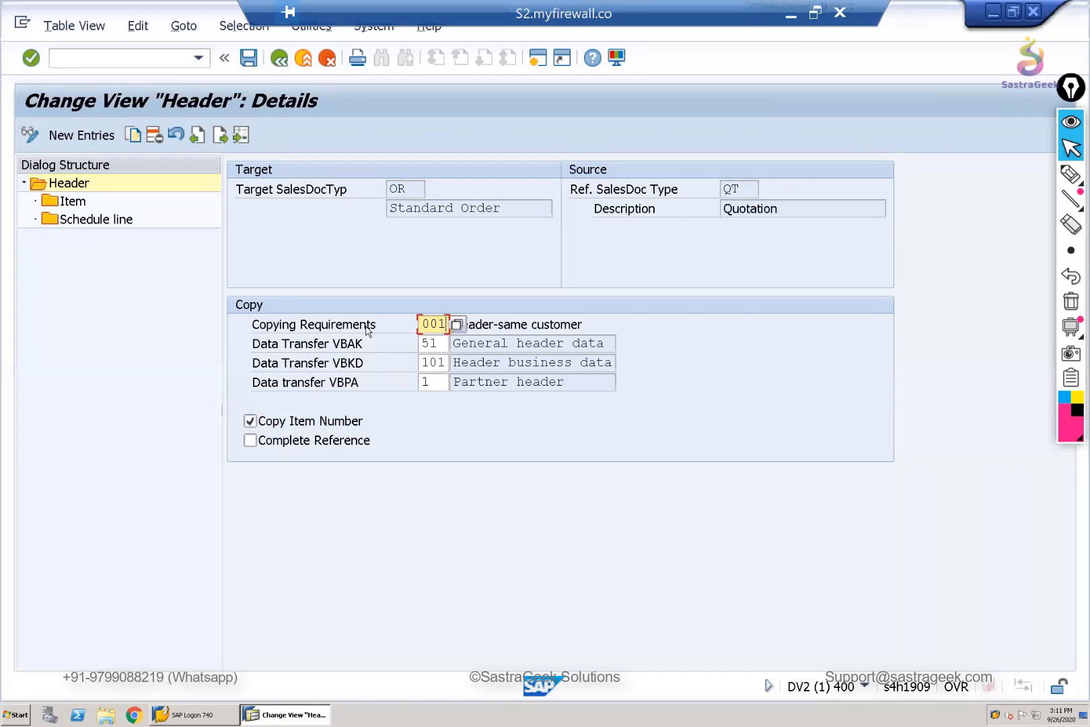
left_click(504, 325)
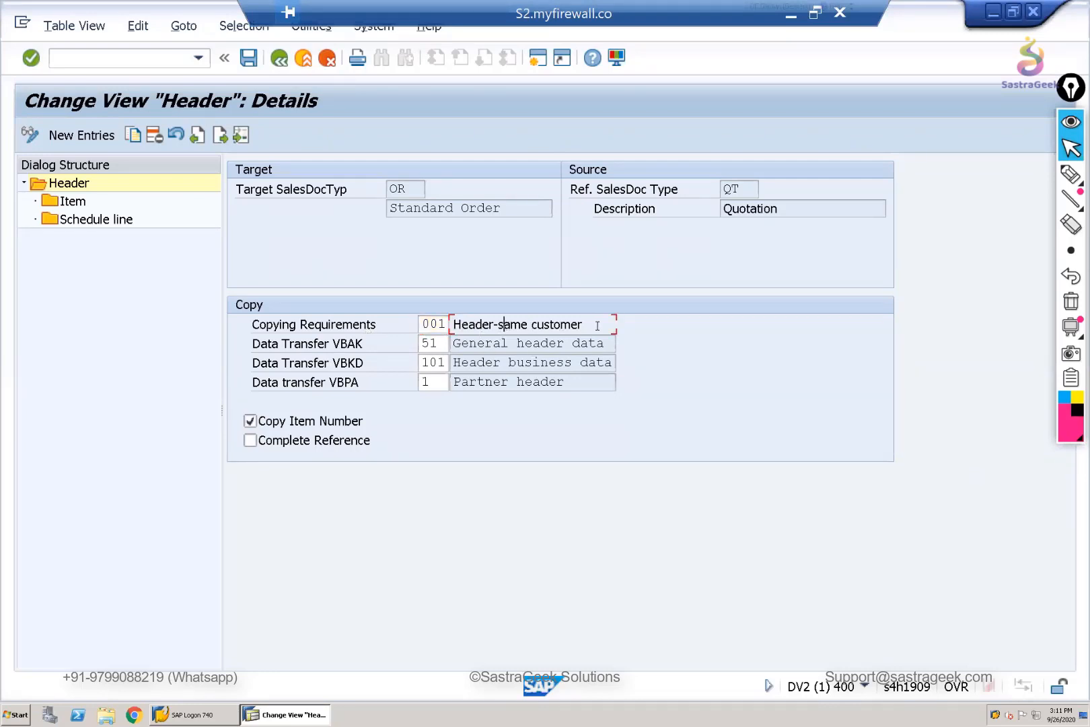
left_click_drag(583, 325, 452, 324)
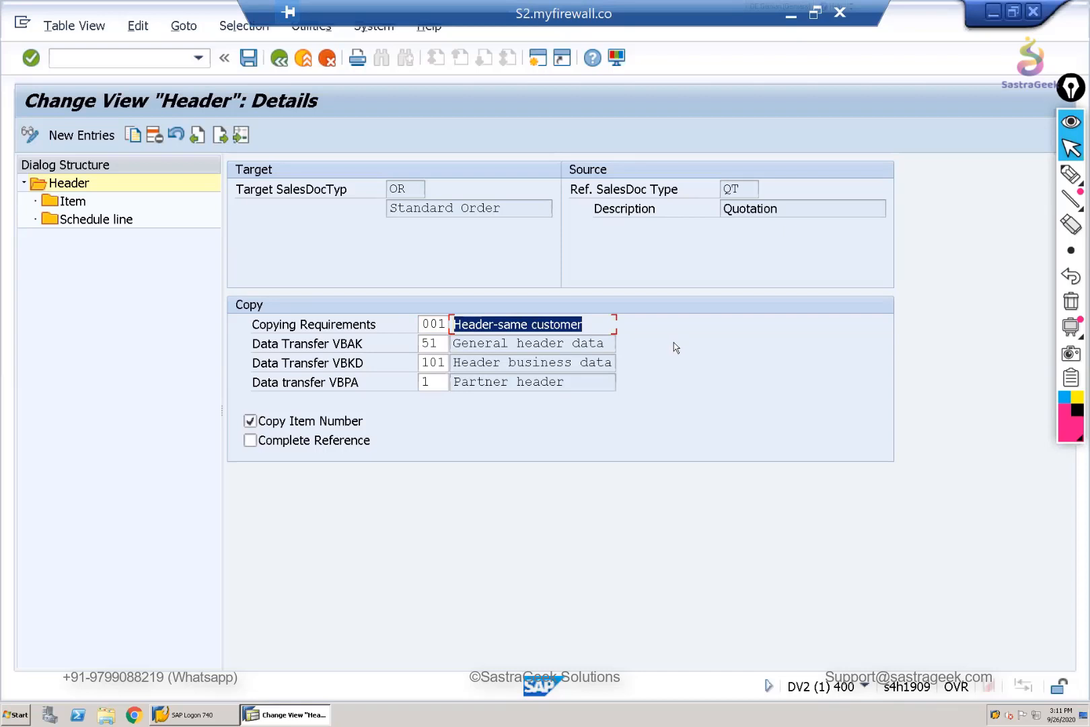
left_click(609, 345)
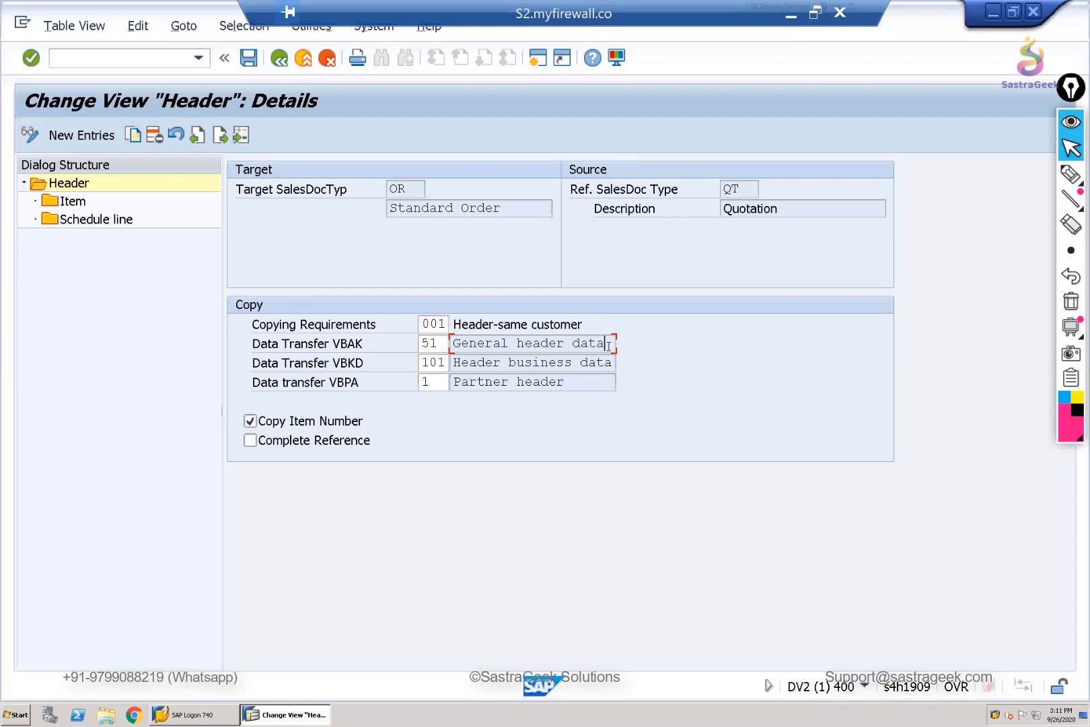
- Display the list of routines available for the header's Copying Requirements and look through it
left_click(442, 324)
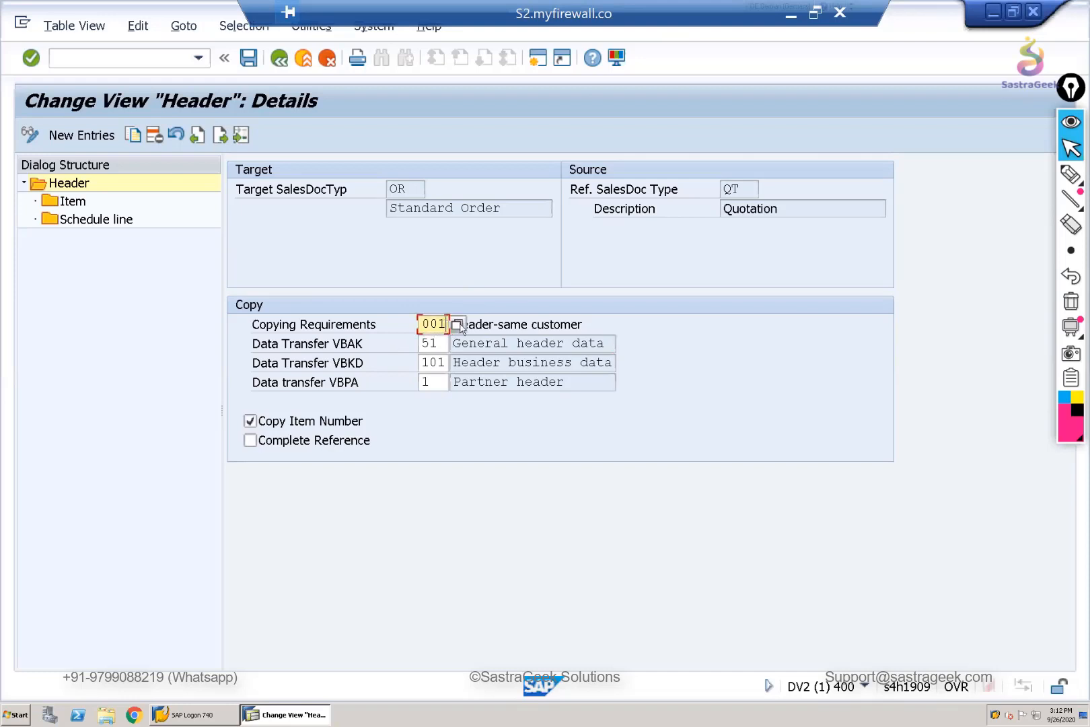
left_click(458, 325)
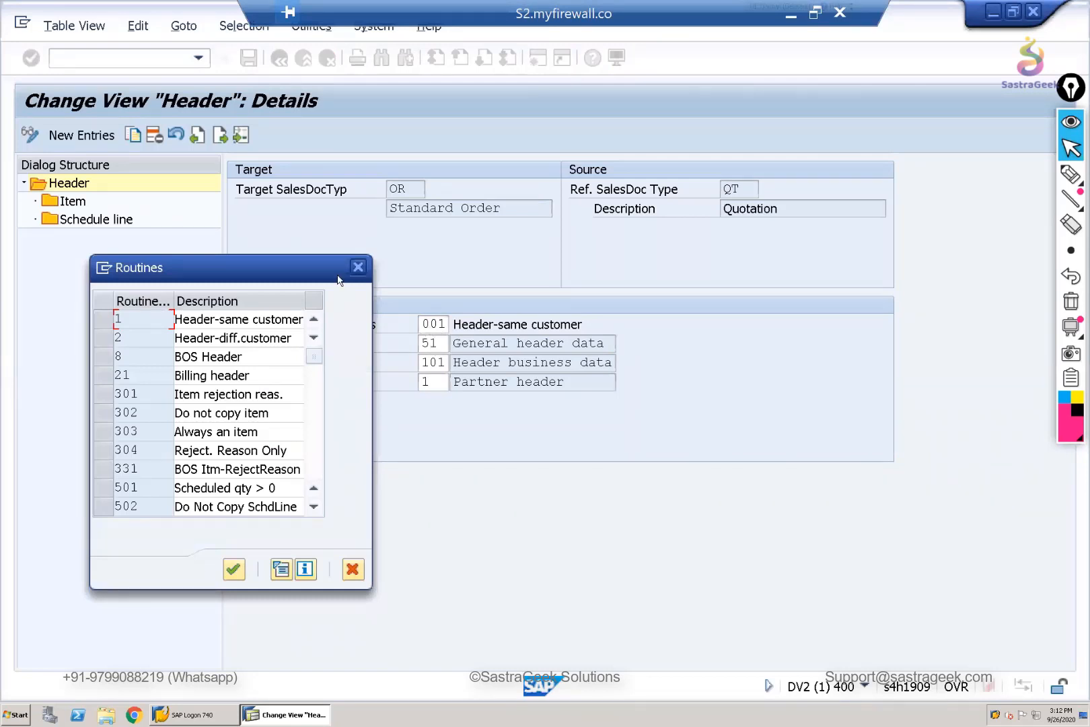
left_click(359, 268)
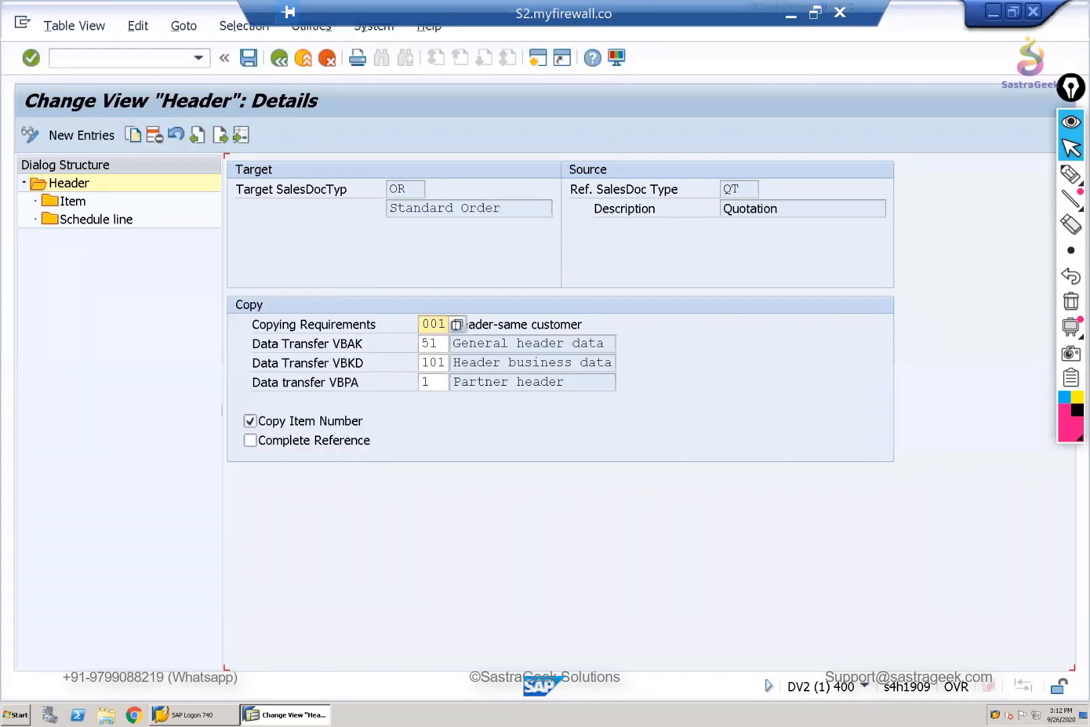
left_click(457, 326)
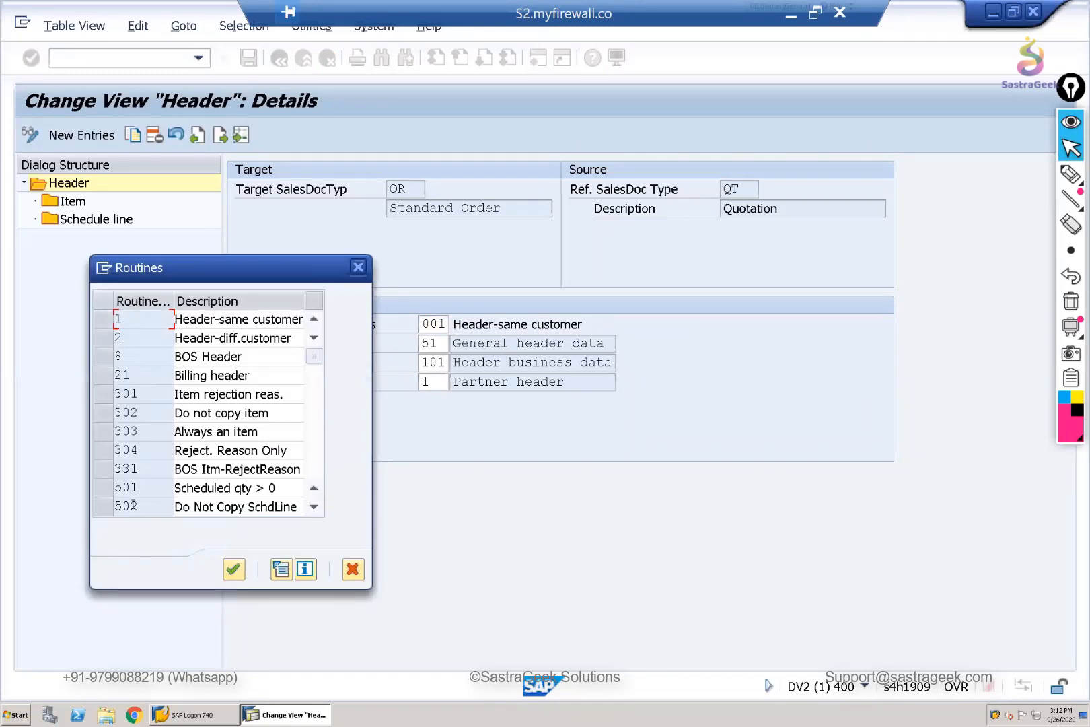
left_click(140, 449)
scroll(138, 449, "down", 2)
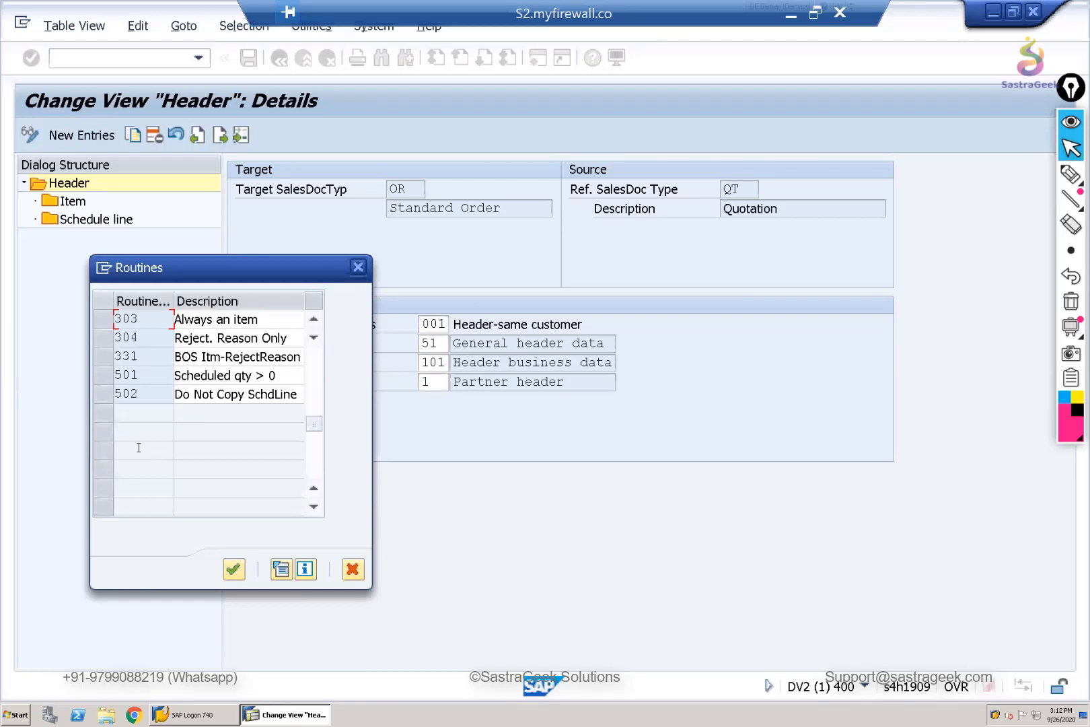
scroll(138, 448, "up", 2)
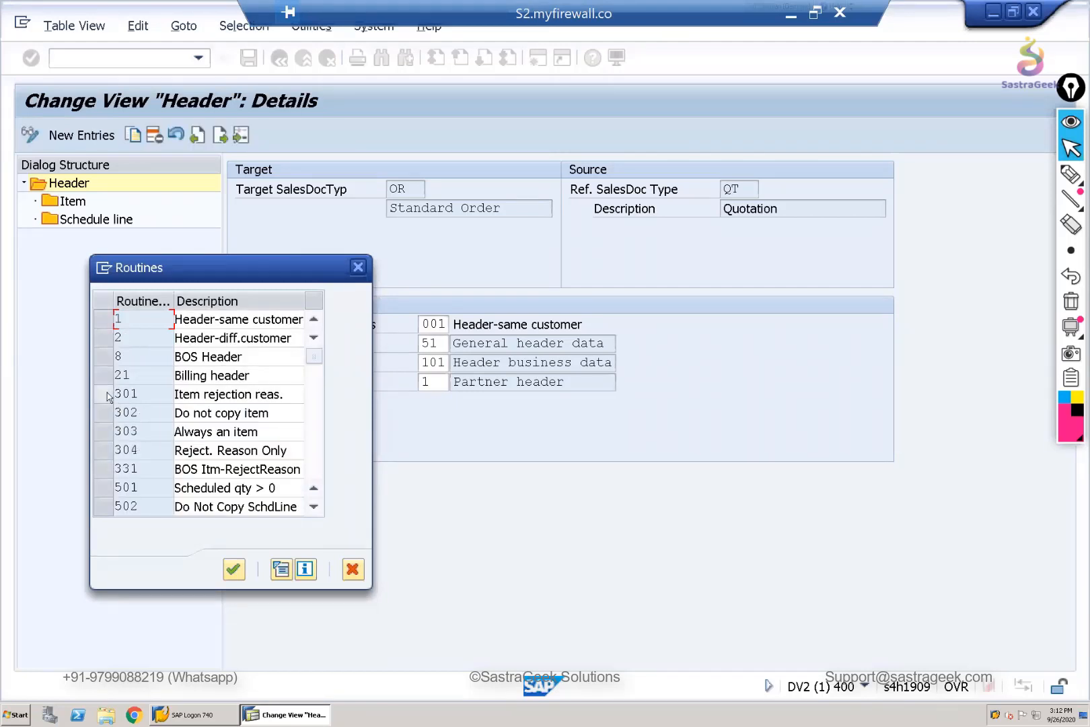
- Review the individual copying requirement routines for items, schedule lines and headers in the list
left_click(107, 396)
left_click(107, 411)
left_click(105, 429)
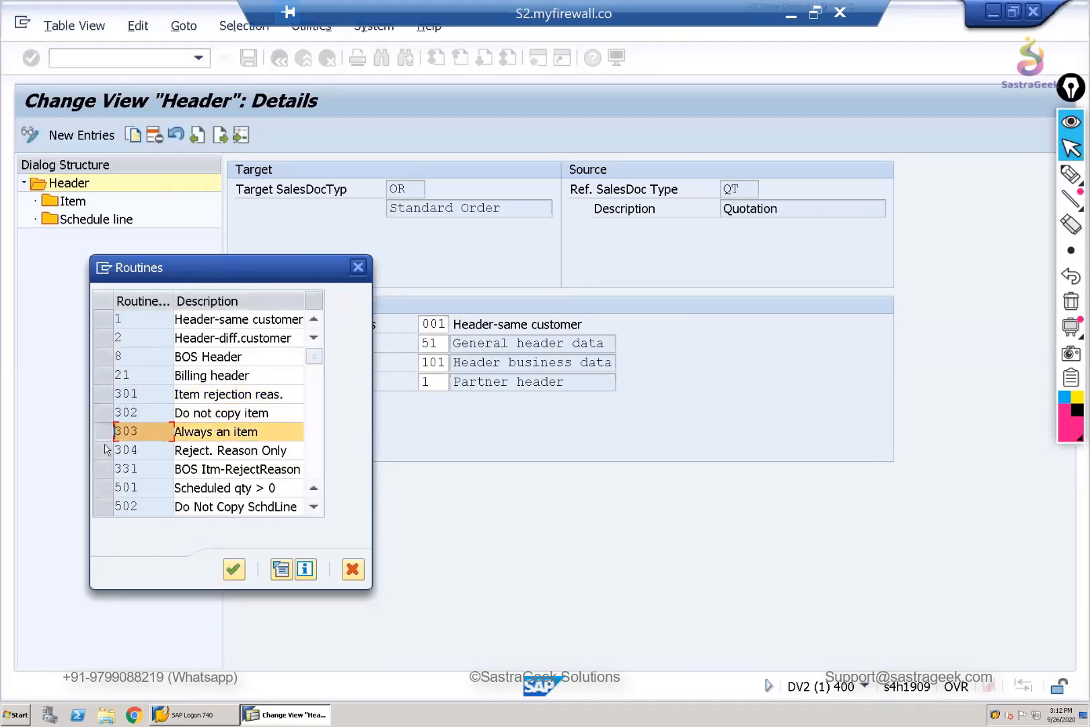
left_click(105, 450)
left_click(103, 469)
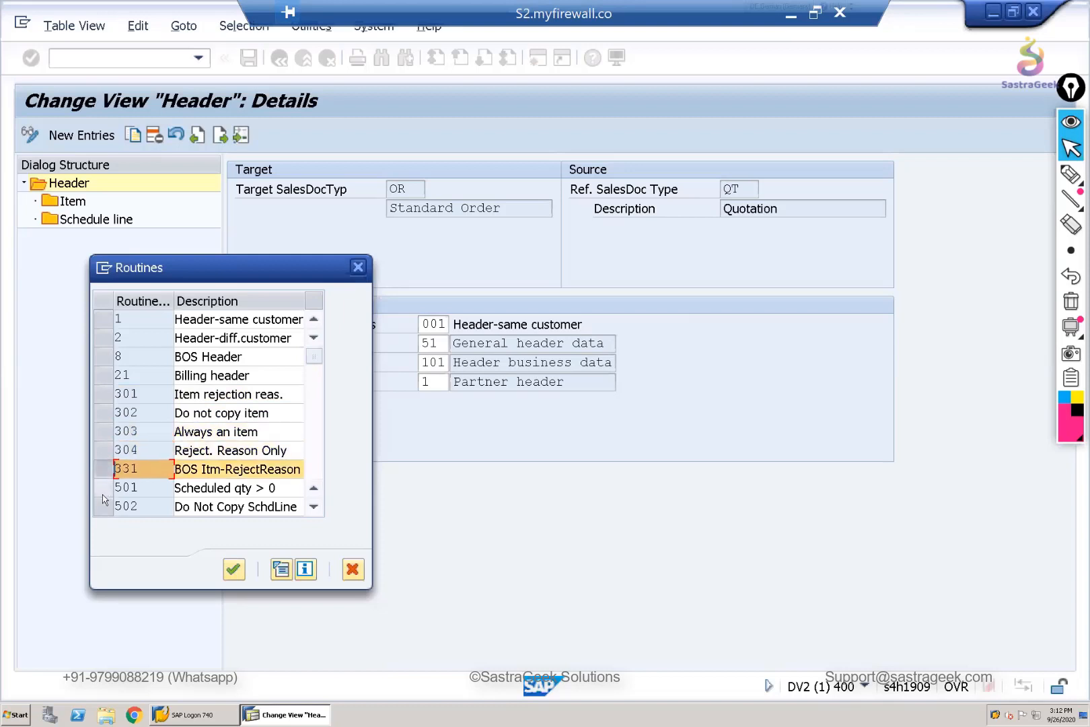
left_click(103, 490)
left_click(103, 498)
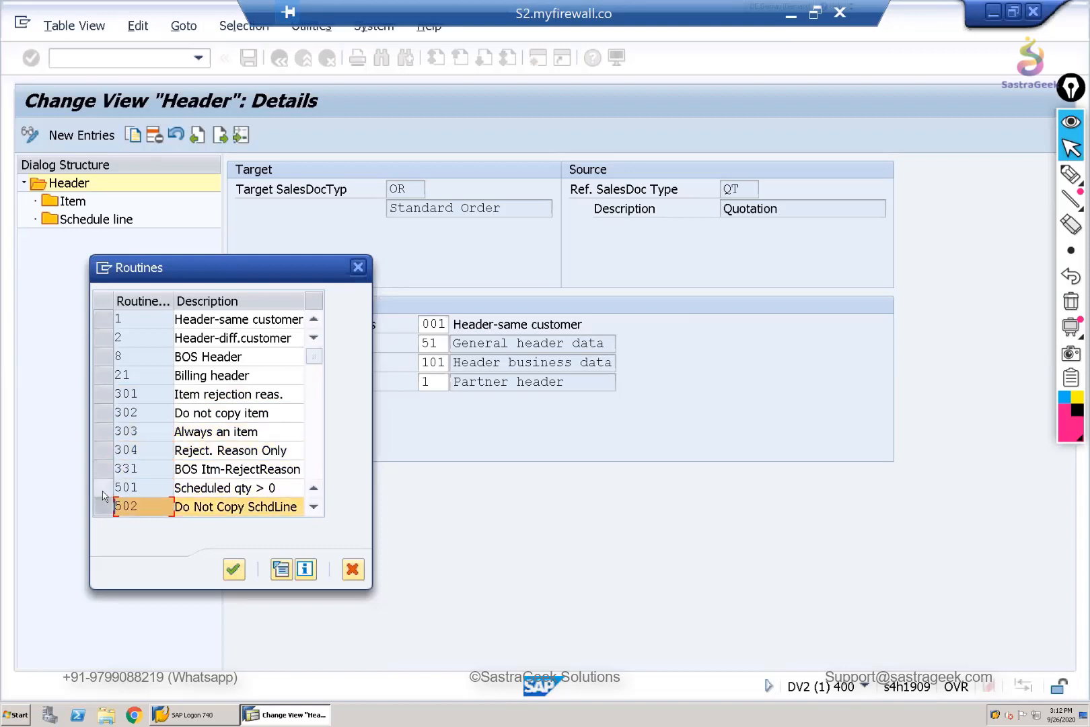
left_click(103, 485)
left_click(105, 323)
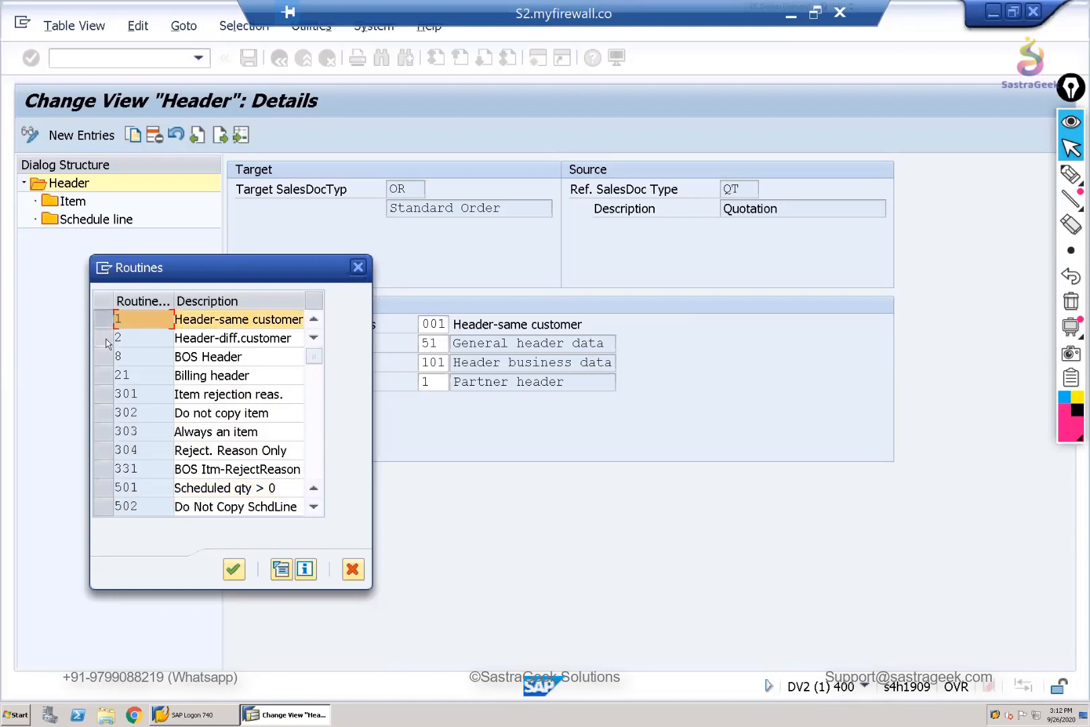
left_click(106, 340)
left_click(105, 357)
left_click(104, 379)
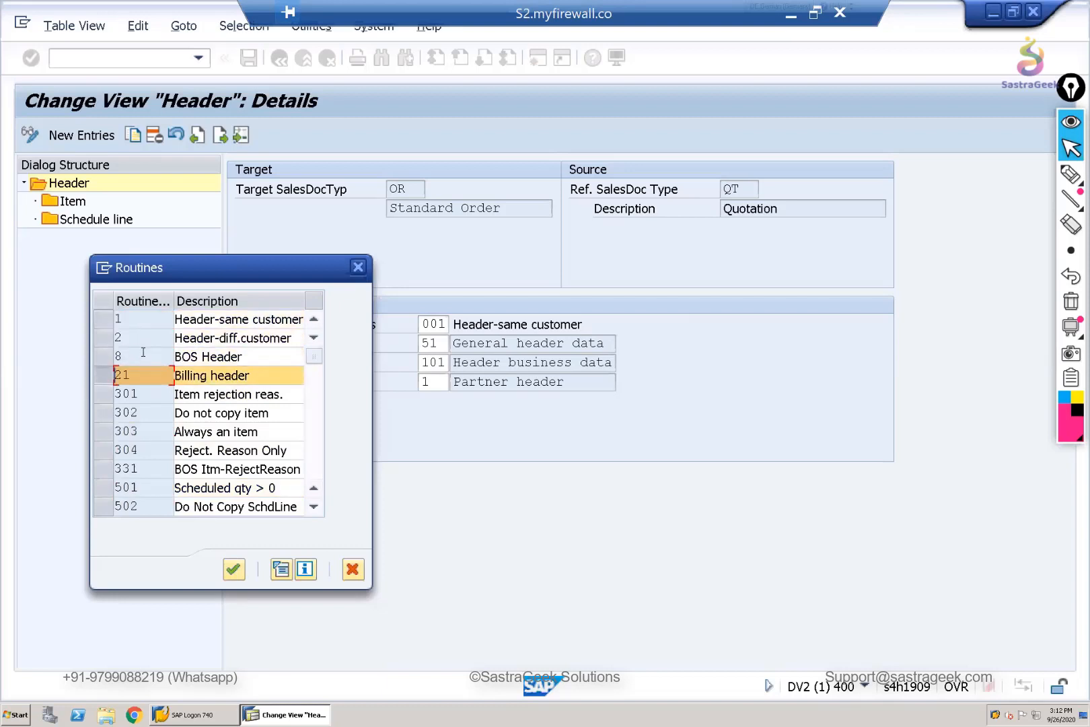
- Display the documentation of routine 1 (Header-same customer), read its use and example sections, and close it
left_click(138, 321)
left_click(116, 375)
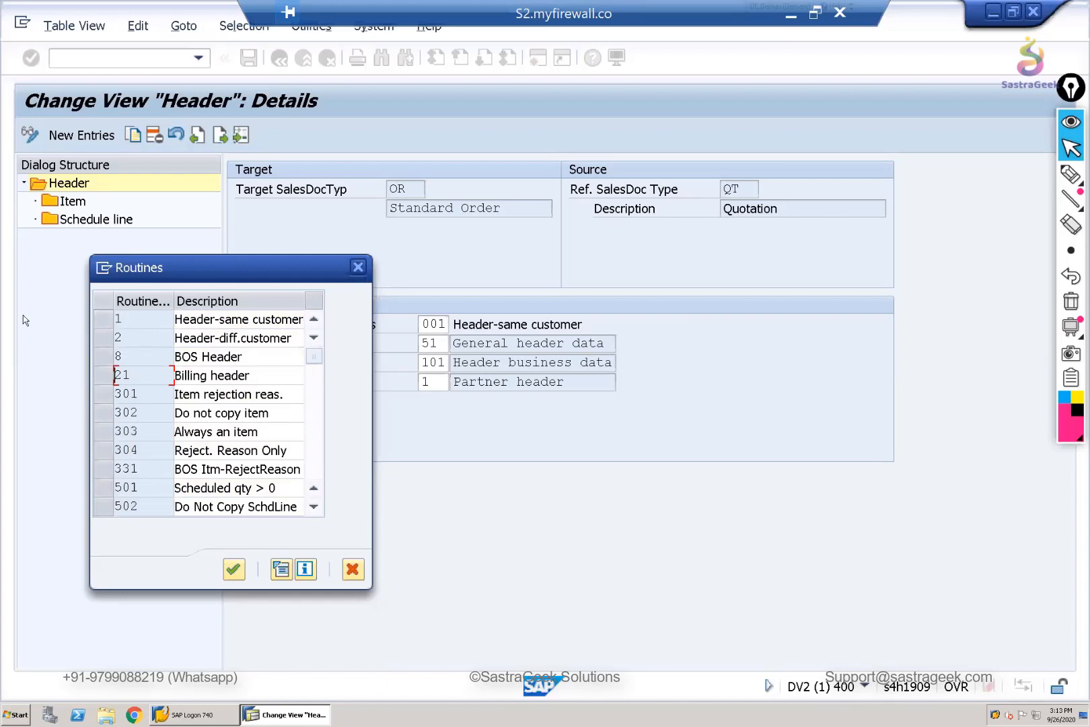
left_click(102, 322)
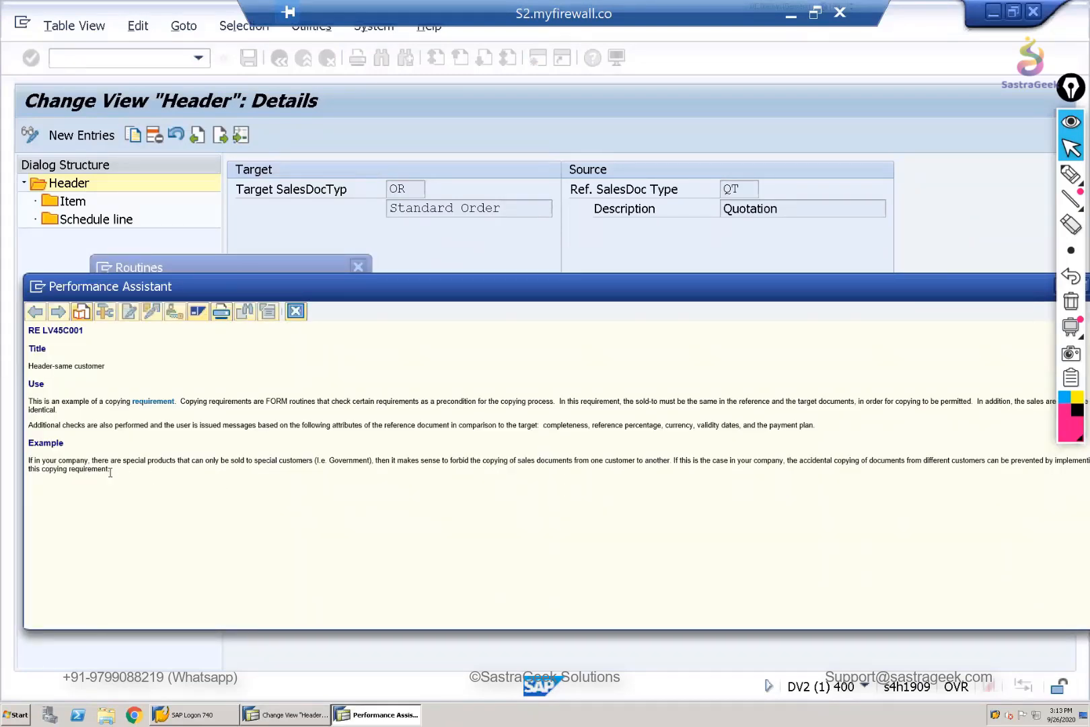
triple_click(21, 459)
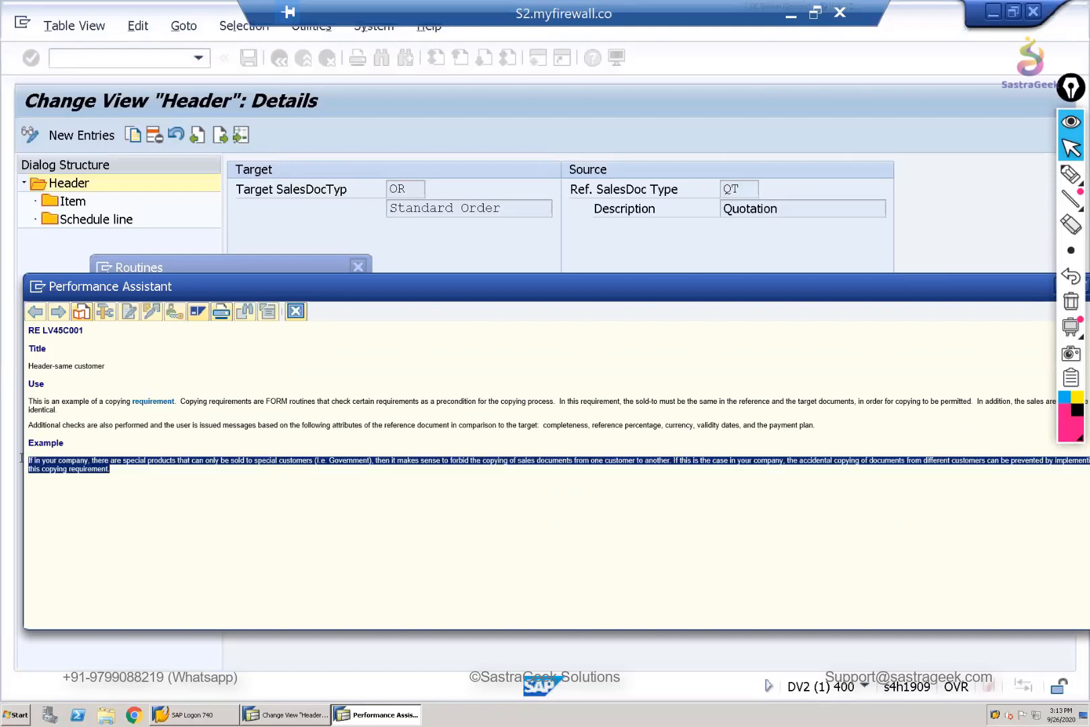
left_click(277, 516)
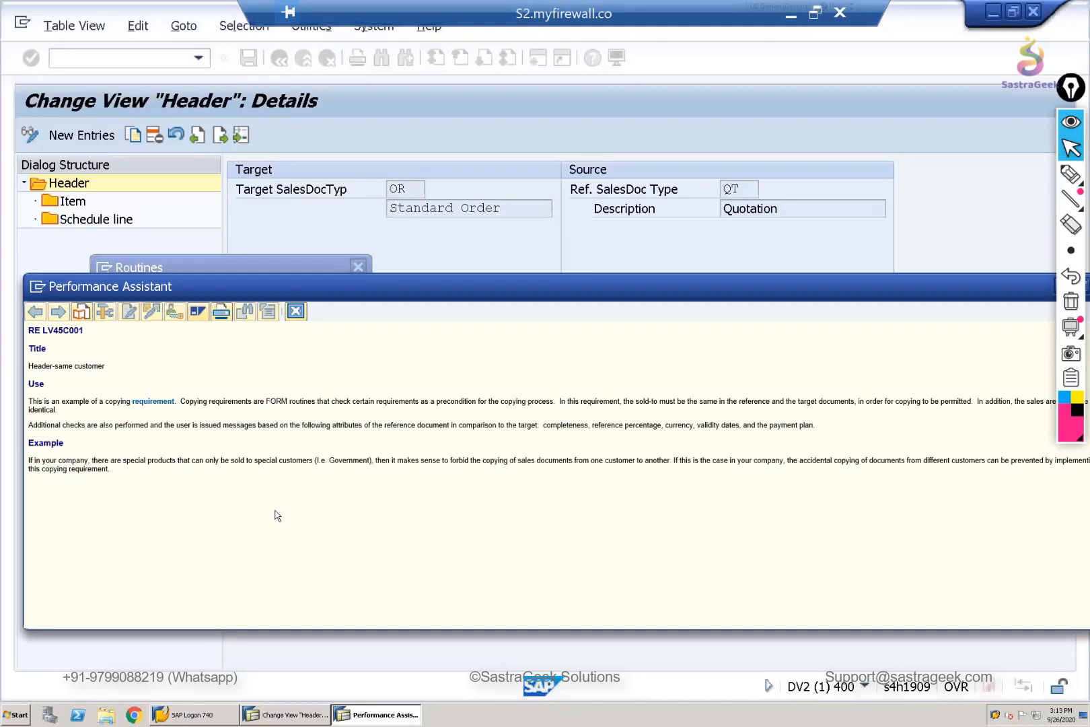
left_click(295, 312)
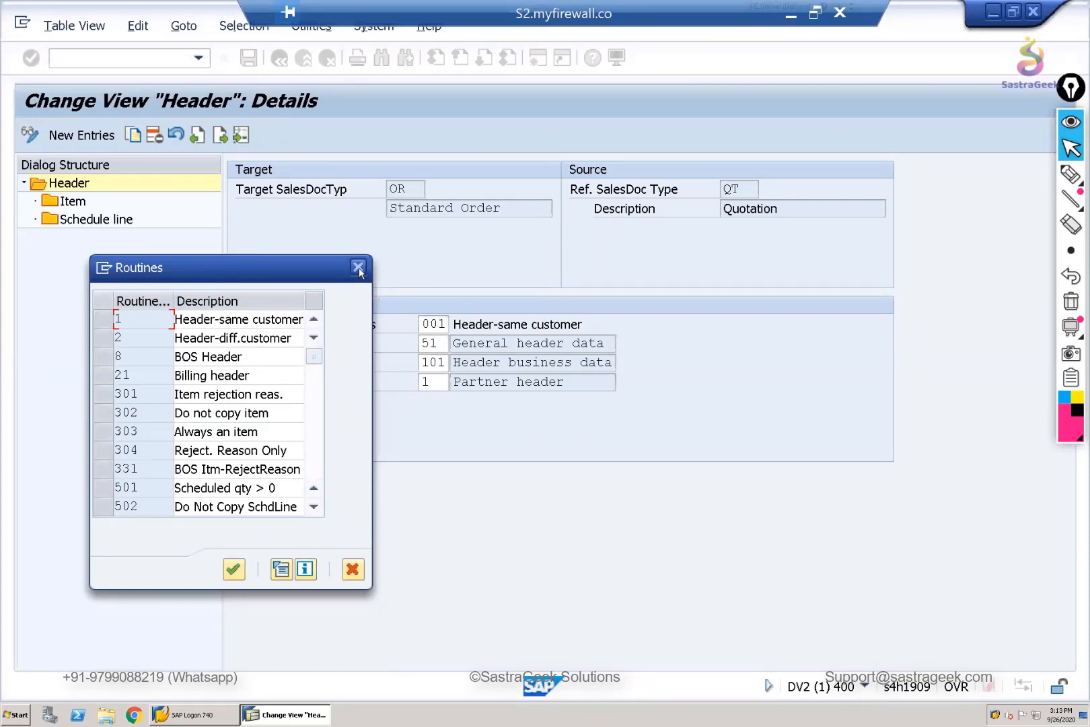
- Display the ABAP source code of routine 1, read through its copying checks, and return to the list of routines
left_click(111, 324)
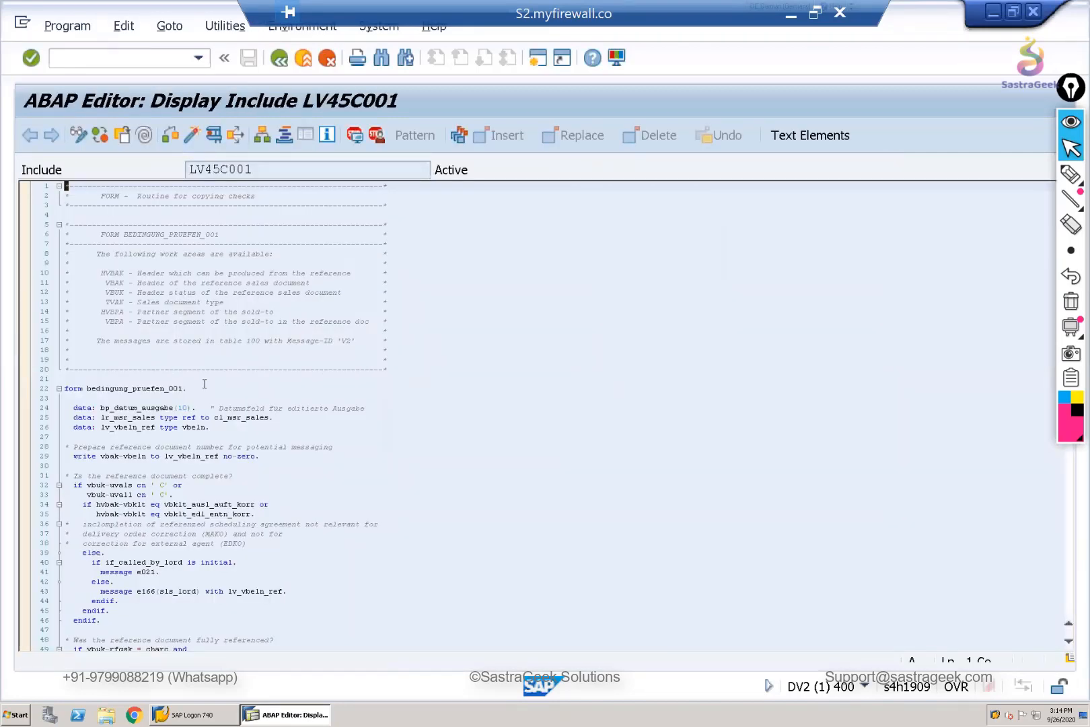
scroll(204, 381, "down", 5)
scroll(207, 369, "down", 1)
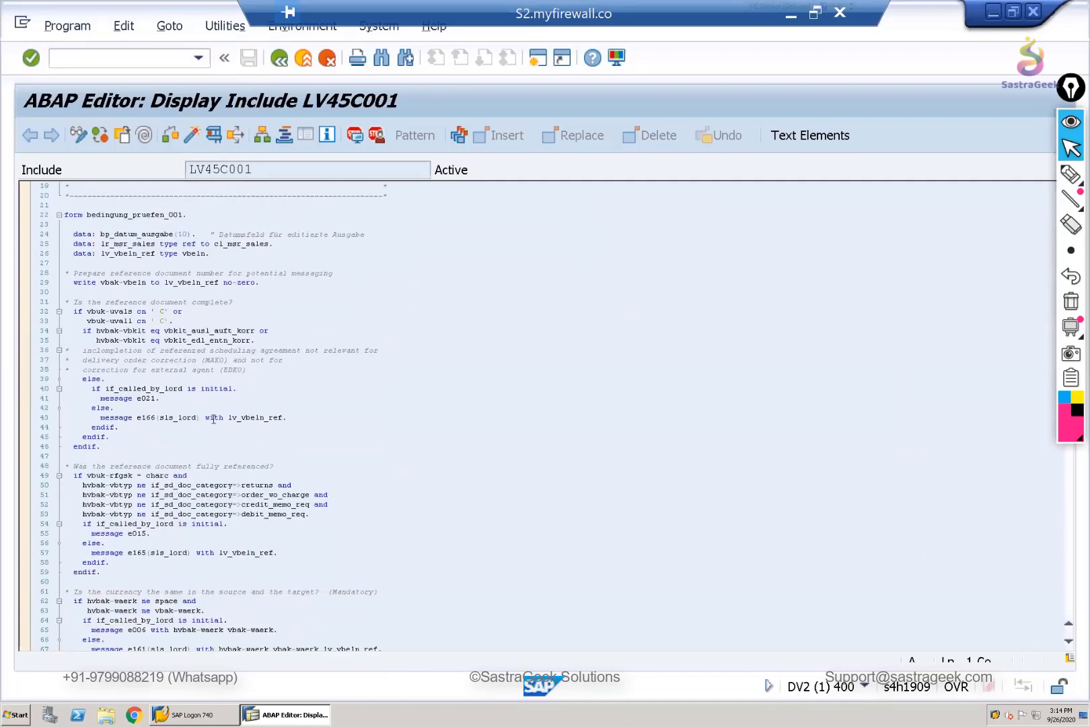
scroll(216, 431, "down", 4)
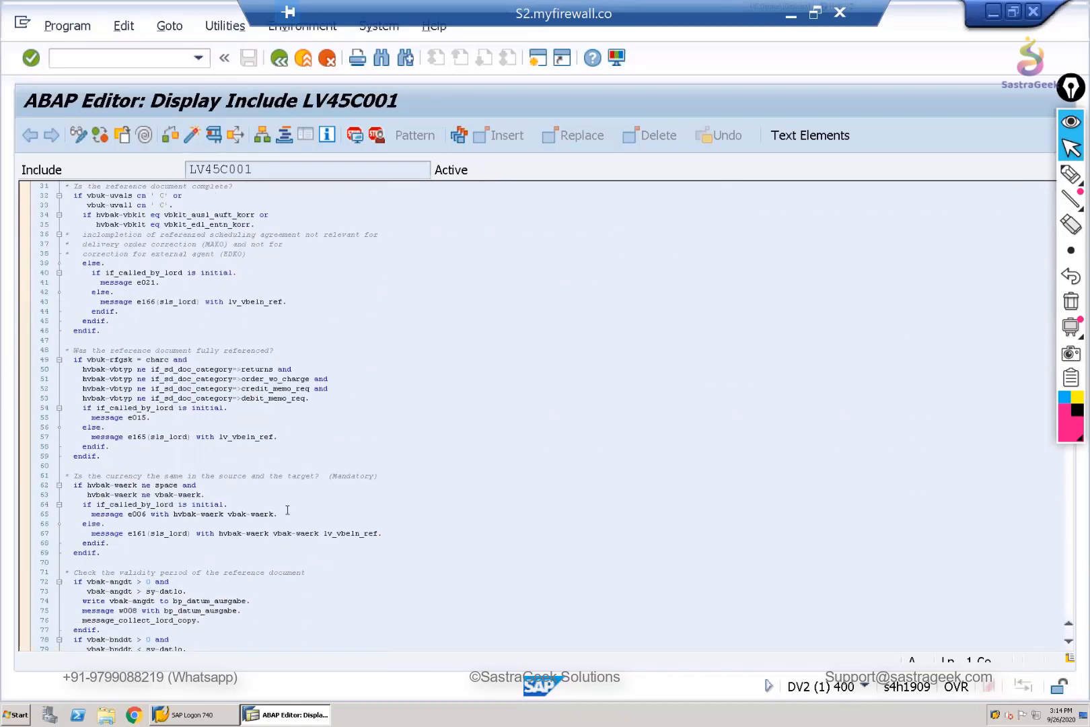
scroll(286, 509, "down", 4)
scroll(286, 508, "down", 2)
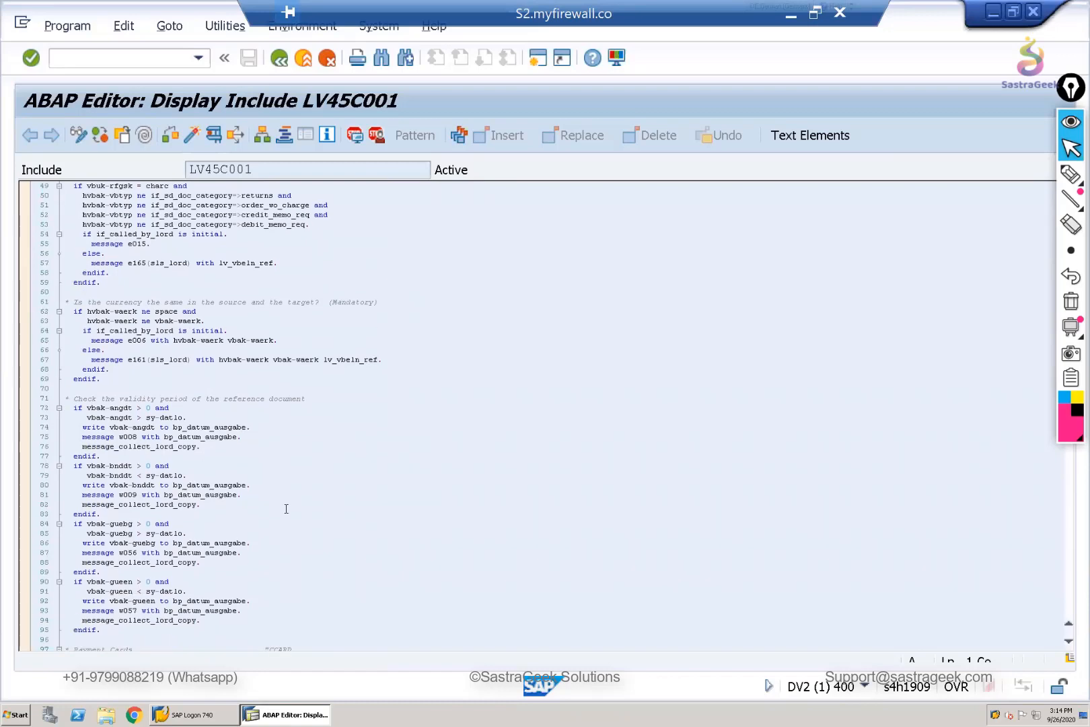
scroll(286, 509, "down", 3)
scroll(286, 509, "down", 14)
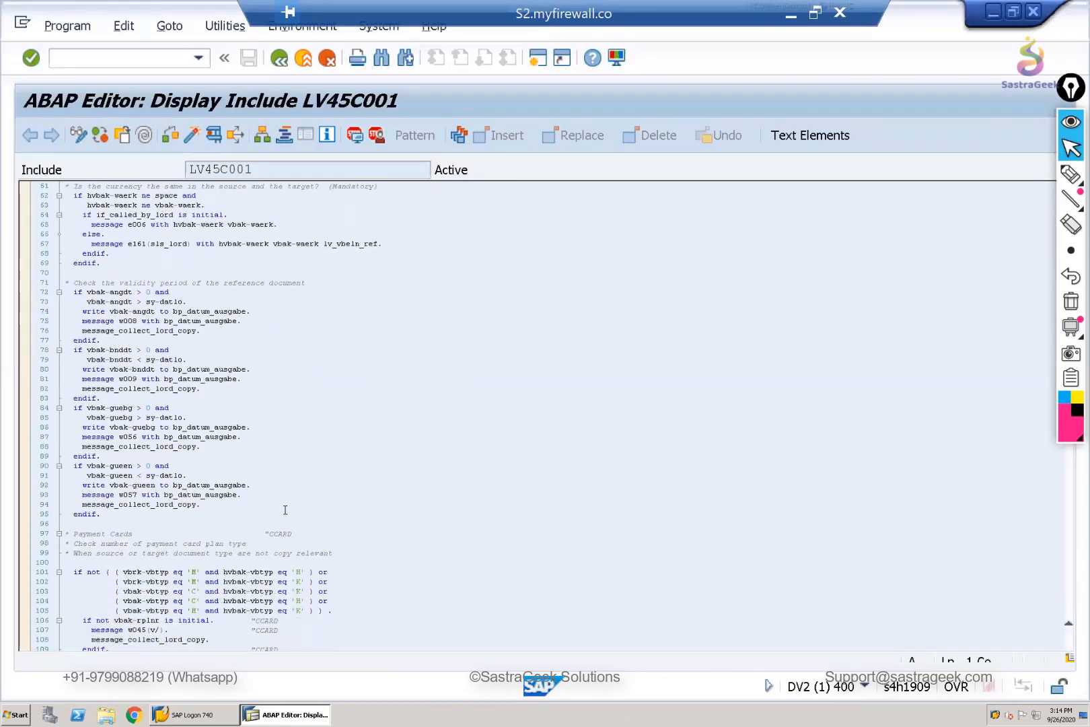
scroll(285, 511, "down", 20)
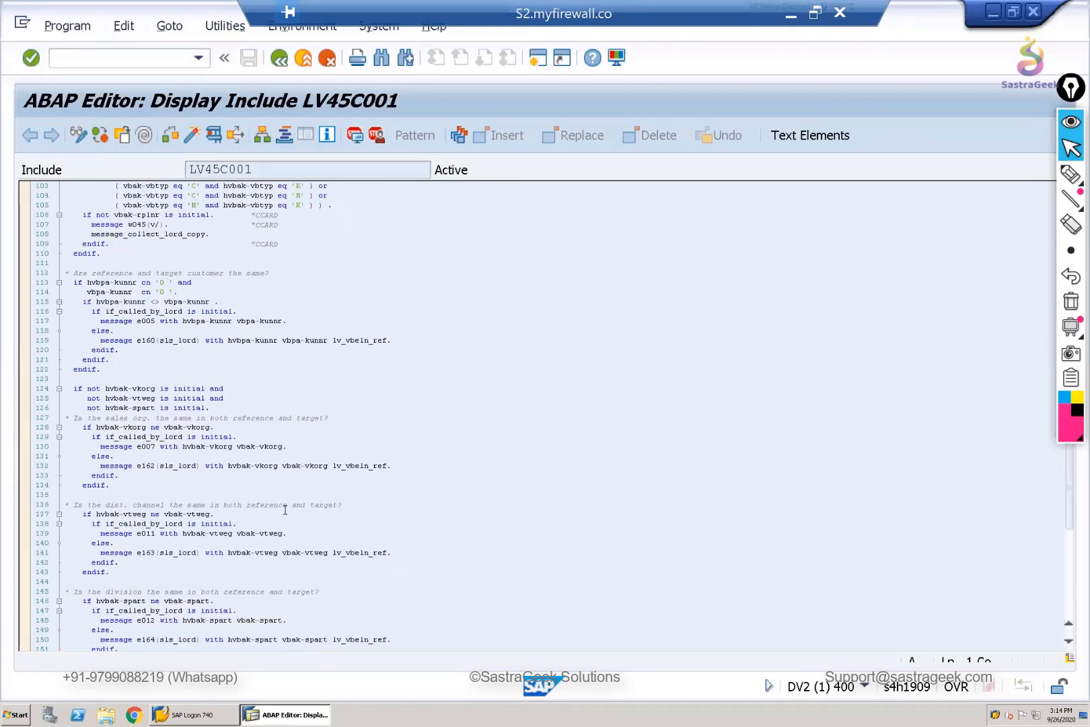
scroll(286, 510, "down", 1)
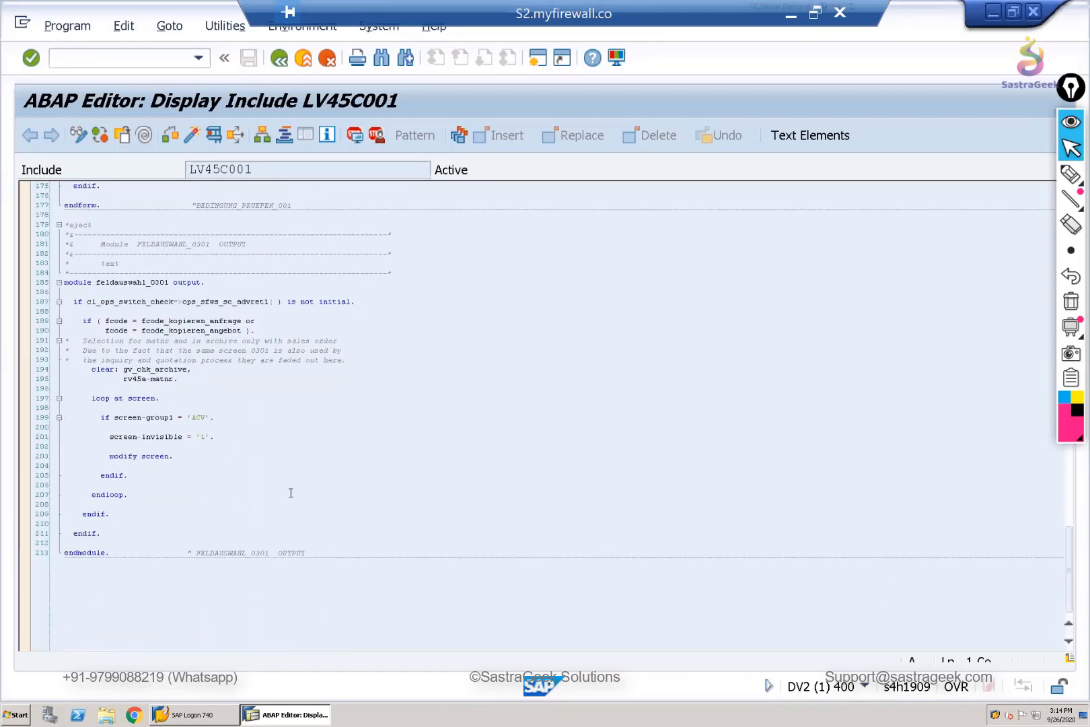
scroll(296, 486, "up", 11)
scroll(297, 485, "up", 20)
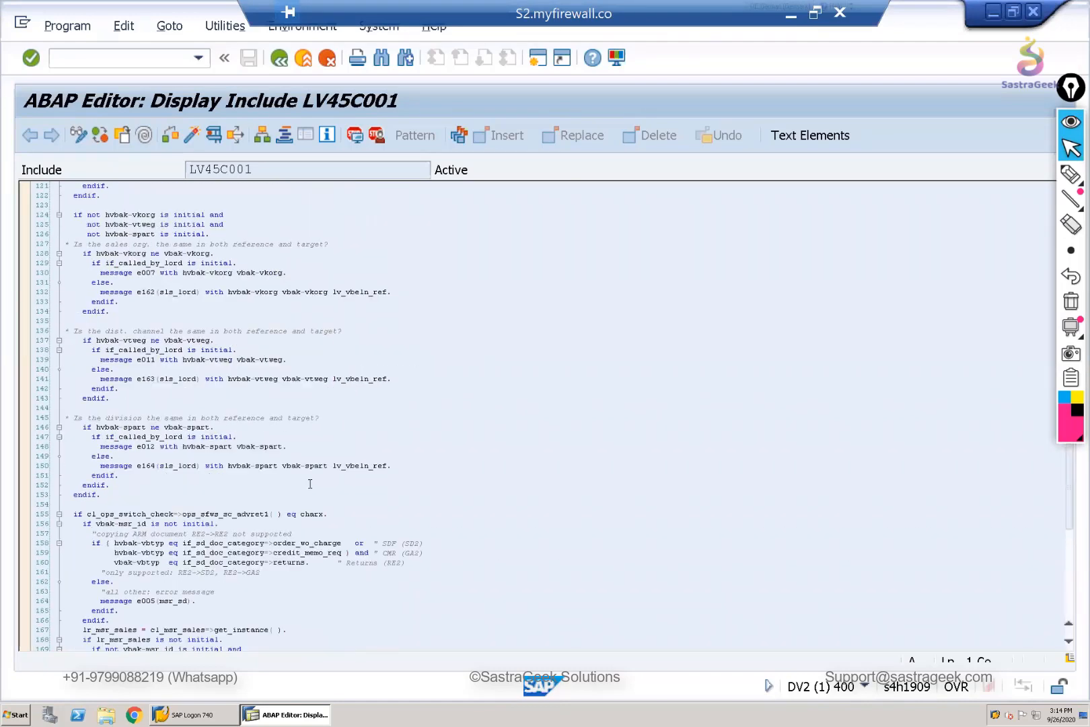
scroll(314, 483, "up", 20)
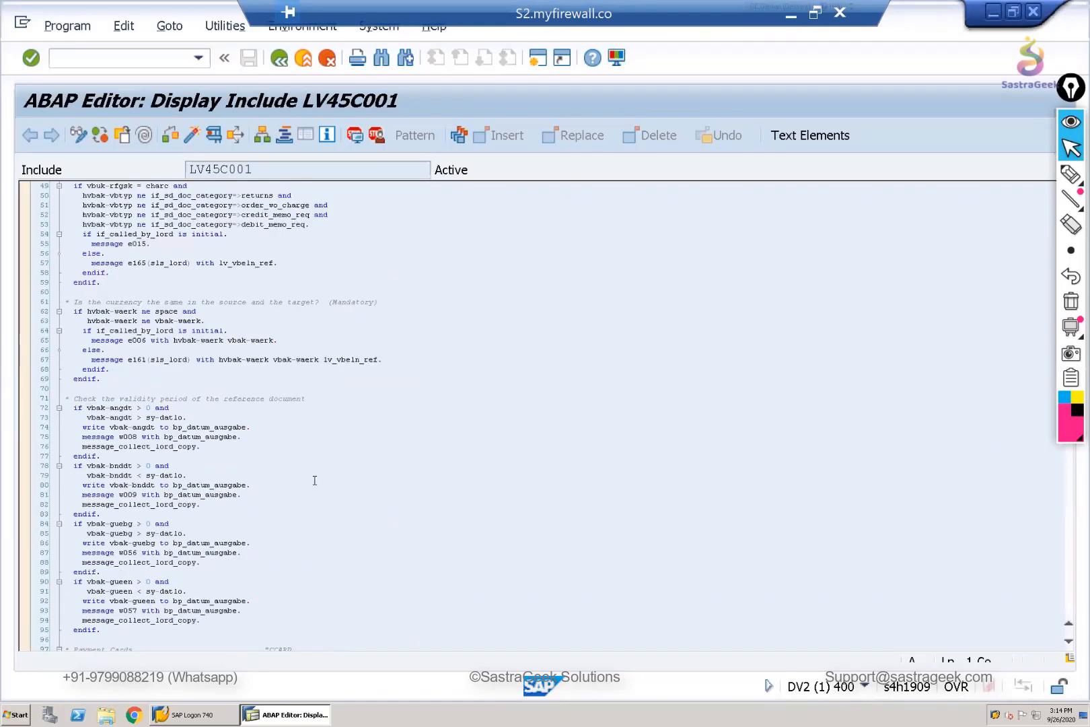
scroll(314, 478, "up", 1)
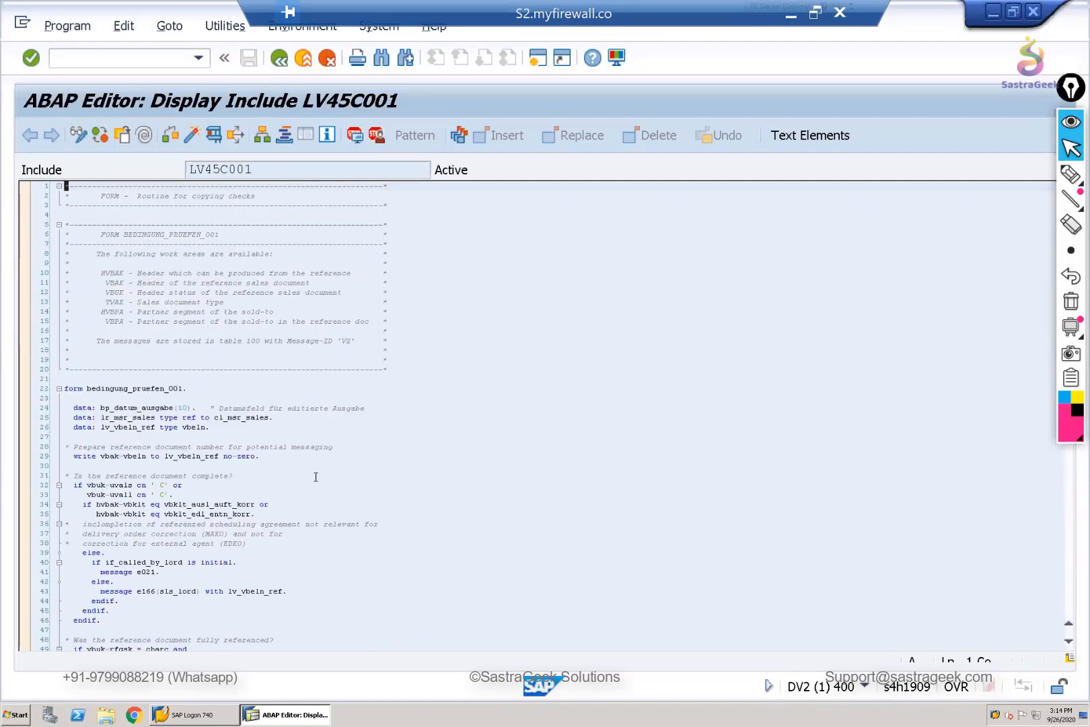
left_click(281, 59)
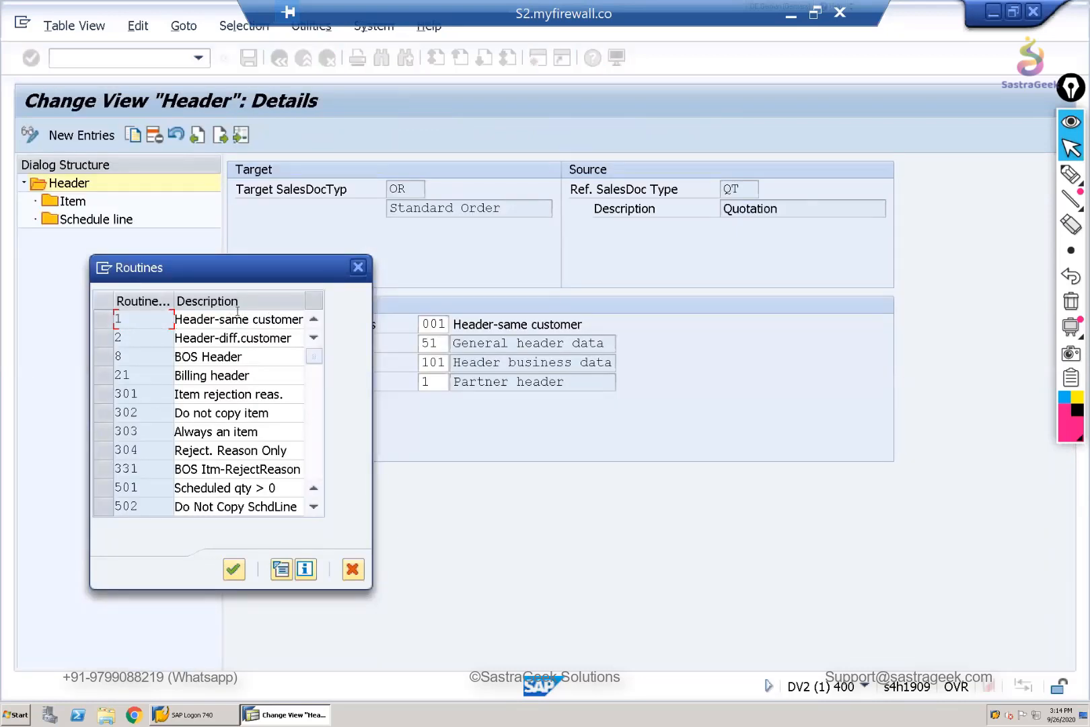
- Close the list of routines and examine the source and target document types and the VBAK, VBKD and VBPA data transfer settings
left_click(358, 267)
left_click(357, 345)
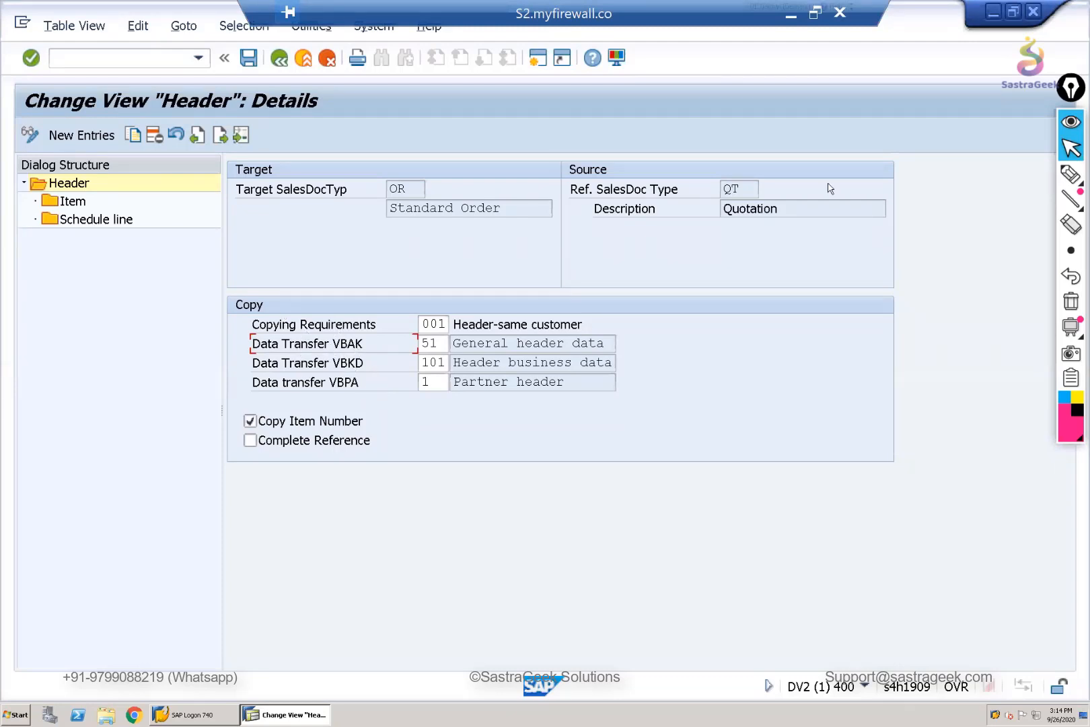
double_click(743, 192)
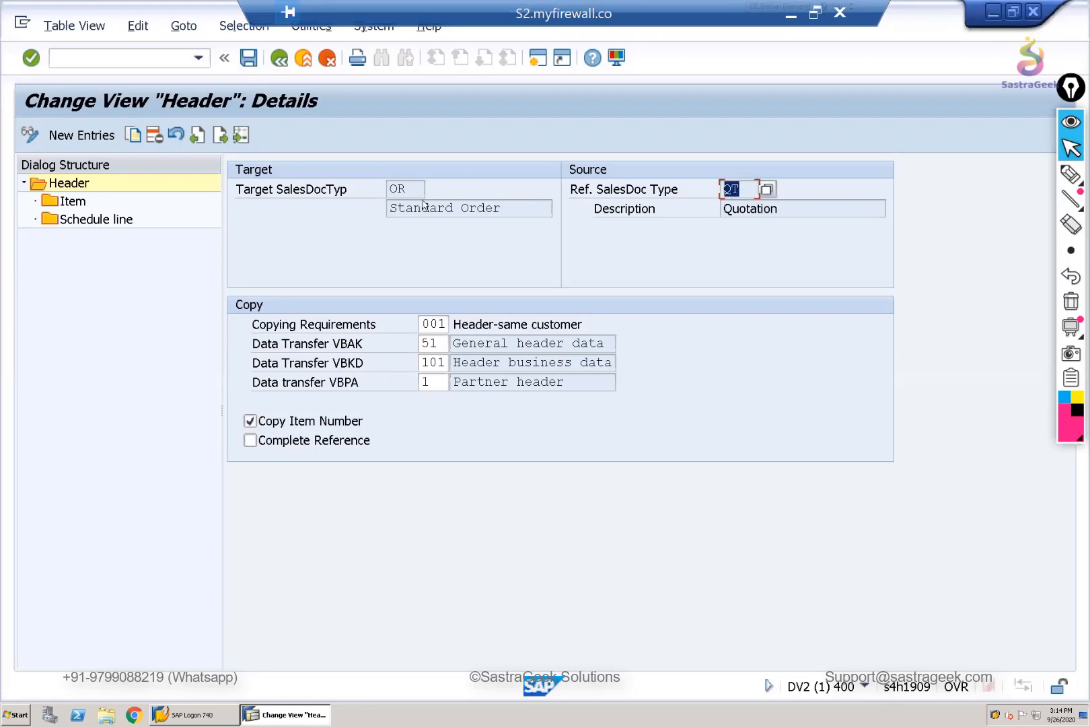
double_click(399, 190)
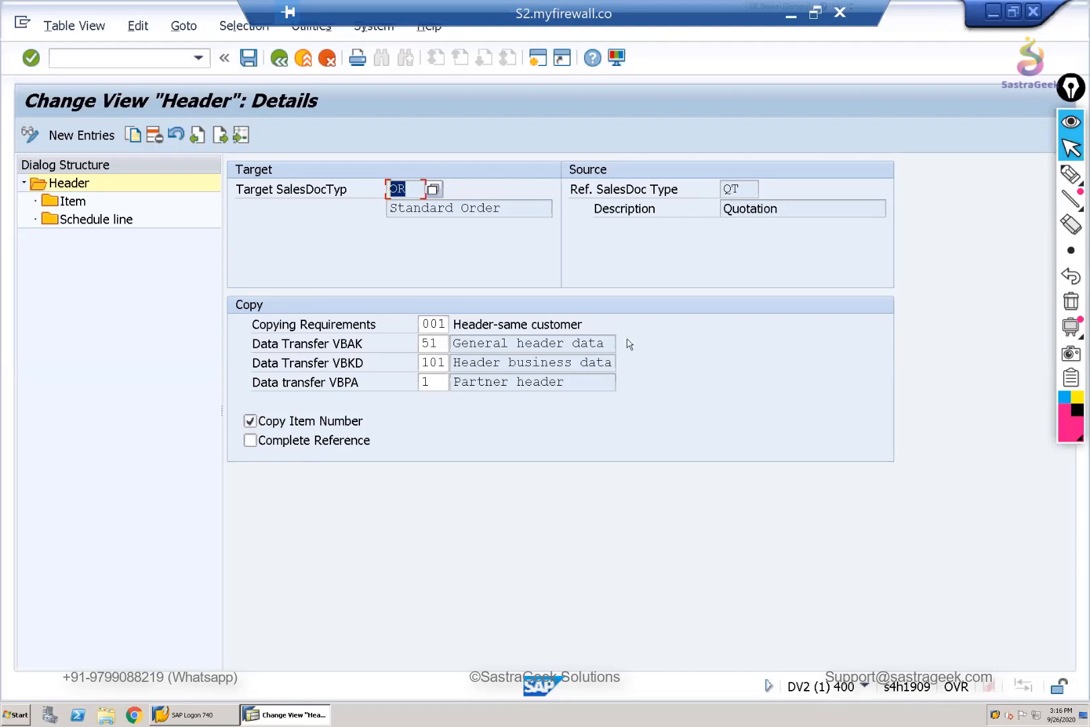
left_click(605, 346)
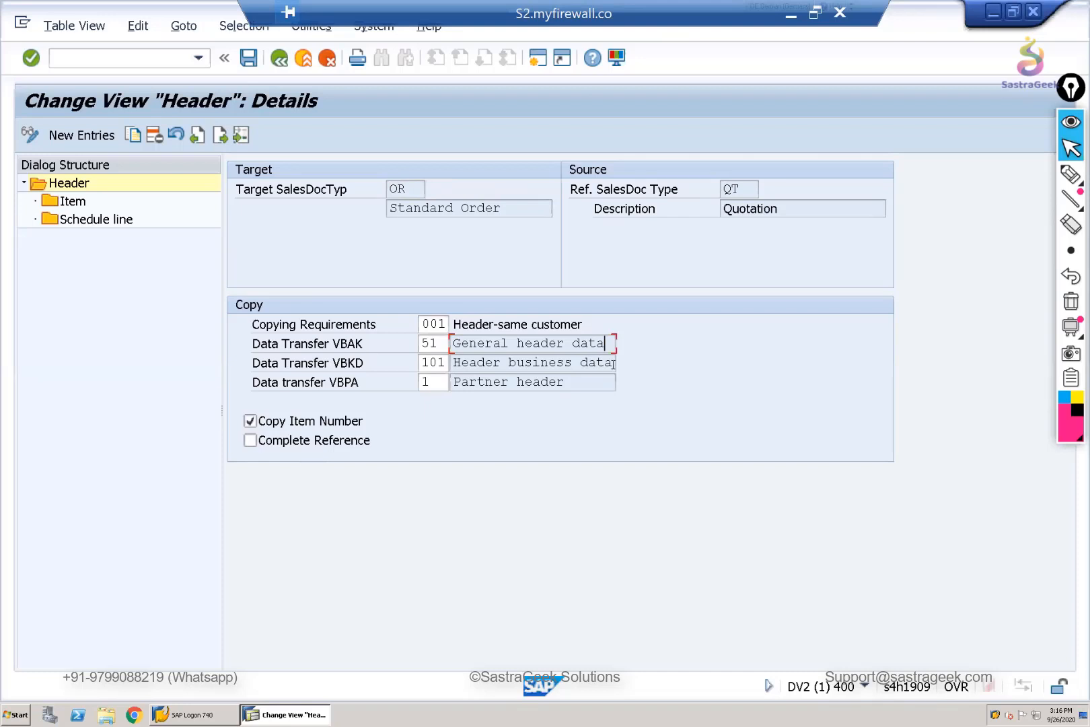
left_click(607, 363)
left_click(597, 382)
left_click(738, 189)
left_click(435, 343)
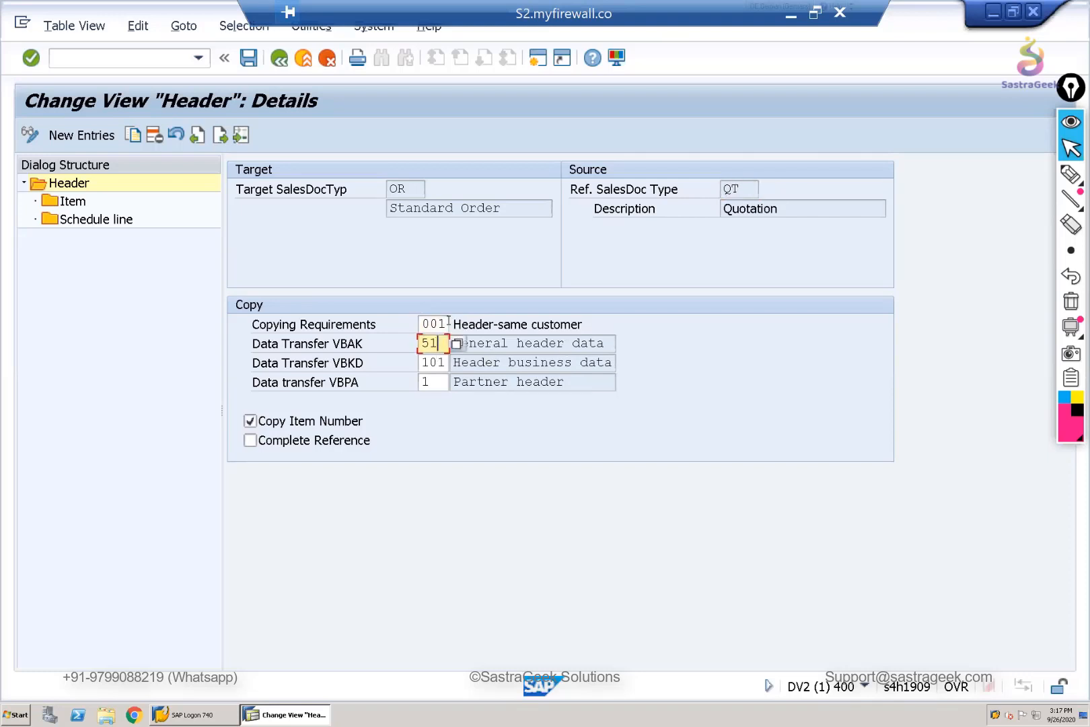
- Reopen the Copying Requirements routines, view the source code of routine 1 again, and return to the header details
left_click(439, 324)
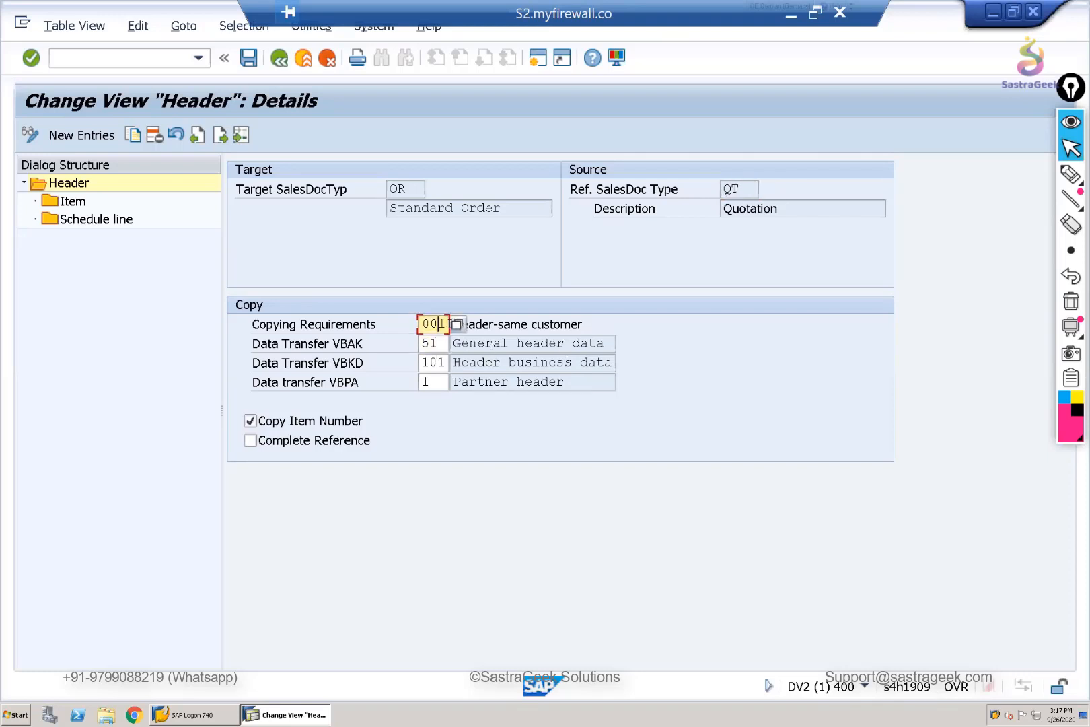
left_click(456, 324)
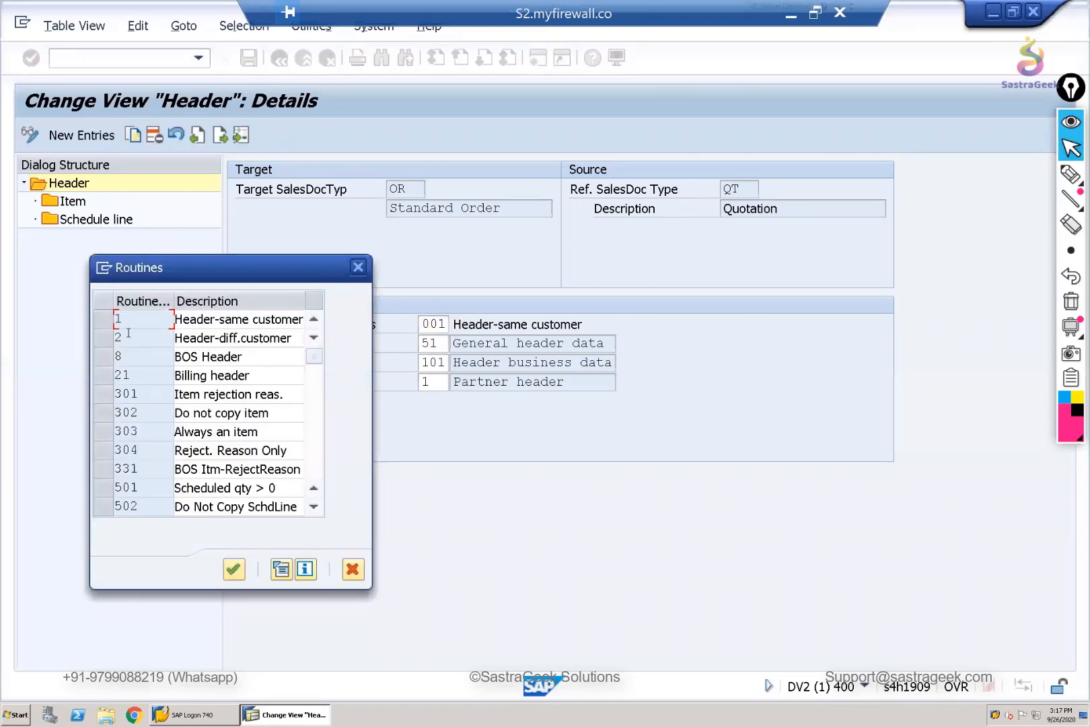
left_click(108, 325)
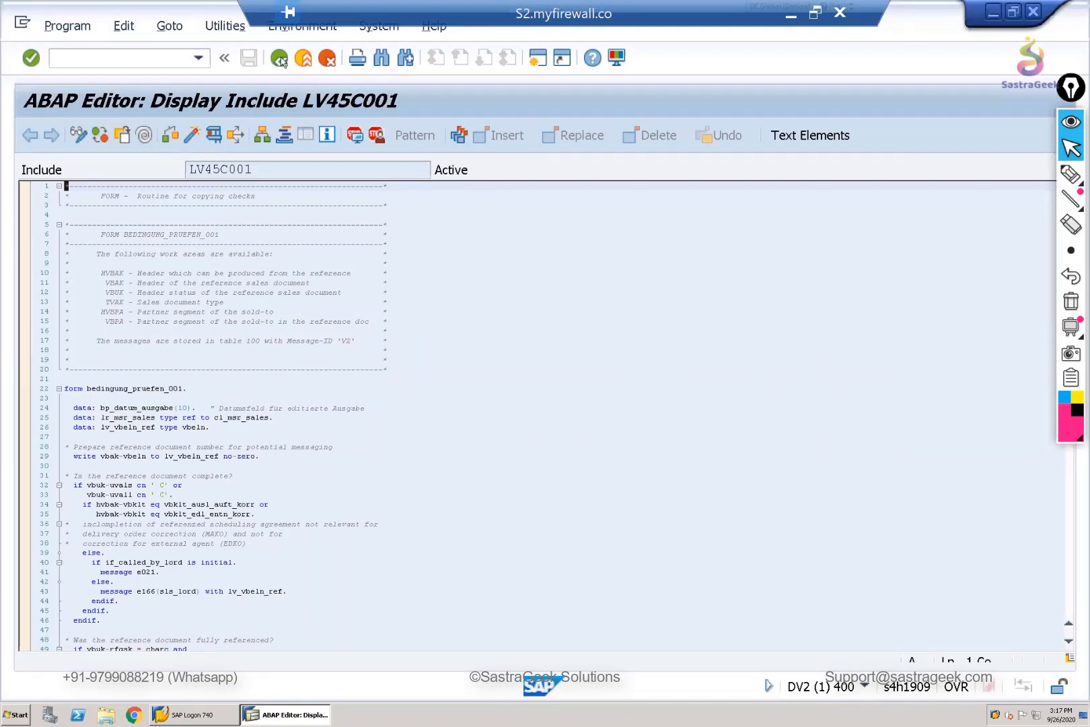
key("F3")
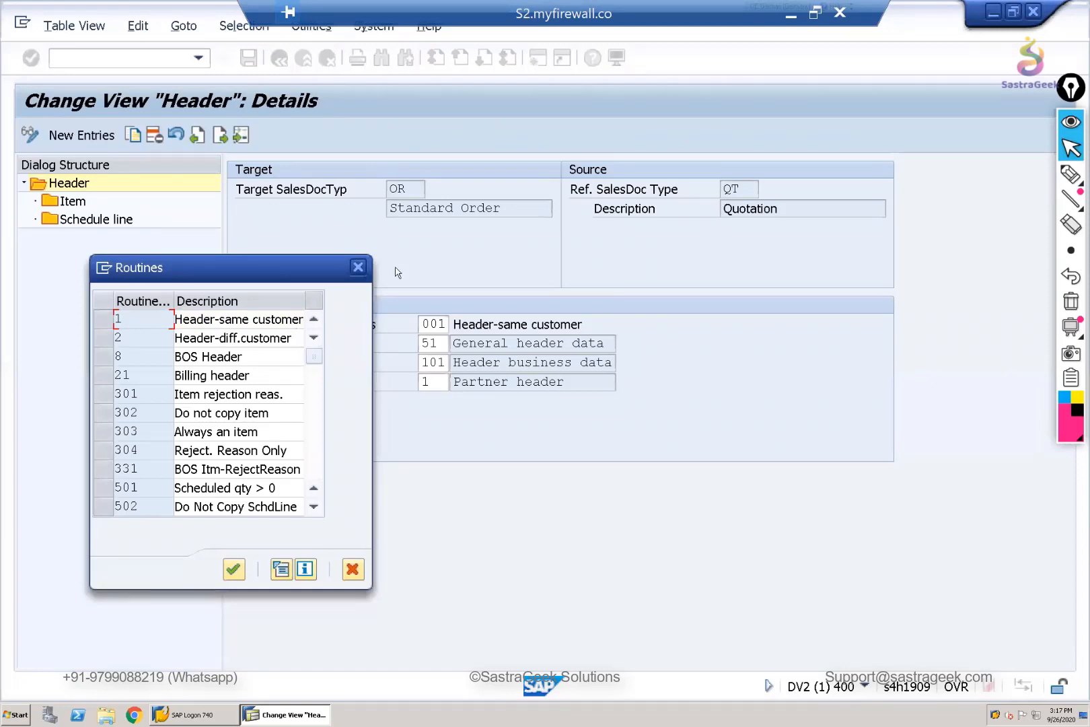
left_click(358, 267)
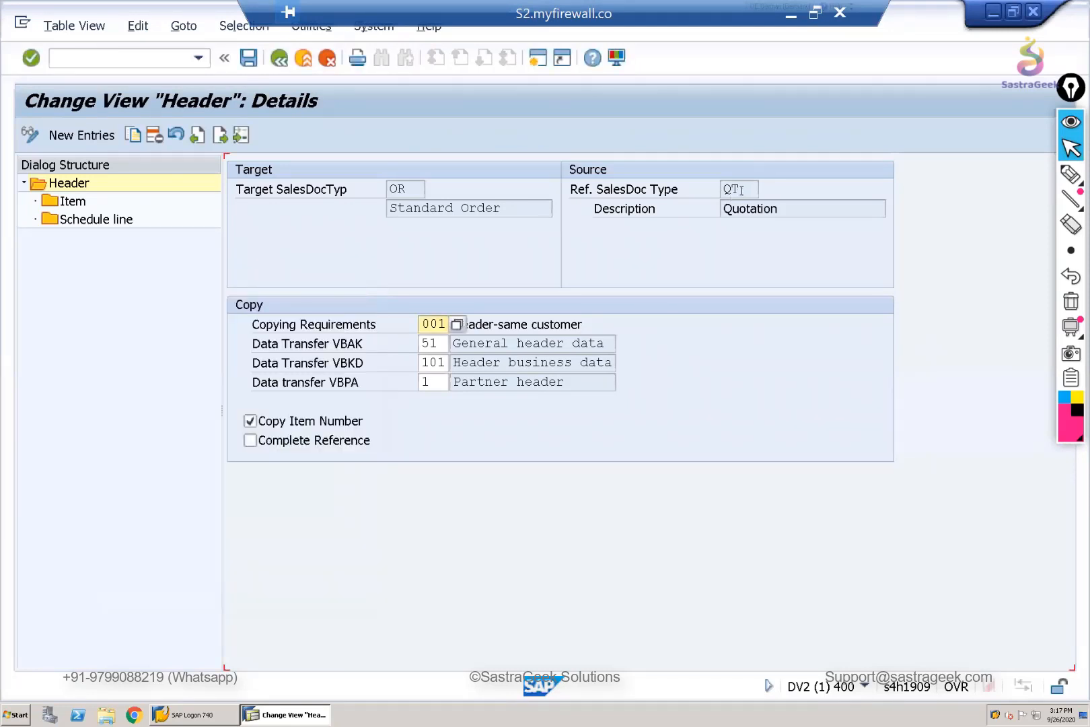
- Review how the header's copying requirement and VBAK data transfer apply to the source type QT and target type OR
left_click(404, 189)
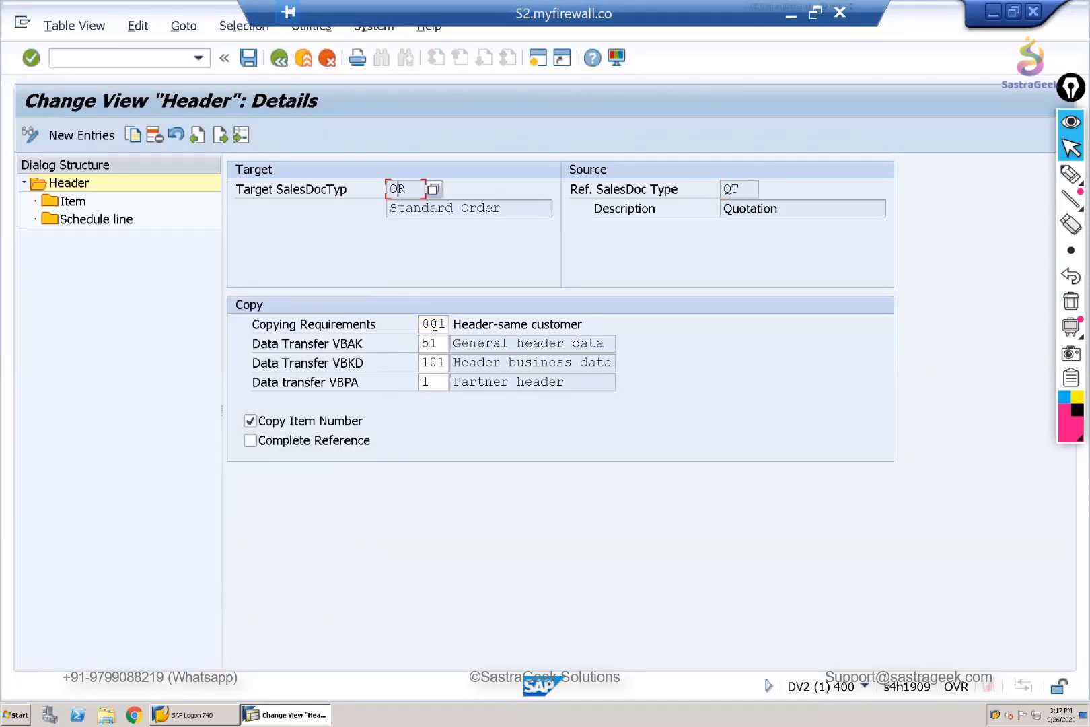
left_click(438, 324)
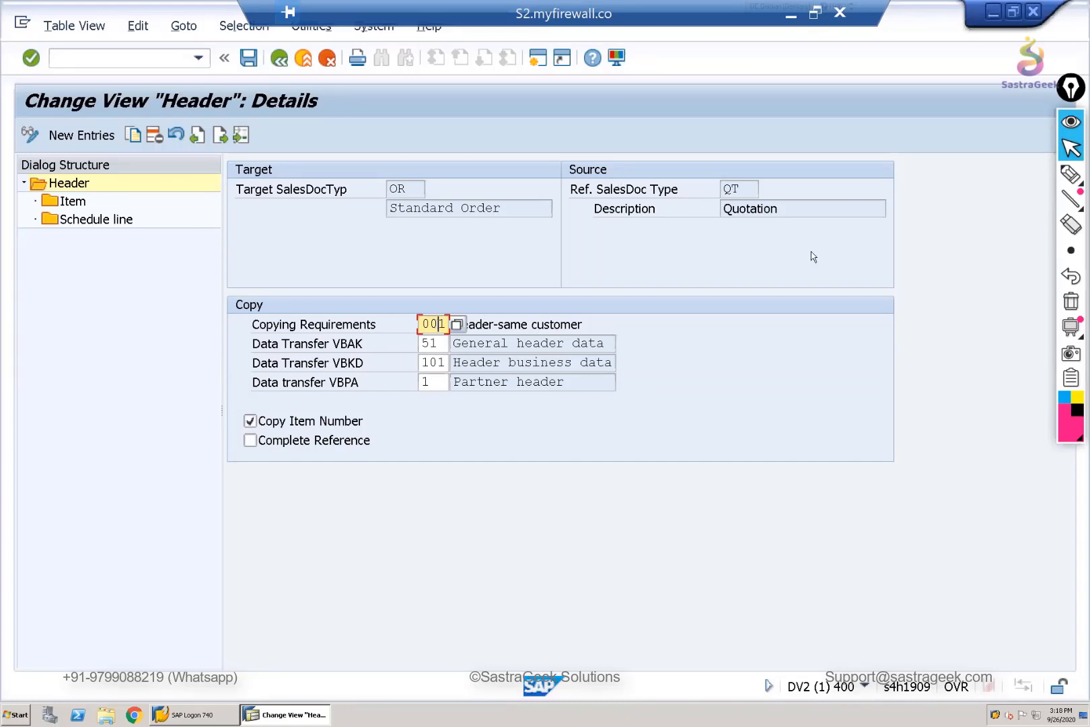
left_click(576, 343)
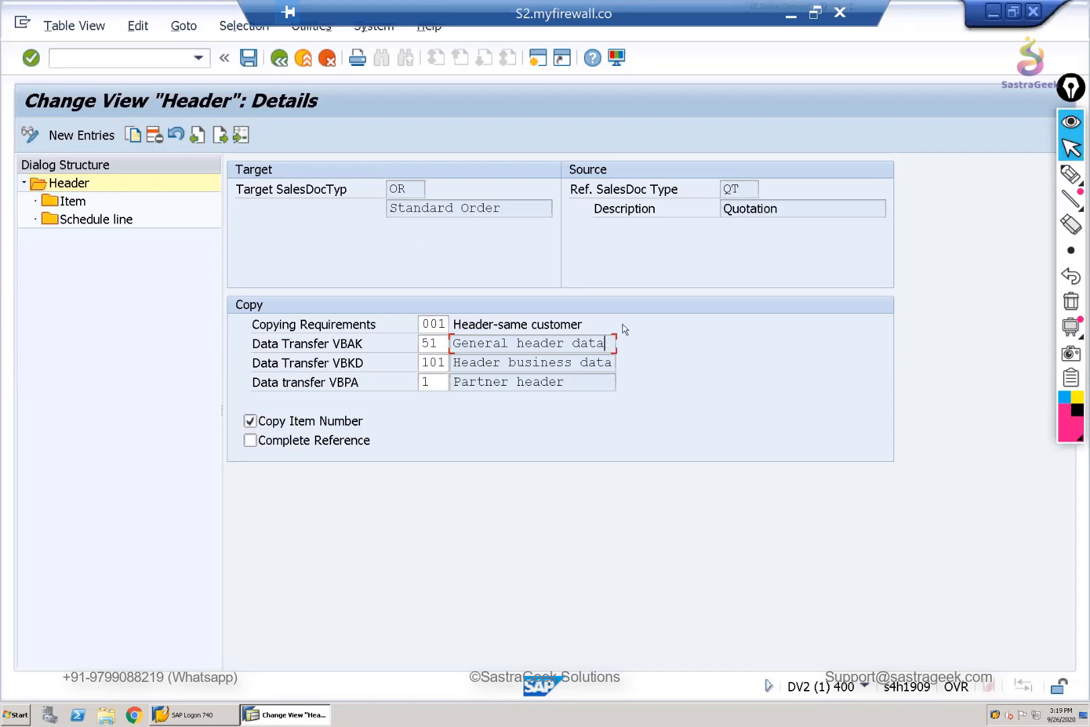
left_click(444, 324)
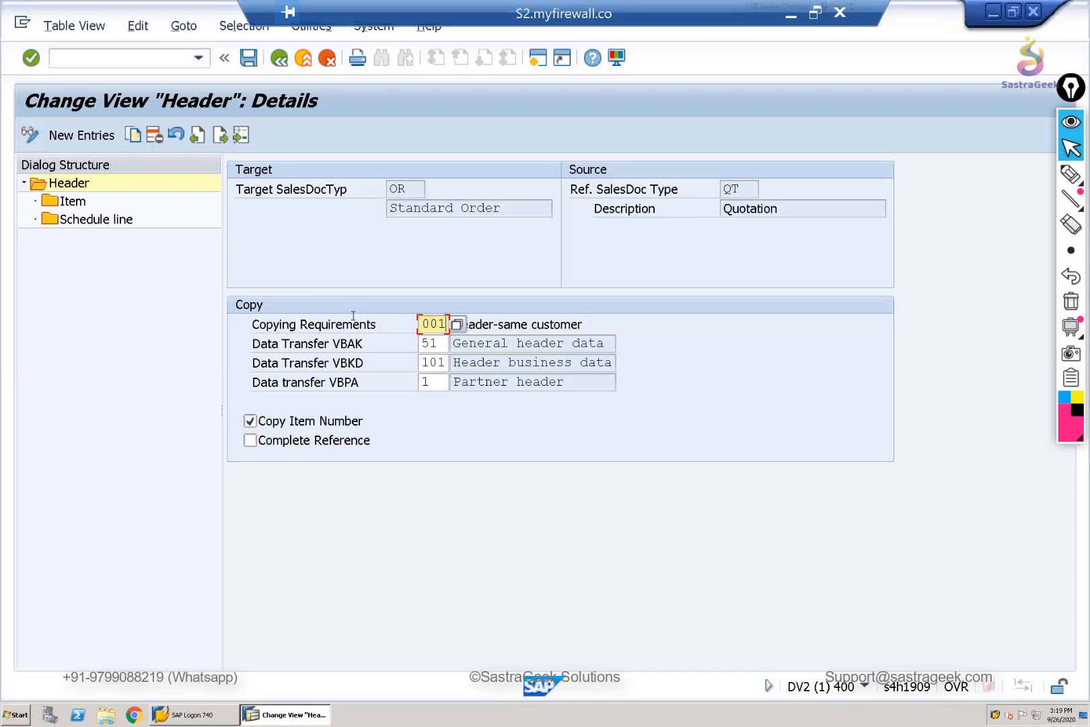
left_click_drag(749, 189, 705, 190)
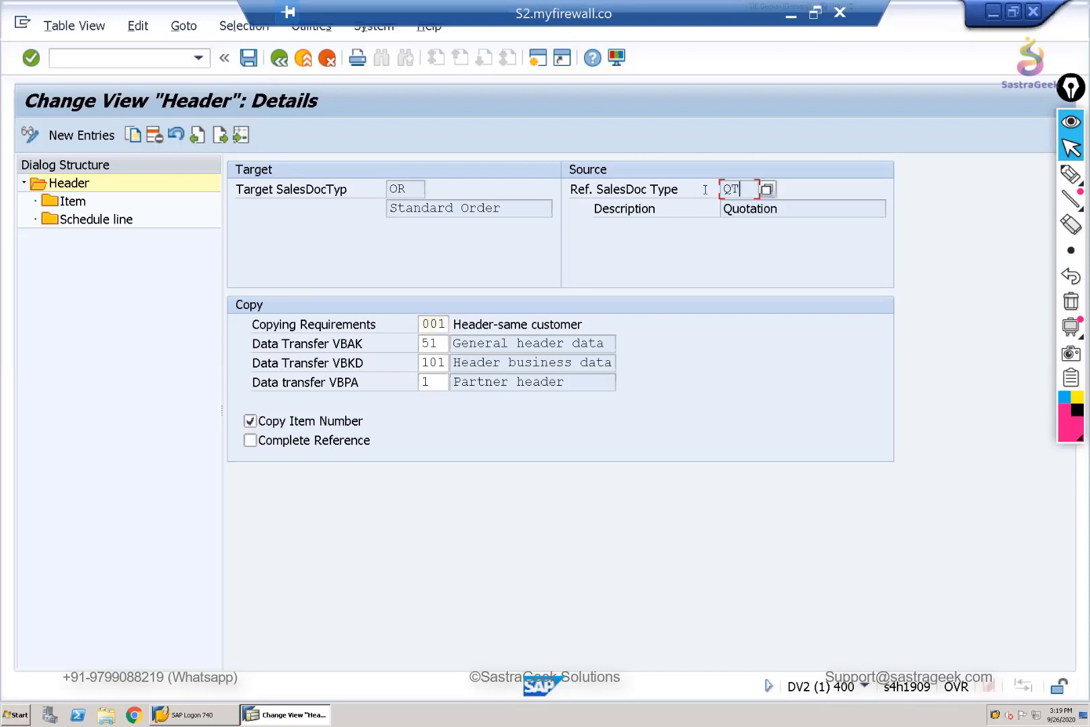
left_click_drag(388, 189, 412, 217)
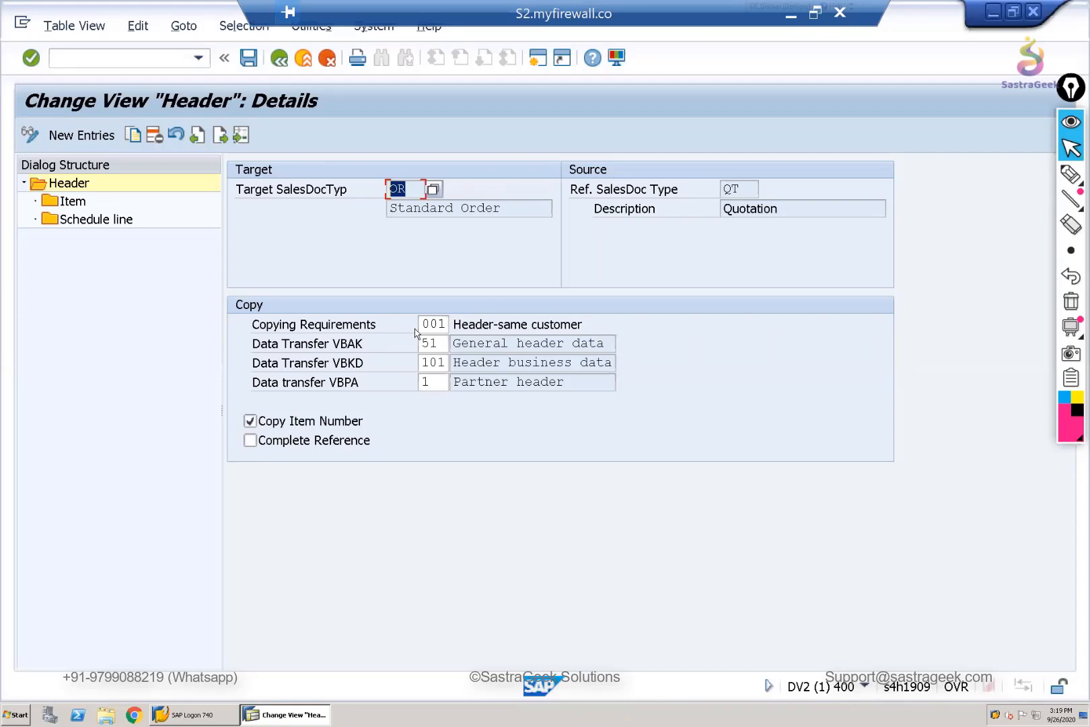
- Open the item-level copying control overview for QT to OR and select item category AGN
left_click(63, 205)
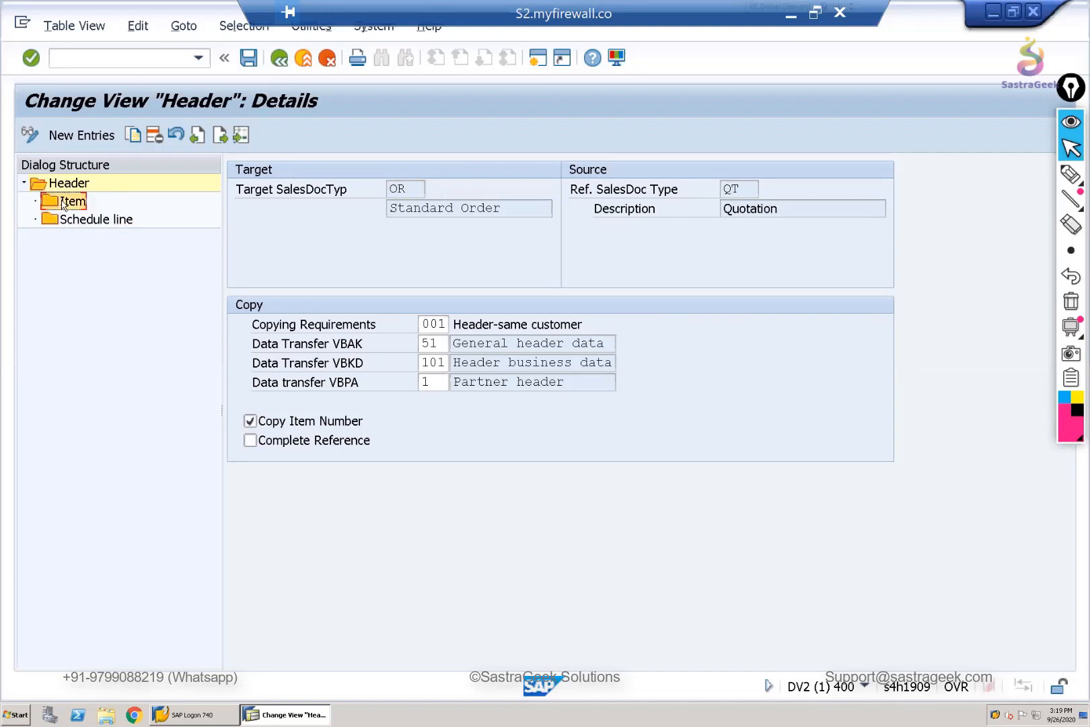
double_click(62, 205)
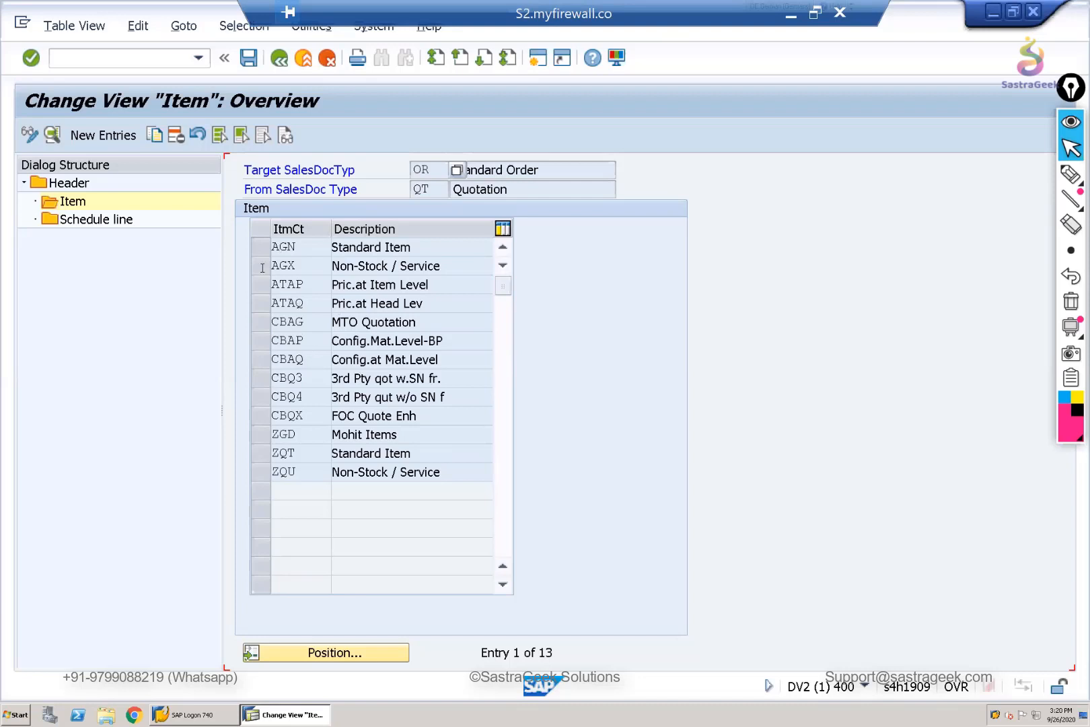
left_click(270, 247)
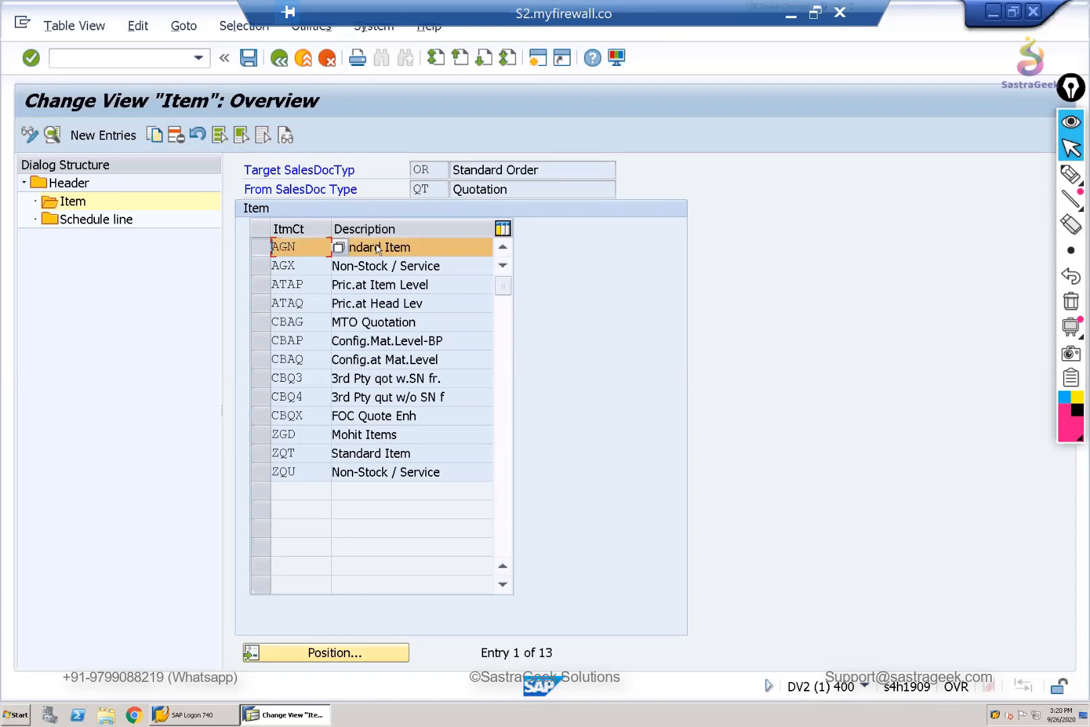
- Open the item-level copying control details for item category AGN
left_click_drag(297, 247, 231, 246)
left_click(425, 246)
left_click(306, 247)
left_click(51, 136)
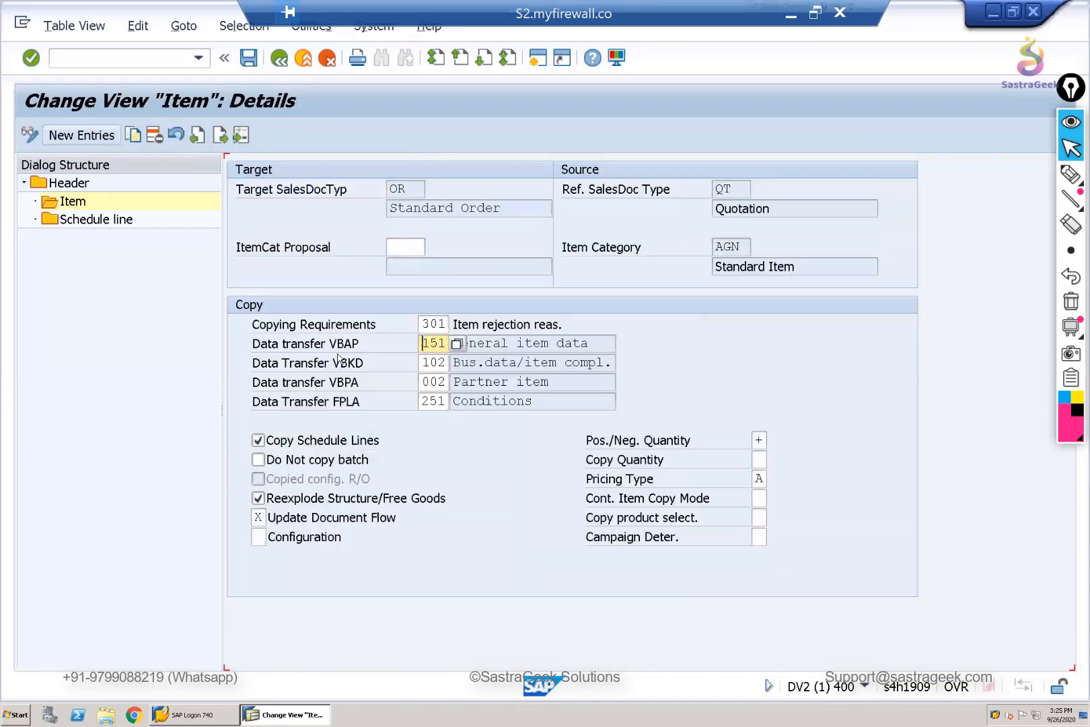
- Examine the AGN item's VBAP data transfer, source document type and item category, target document type, and ItemCat Proposal field
left_click(608, 344)
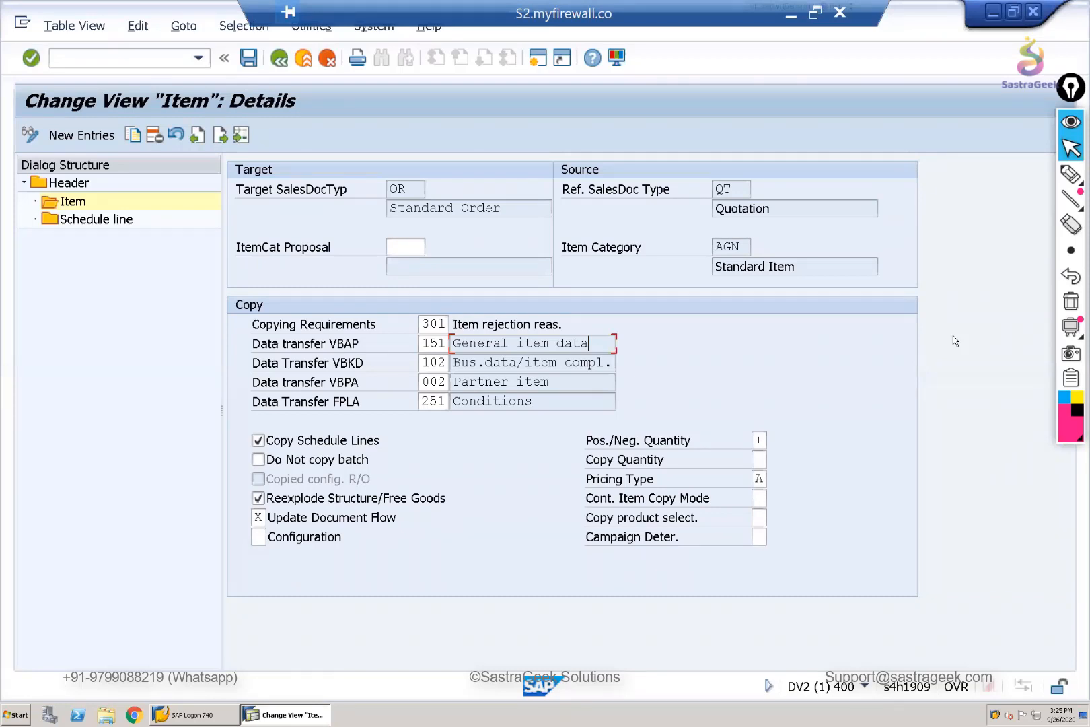
left_click(753, 267)
double_click(738, 249)
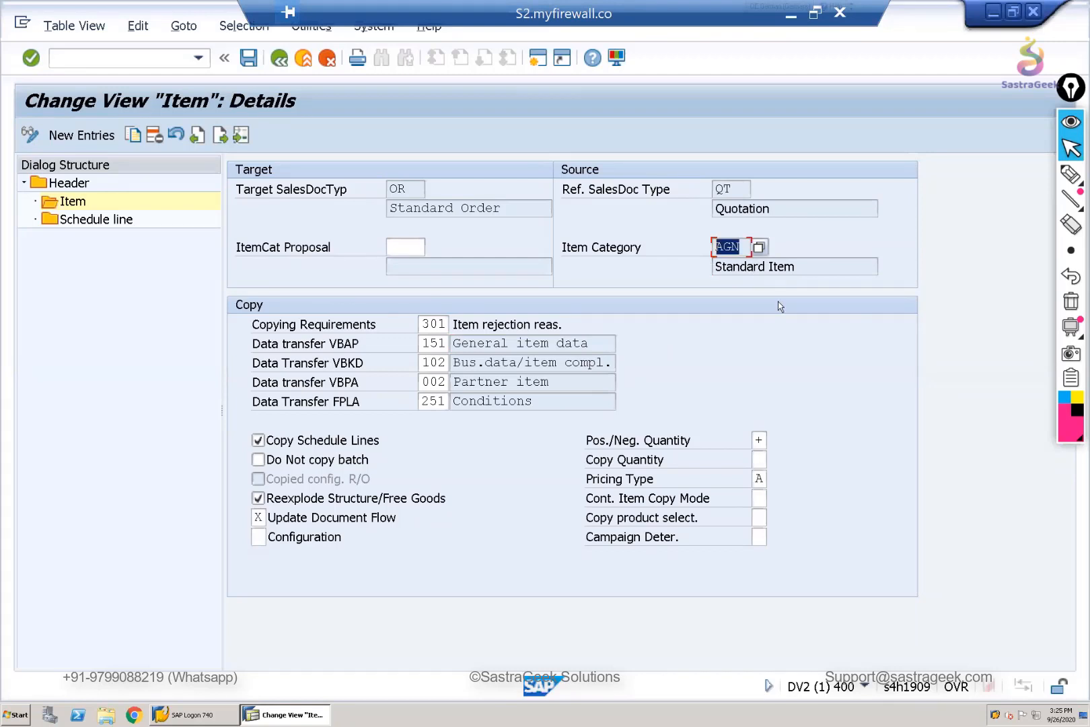
left_click(794, 270)
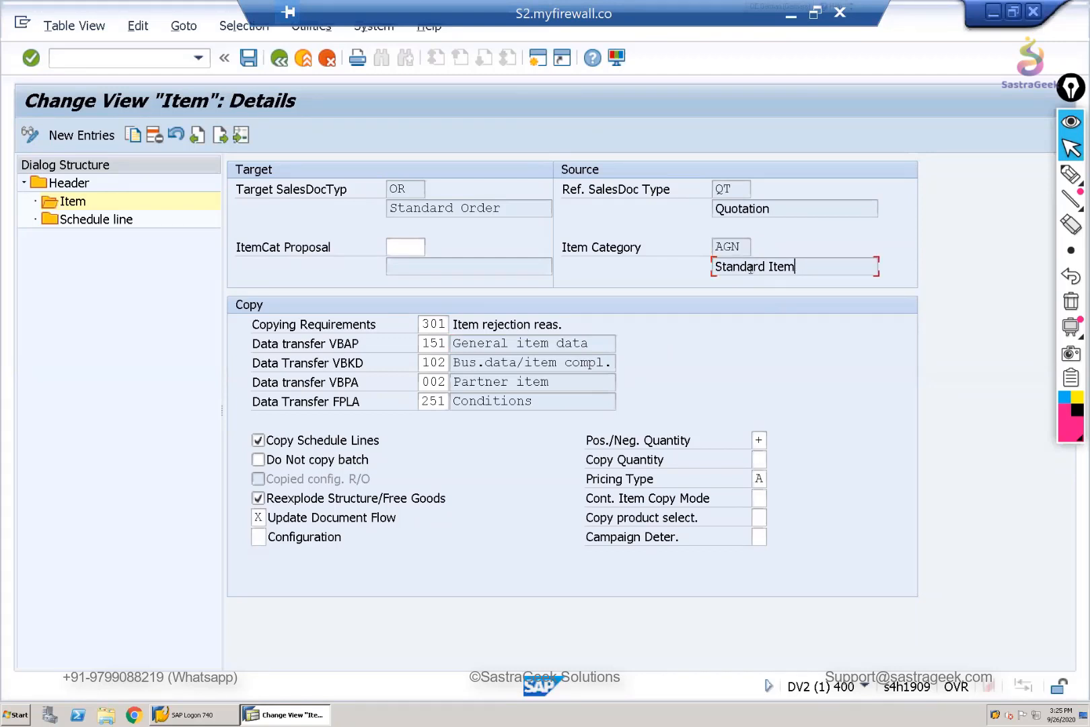
double_click(722, 190)
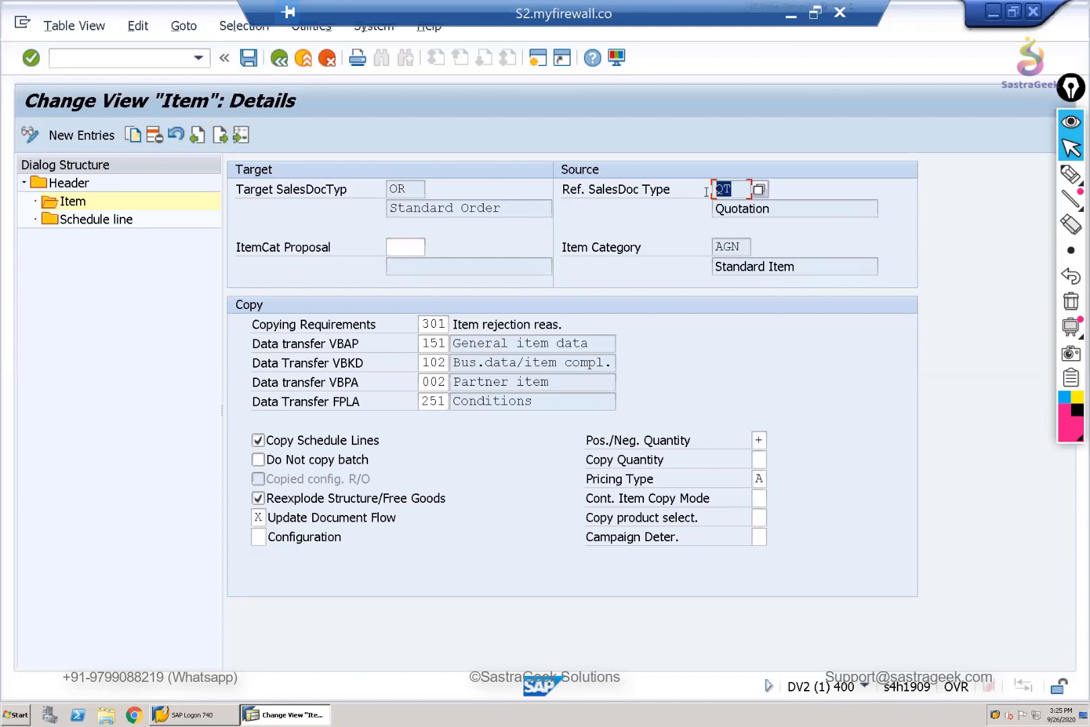
double_click(719, 247)
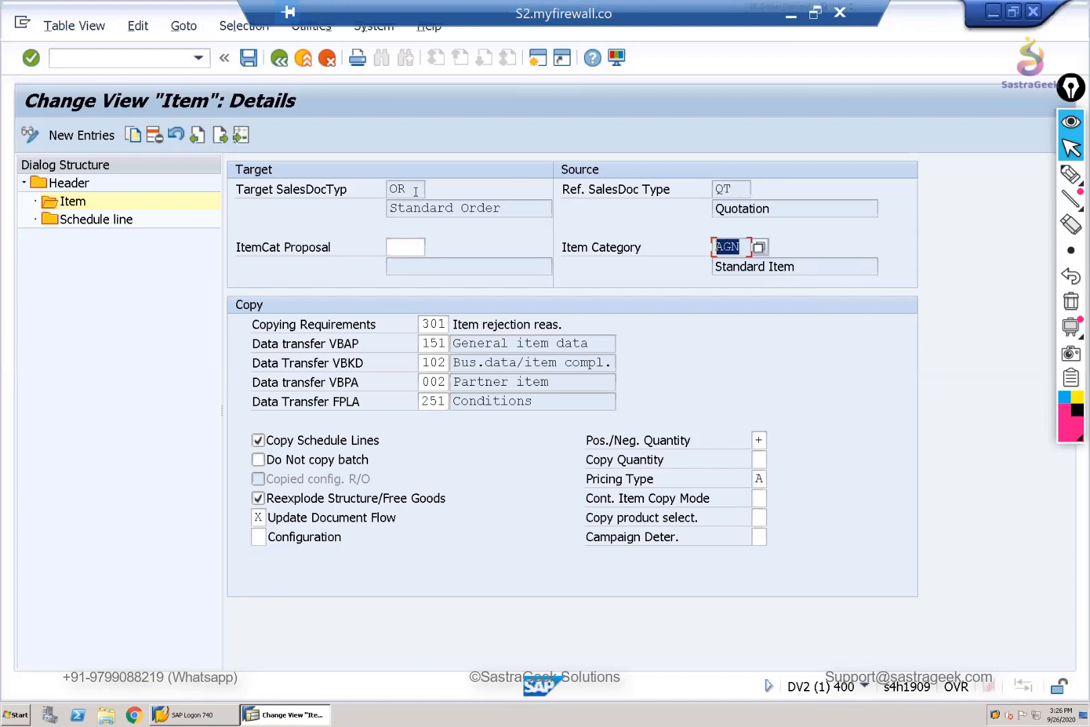
left_click(384, 189)
left_click(398, 246)
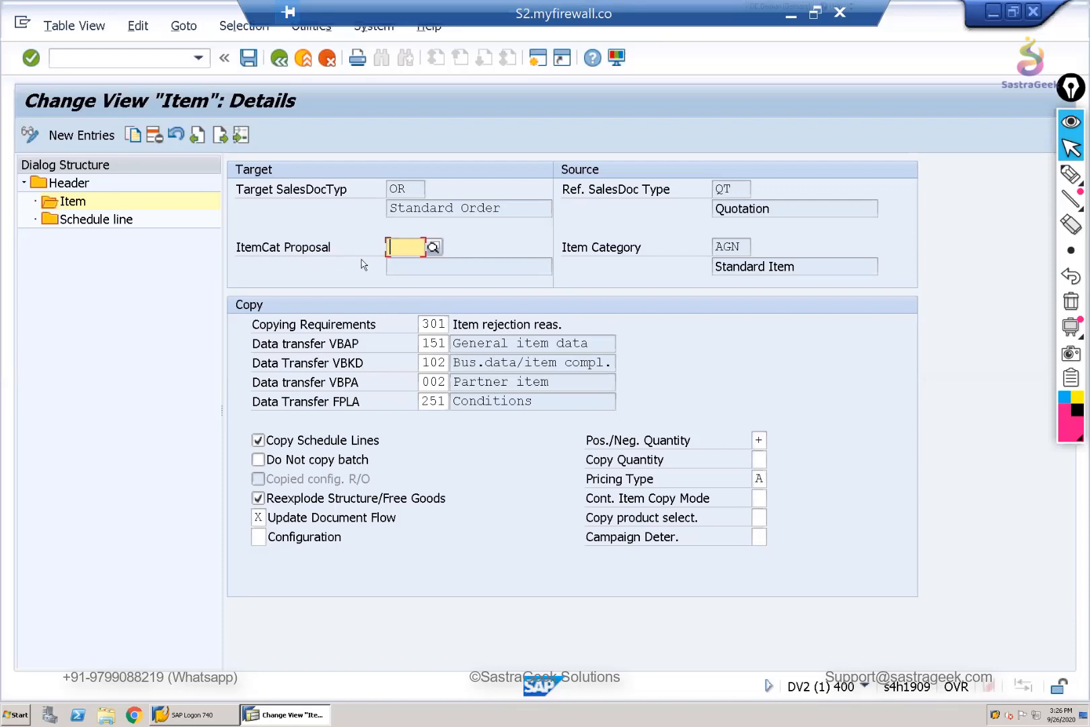
- Annotate the ItemCat Proposal field on screen with a freehand circle, the text TAN and a check mark
left_click(1070, 174)
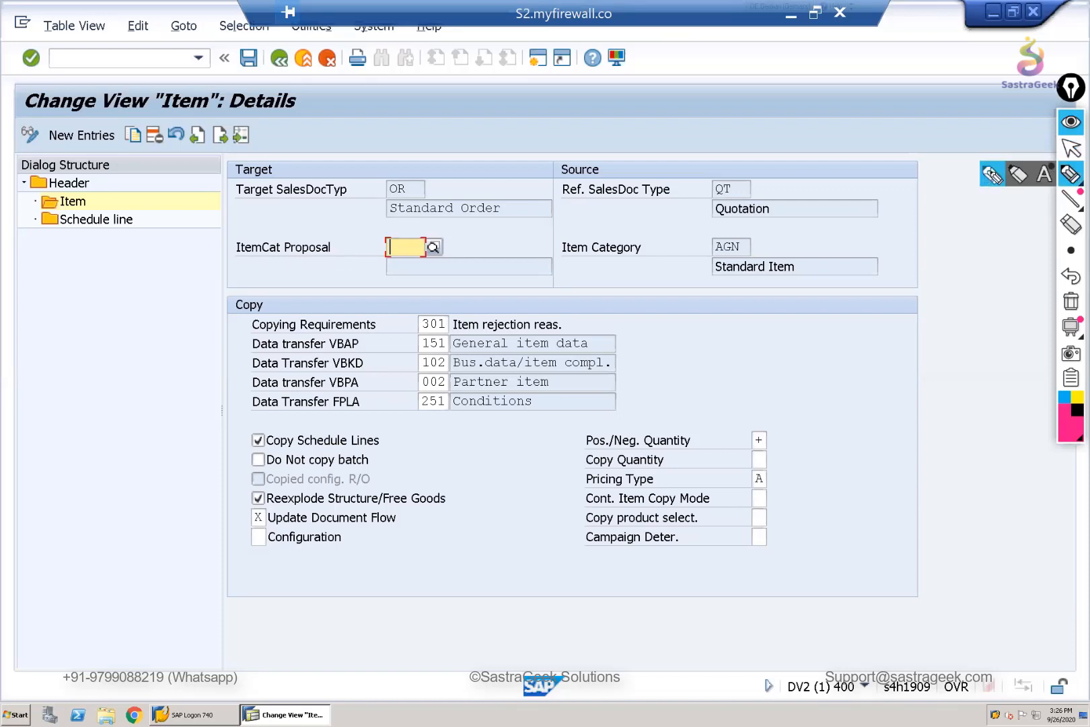
left_click(992, 175)
mouse_move(476, 240)
left_mouse_down()
mouse_move(387, 304)
mouse_move(481, 248)
mouse_move(423, 227)
left_mouse_up()
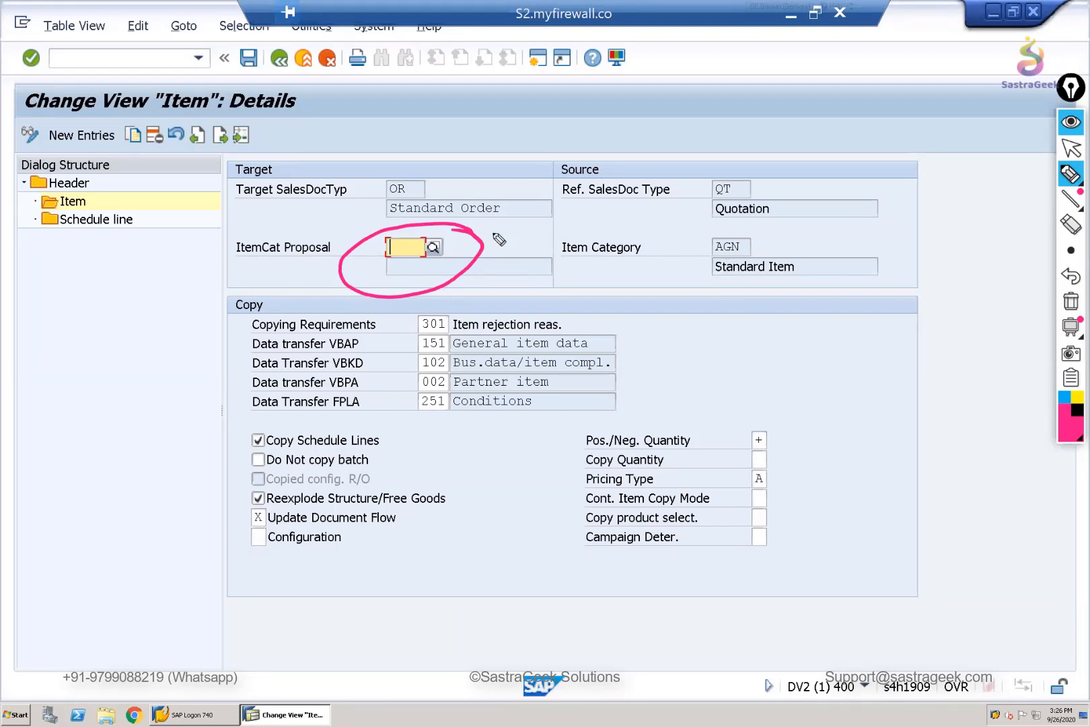
mouse_move(494, 235)
left_mouse_down()
mouse_move(539, 243)
mouse_move(505, 239)
left_mouse_up()
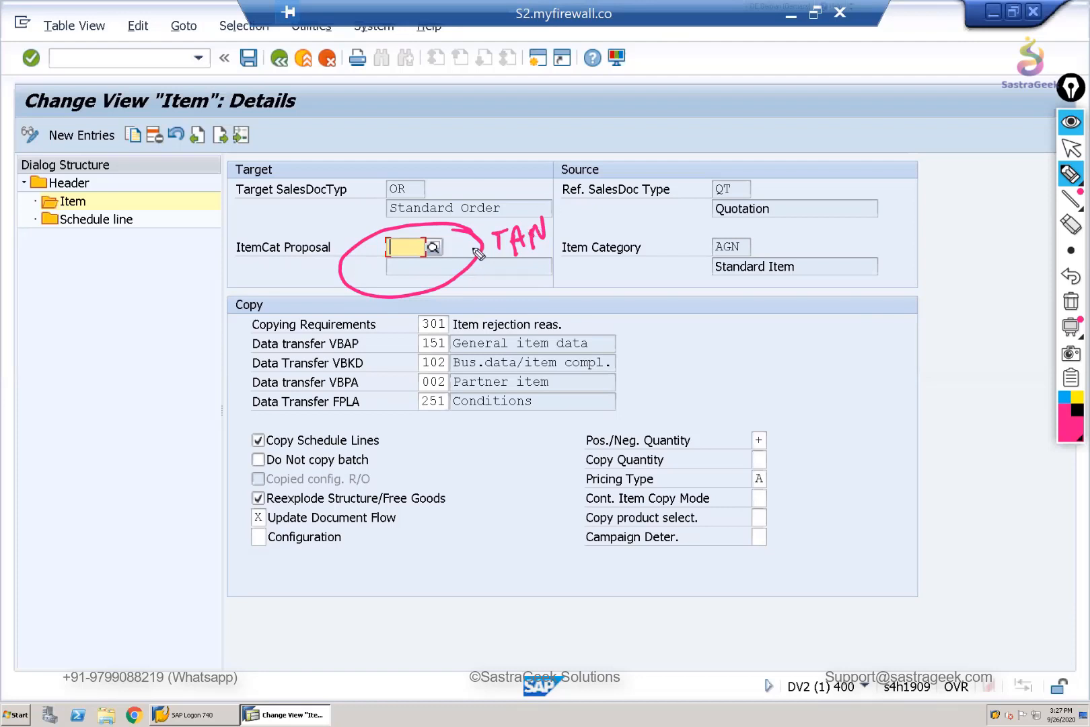
left_click_drag(365, 256, 400, 237)
left_click(1071, 150)
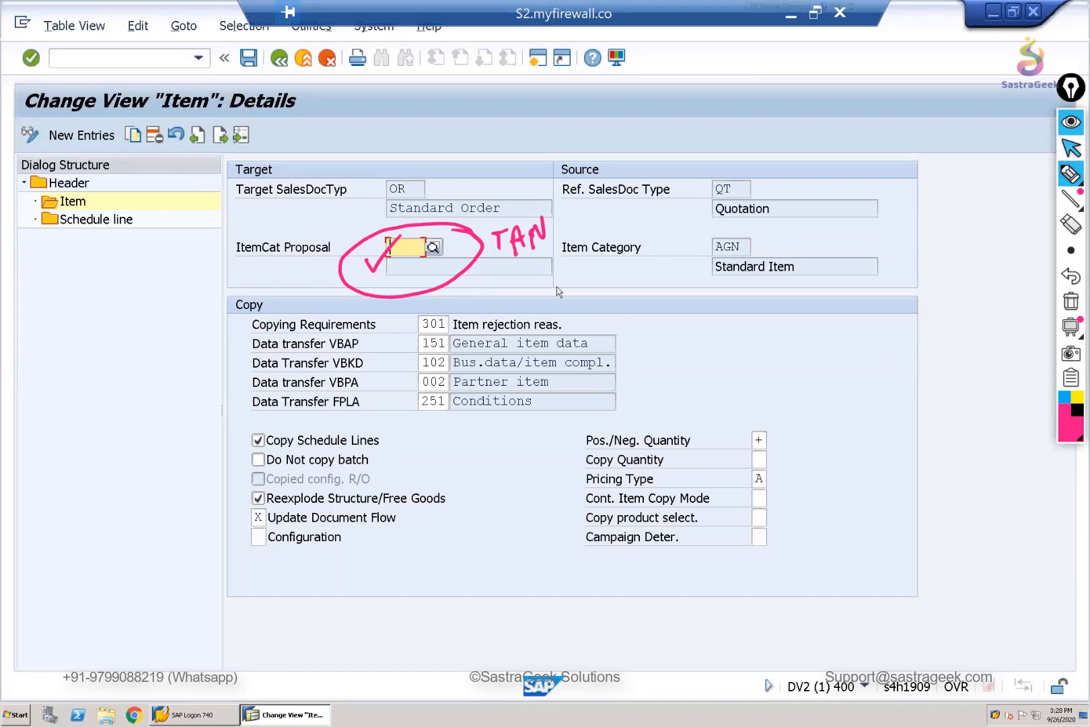
- Read the documentation of copying requirement routine 301 from the Routines list, and return to the item details
left_click(437, 327)
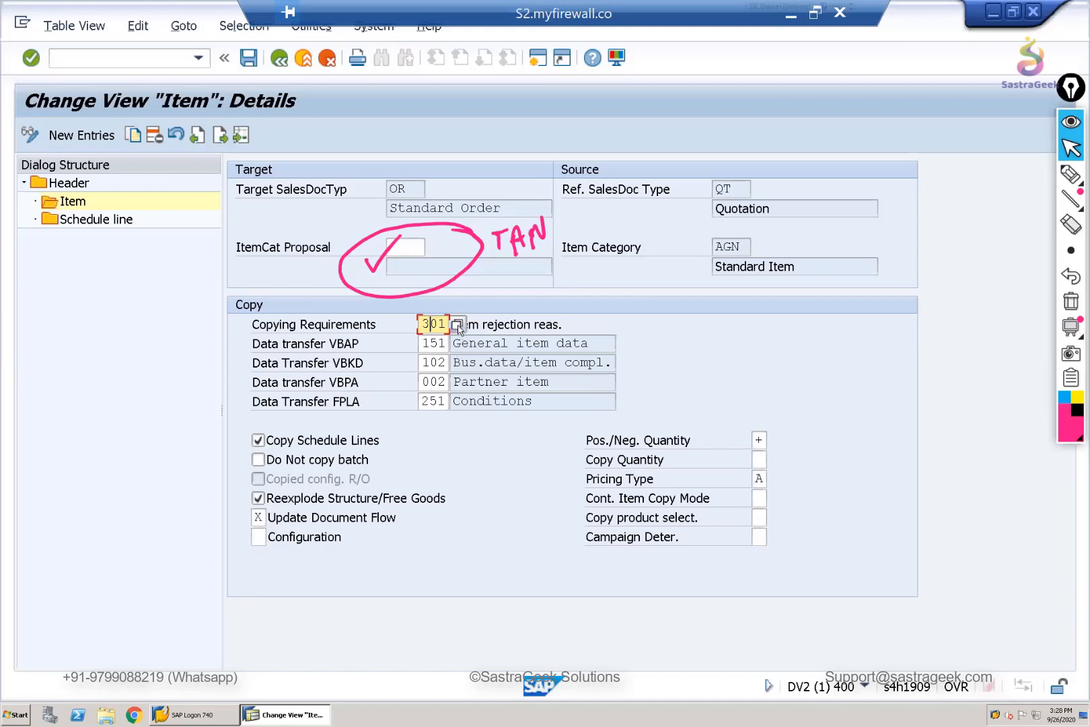
left_click(458, 326)
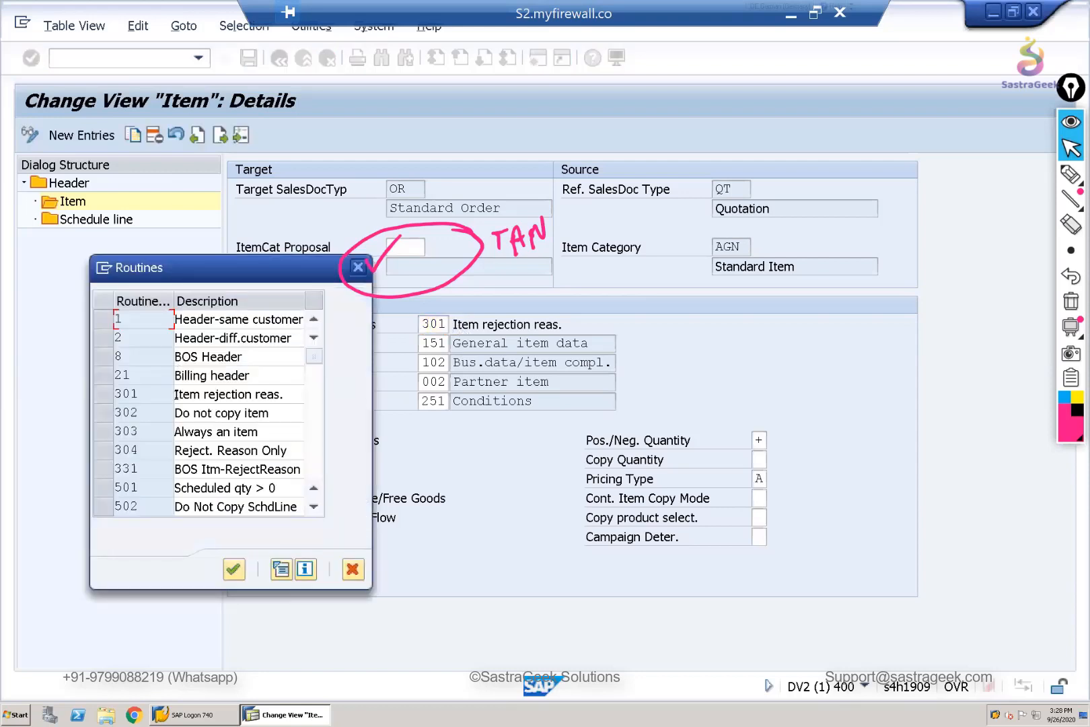
left_click(103, 398)
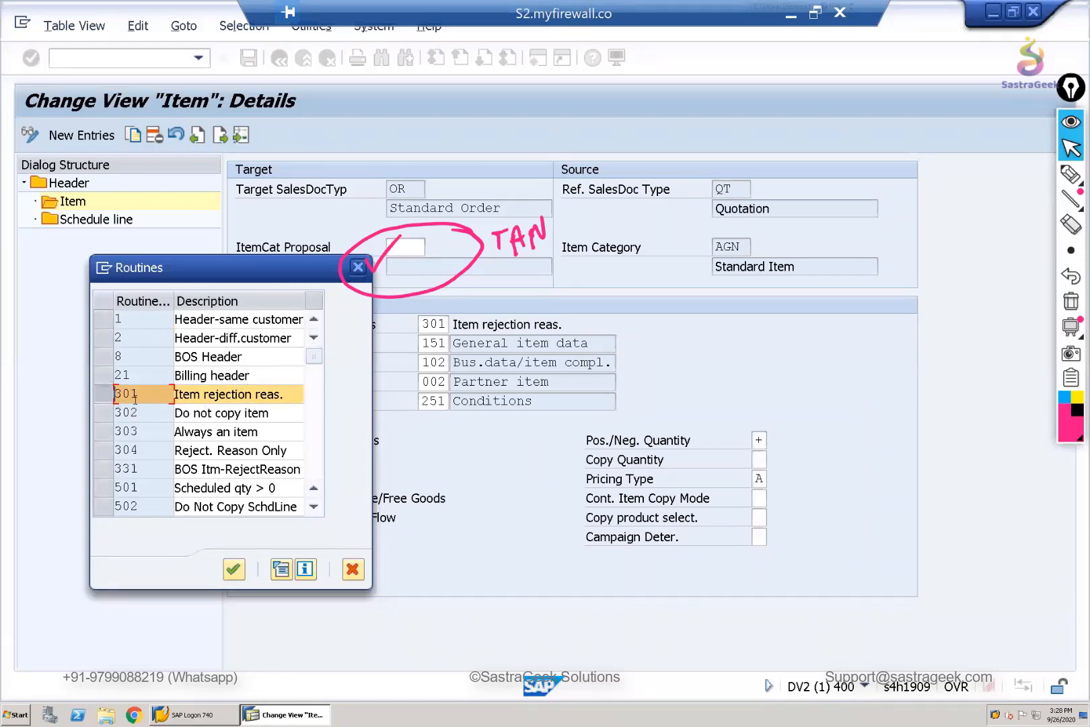
left_click(303, 572)
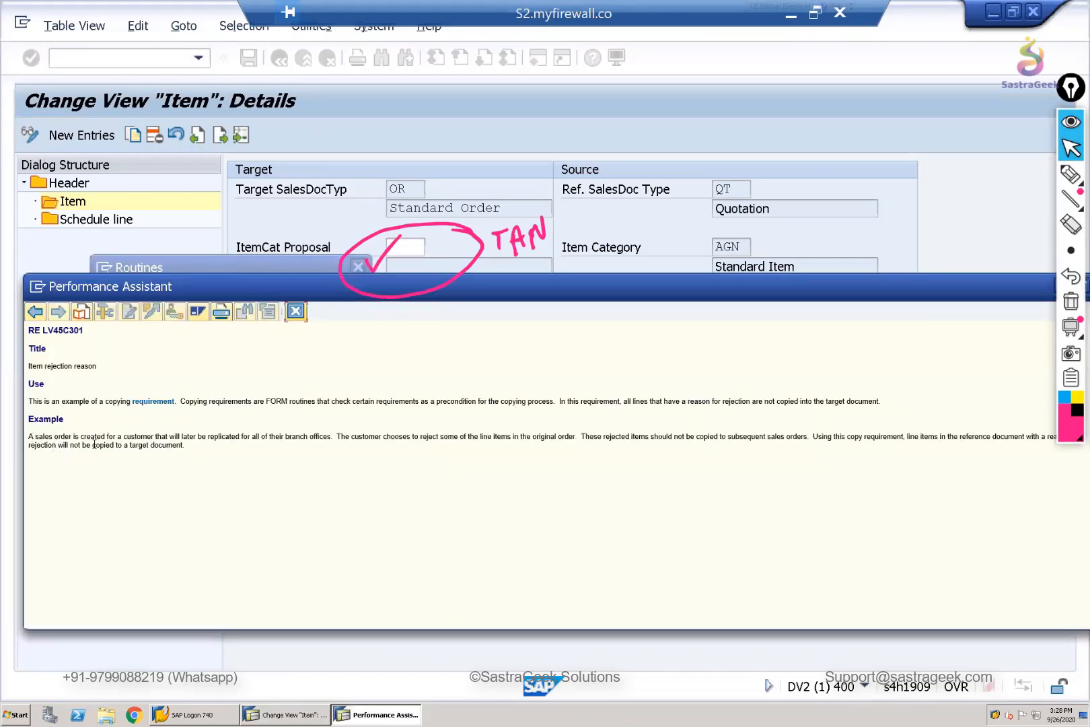
triple_click(224, 451)
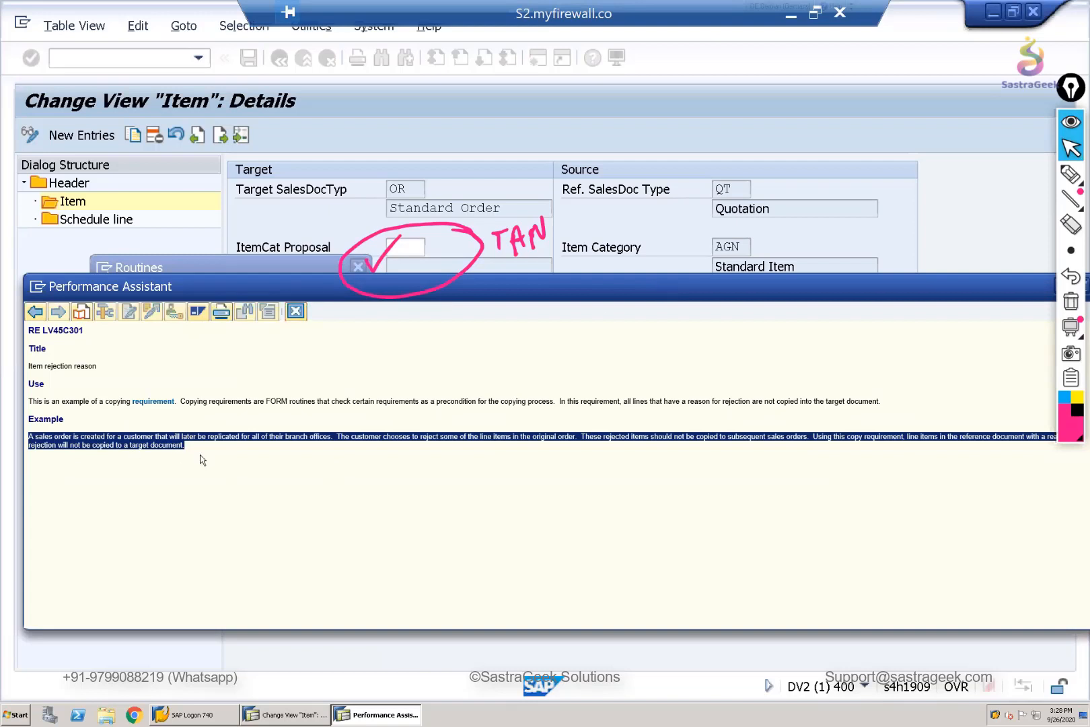
left_click(265, 454)
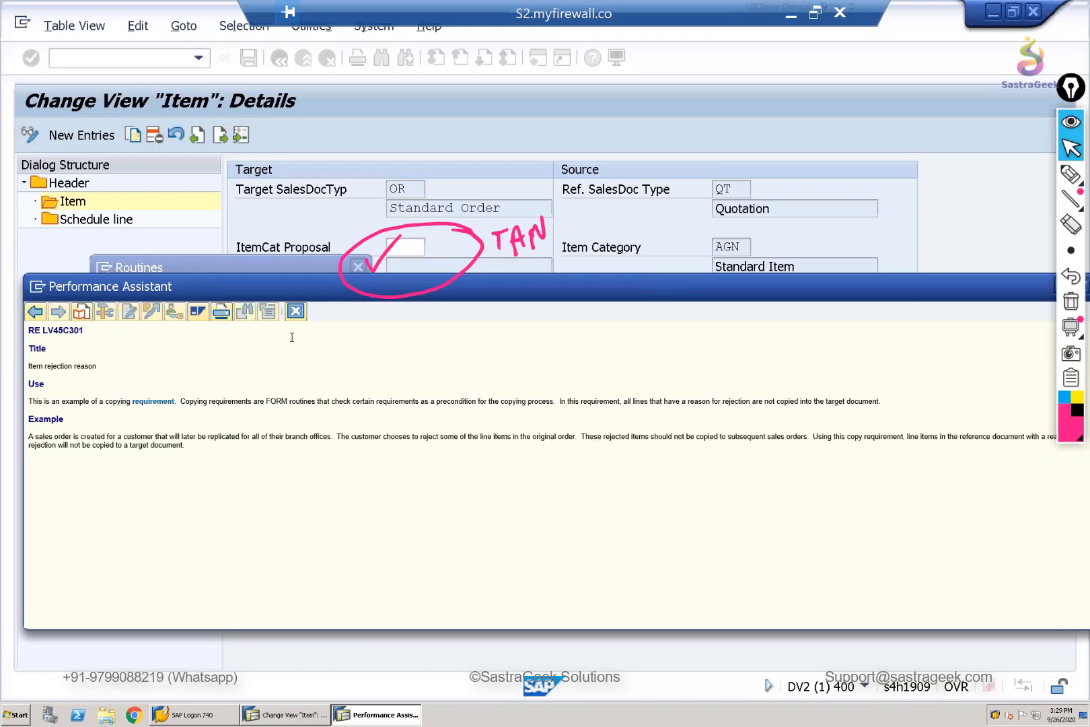
left_click(296, 312)
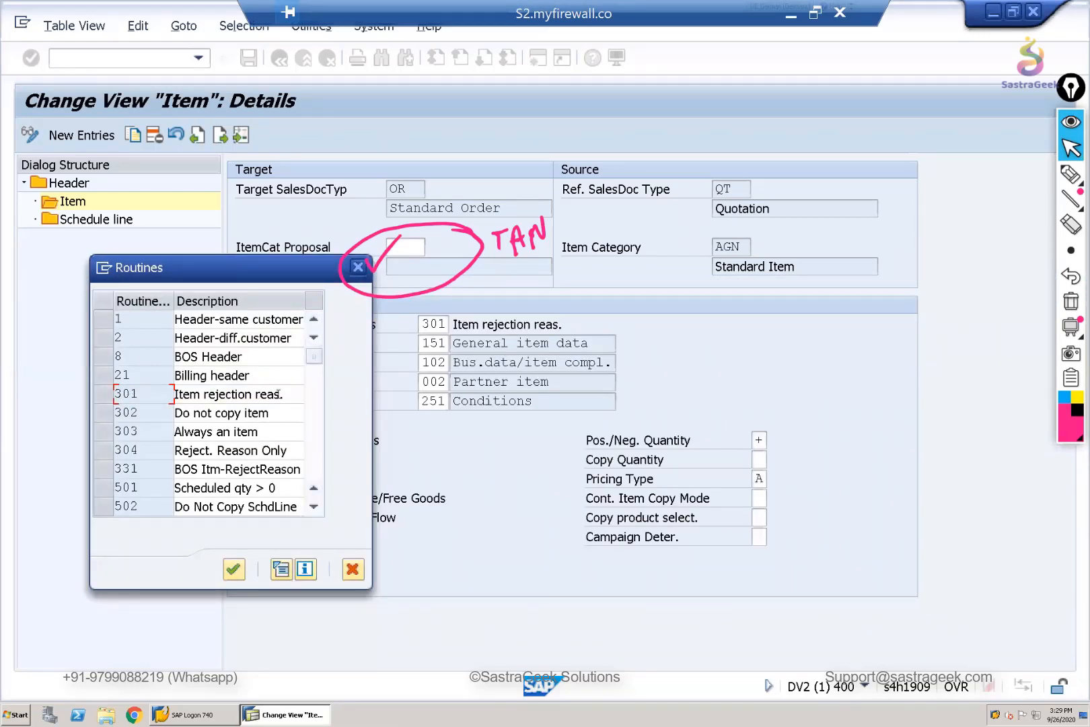
left_click(357, 268)
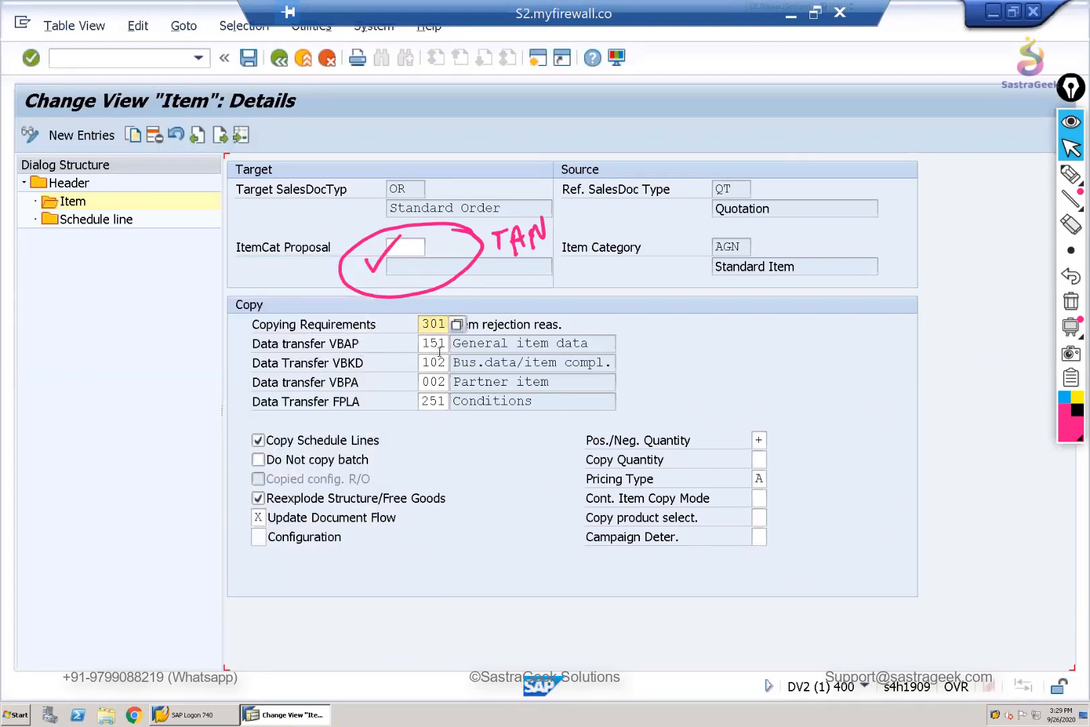
- Review the VBPA and FPLA data transfer fields and the possible values for Pos./Neg. Quantity
left_click(357, 382)
left_click(357, 403)
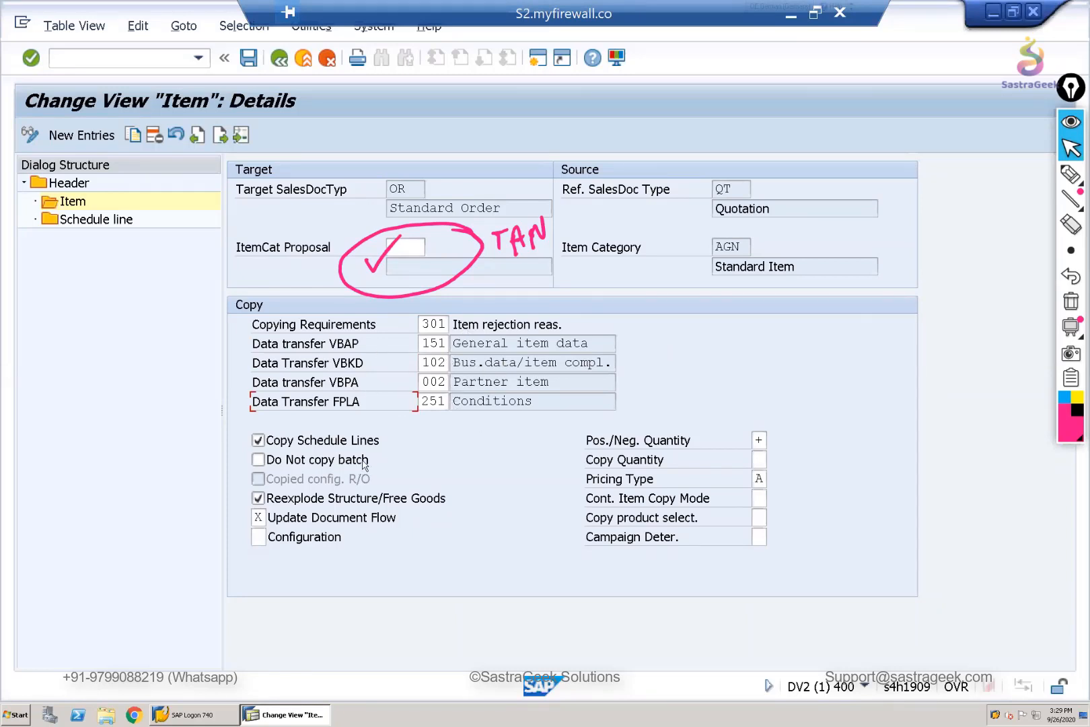
left_click(763, 441)
left_click(775, 441)
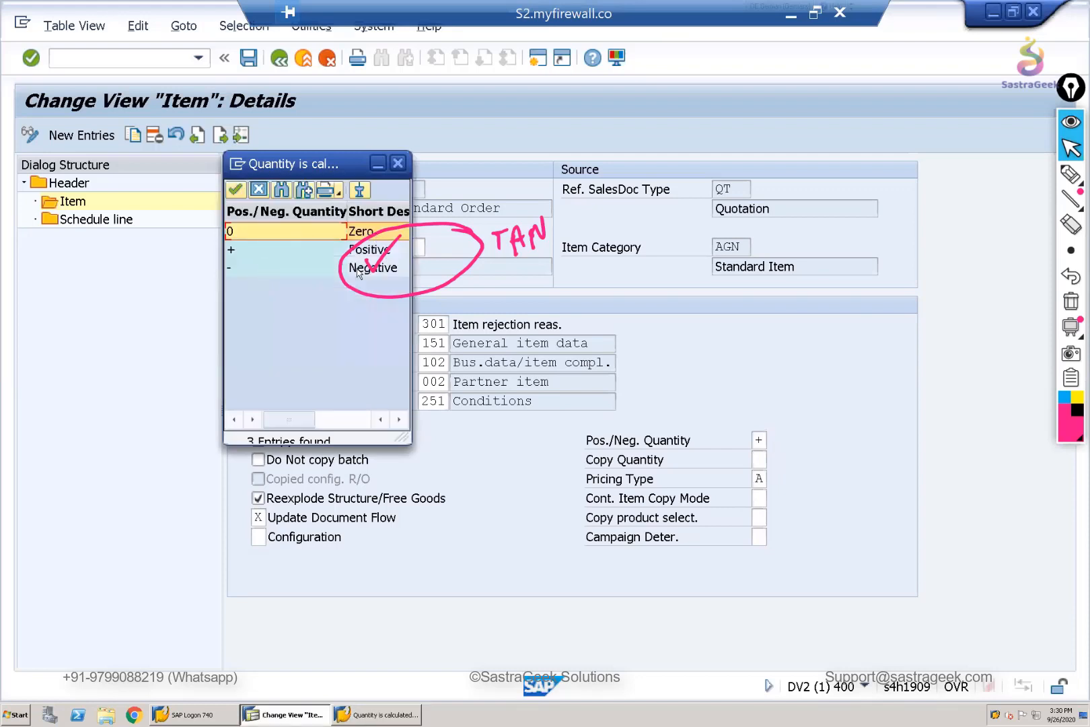
left_click_drag(340, 165, 227, 204)
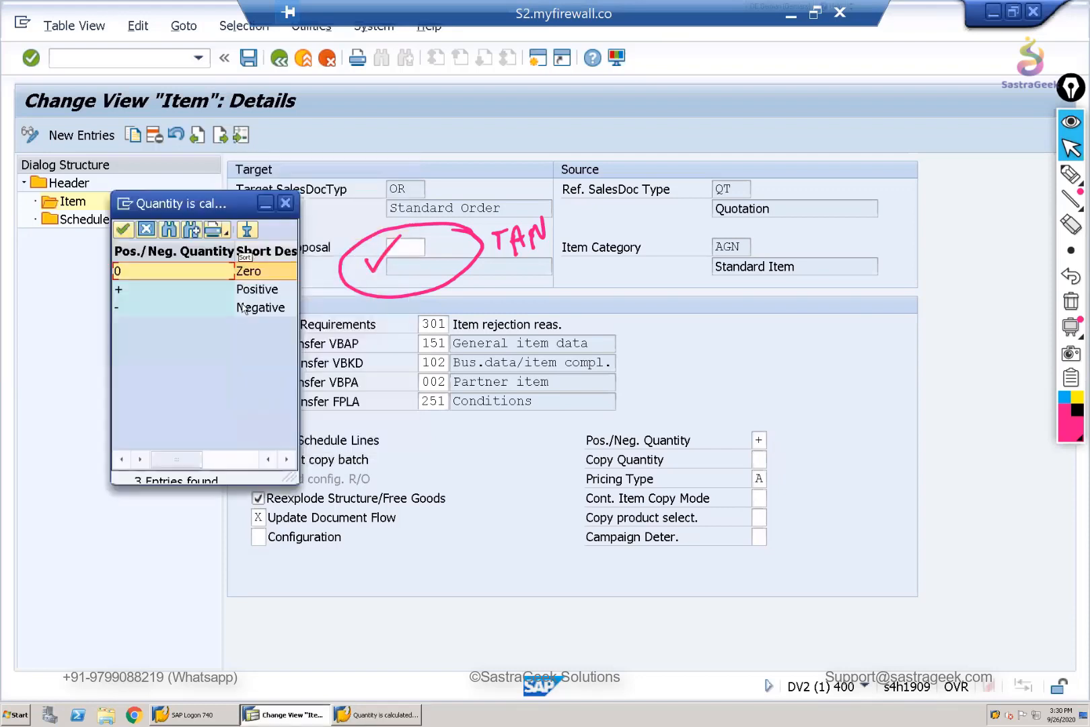
left_click(285, 203)
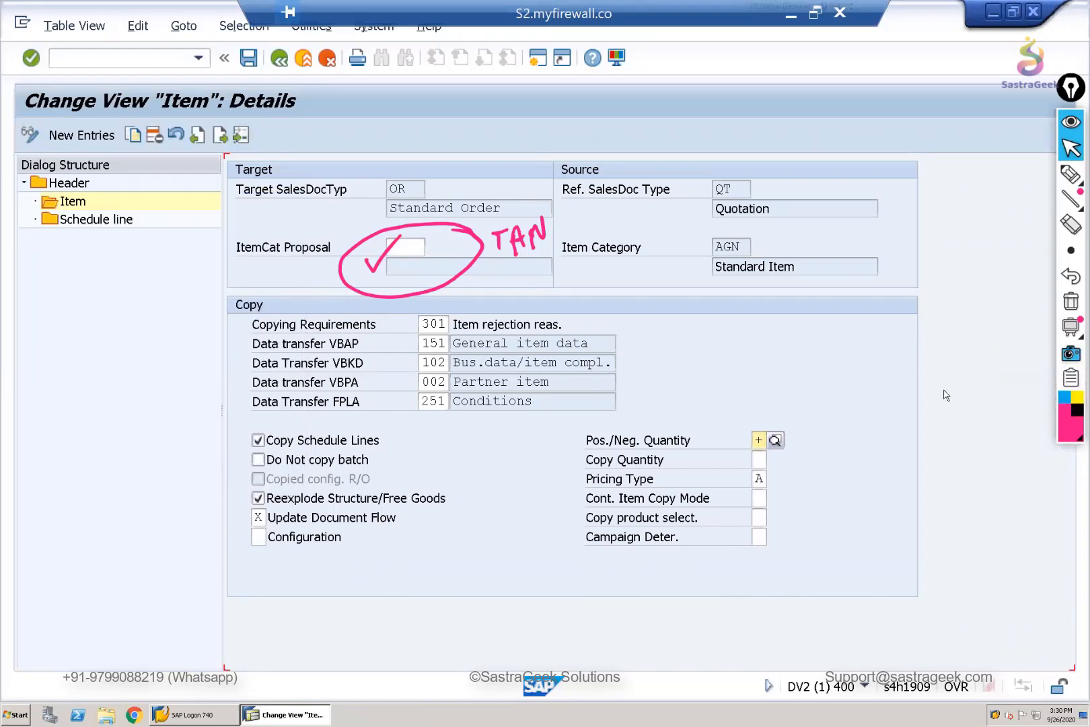
- Clear the screen annotations and review the possible Copy Quantity values without changing the setting
left_click(1071, 303)
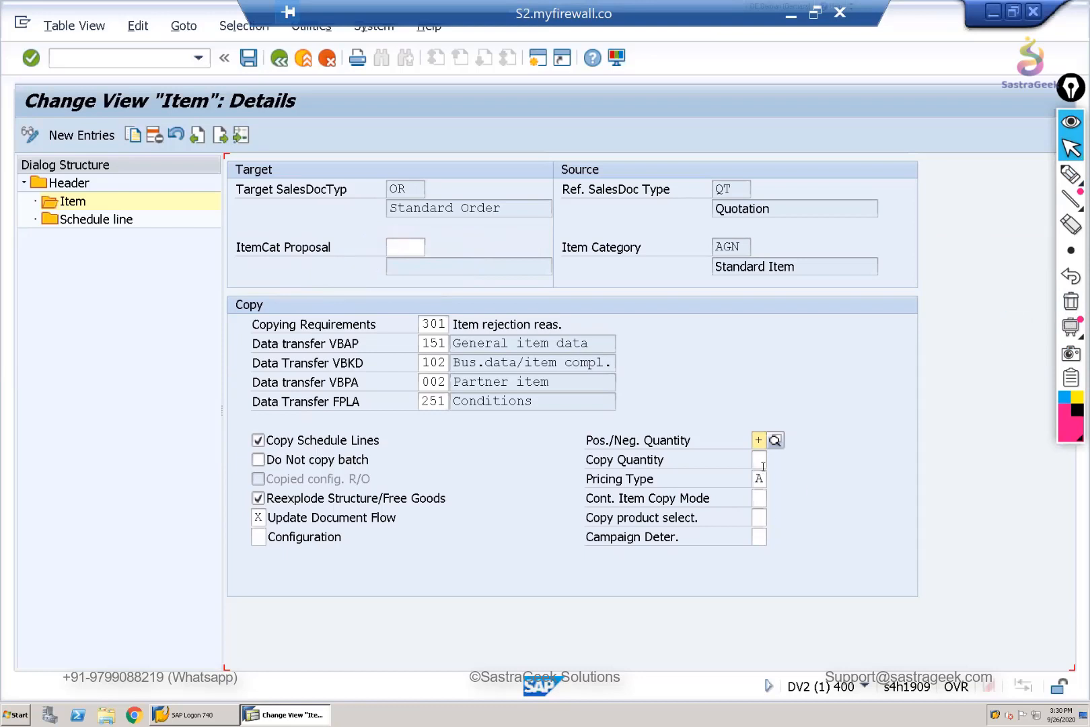
left_click(762, 462)
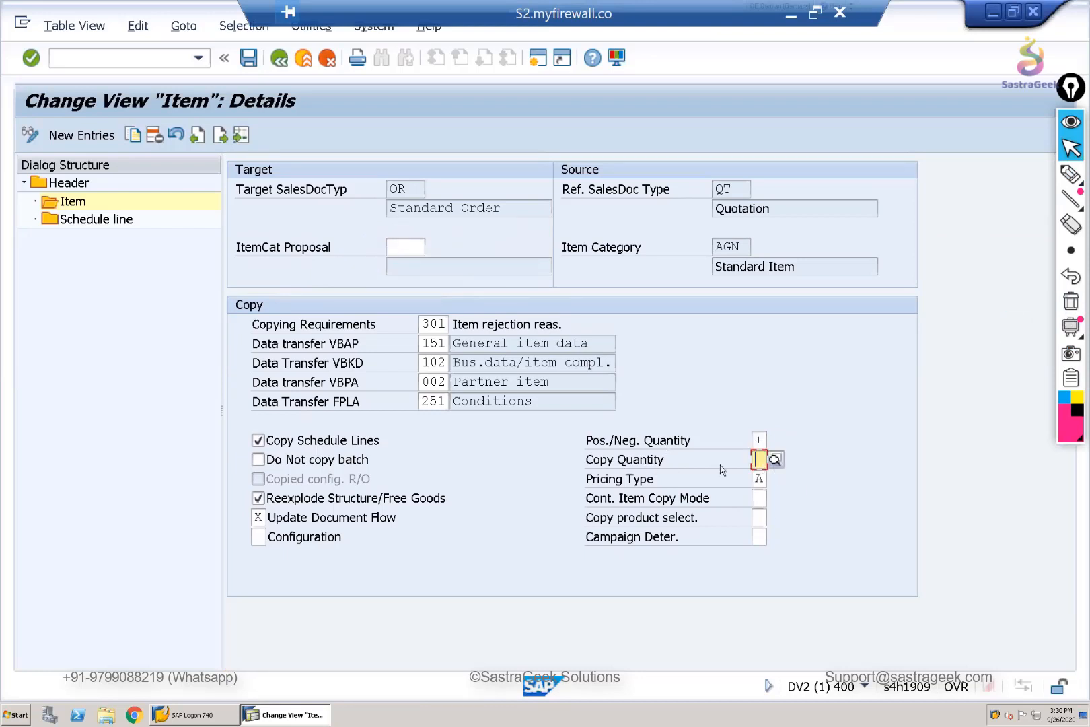
left_click(774, 460)
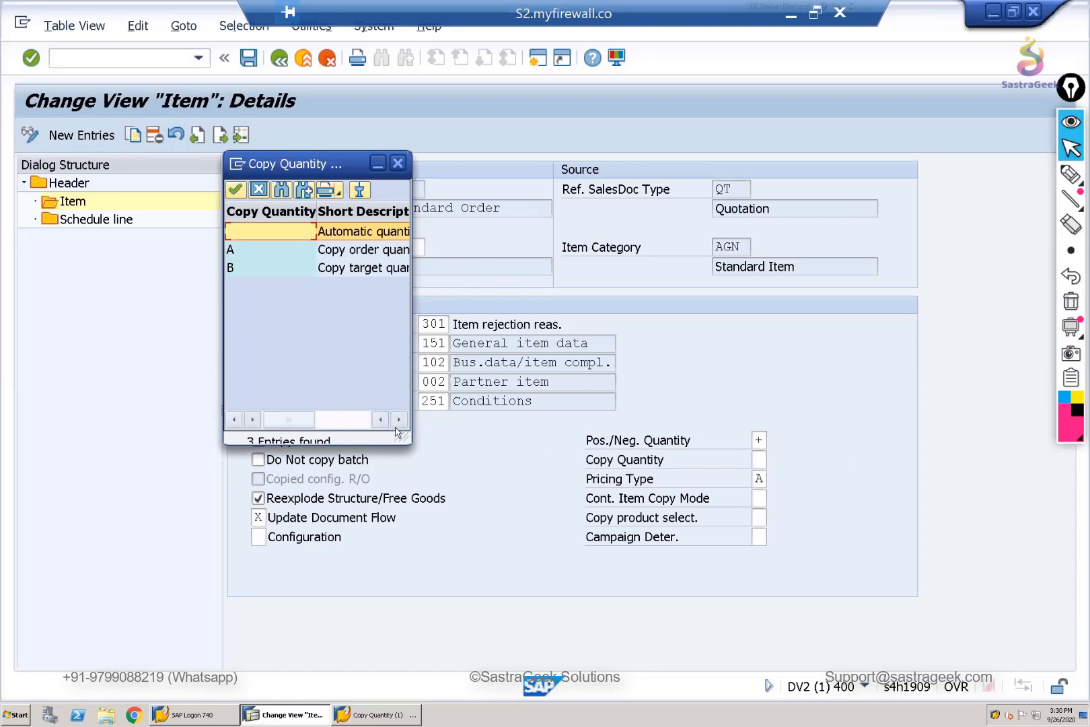
left_click_drag(412, 395, 581, 395)
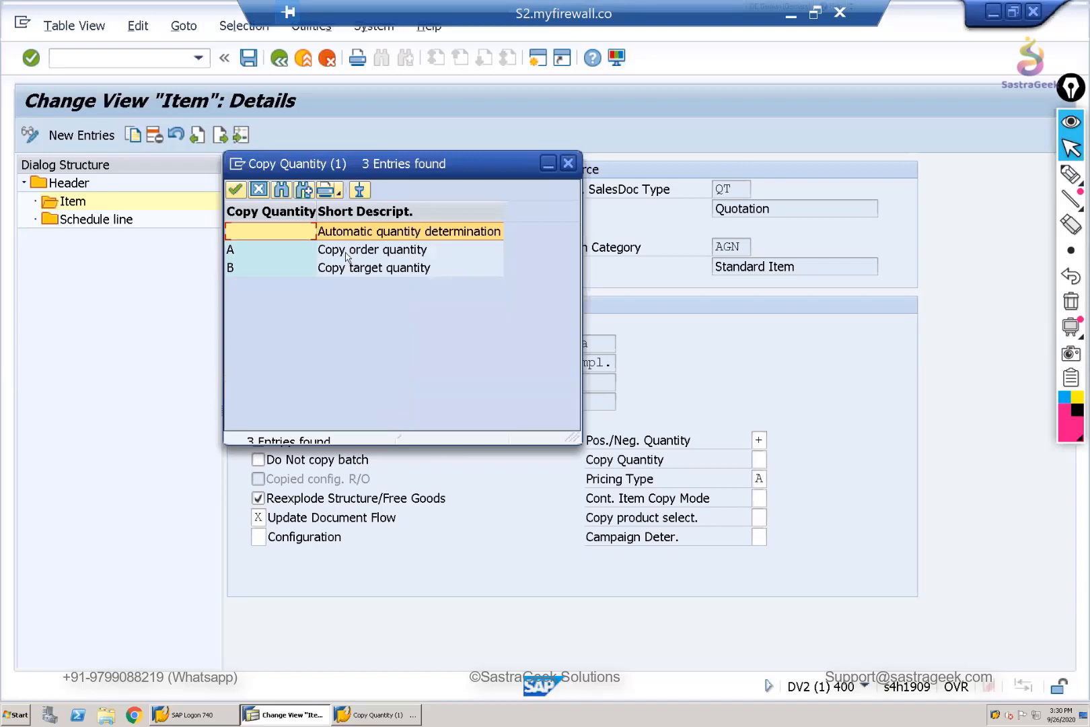
key("Down")
key("Down")
left_click(383, 235)
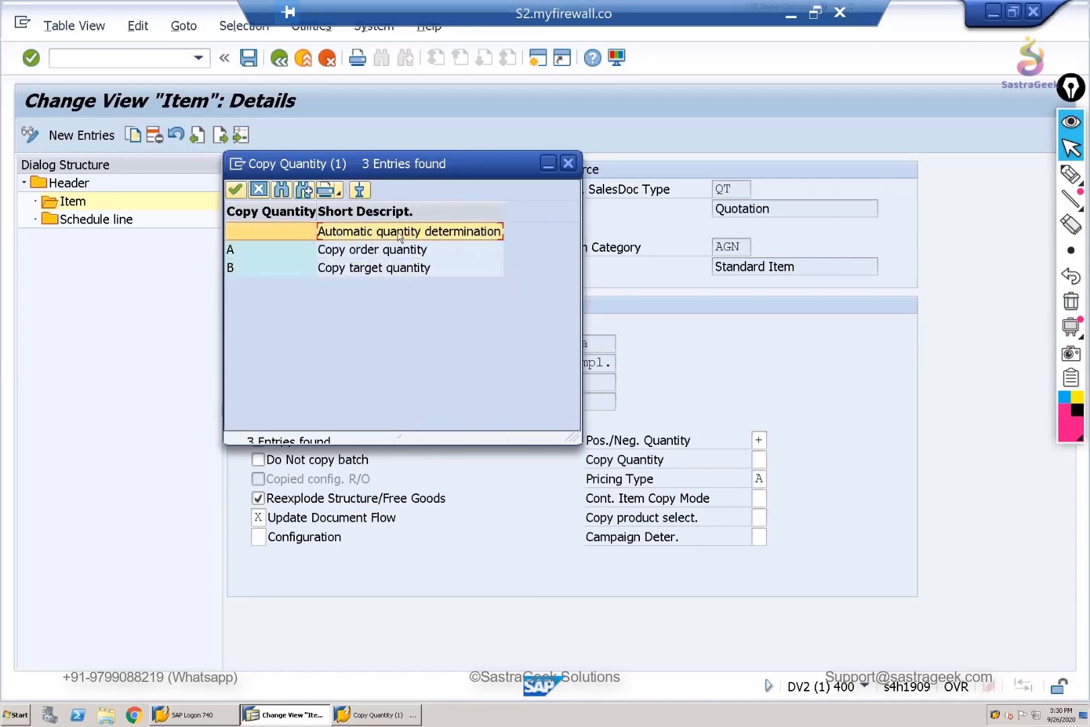
left_click(567, 169)
- Display the possible Pricing Type values in a widened list to read their descriptions
left_click(759, 479)
left_click(775, 479)
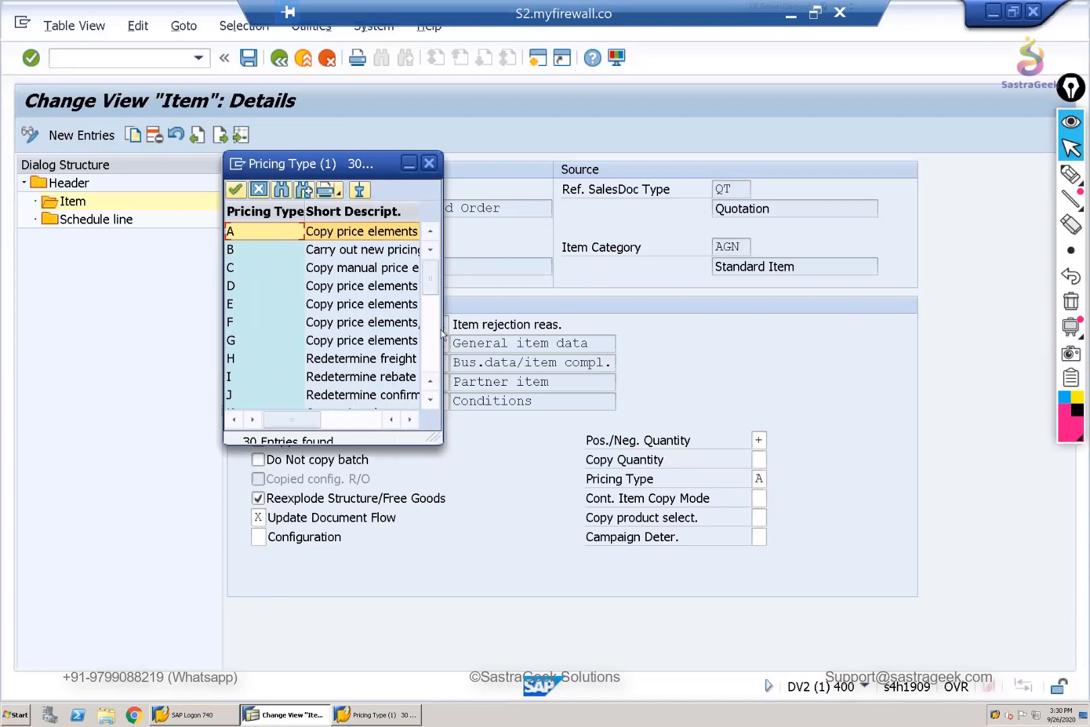
left_click_drag(442, 339, 631, 345)
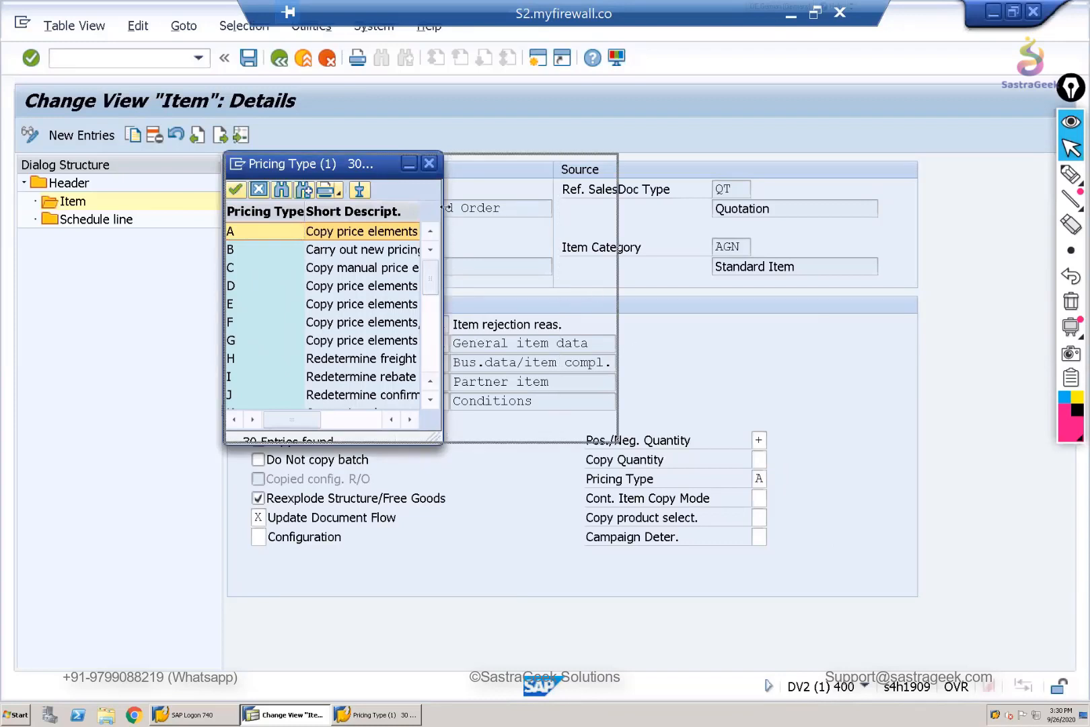
left_click_drag(422, 164, 337, 297)
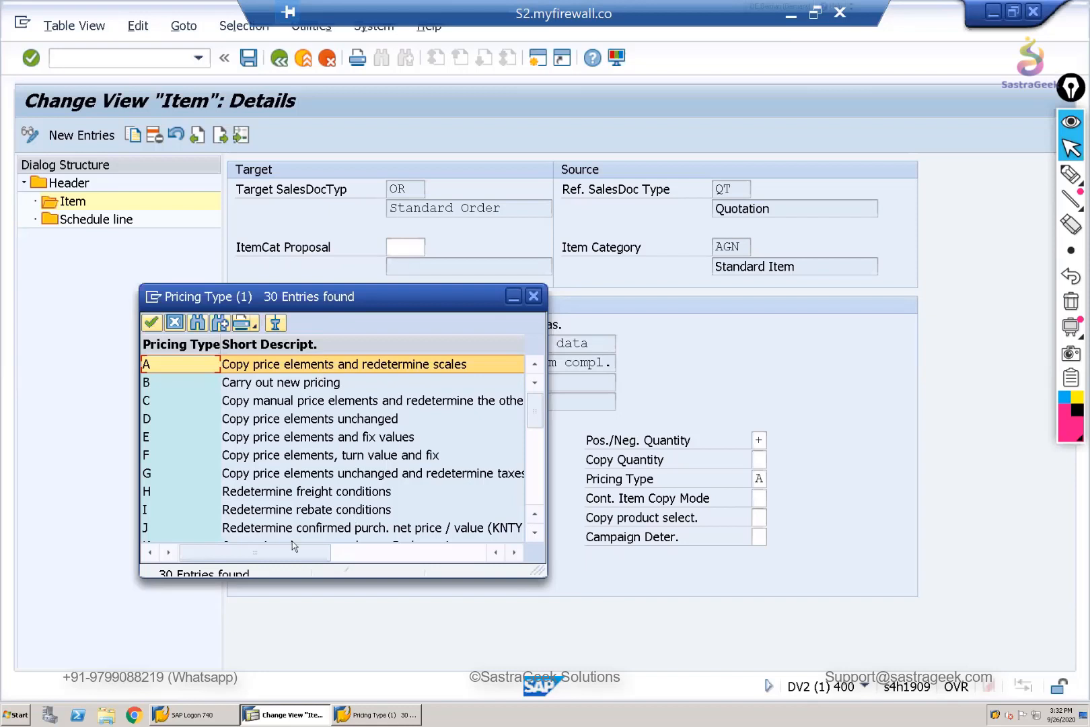
- Check Pricing Type option G in the value list, and close the list without changing the setting
left_click(216, 472)
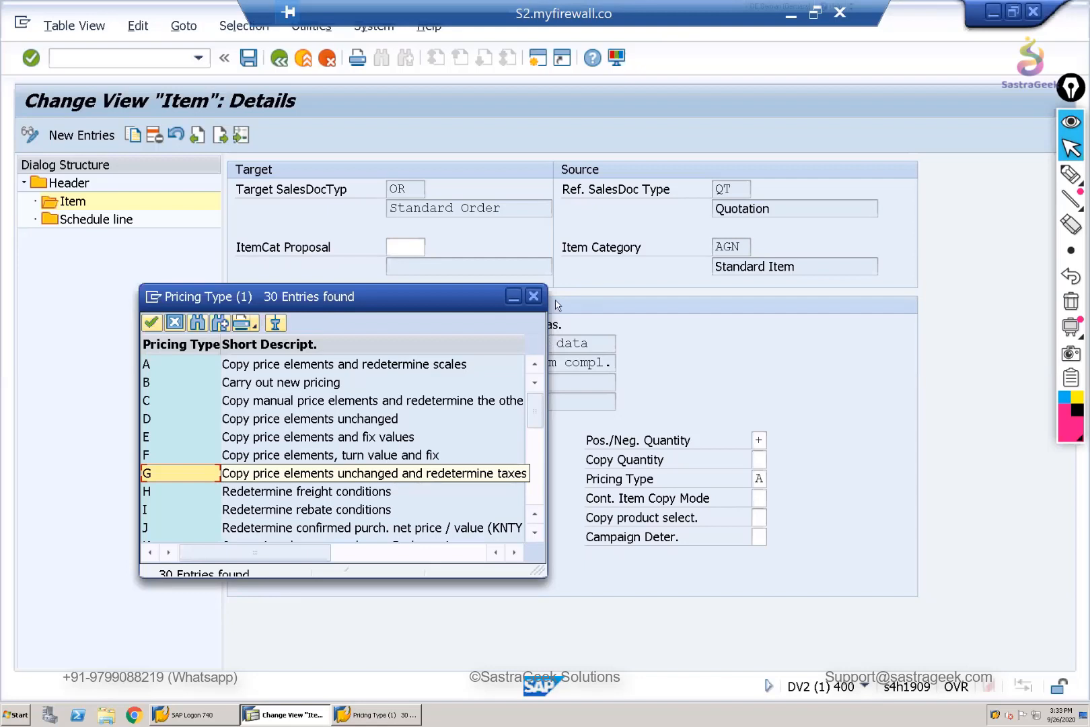
left_click(534, 297)
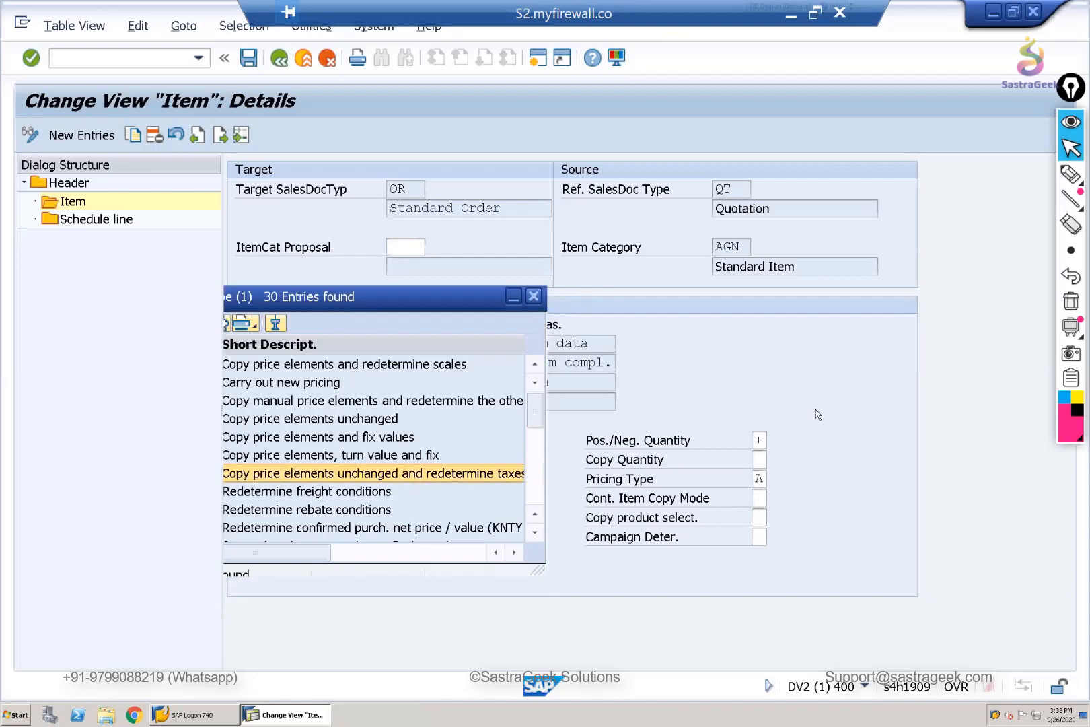
key("Tab")
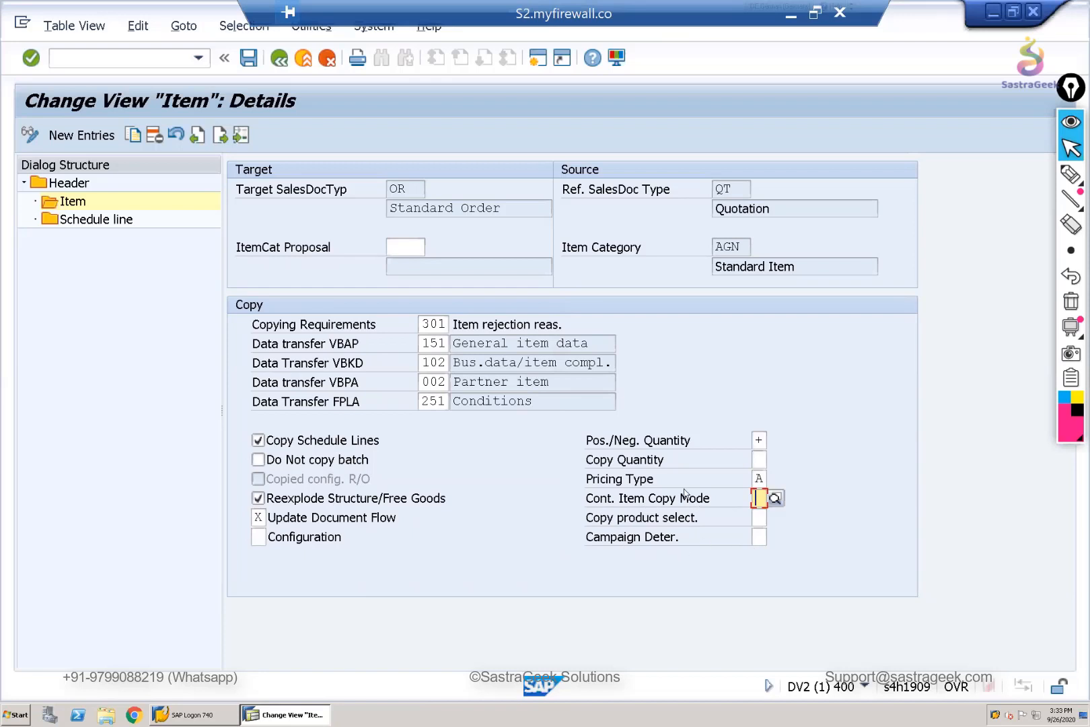
- Display the possible Copy product select. values in a widened list, read their descriptions, and close it without choosing one
left_click(758, 519)
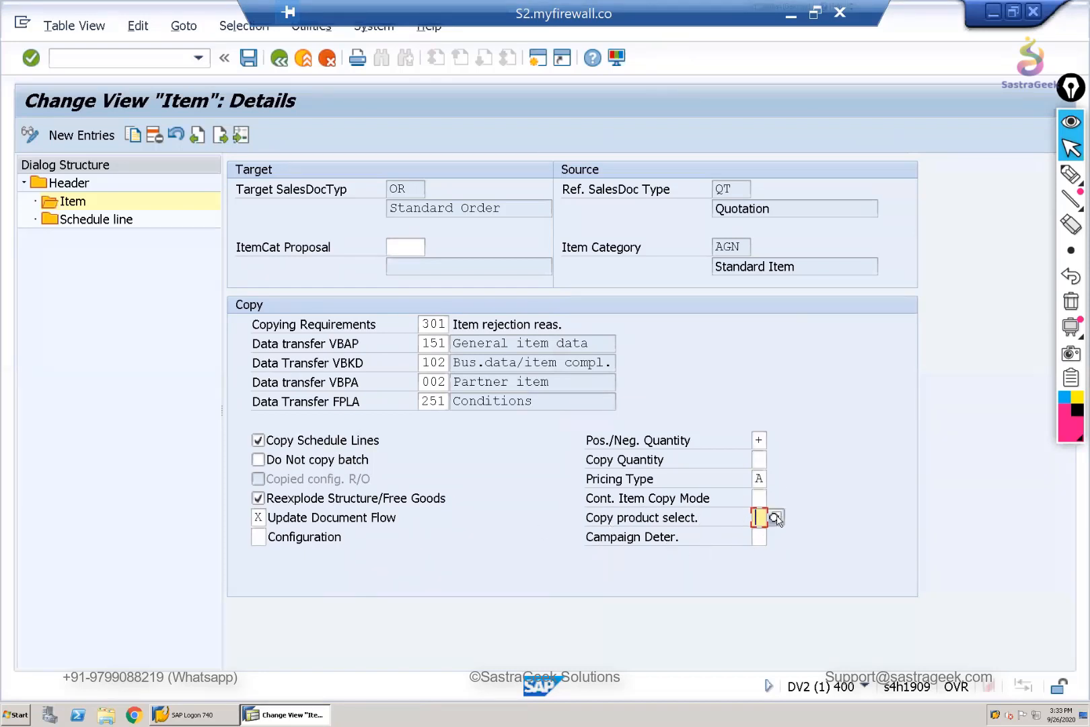
left_click(775, 518)
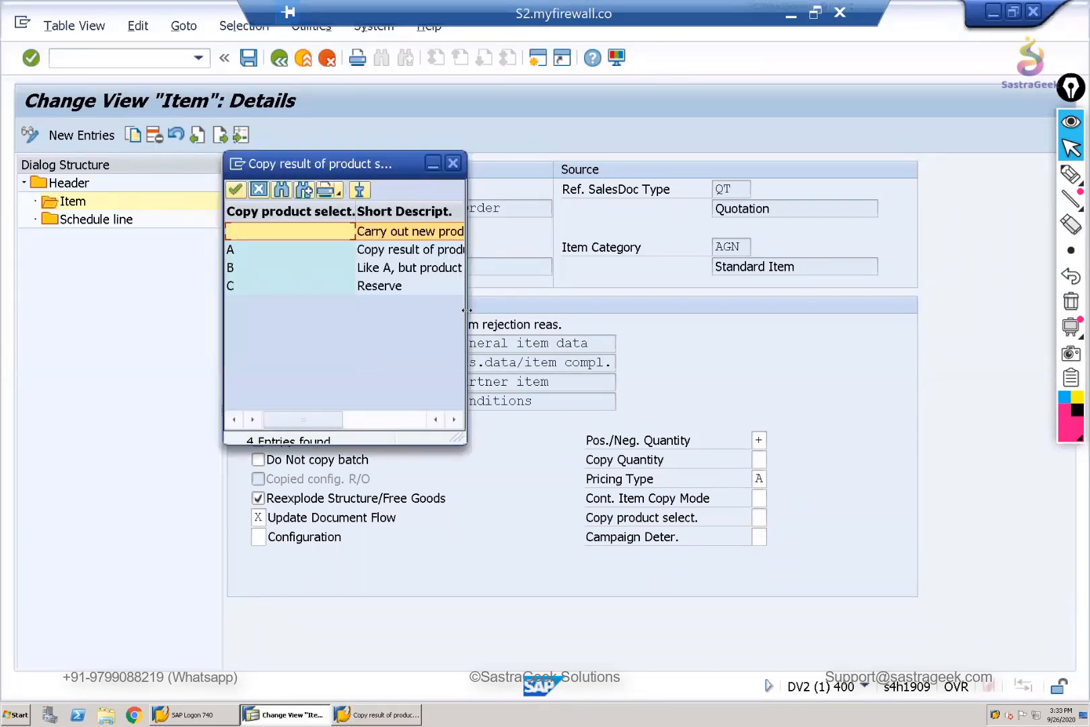
left_click_drag(465, 310, 706, 323)
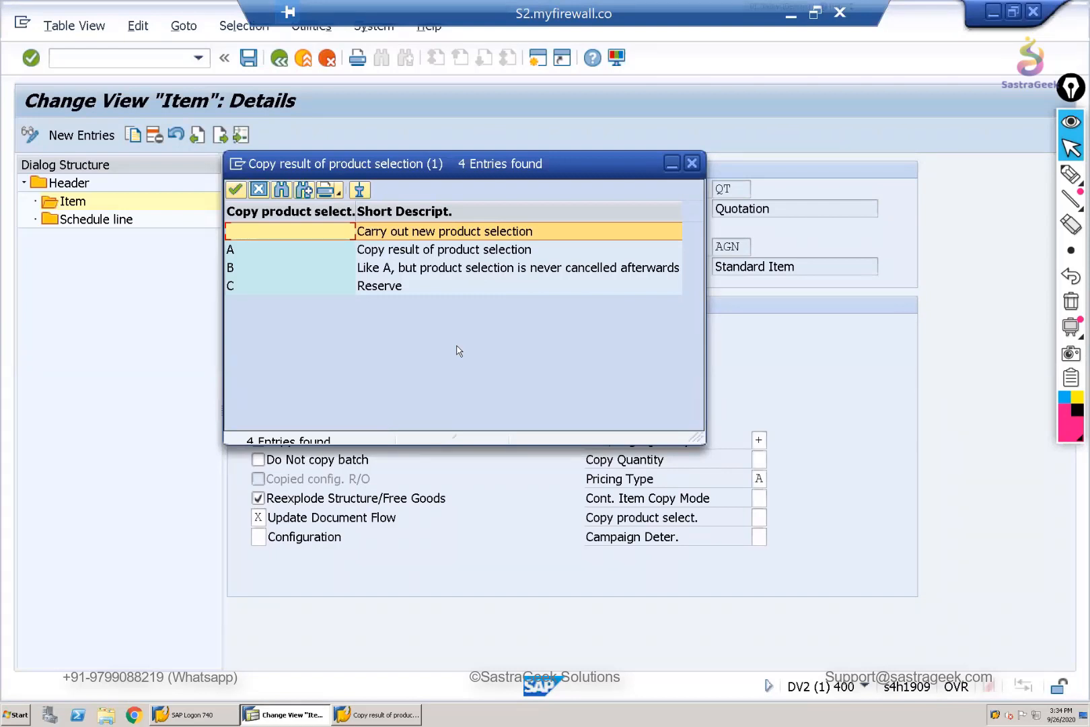
left_click(692, 164)
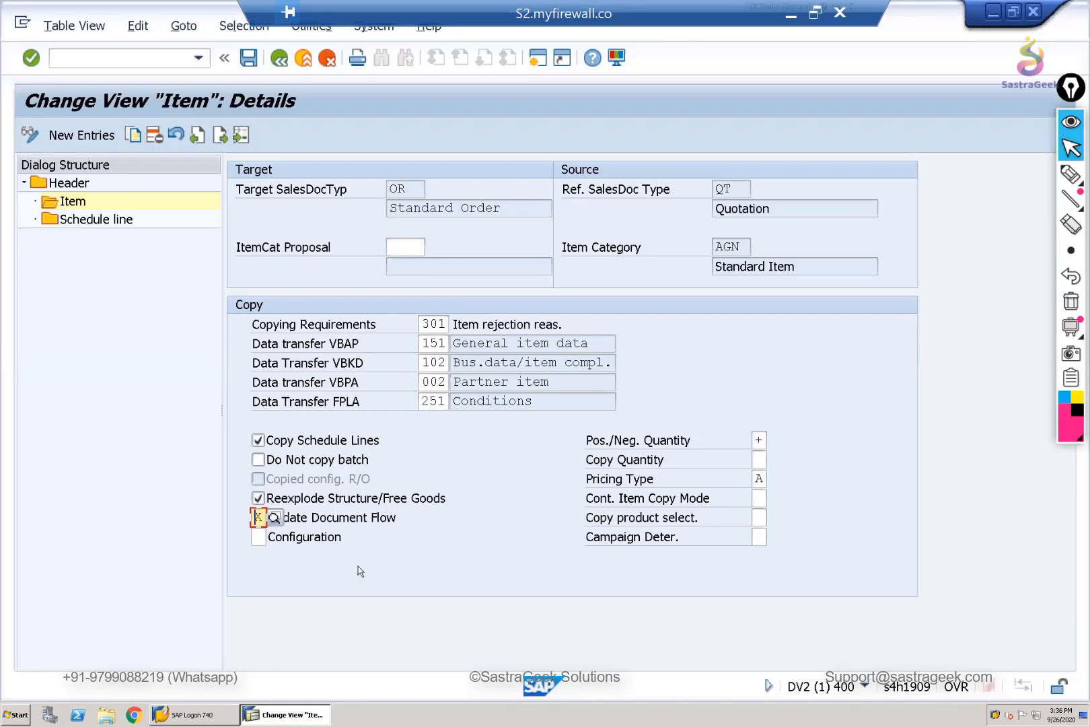
key("Tab")
- Display the details of schedule line category BP and review its data transfer and copying requirements
left_click(78, 224)
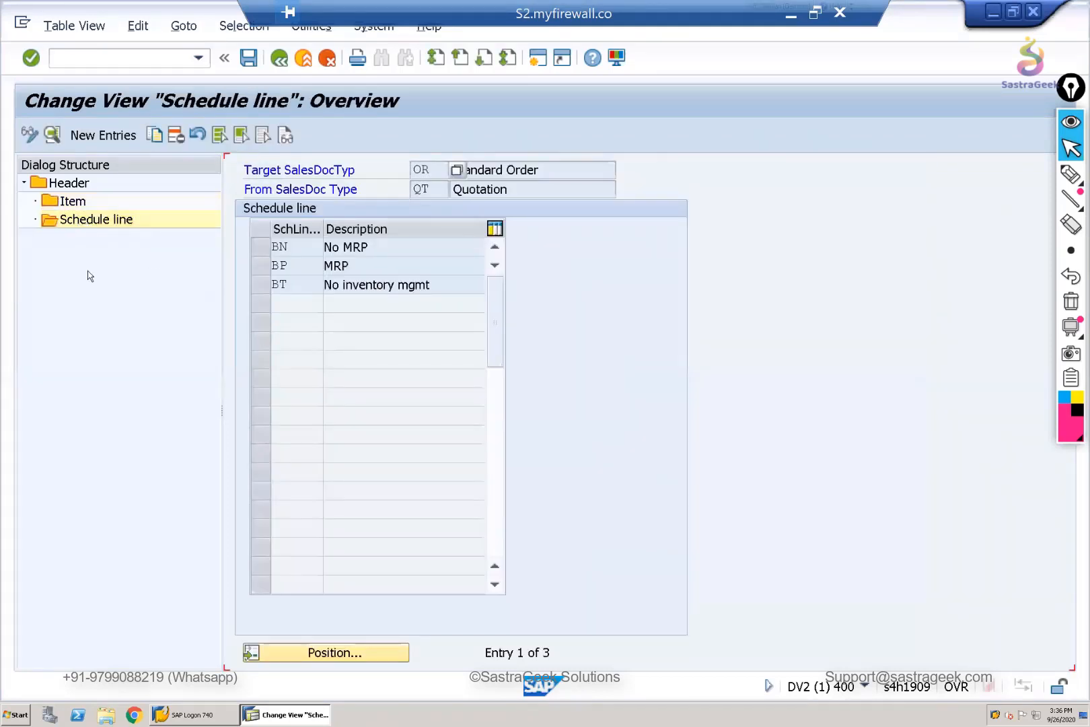
left_click(261, 271)
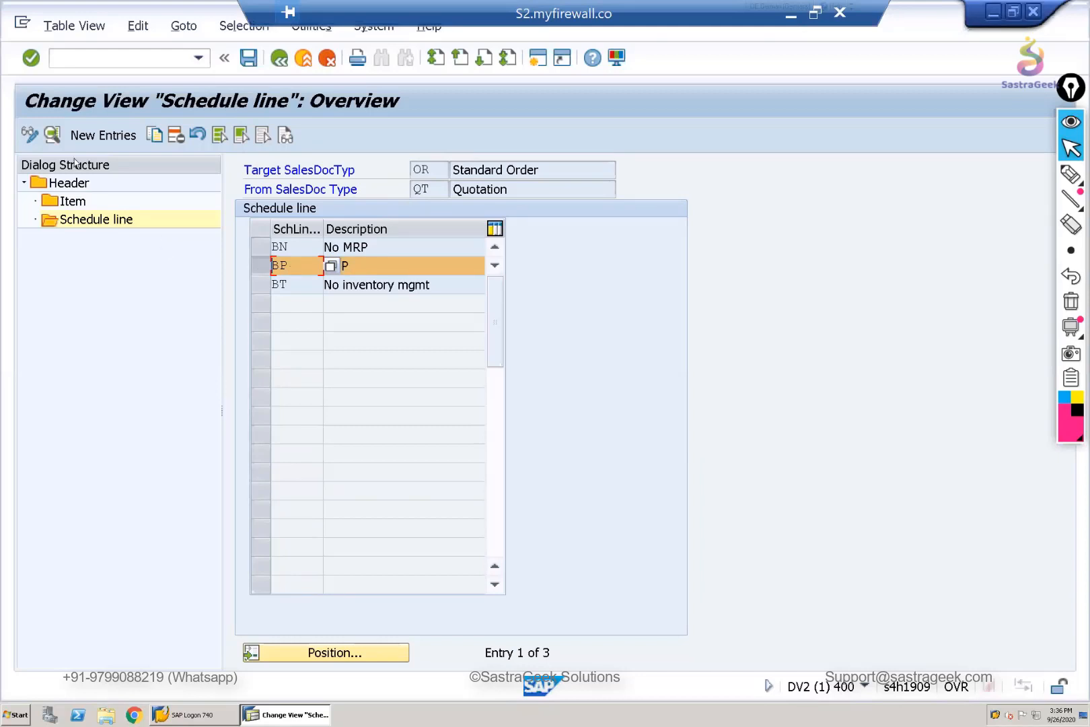
double_click(443, 268)
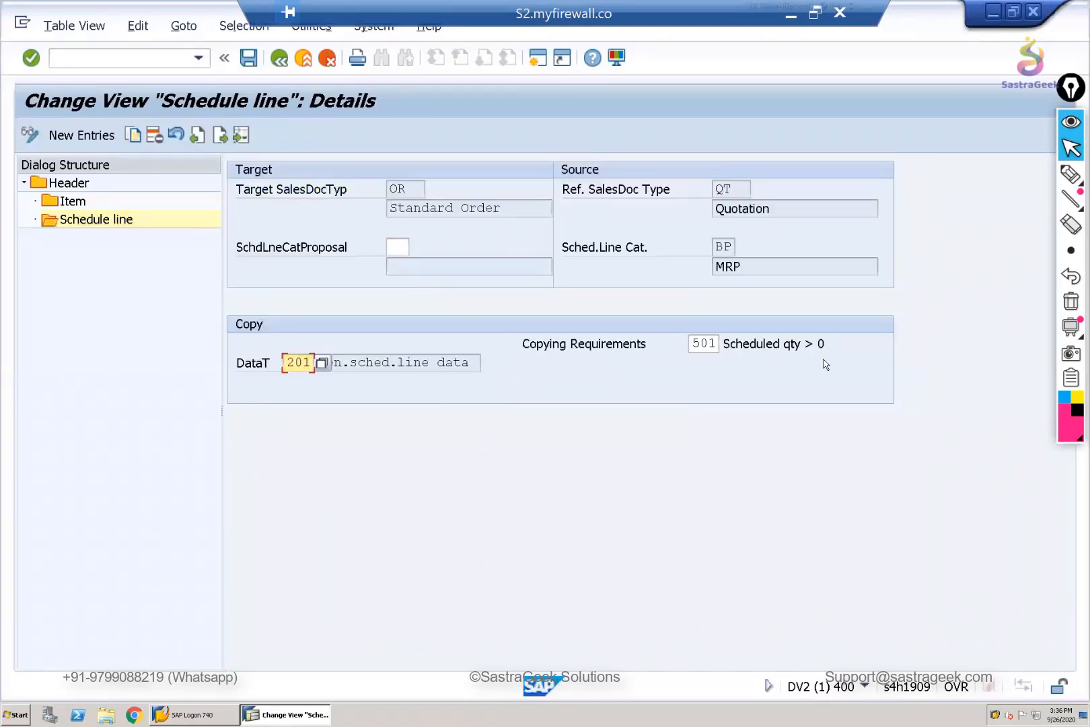
left_click(704, 343)
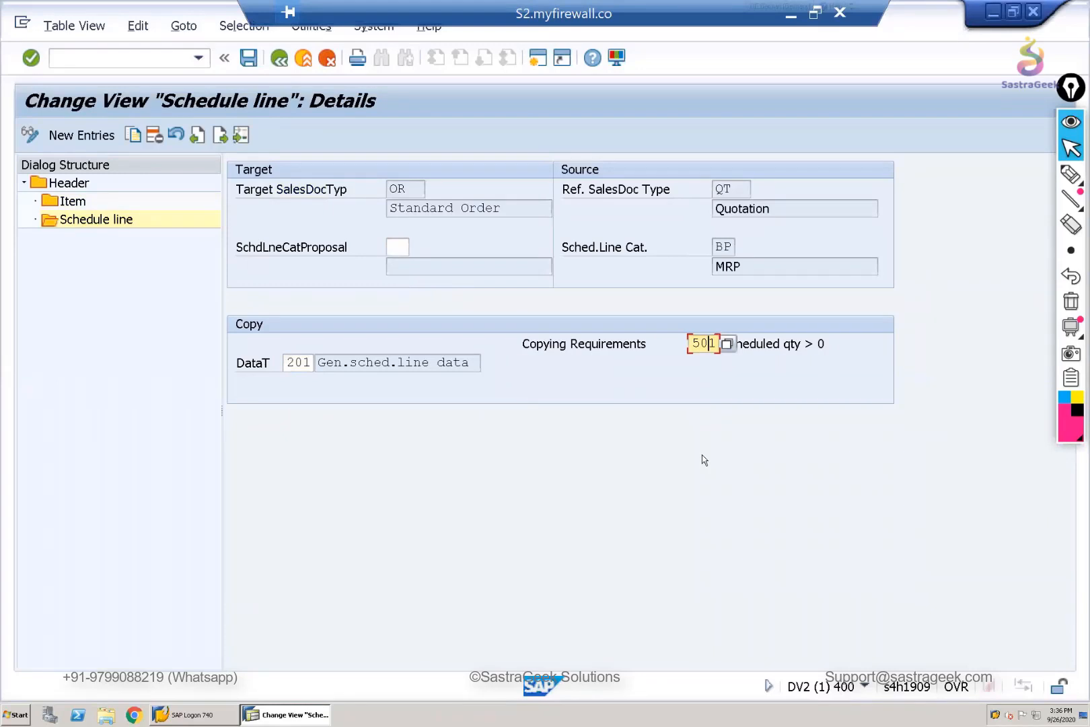
key("Tab")
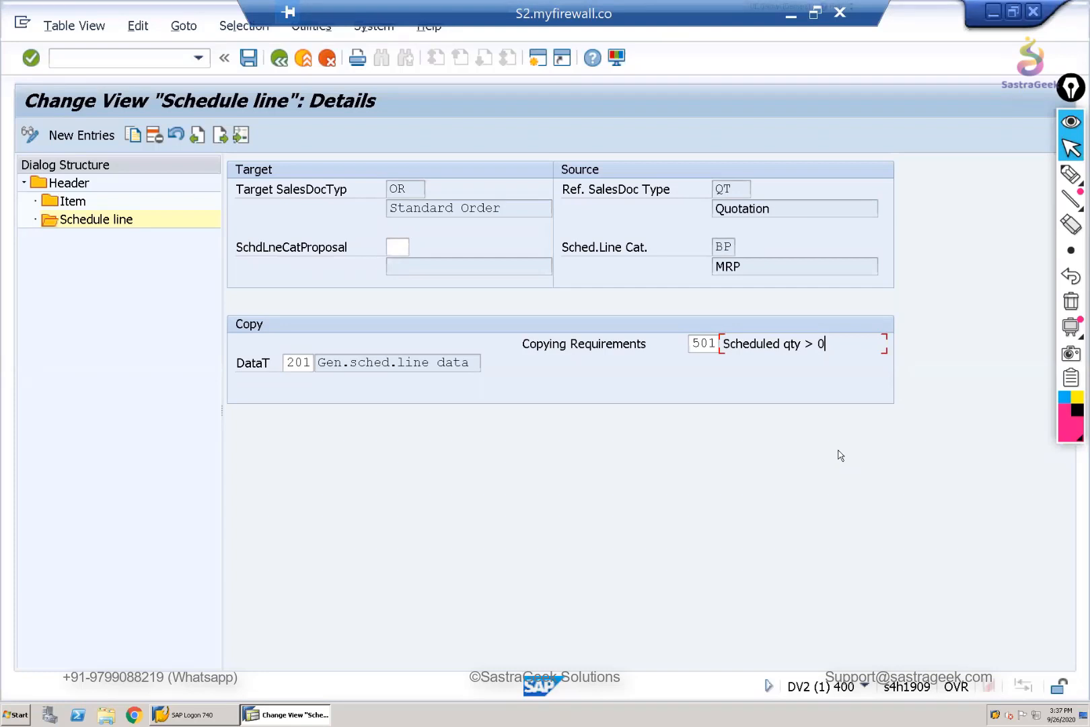
- Return to the Header overview and copy the target sales document type OR from the quotation row
left_click(279, 59)
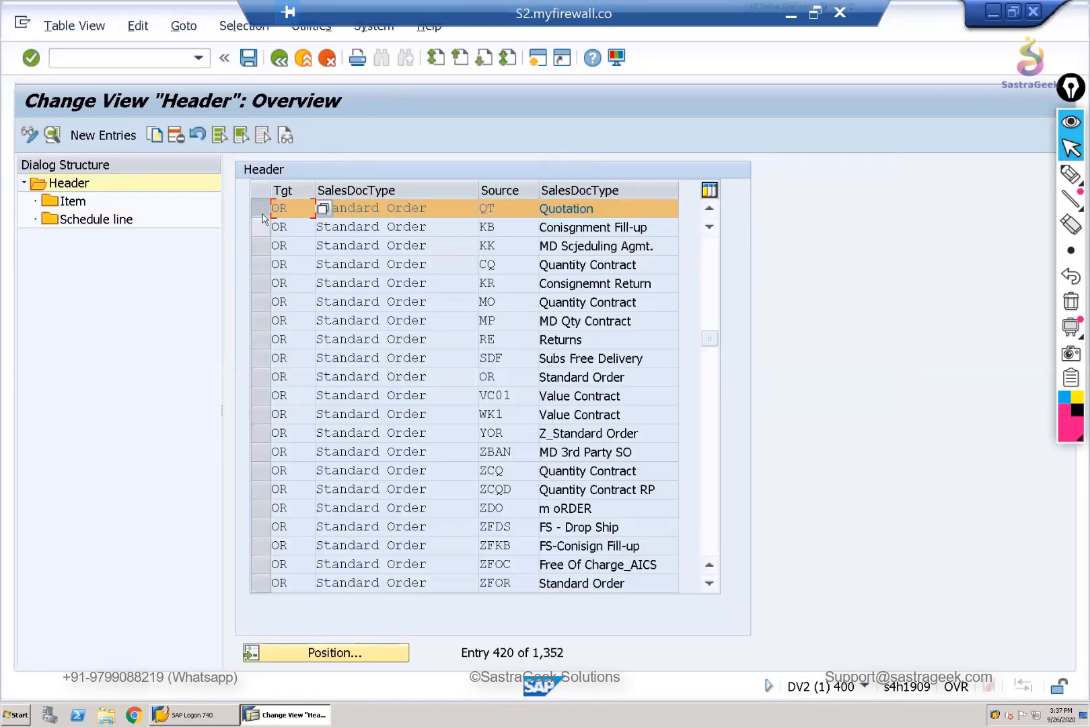
left_click(259, 211)
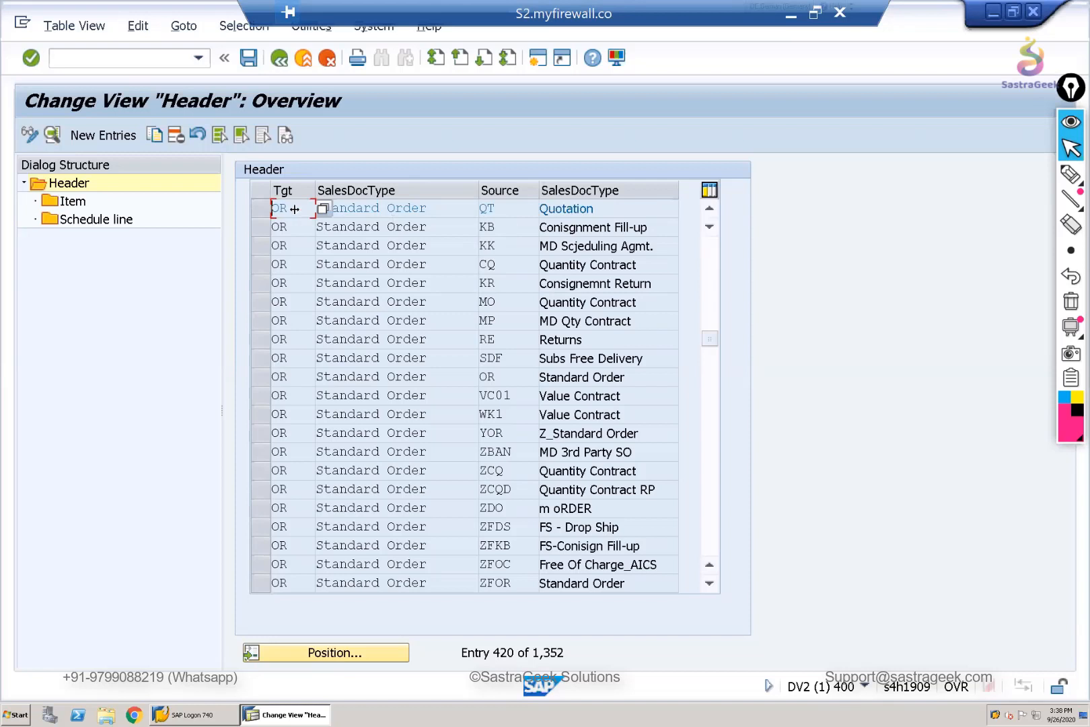
left_click_drag(294, 209, 245, 205)
key("ctrl+c")
- Start transaction VOV8 in a new session to maintain the sales order types
left_click(533, 62)
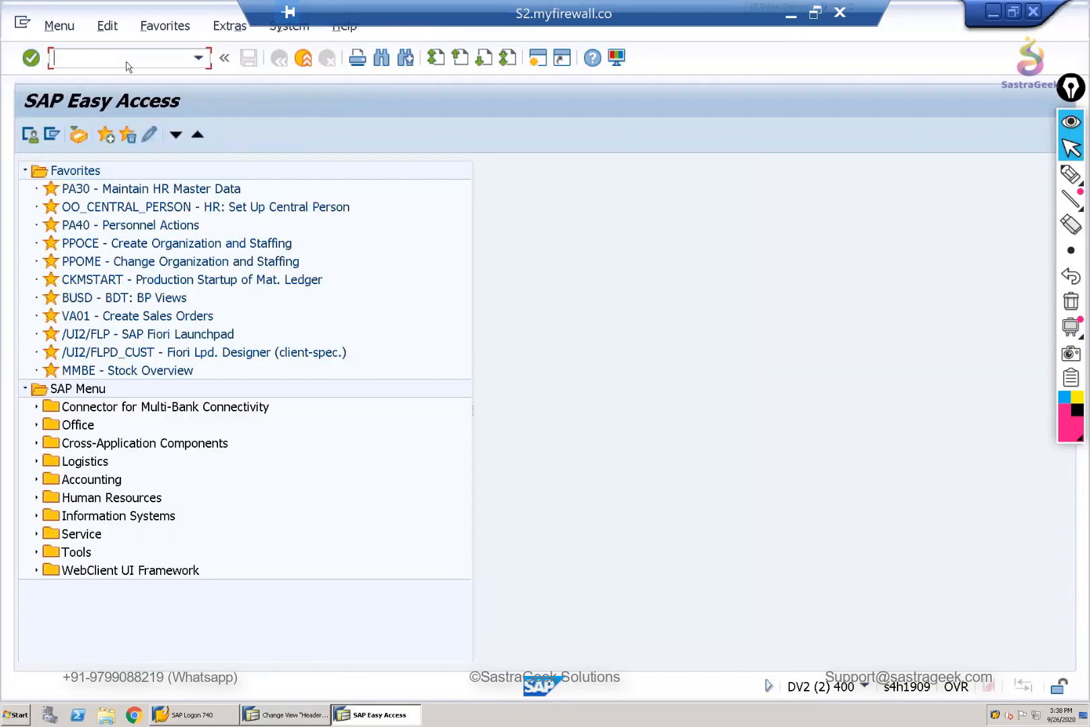
type("vov8")
key("Return")
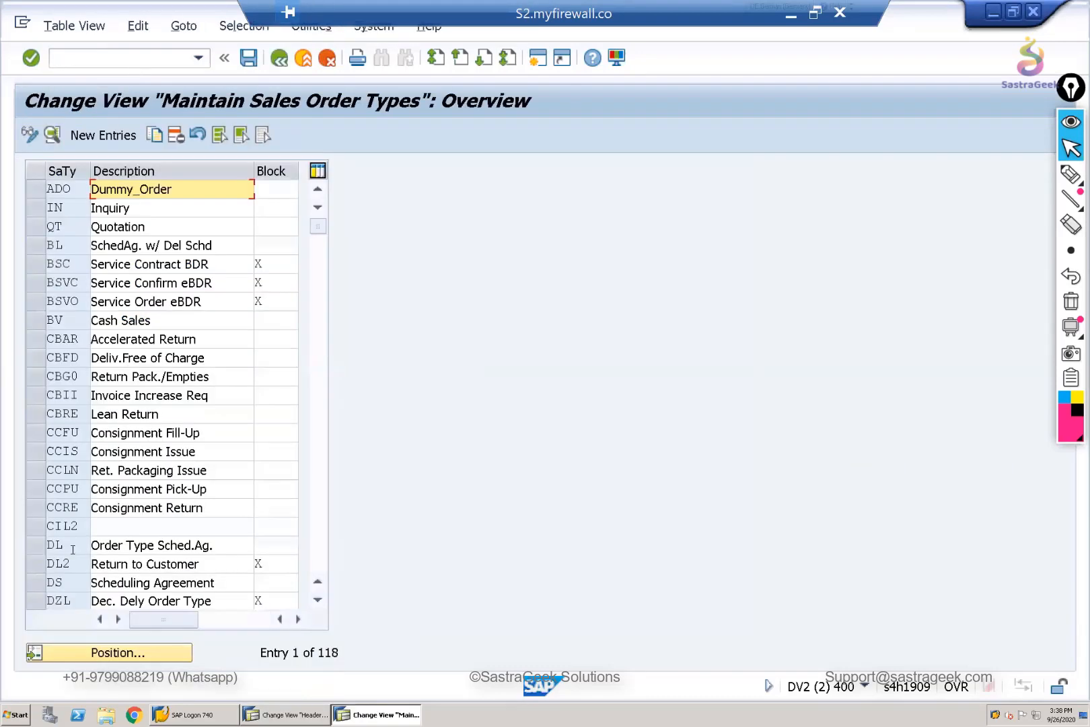
- Position the sales order types list at OR and display the details of Standard Order
left_click(130, 654)
type("OR")
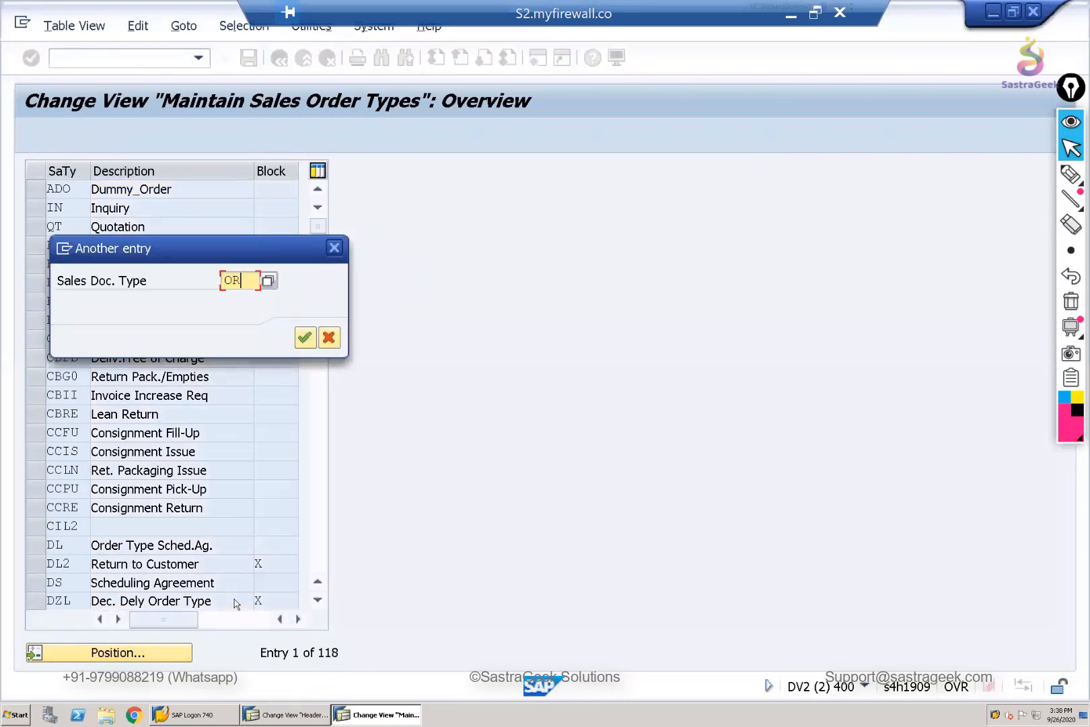
key("Return")
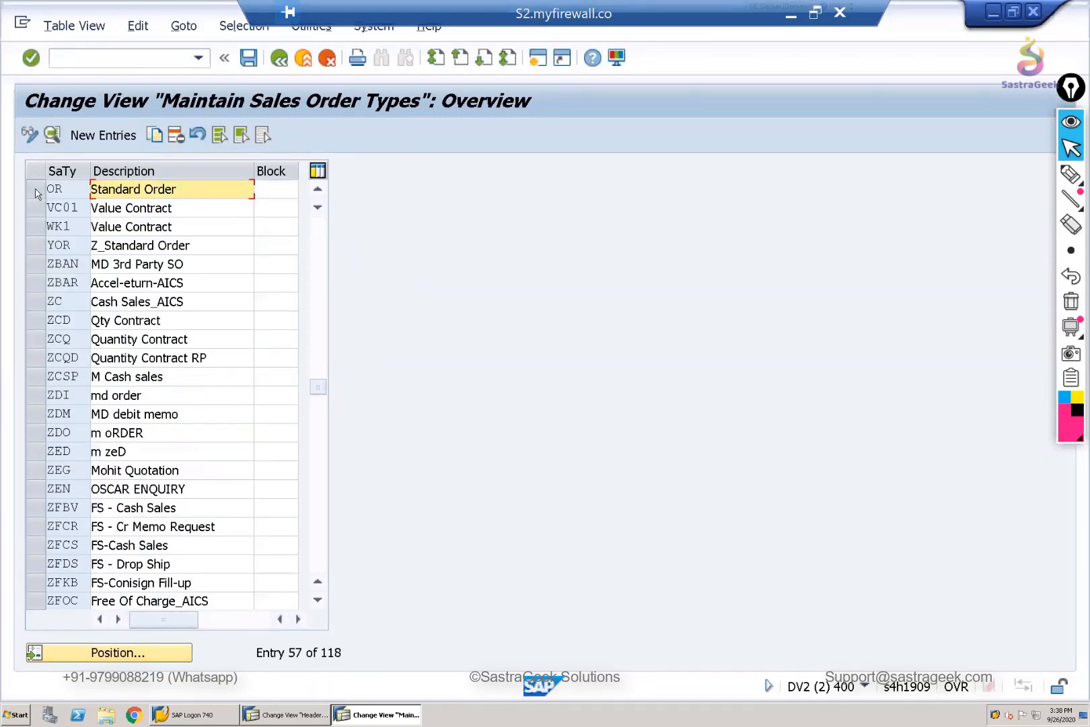
left_click(35, 188)
key("F2")
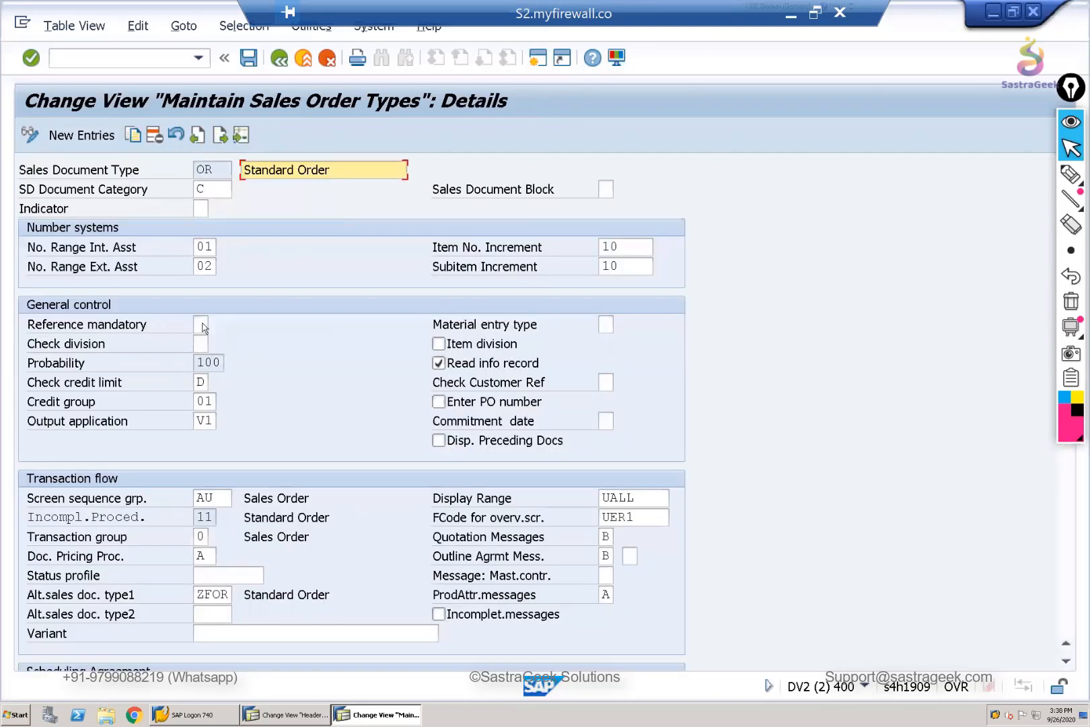
- Review the possible Reference mandatory values for the standard order, and close the list without changing the setting
left_click(201, 325)
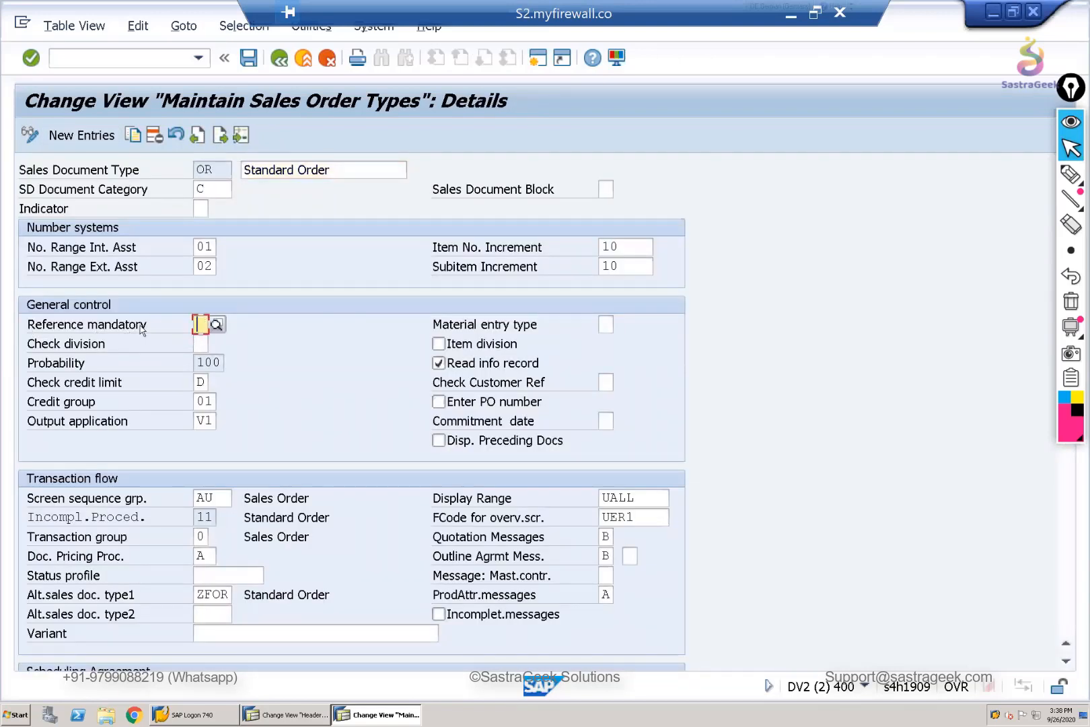
left_click(217, 326)
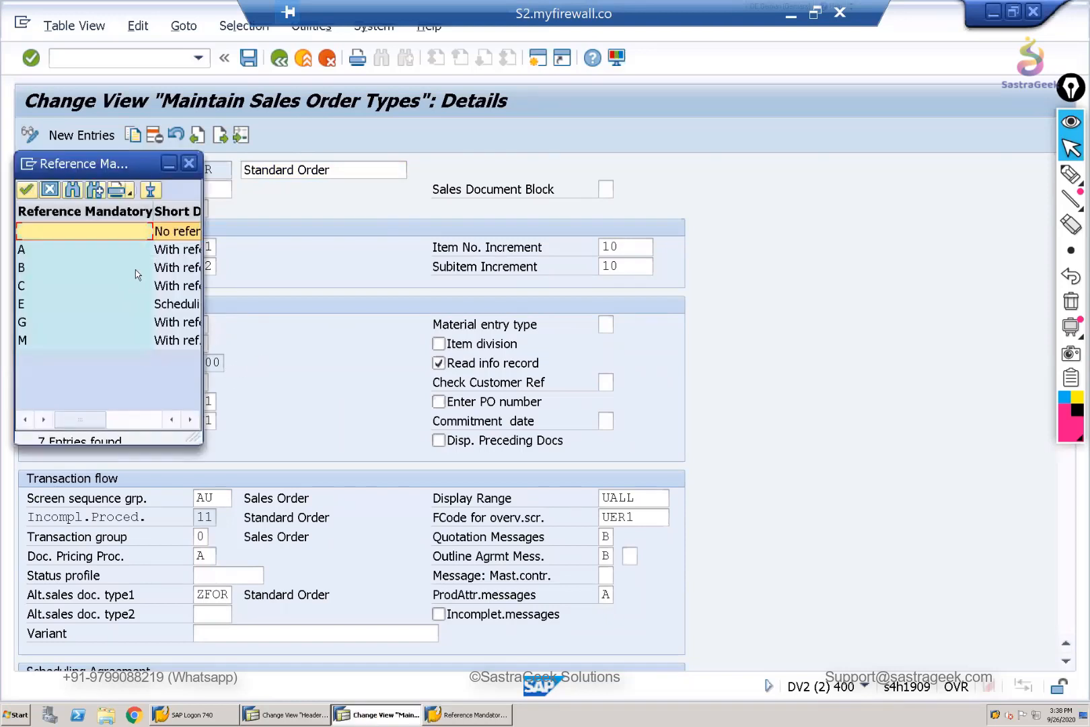
key("Down")
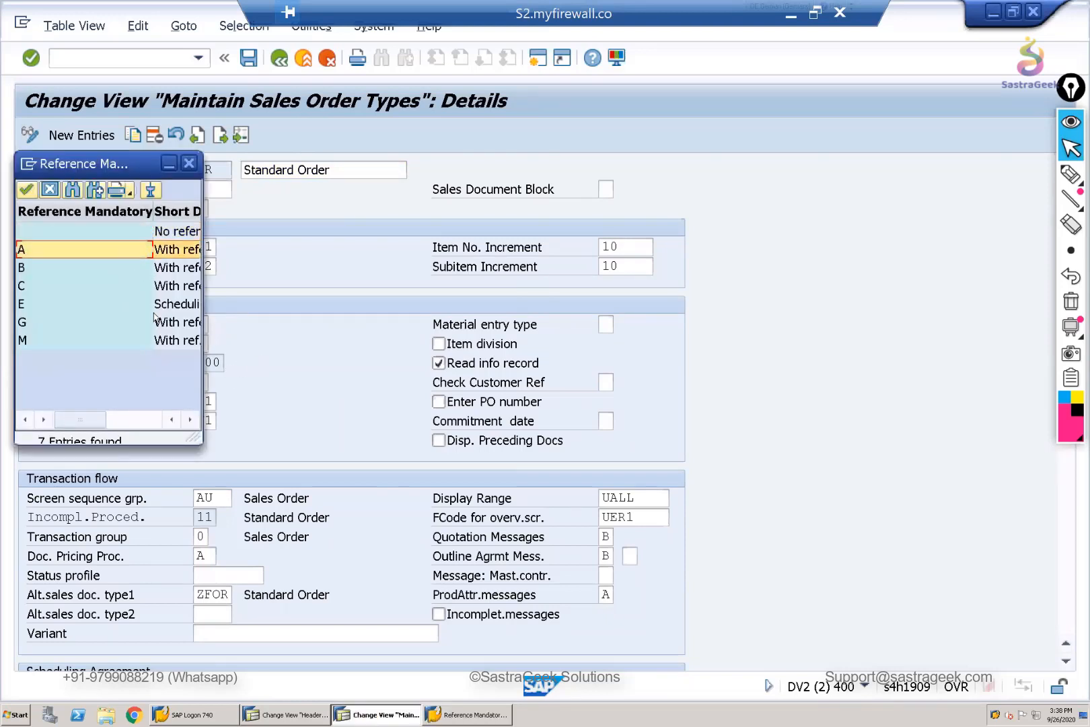
left_click(191, 166)
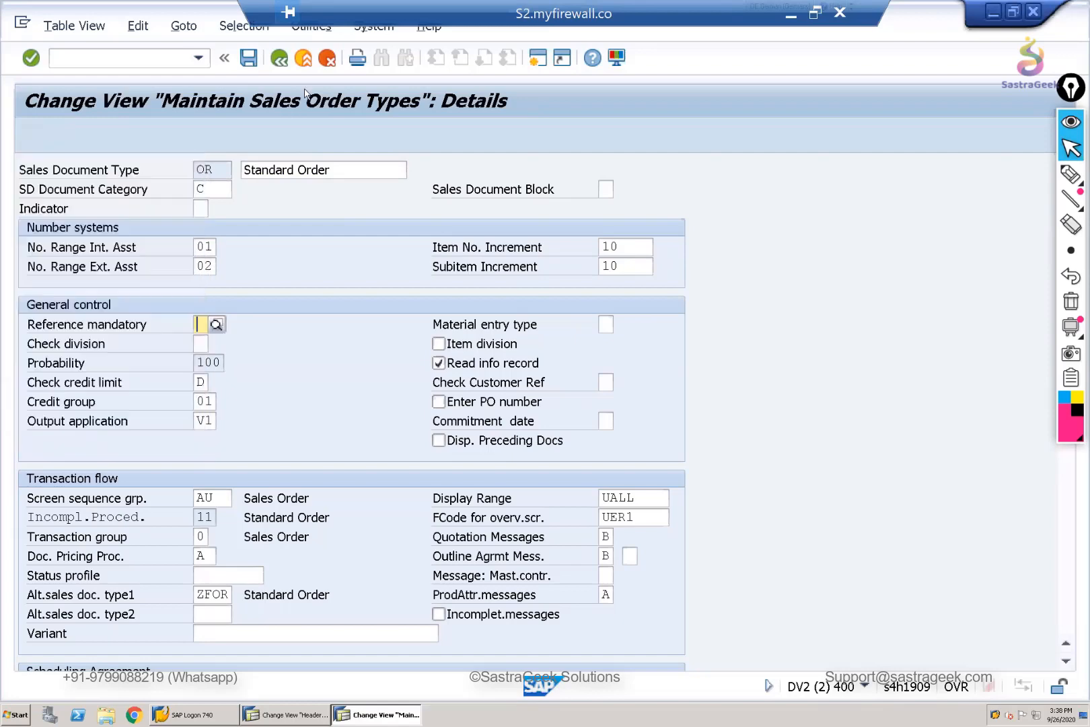
- Exit the sales order types maintenance and switch back to the session with the copying control overview
left_click(280, 59)
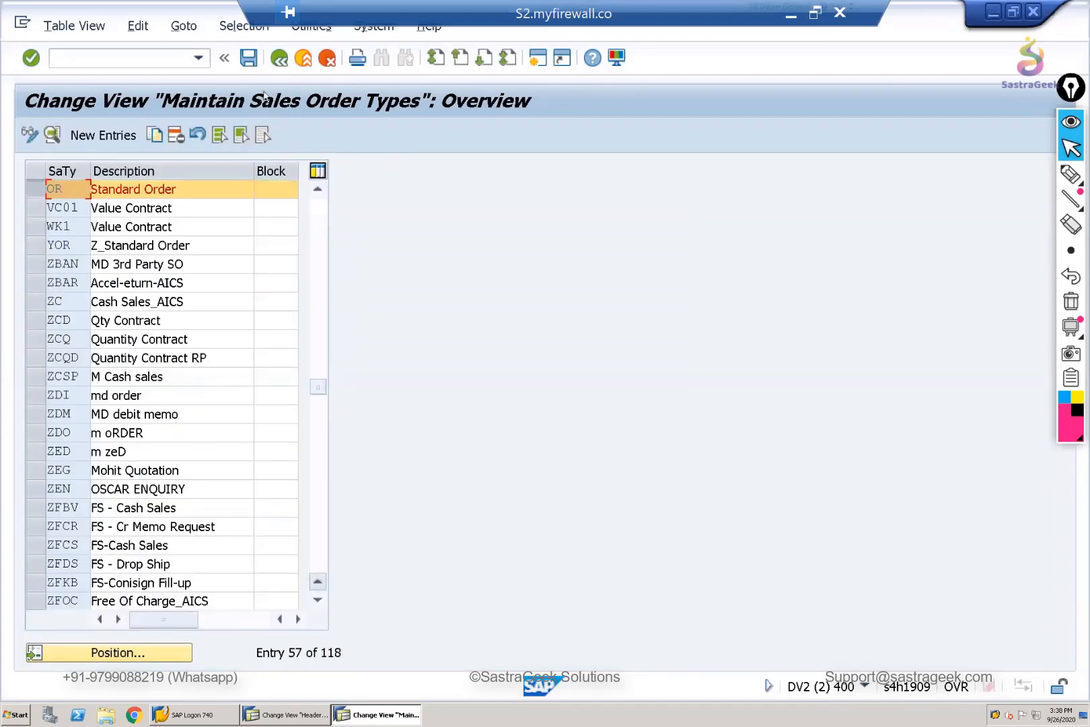
left_click(280, 59)
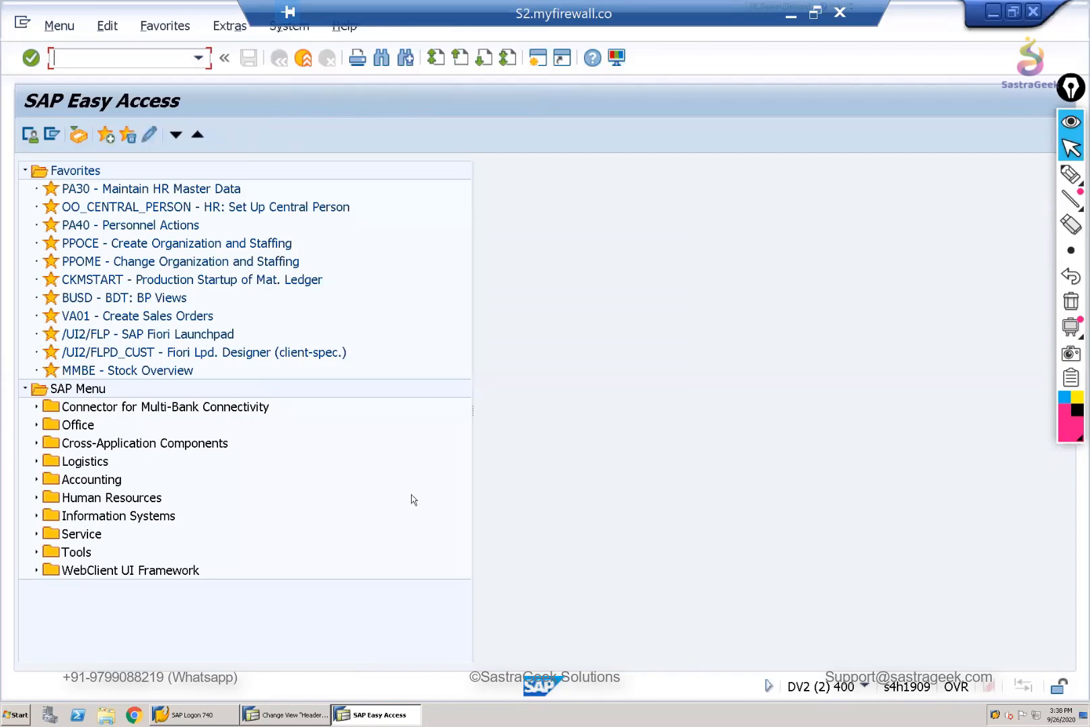
key("alt+Tab")
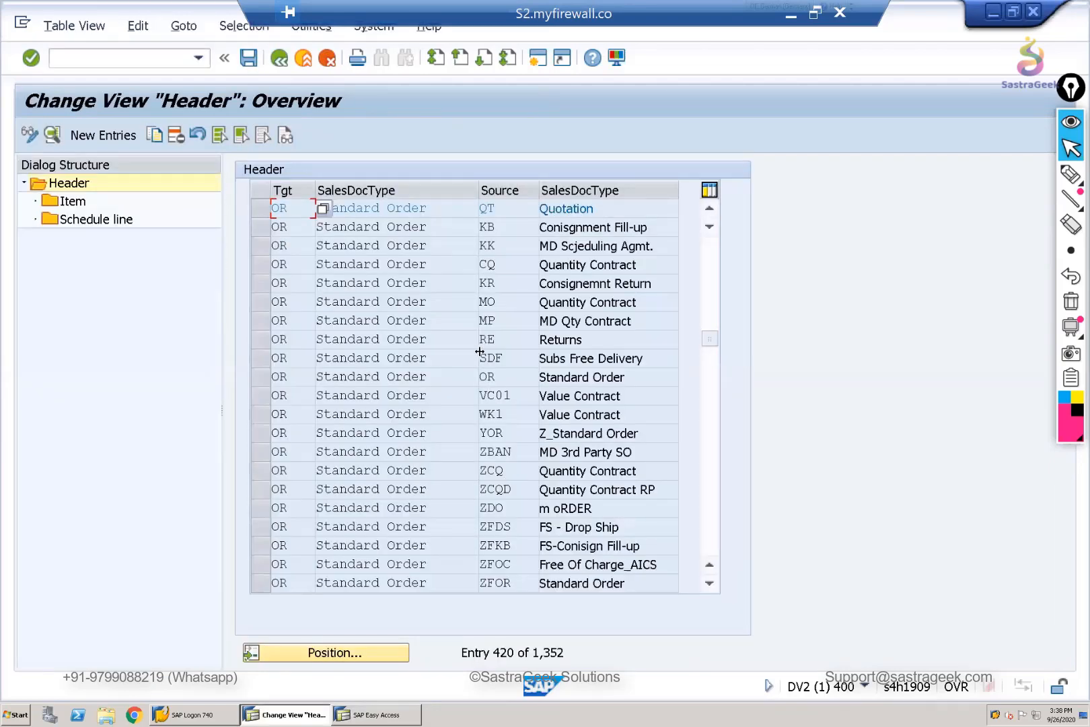
- Return to the IMG and open the activity Set Copying Control: Billing Document to Sales Document
left_click(411, 208)
double_click(271, 210)
left_click(280, 61)
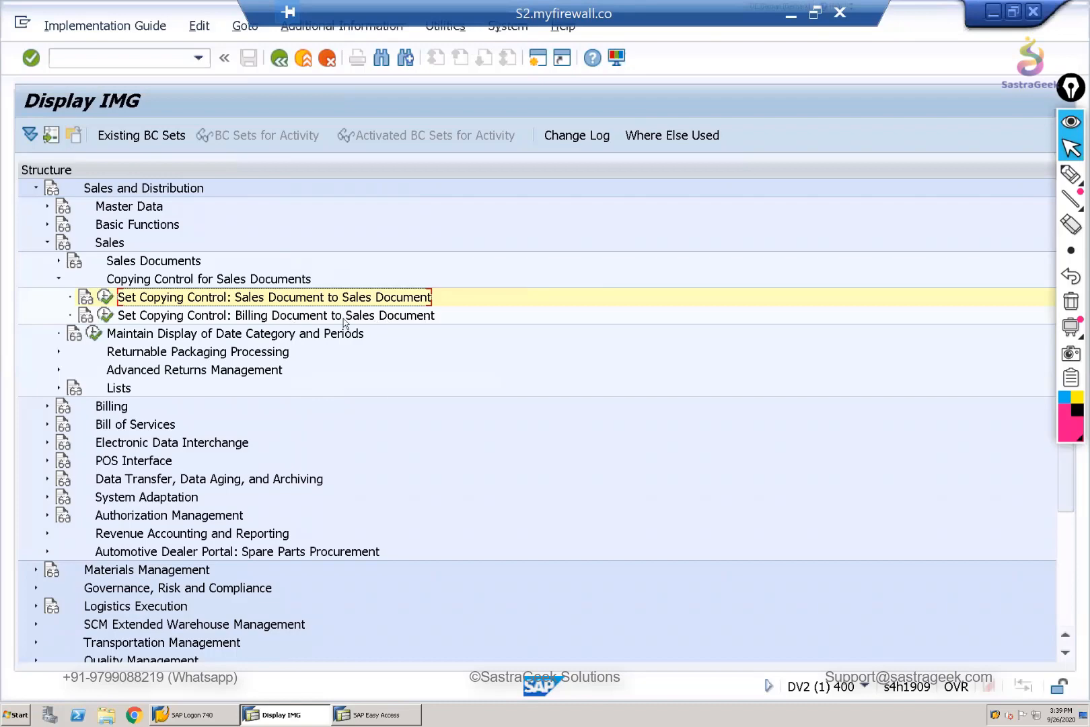
left_click(106, 314)
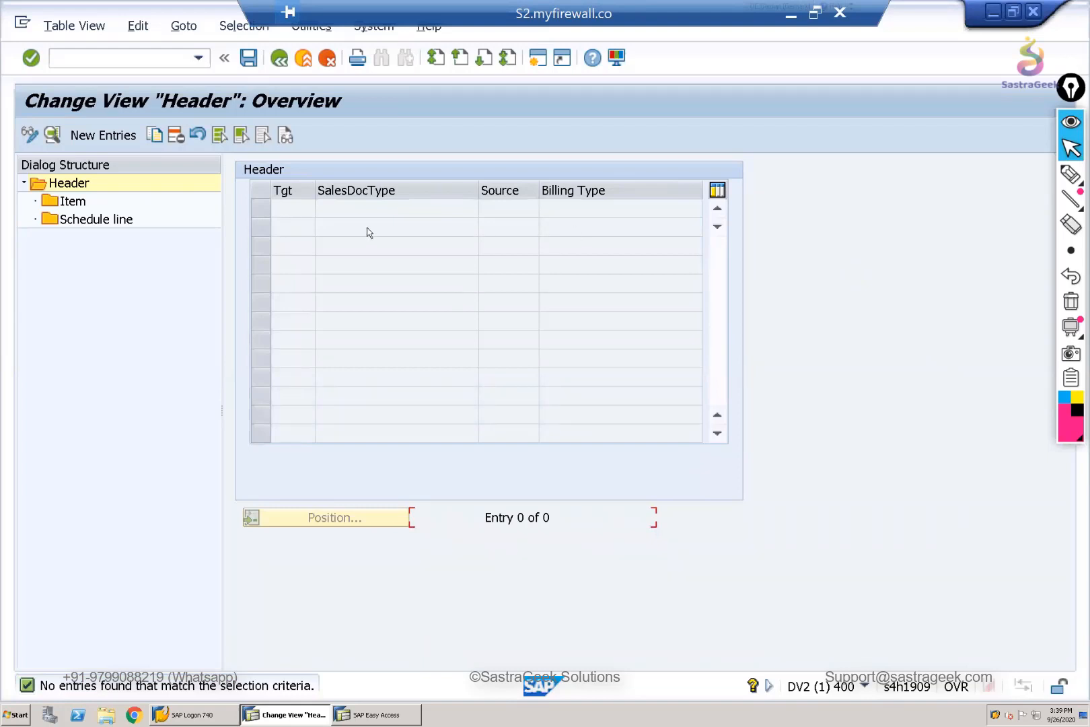
- Create a new header entry with F2 as the source billing type
left_click(96, 135)
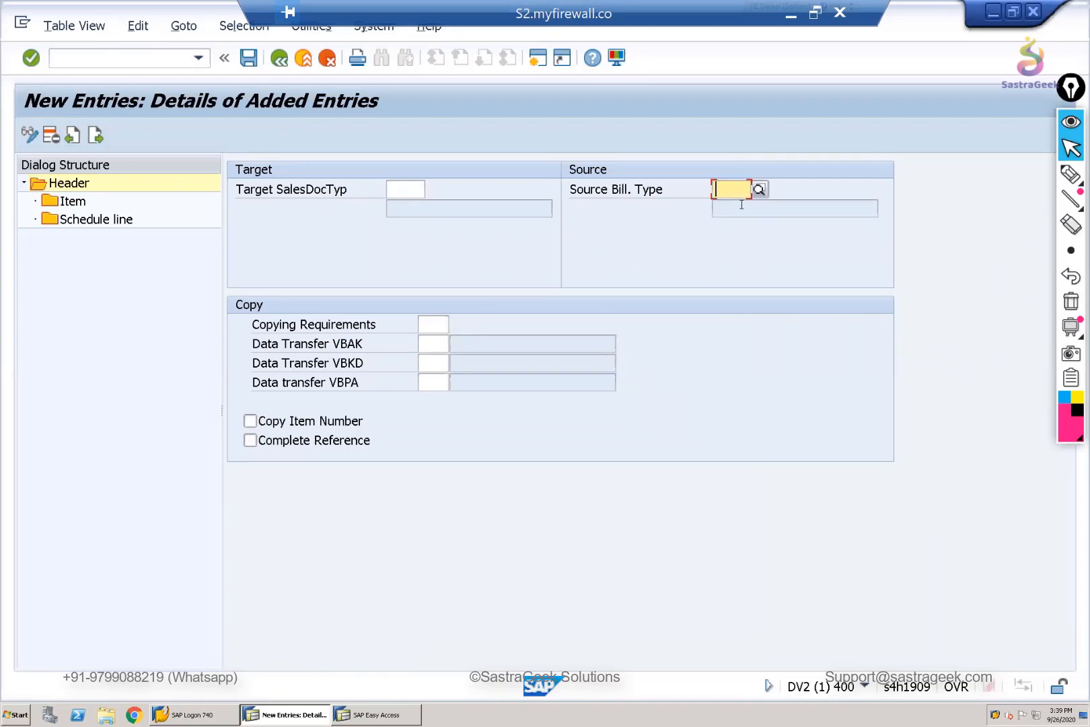
left_click(725, 192)
type("F2")
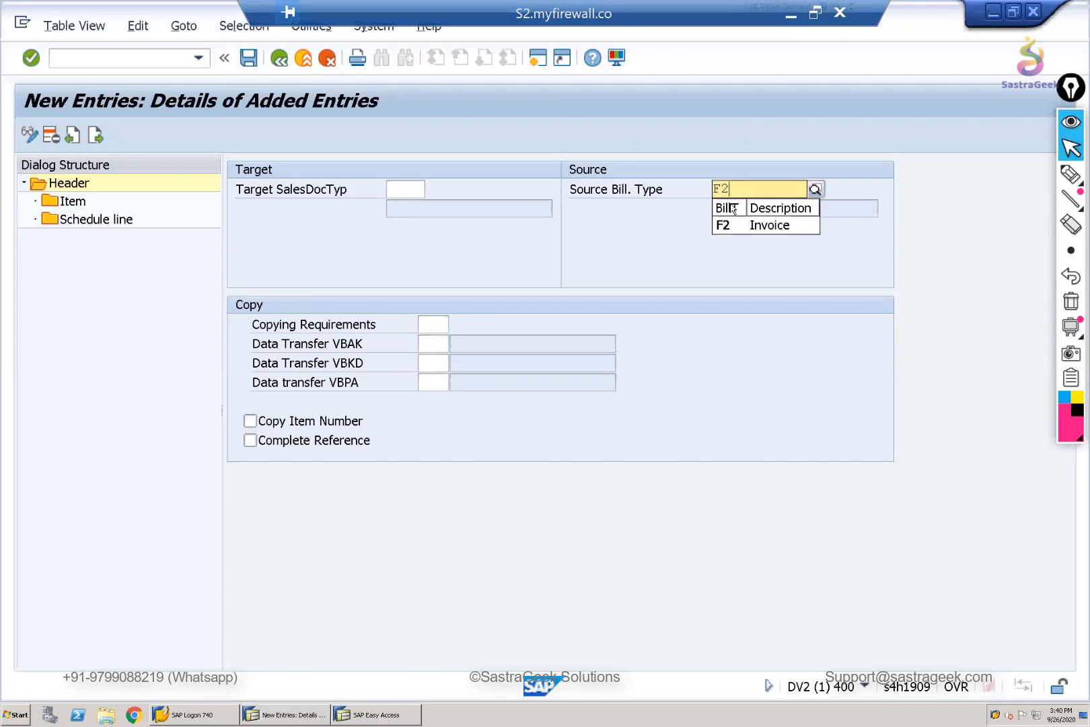
left_click(633, 234)
left_click(809, 210)
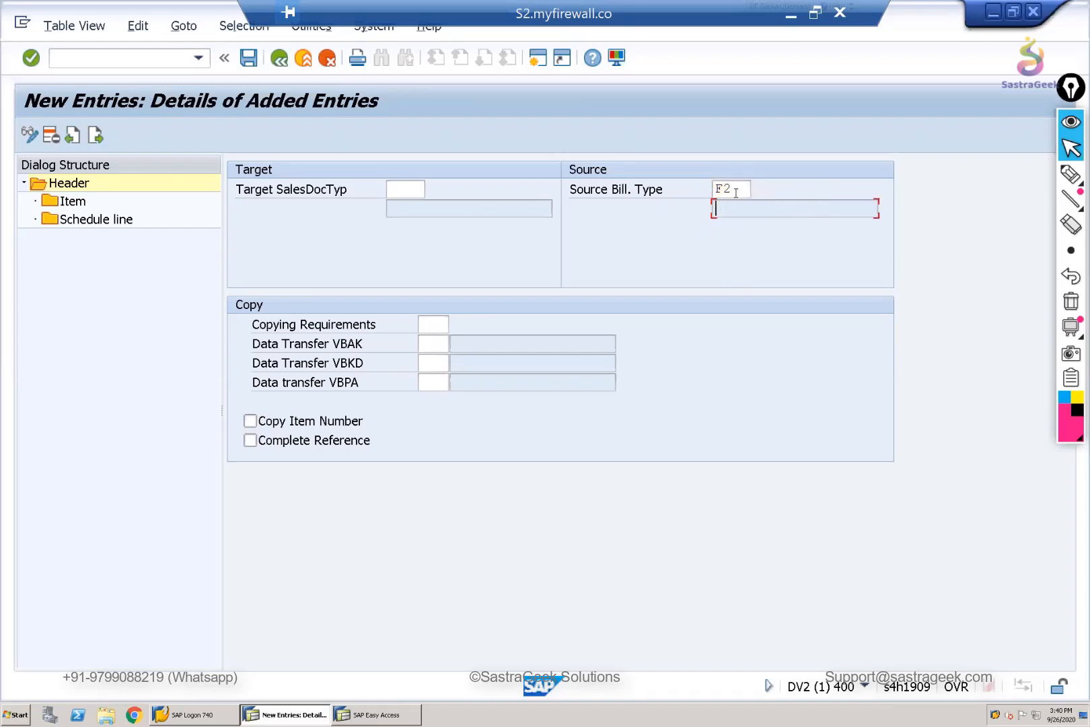
double_click(715, 190)
left_click(730, 212)
- Set the target sales document type to RE (Returns) and confirm the source and target pair
left_click(410, 190)
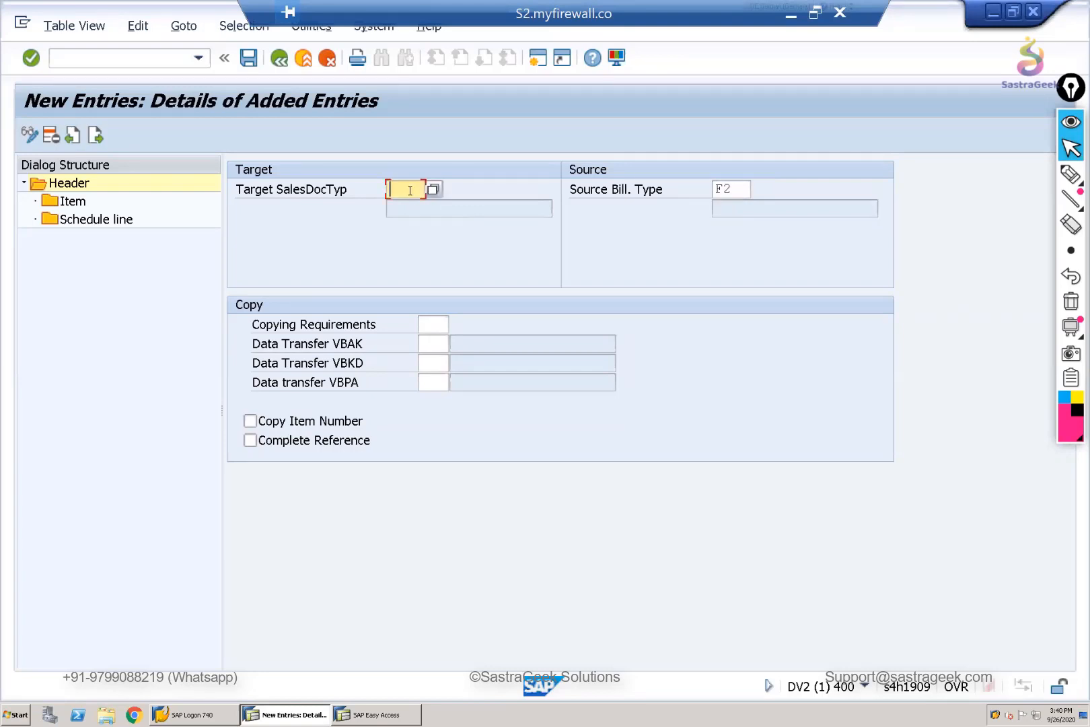
type("RE")
left_click(433, 191)
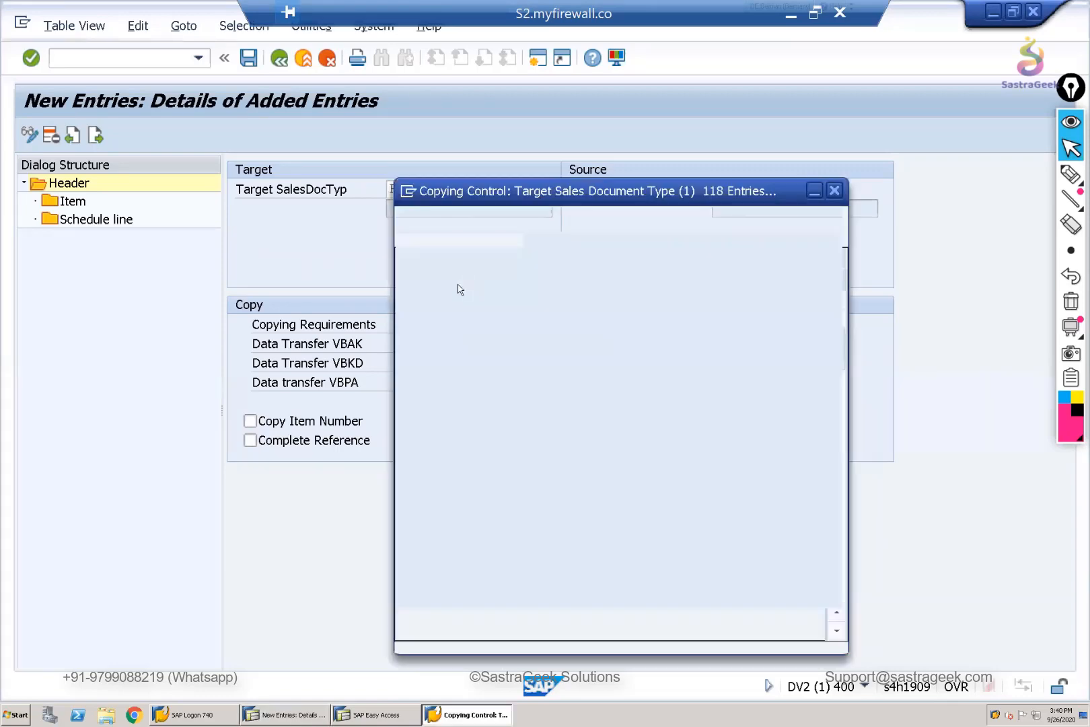
scroll(486, 559, "down", 6)
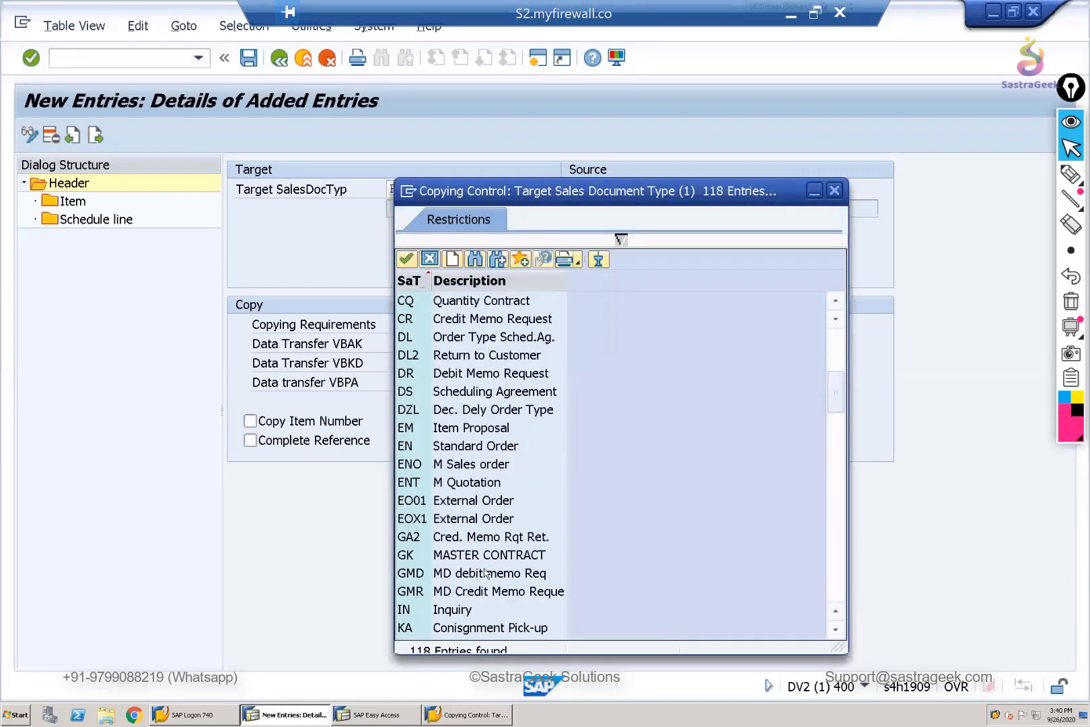
scroll(485, 573, "down", 6)
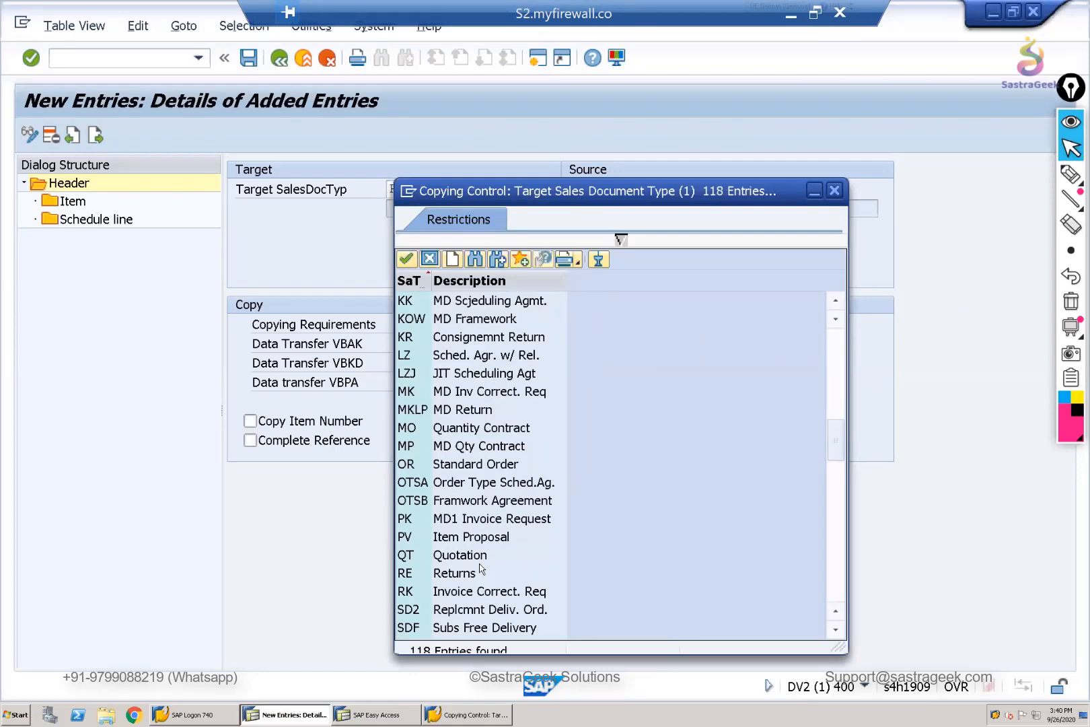
scroll(481, 569, "down", 2)
left_click(425, 472)
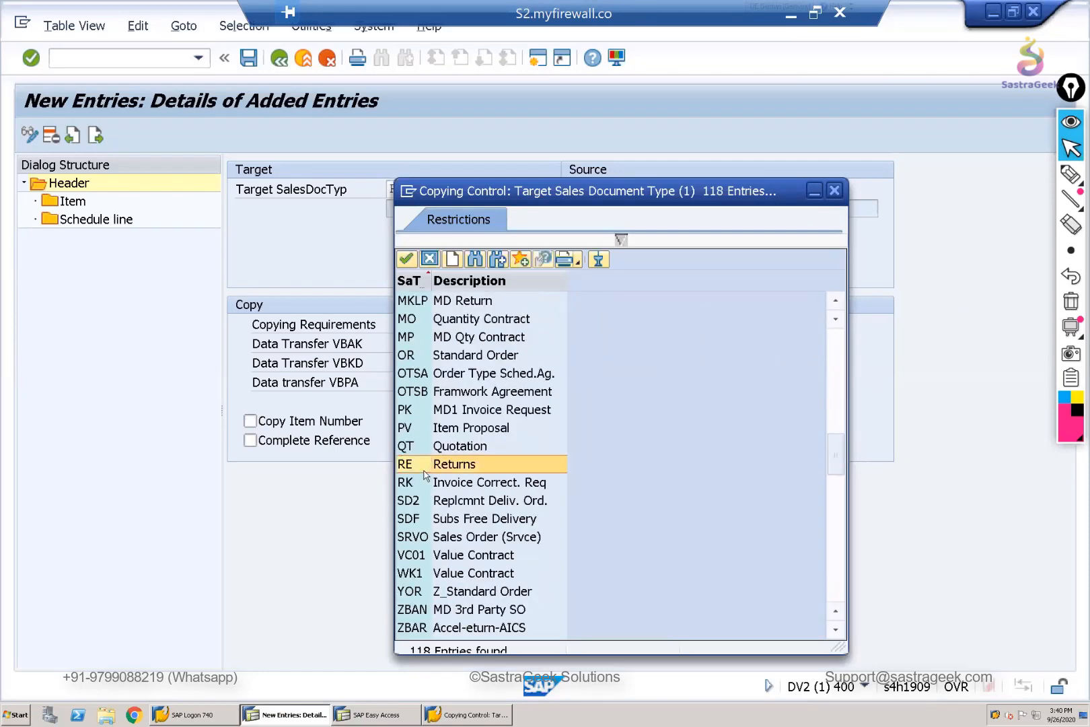
double_click(425, 471)
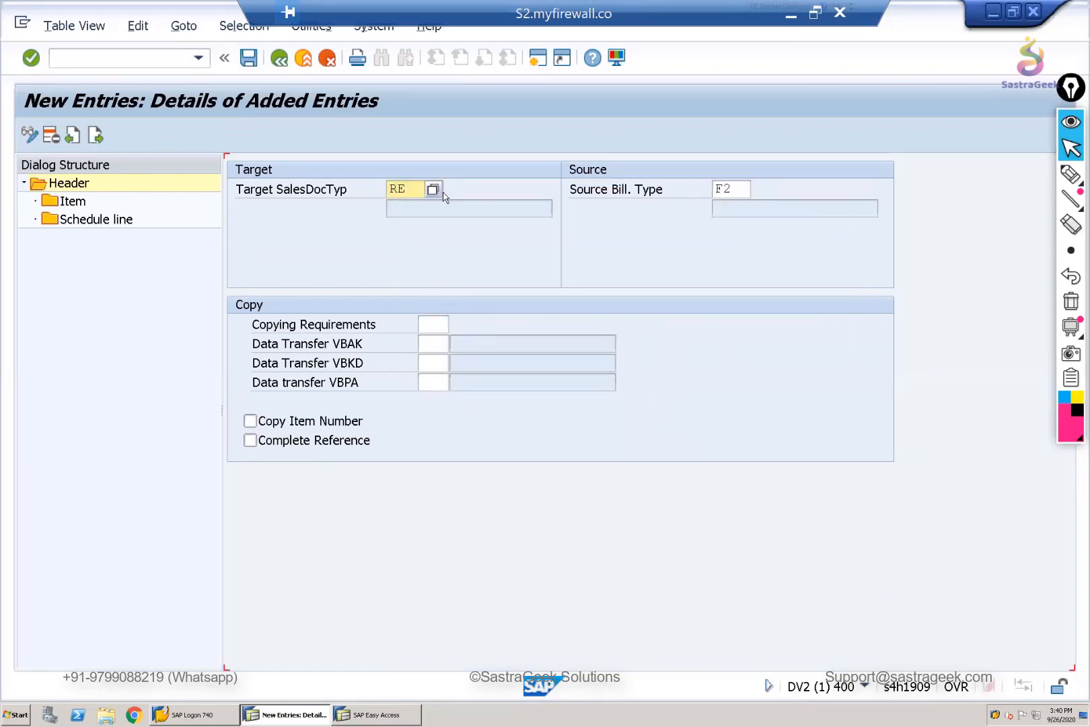
key("Return")
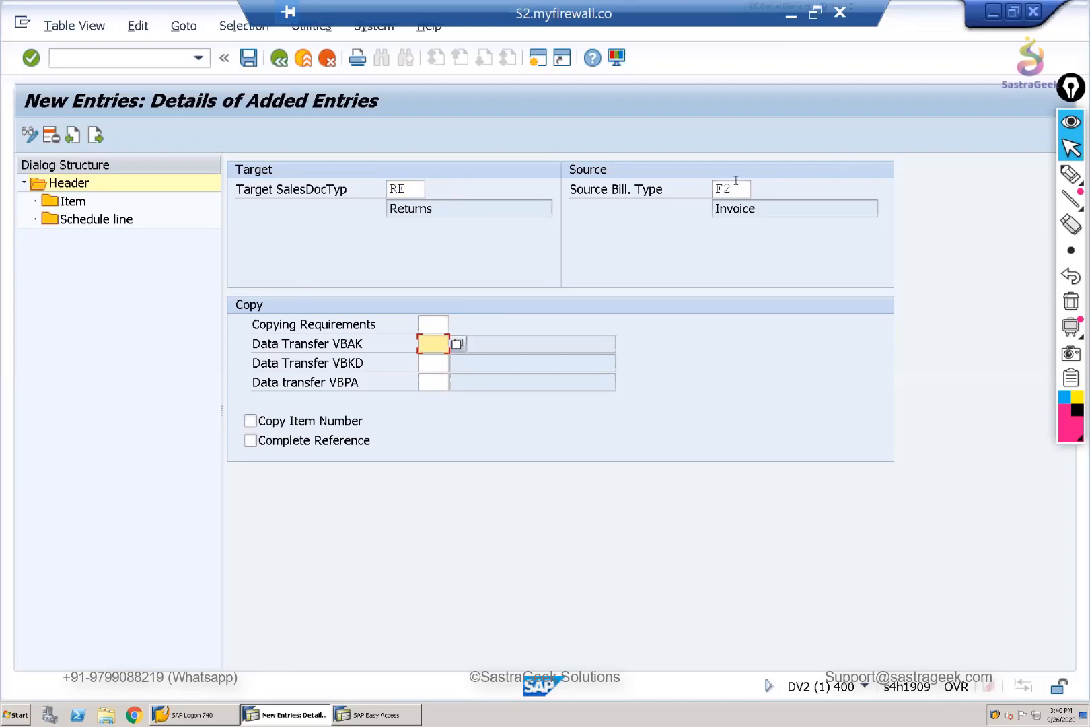
- Assign routine 1, Header-same customer, as the header copying requirement for F2 to RE
left_click(398, 190)
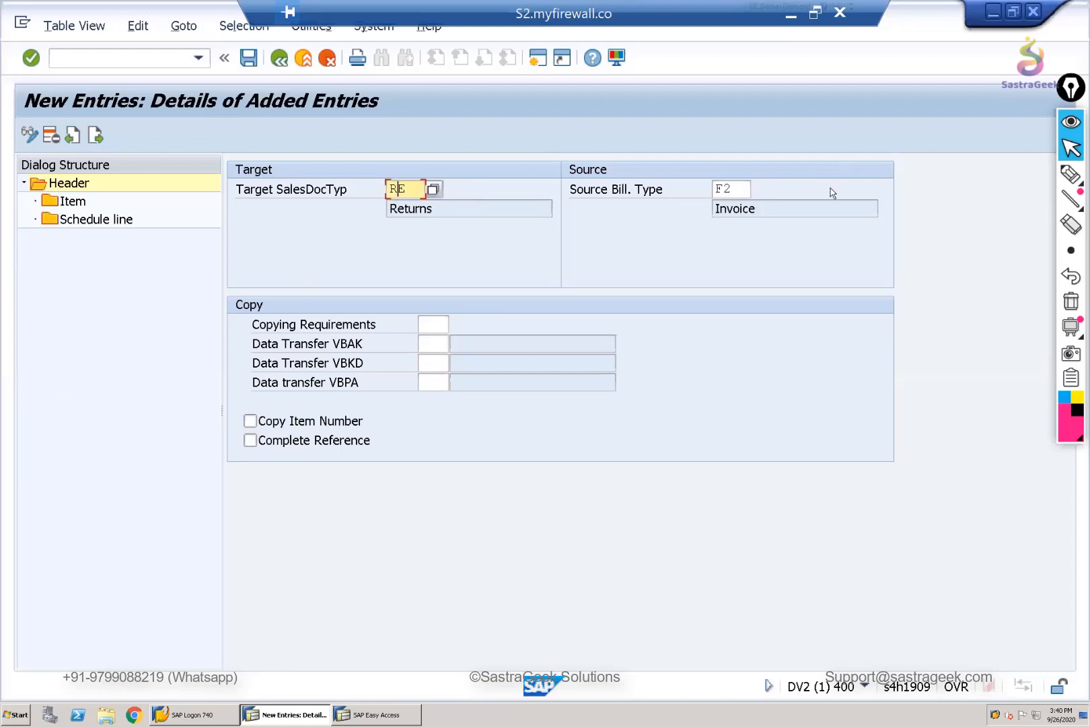
left_click(737, 190)
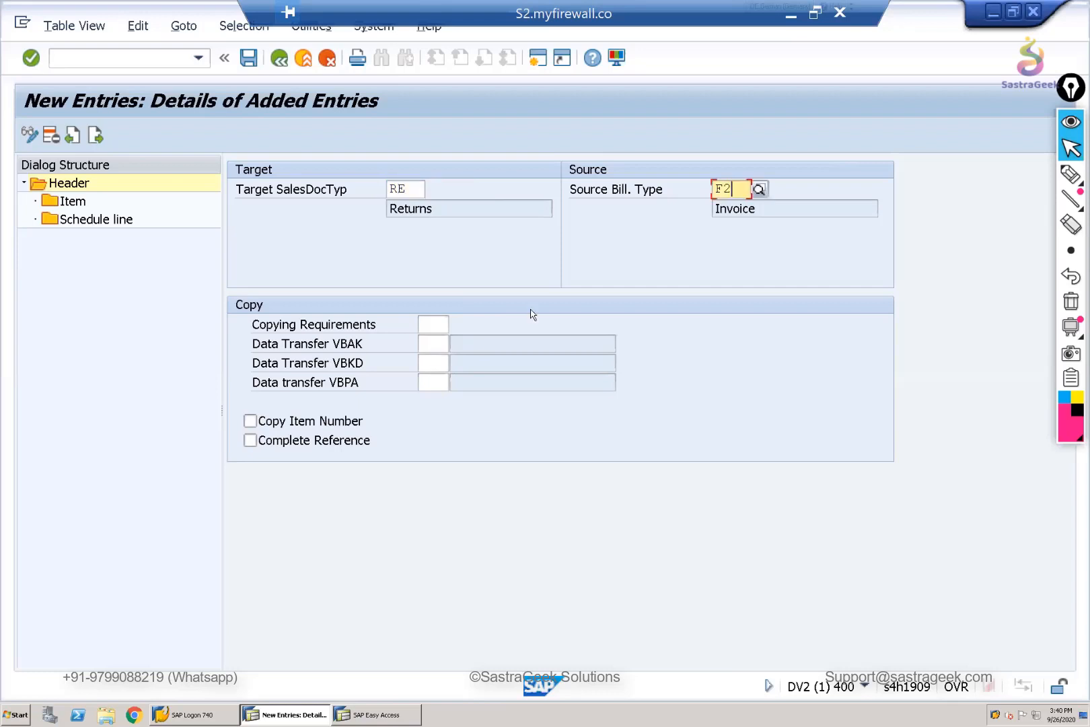
left_click(437, 325)
left_click(456, 328)
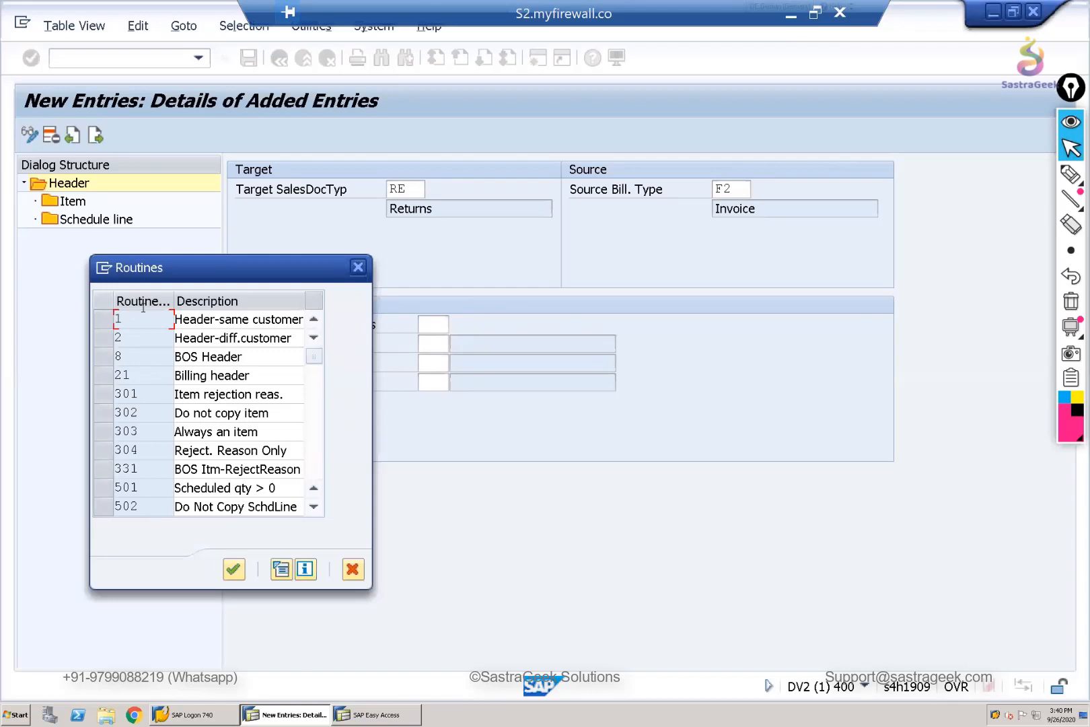
double_click(126, 317)
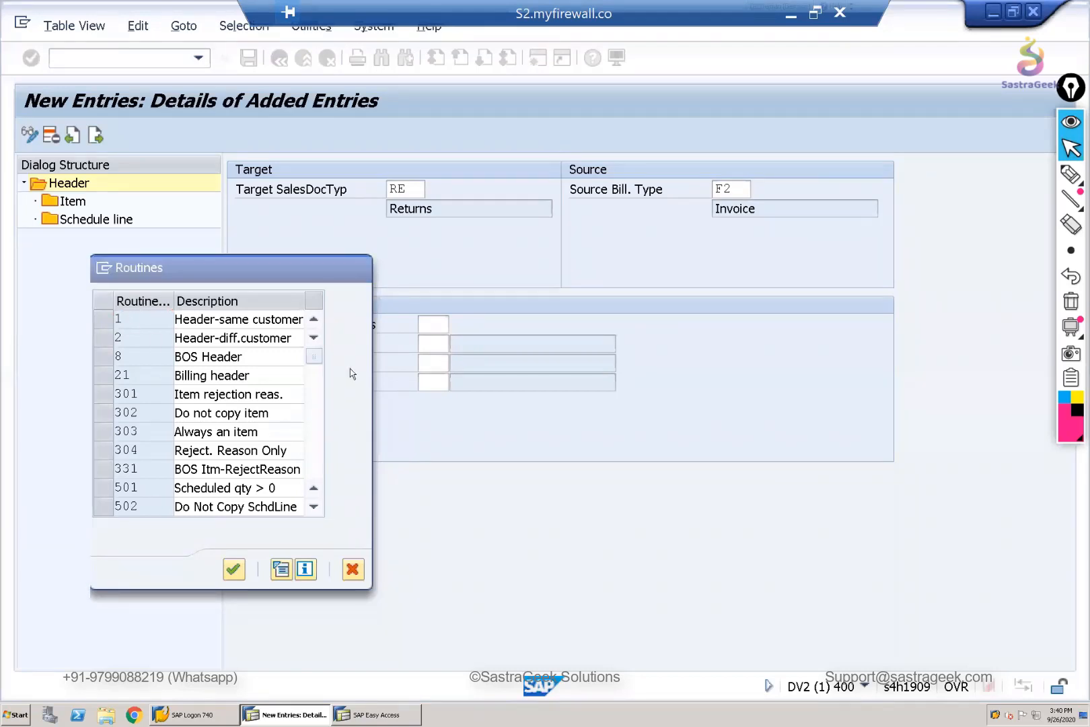
- Assign routine 101, Header business data, to Data Transfer VBAK
left_click(433, 343)
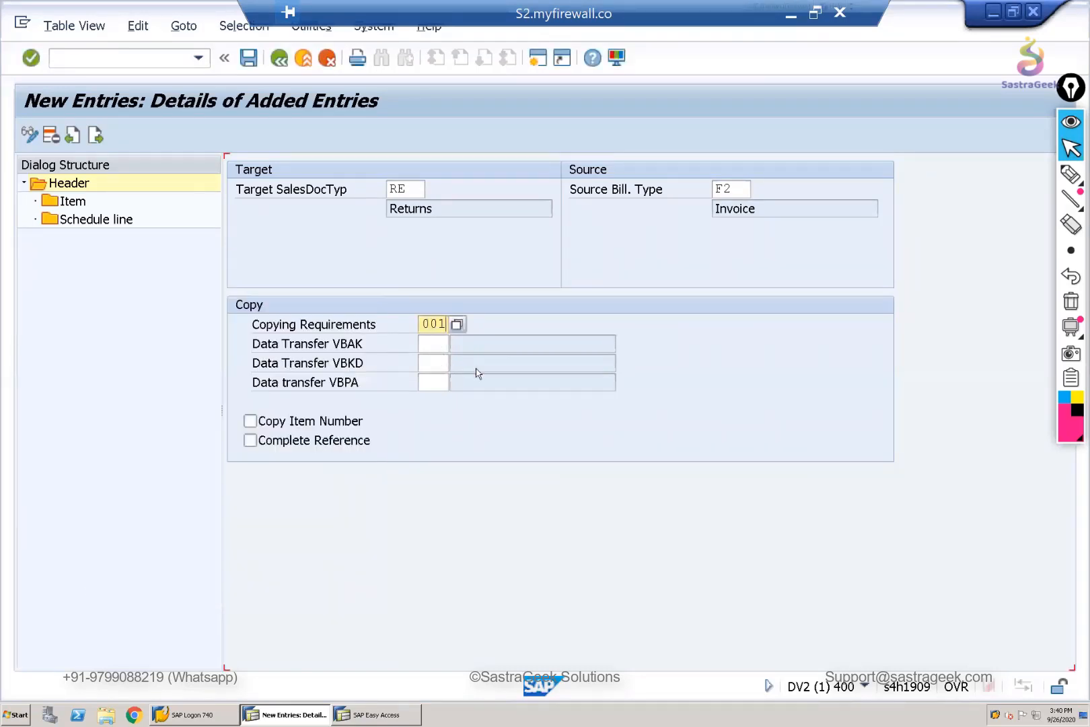
left_click(458, 345)
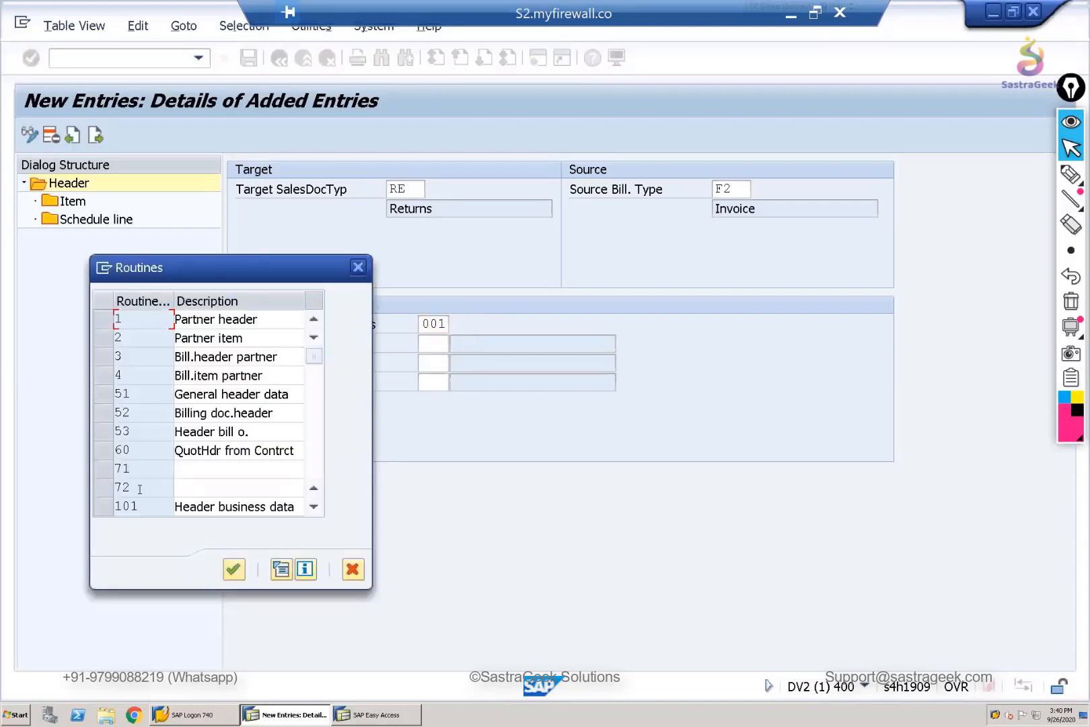
scroll(141, 471, "down", 2)
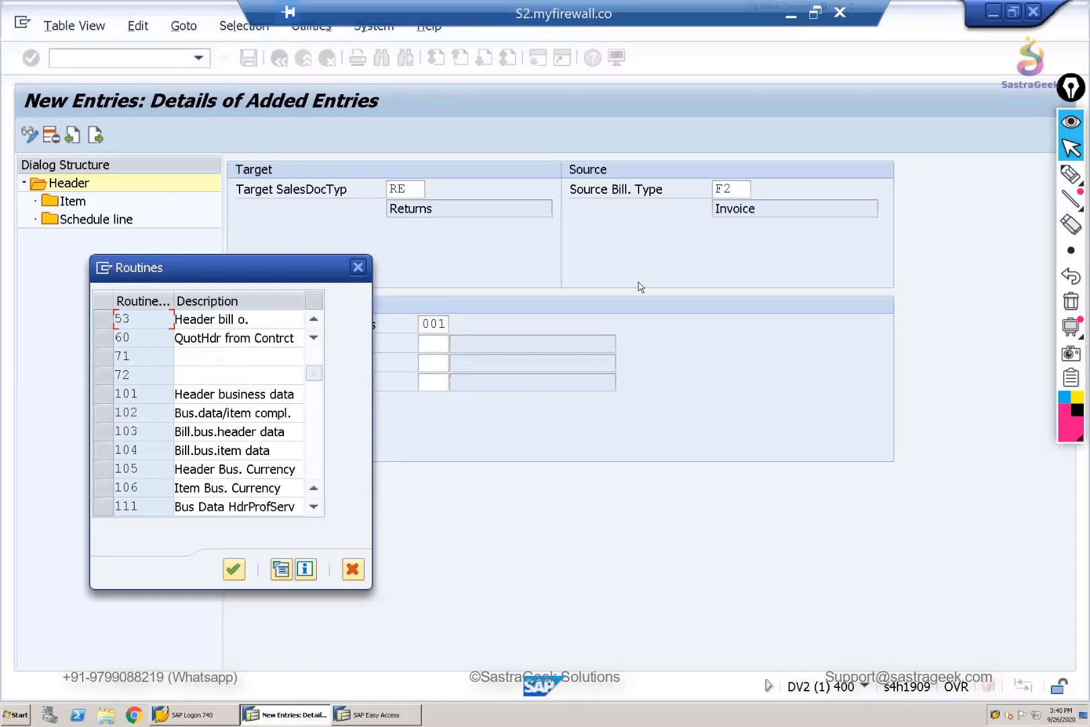
left_click_drag(641, 287, 641, 288)
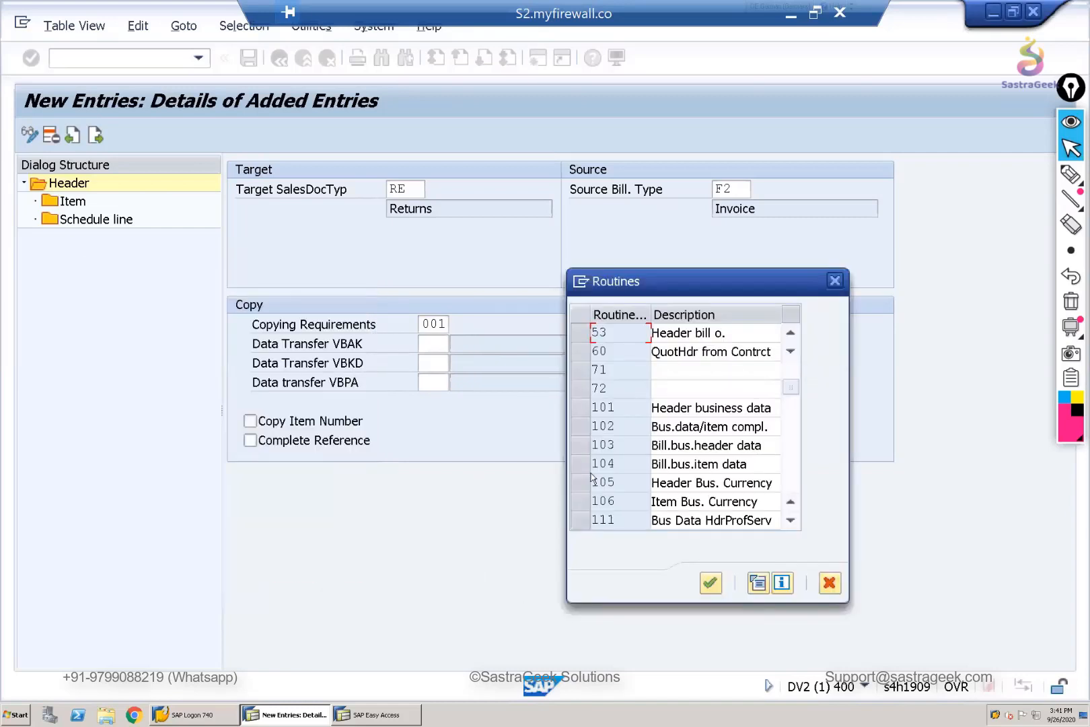
double_click(627, 410)
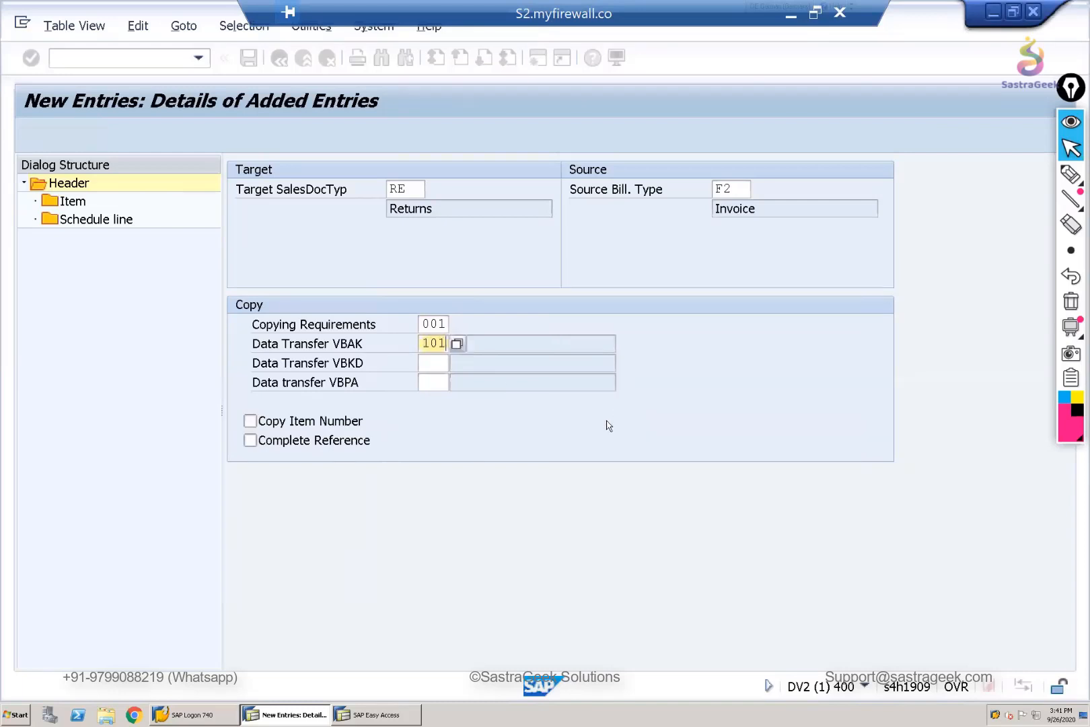
- Set Data Transfer VBKD to 101 and Data Transfer VBAK to routine 103, Bill.bus.header data
left_click(426, 363)
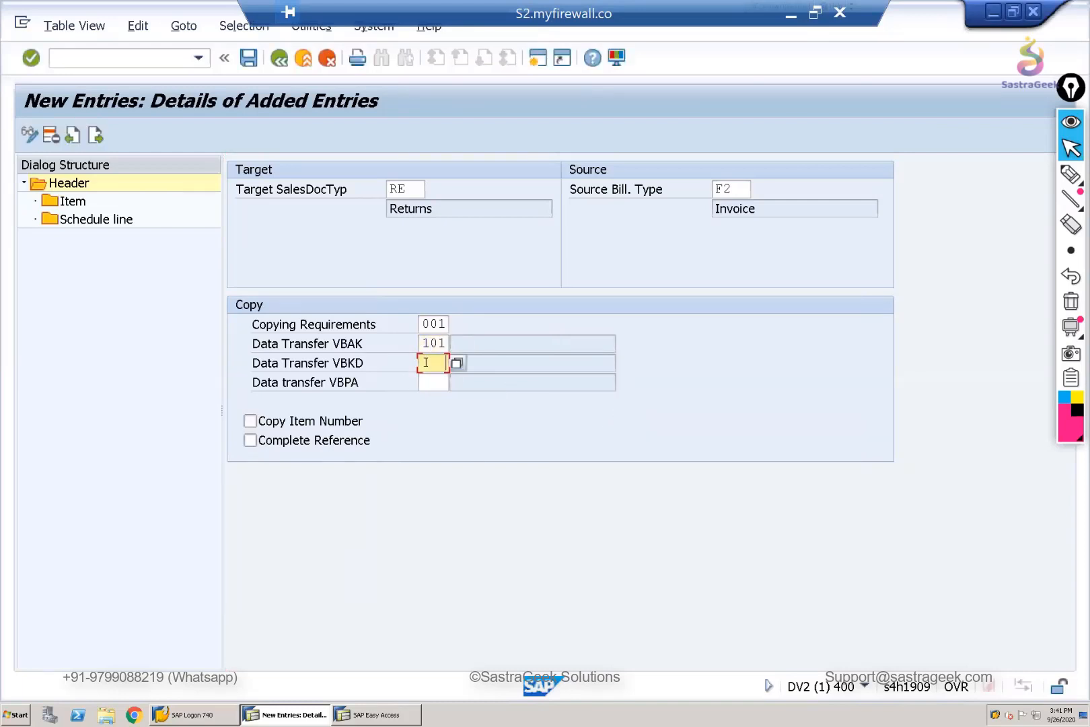
type("101")
left_click(438, 343)
left_click(457, 344)
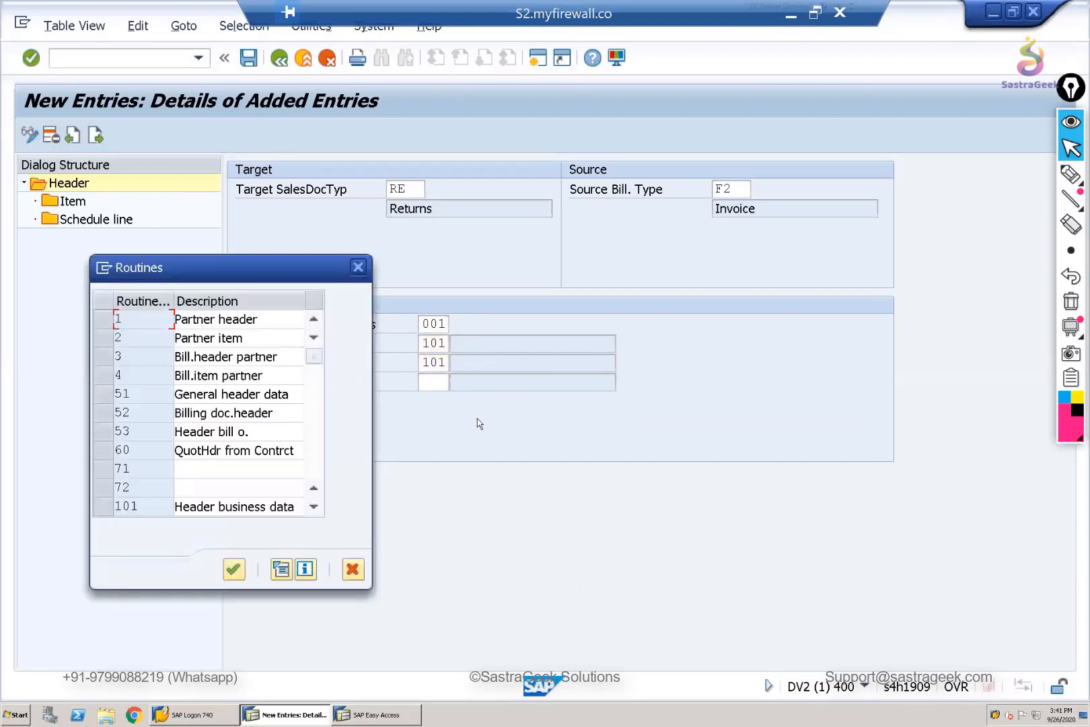
scroll(147, 497, "down", 1)
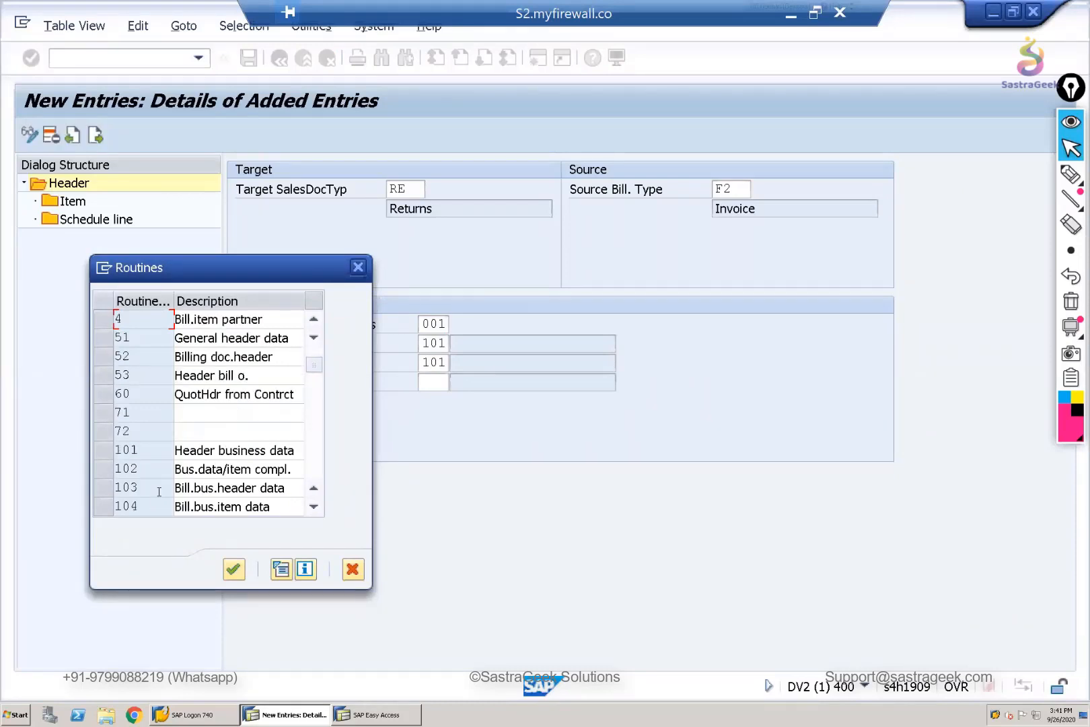
scroll(160, 495, "down", 2)
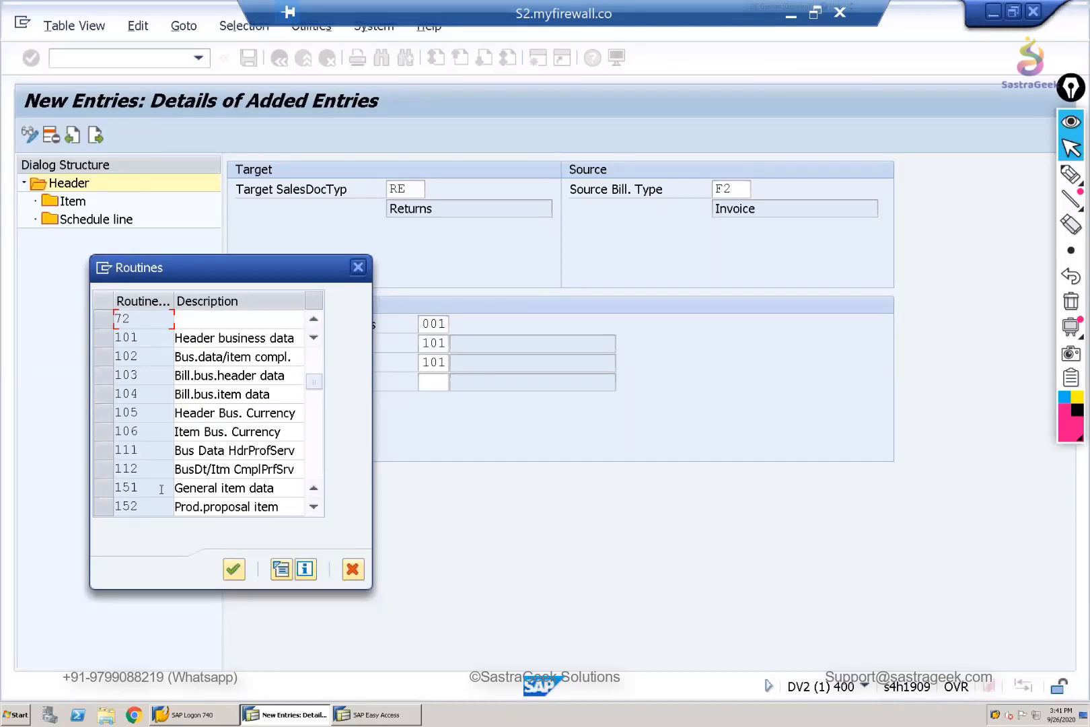
scroll(162, 489, "down", 1)
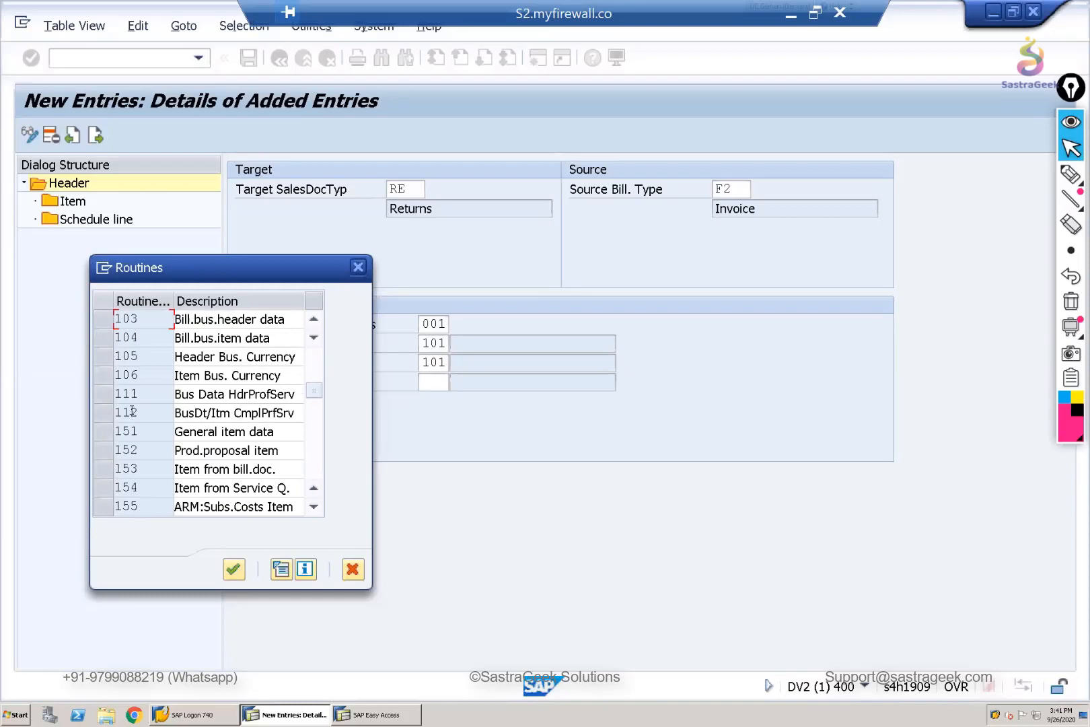
double_click(156, 319)
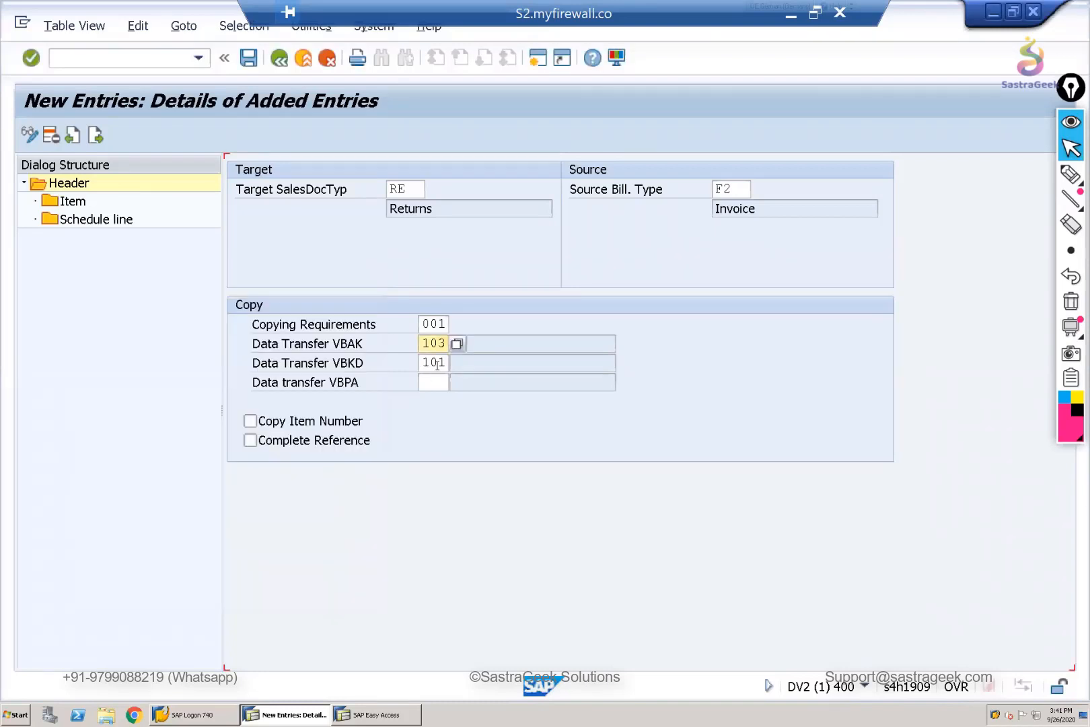
- Look through the routines available for Data Transfer VBKD, choose 101, Header business data, and confirm the header entries
left_click(446, 364)
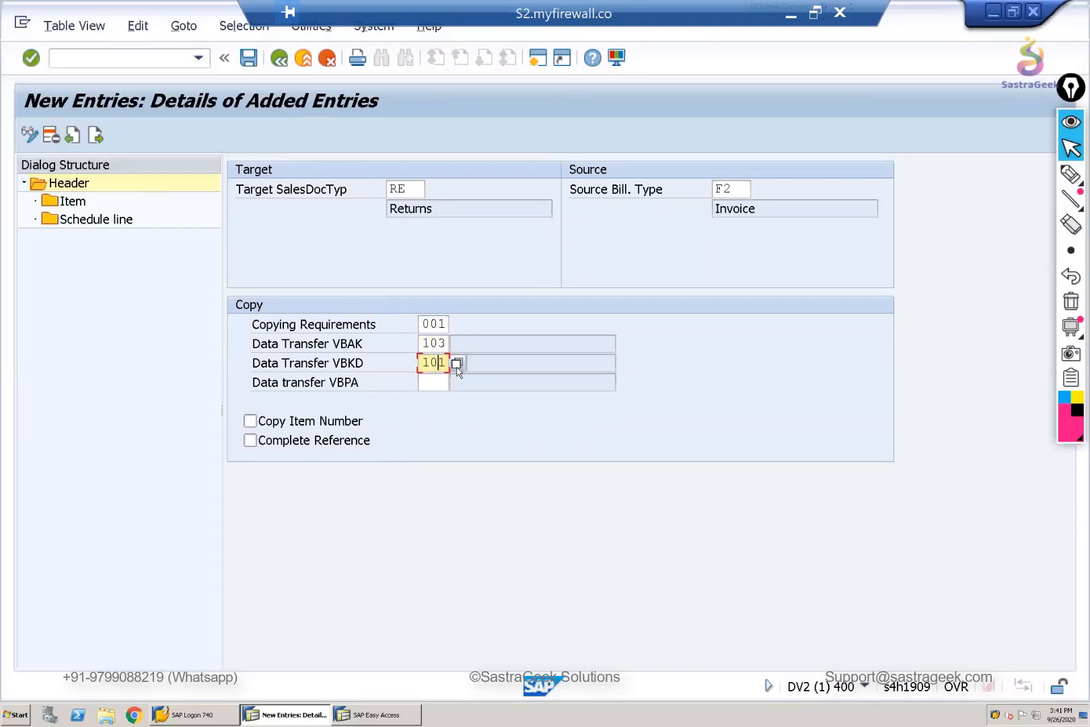
left_click(457, 367)
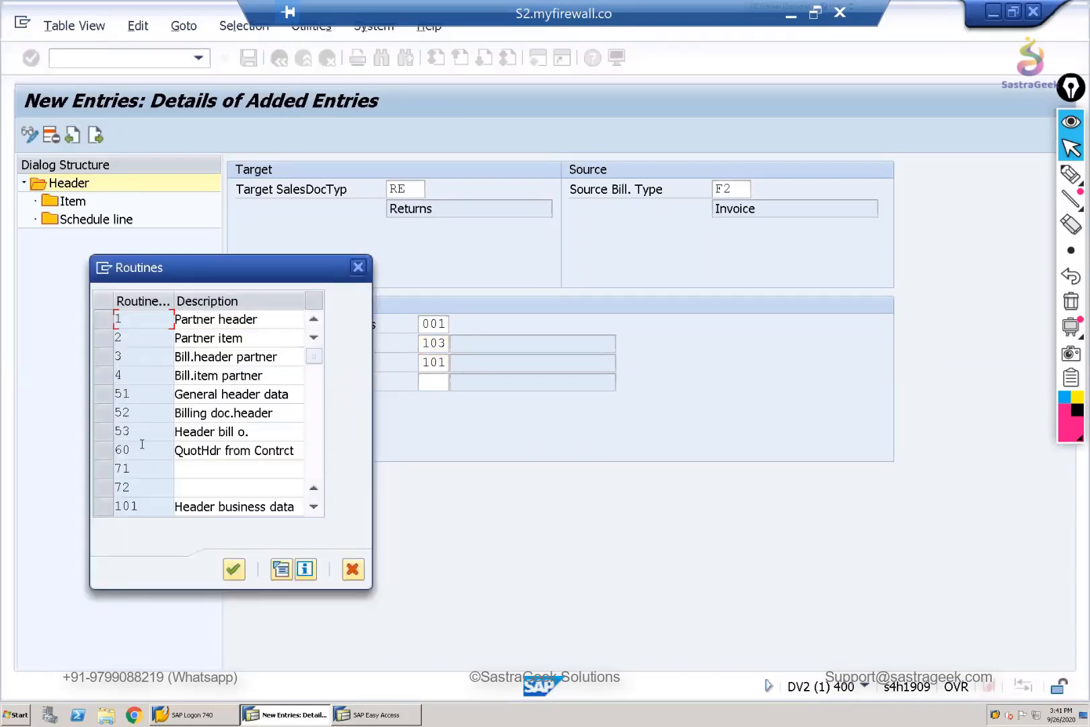
scroll(144, 449, "down", 4)
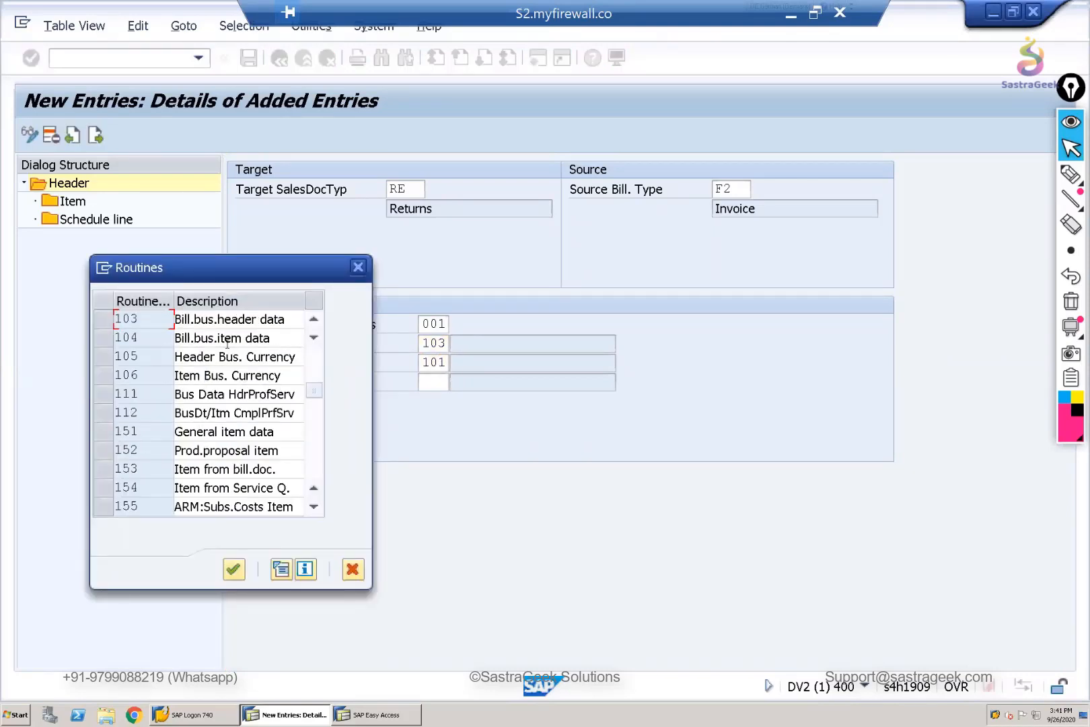
scroll(149, 377, "down", 1)
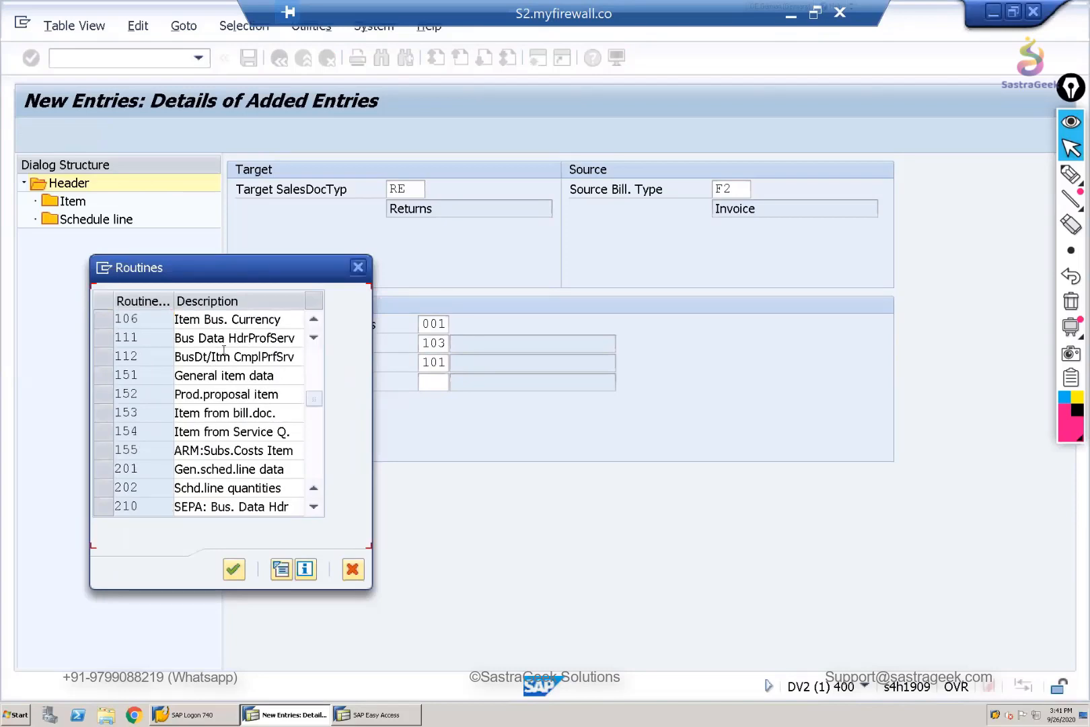
scroll(216, 380, "up", 2)
left_click_drag(255, 283, 631, 325)
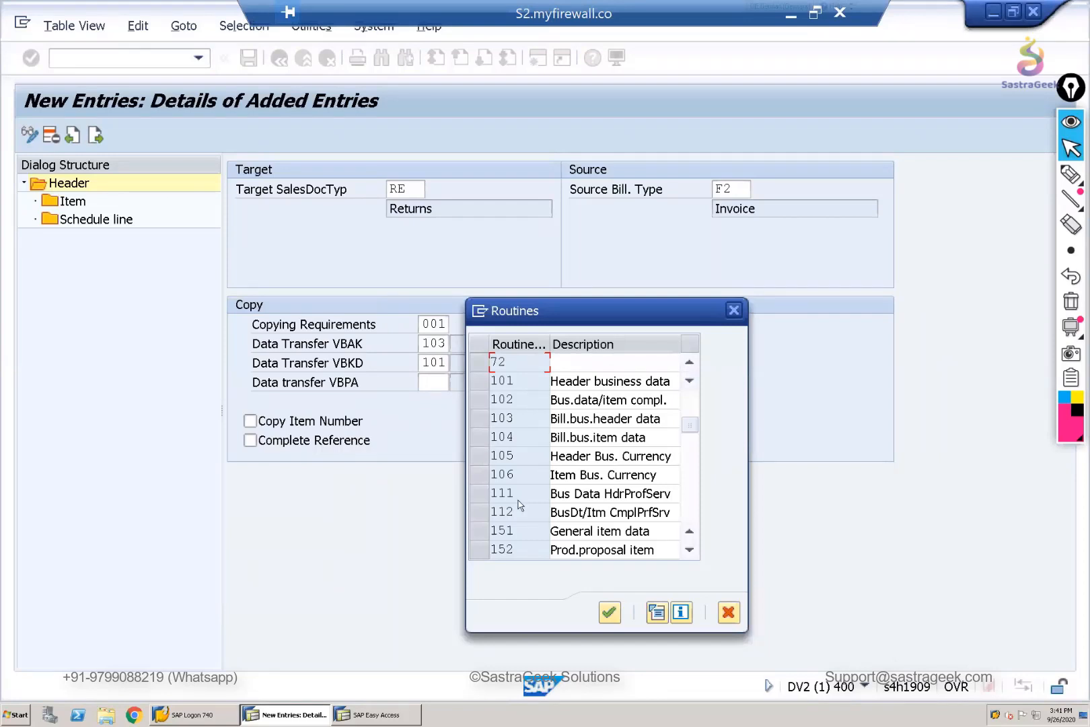
scroll(519, 511, "down", 1)
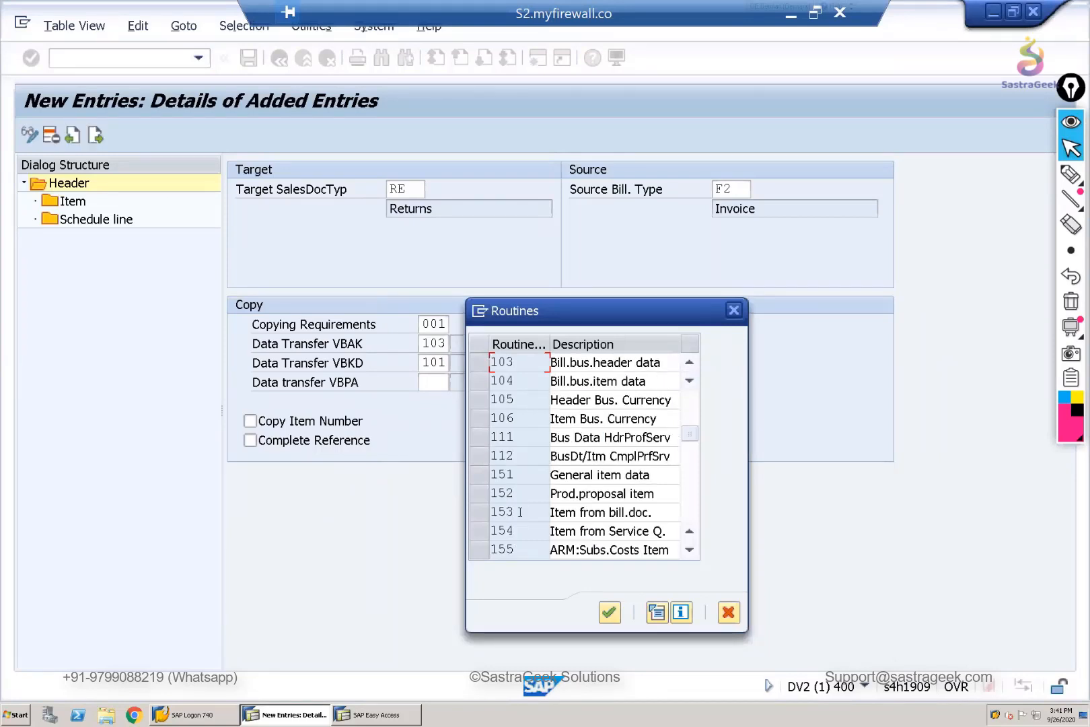
scroll(520, 511, "down", 1)
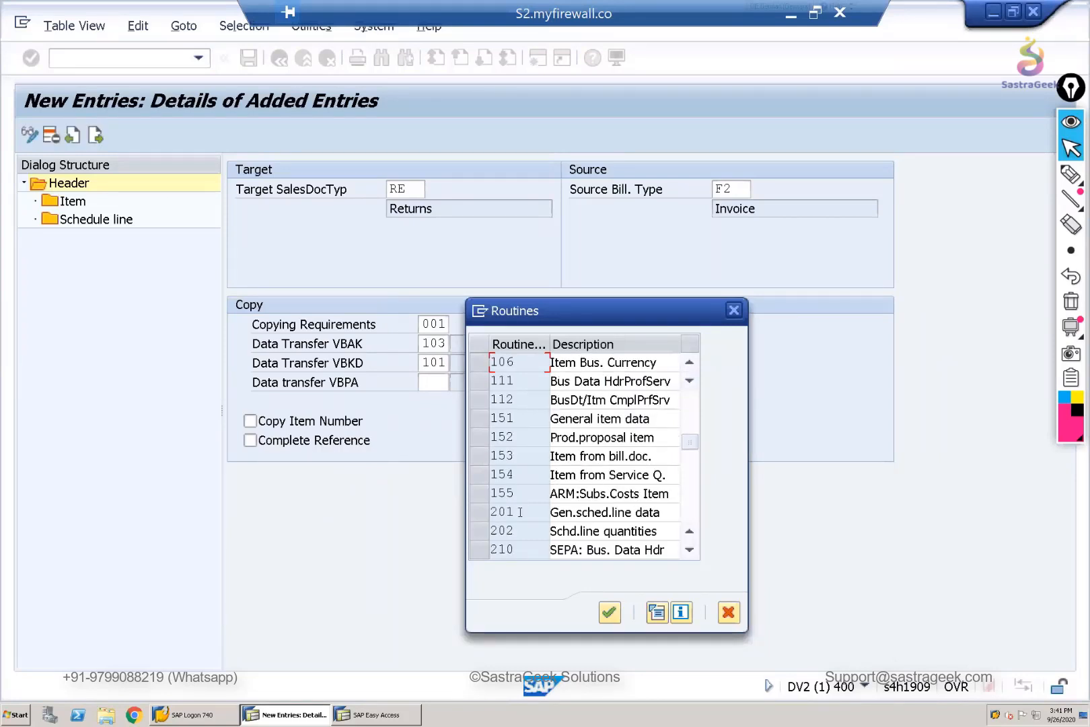
scroll(520, 512, "down", 2)
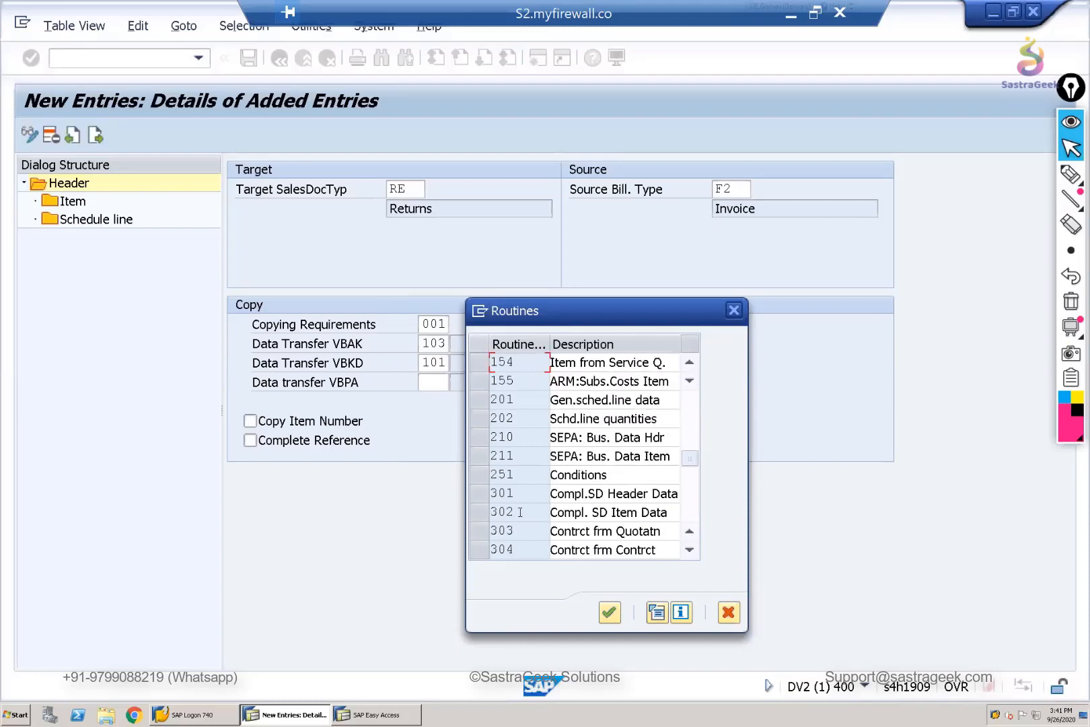
scroll(520, 511, "down", 1)
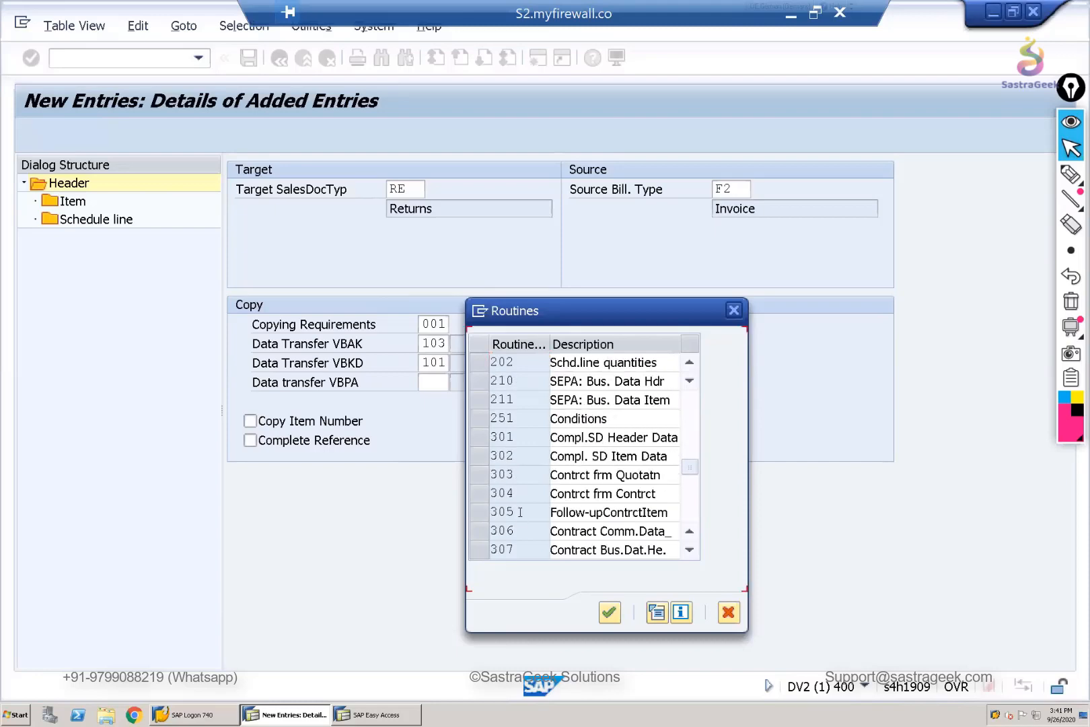
scroll(520, 515, "down", 1)
scroll(520, 514, "down", 2)
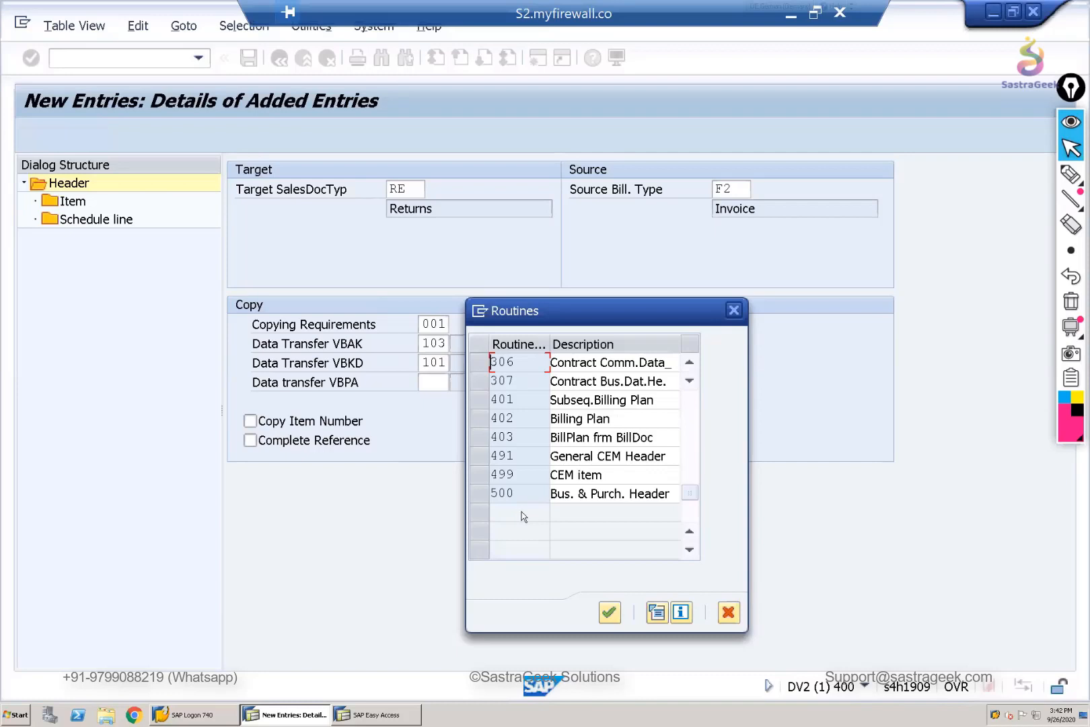
scroll(521, 511, "up", 4)
scroll(705, 326, "up", 4)
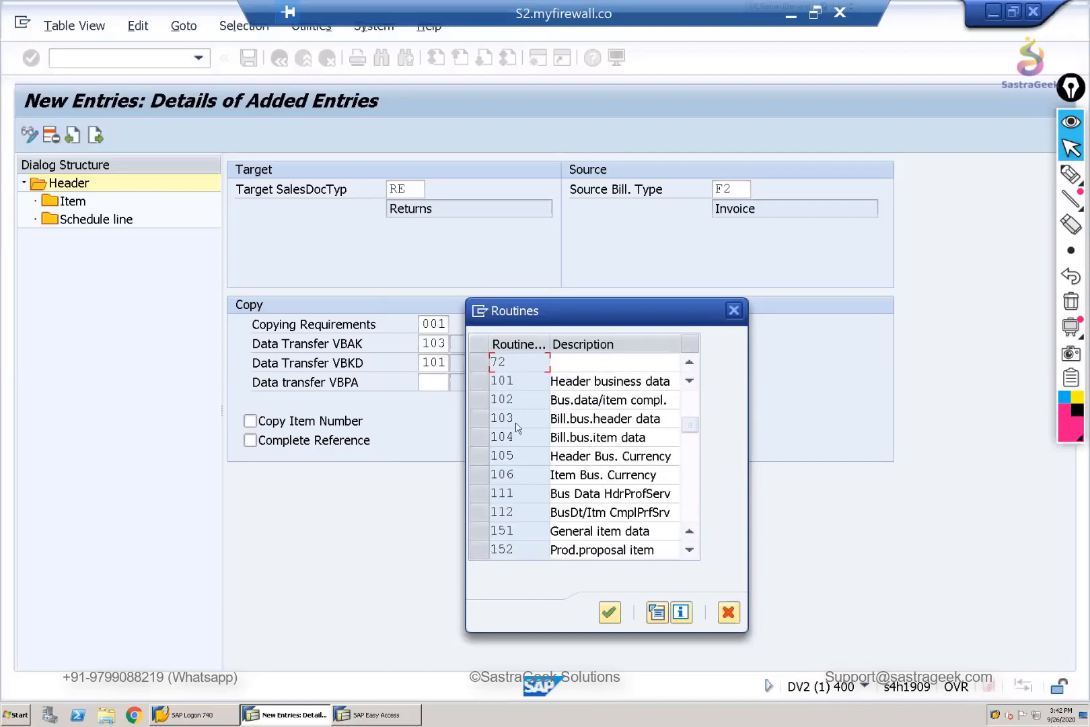
double_click(482, 385)
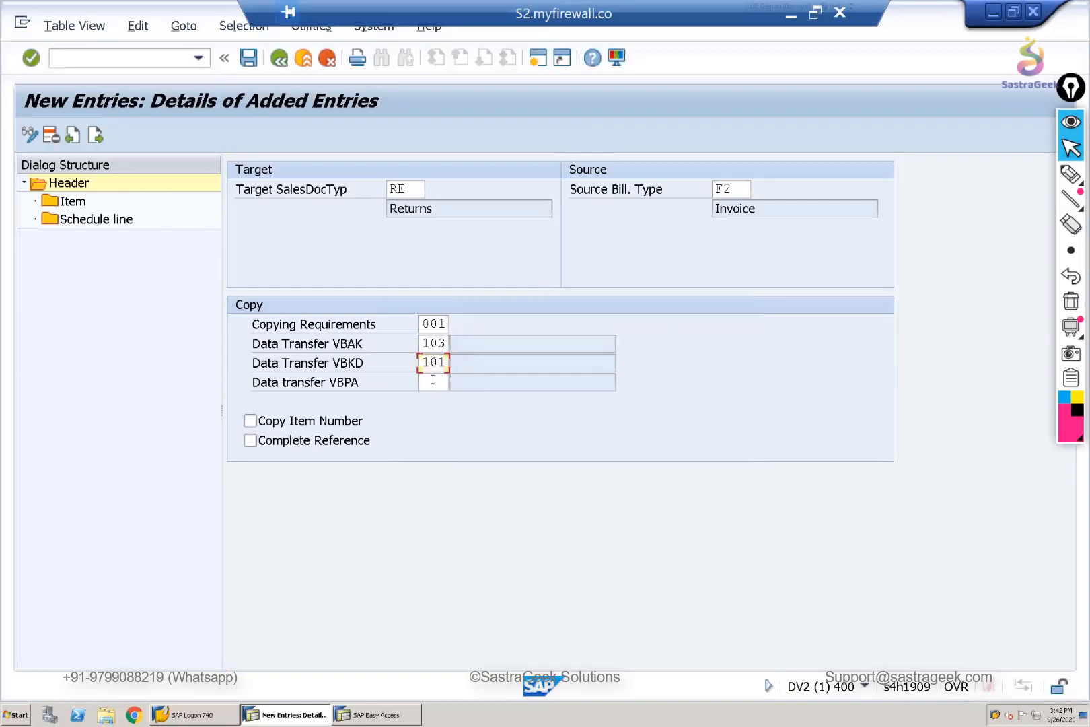
key("Return")
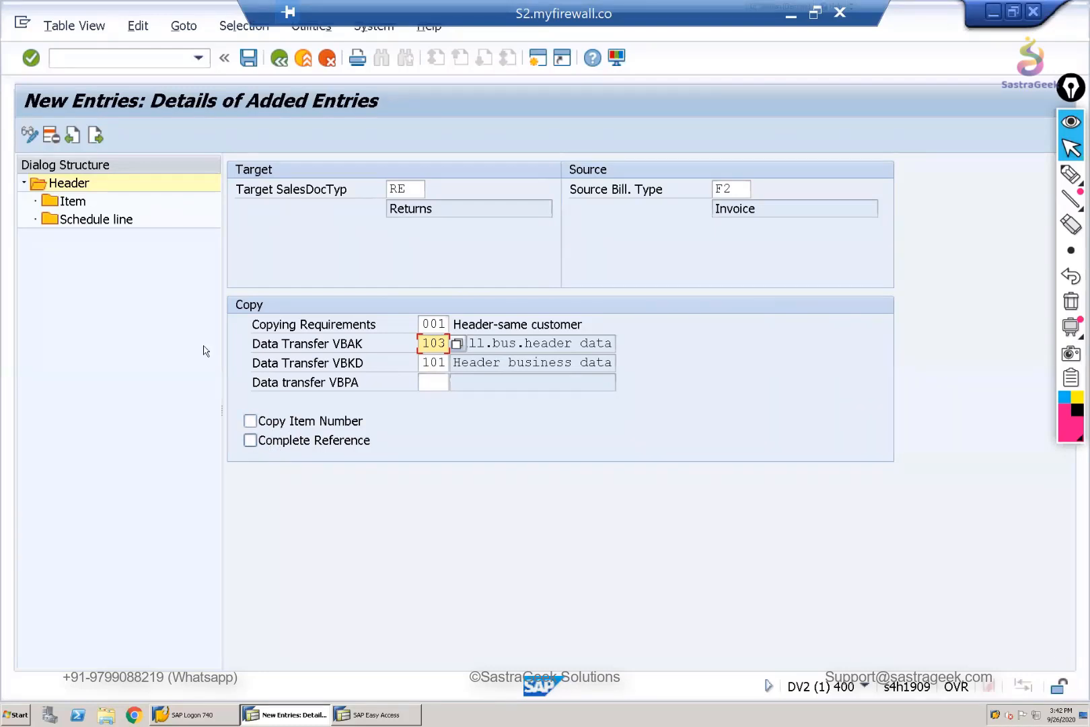
- Create a new item-level copying entry for F2 to RE with source item category TAN
double_click(68, 202)
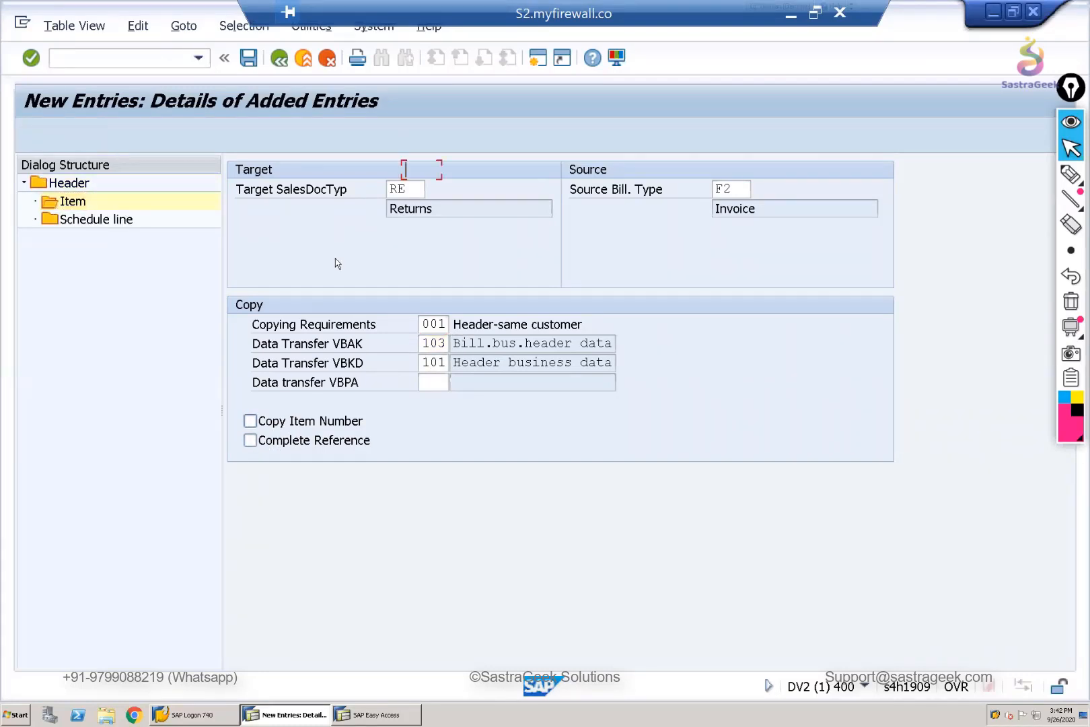
left_click(104, 136)
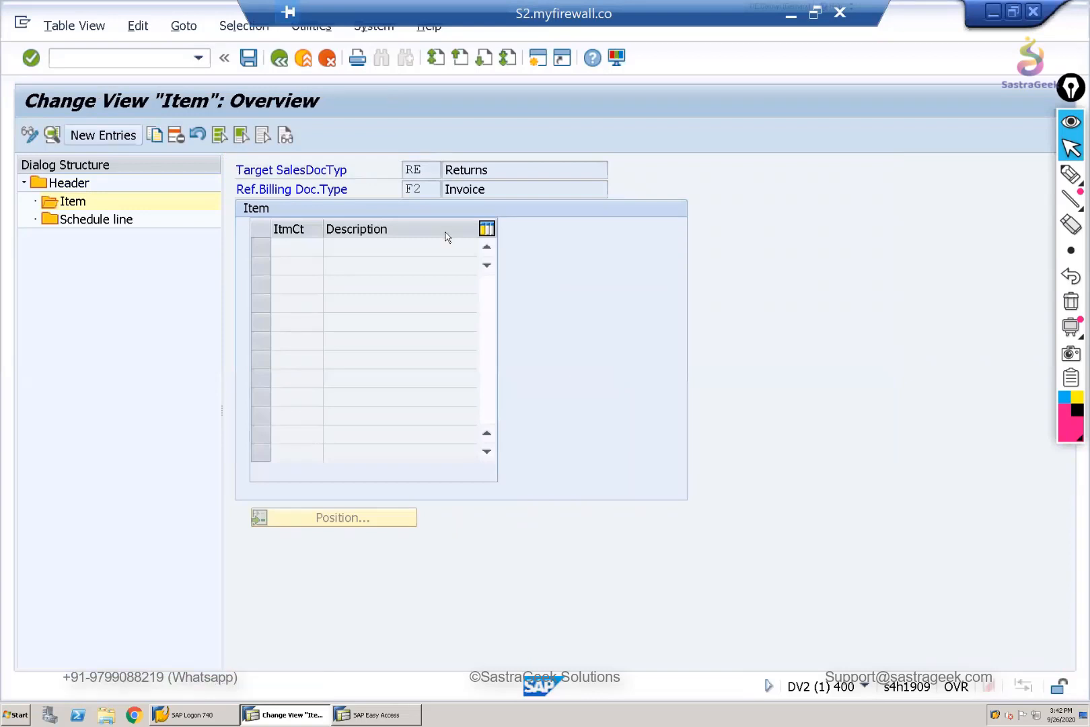
left_click(733, 247)
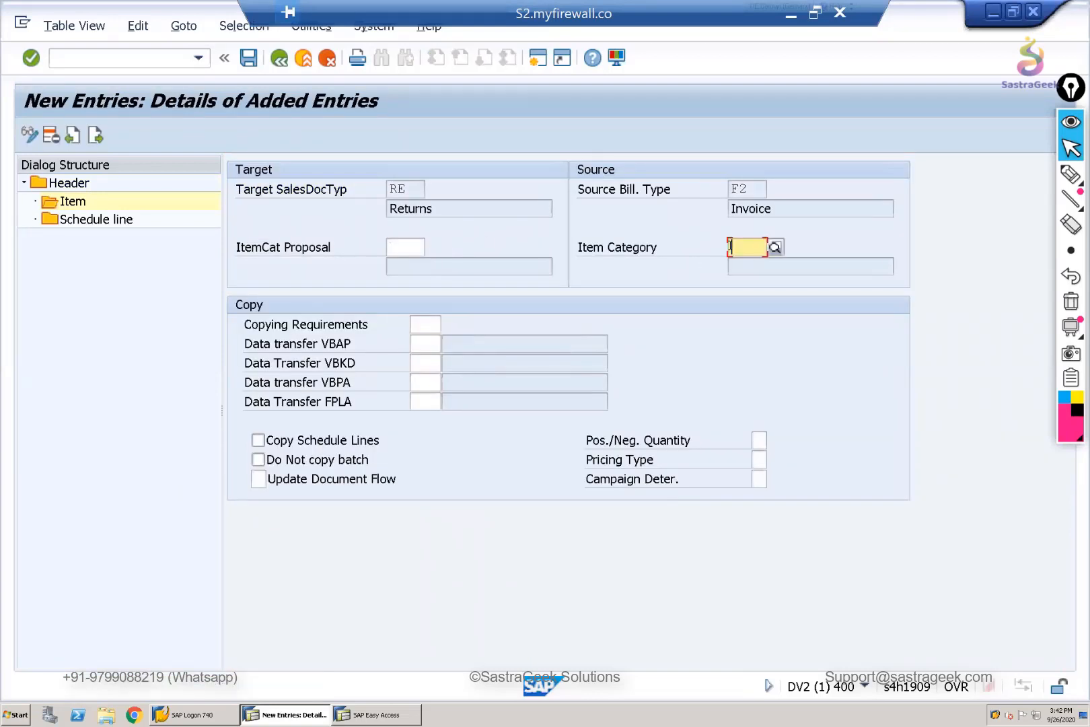
type("TAN")
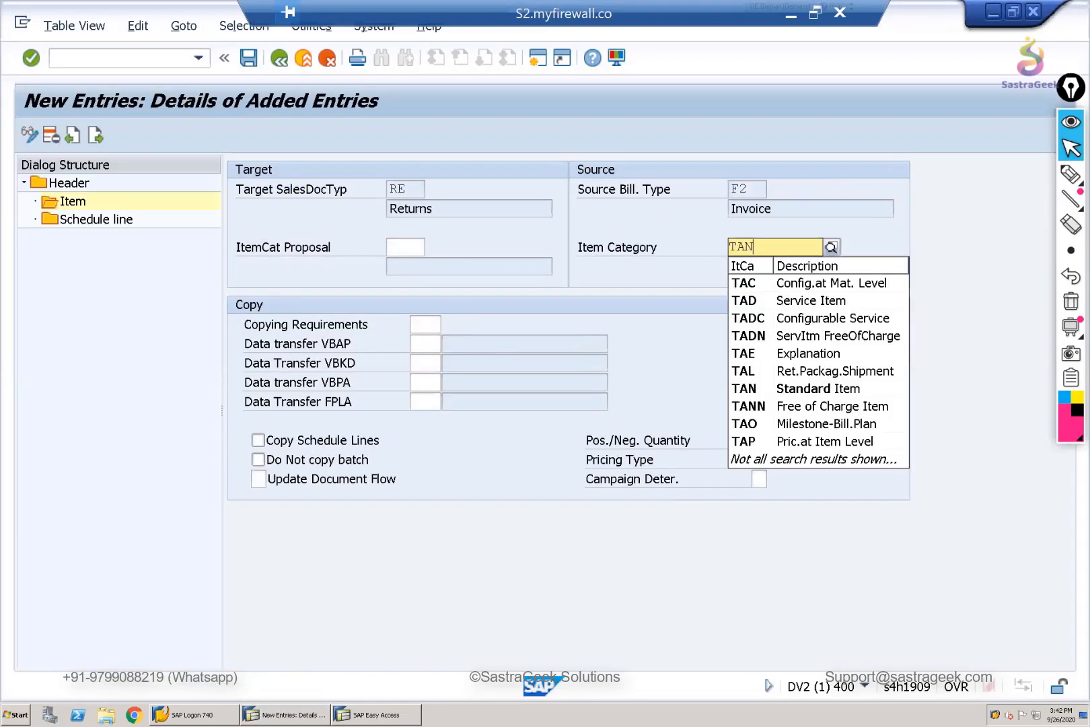
left_click(786, 283)
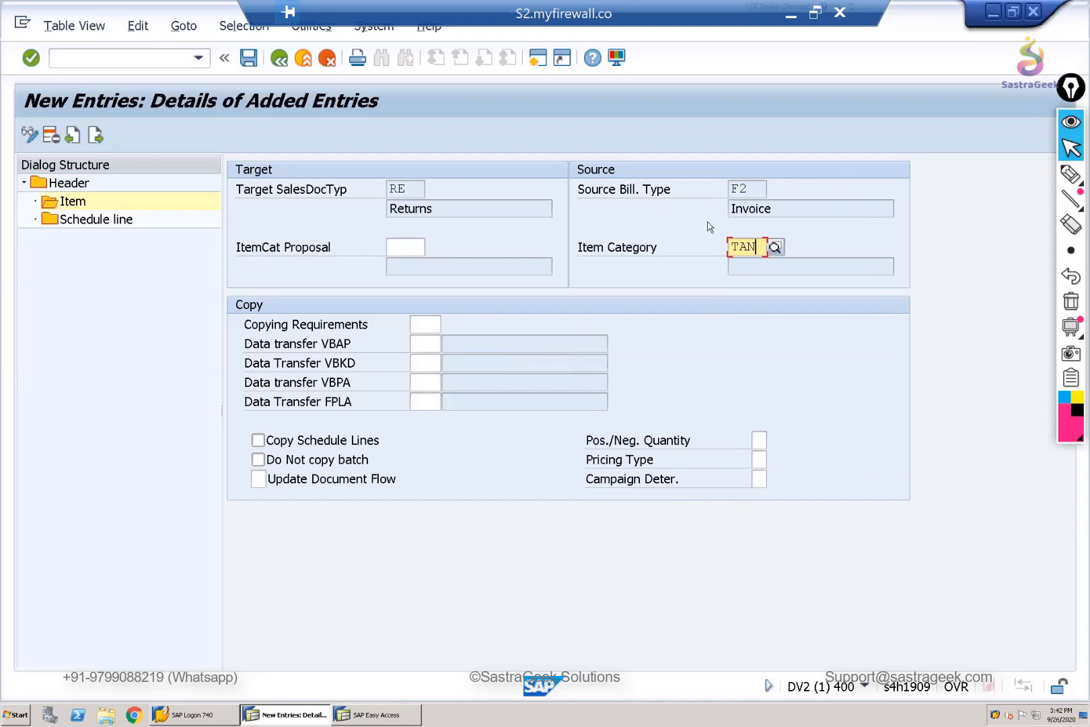
left_click_drag(747, 190, 708, 191)
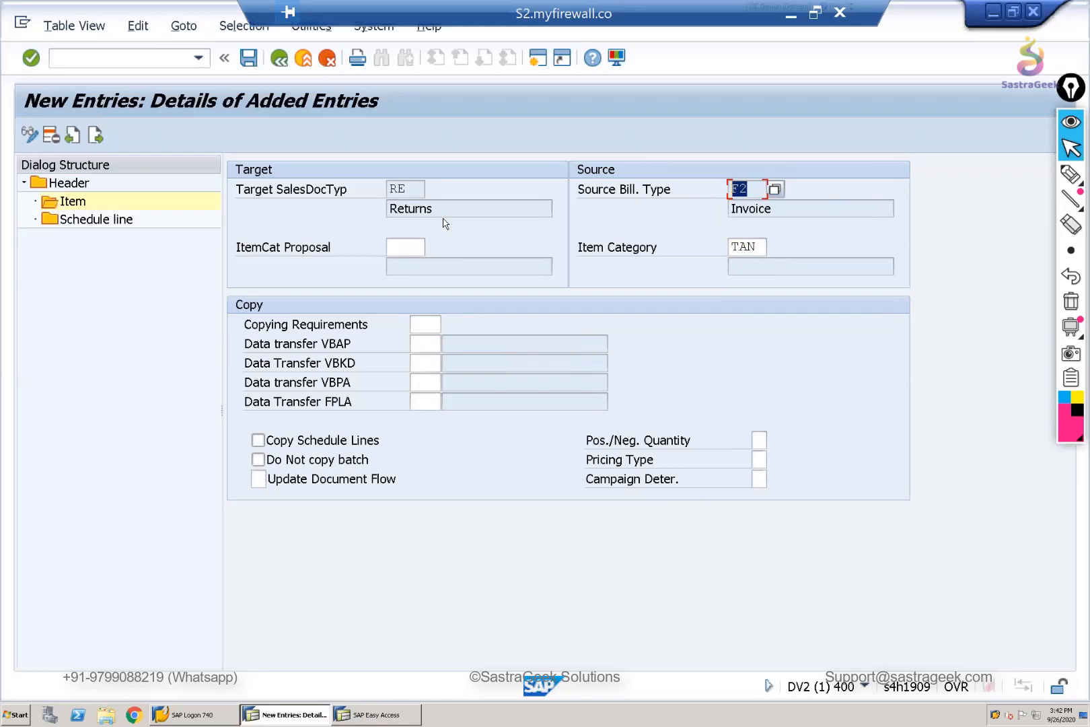
- Set Pos./Neg. Quantity of the TAN item entry to - (Negative)
left_click(758, 441)
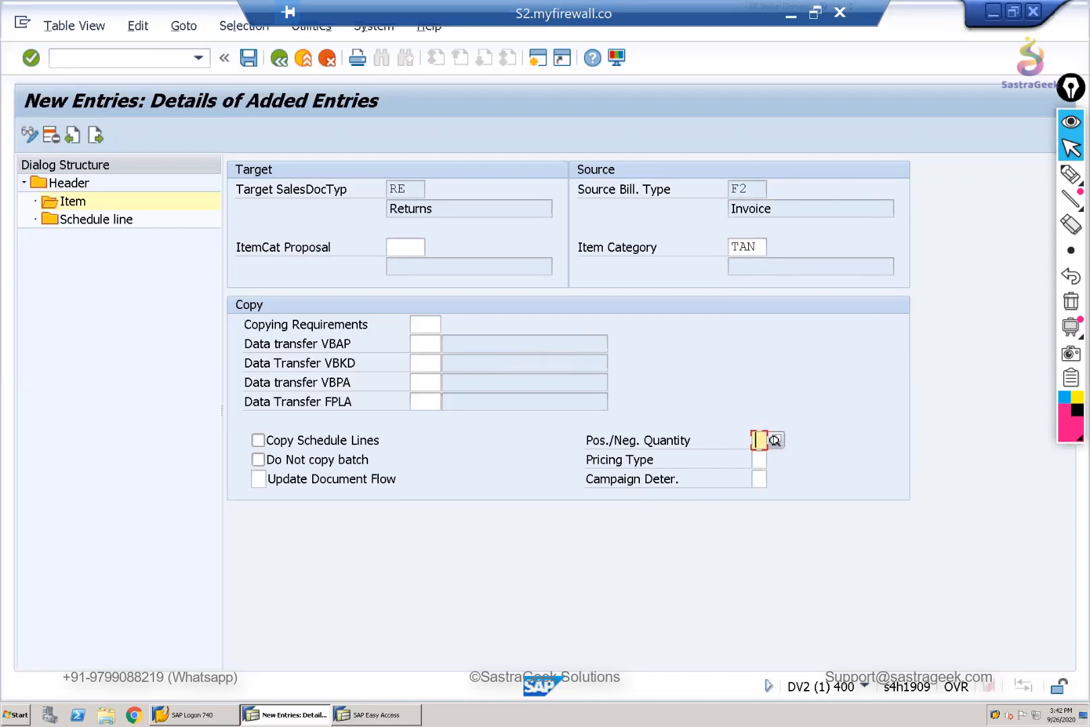
left_click(775, 440)
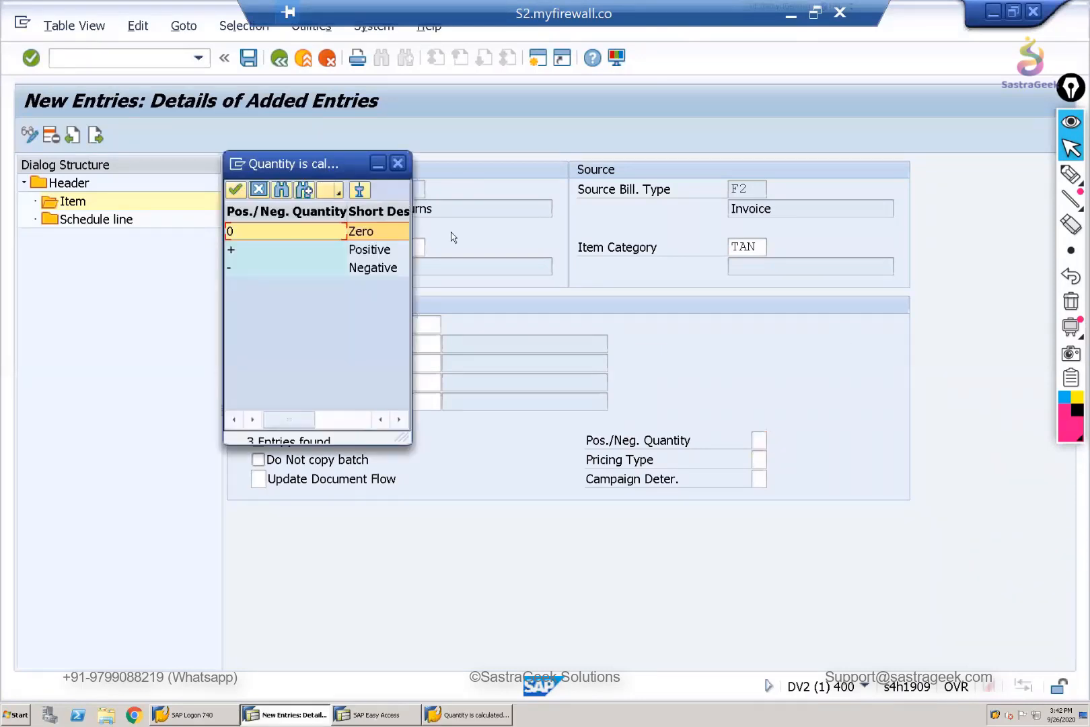
left_click_drag(321, 161, 885, 296)
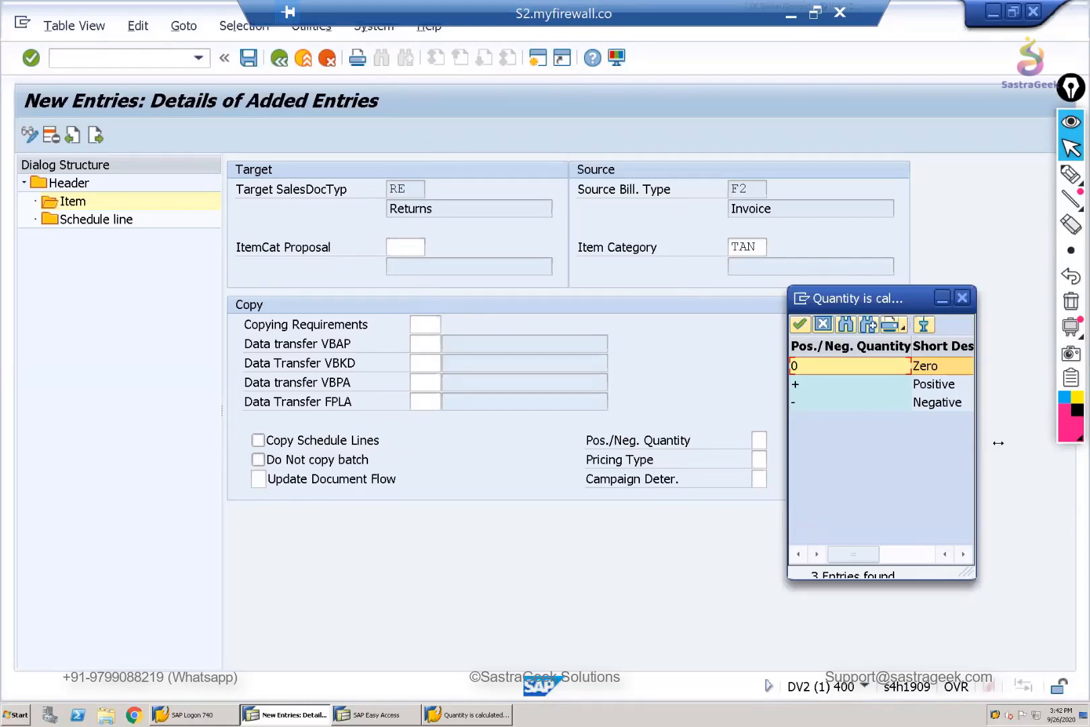
left_click_drag(998, 442, 1033, 444)
left_click(928, 402)
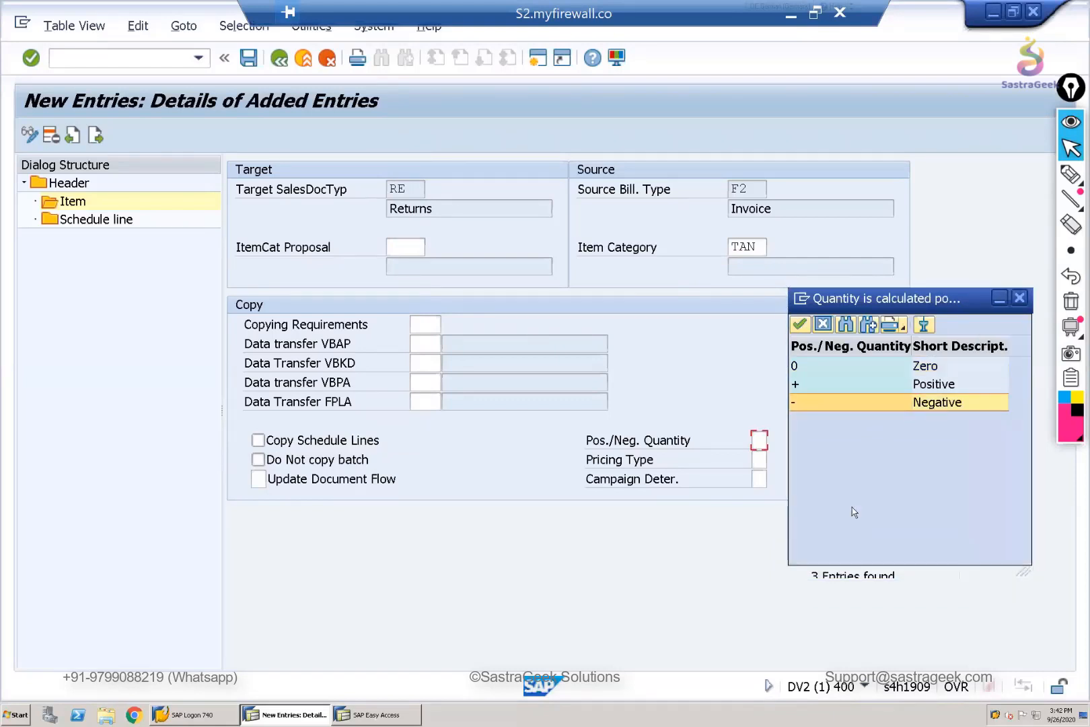
key("Return")
- Review the available pricing types and set Pricing Type to D, Copy price elements unchanged
left_click(760, 462)
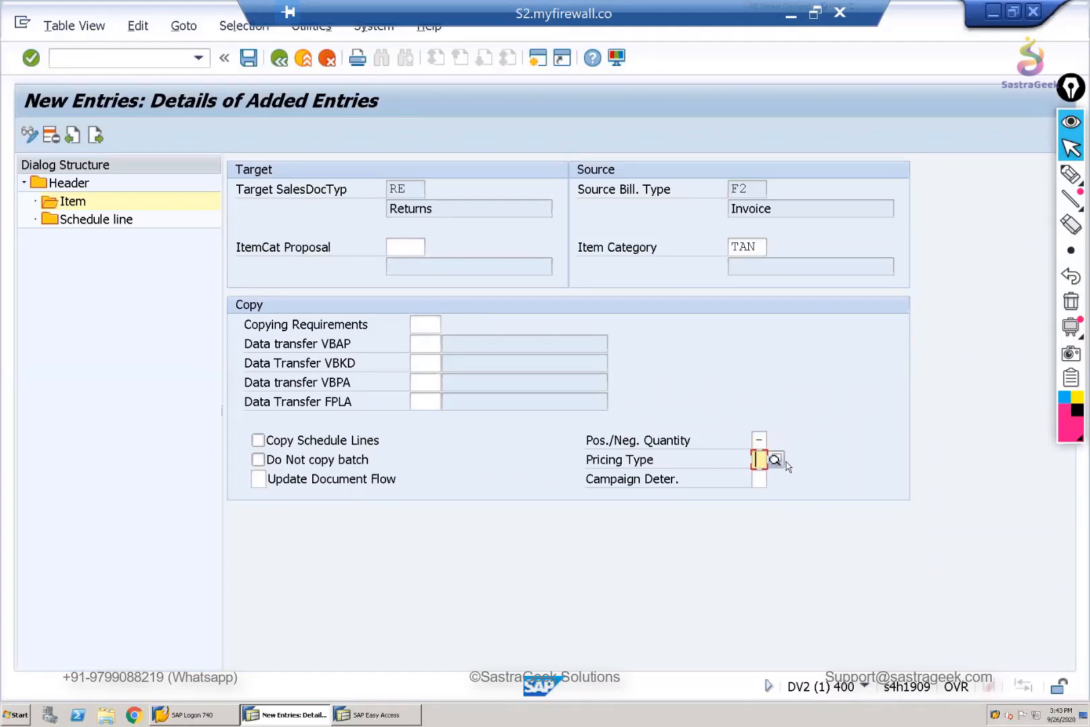
left_click(775, 460)
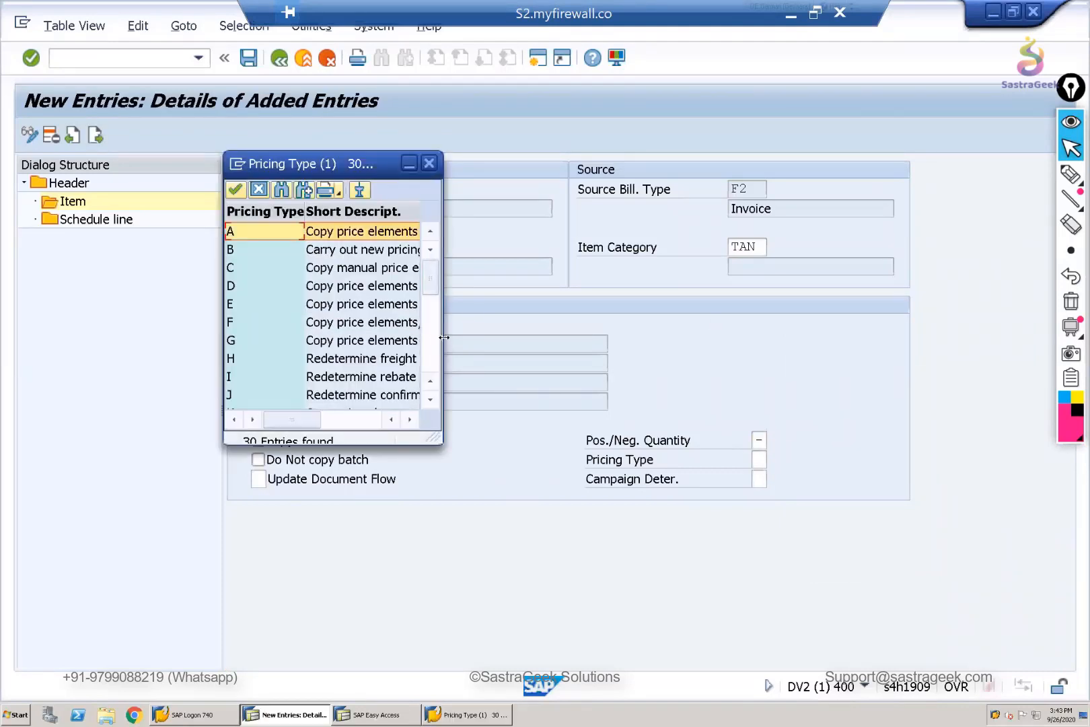
mouse_move(568, 351)
left_mouse_down()
mouse_move(818, 353)
mouse_move(703, 358)
mouse_move(408, 123)
left_mouse_up()
left_click_drag(393, 168, 402, 310)
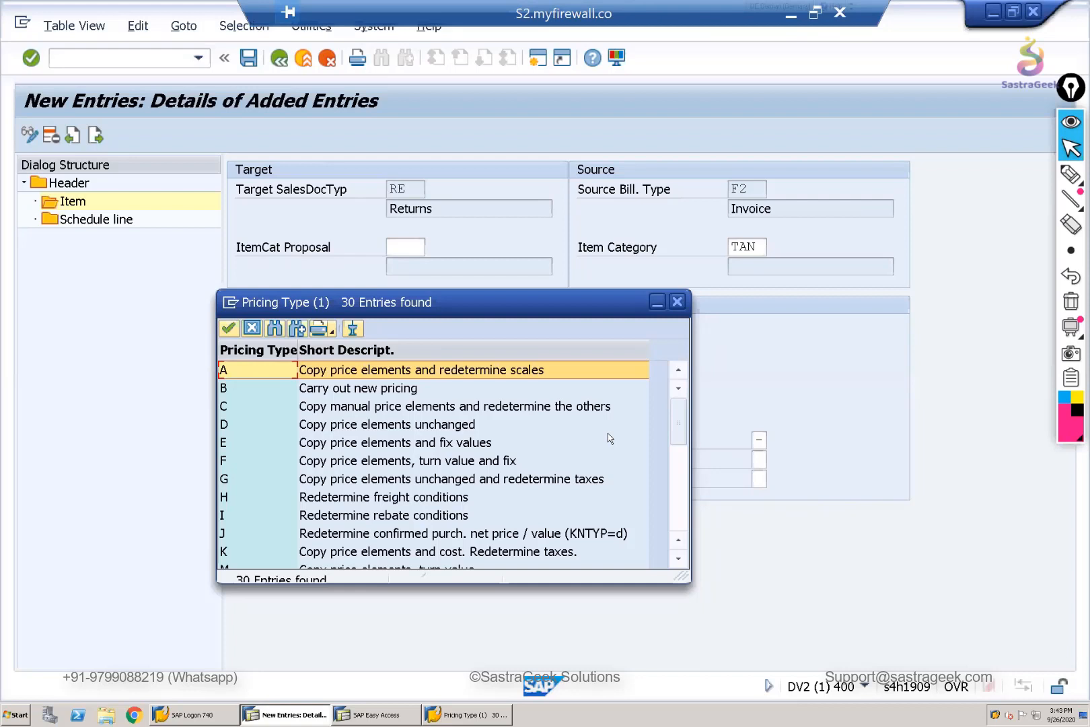
left_click(417, 429)
key("Return")
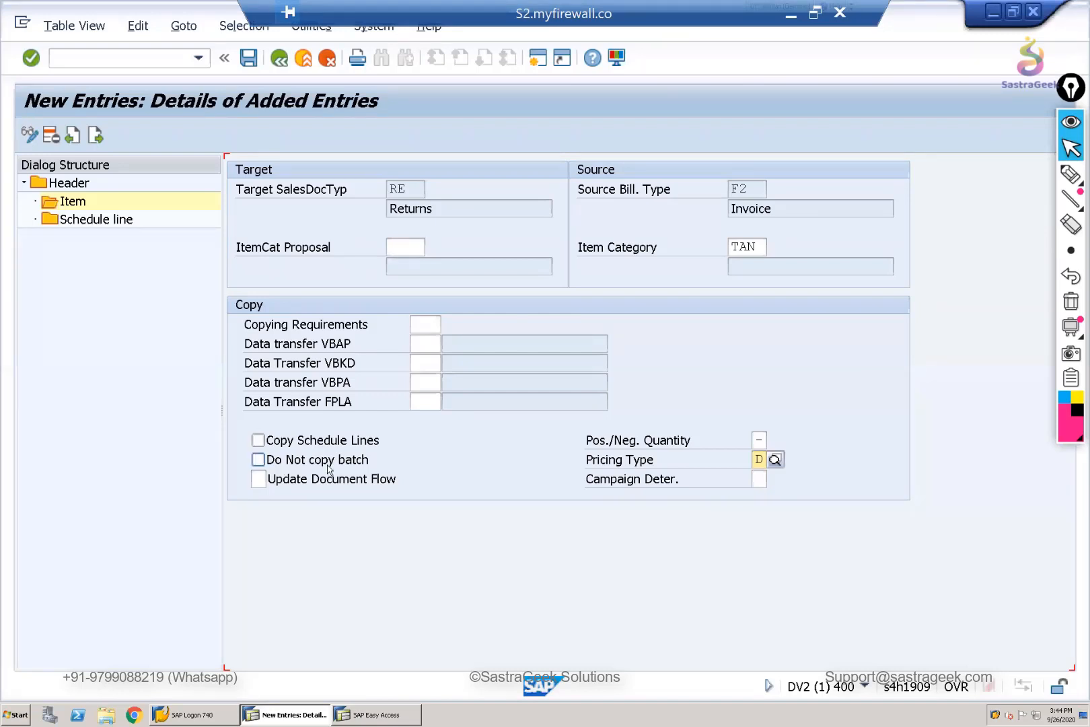
- Set Update Document Flow to X for the TAN item entry and confirm the item data
left_click(259, 479)
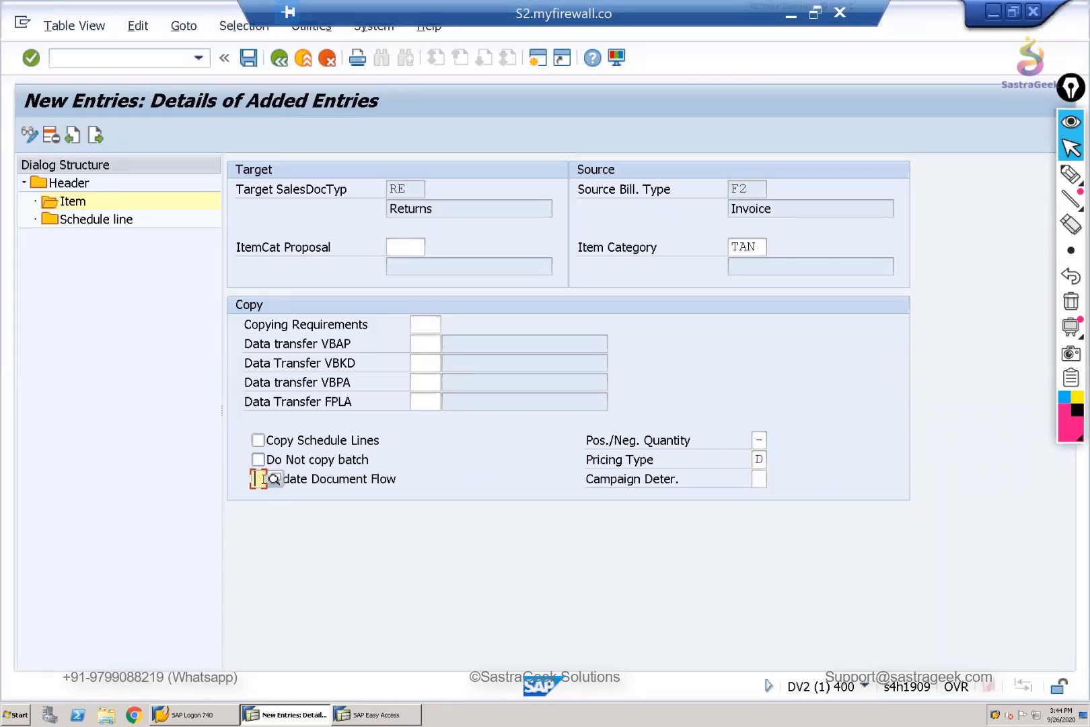
type("X")
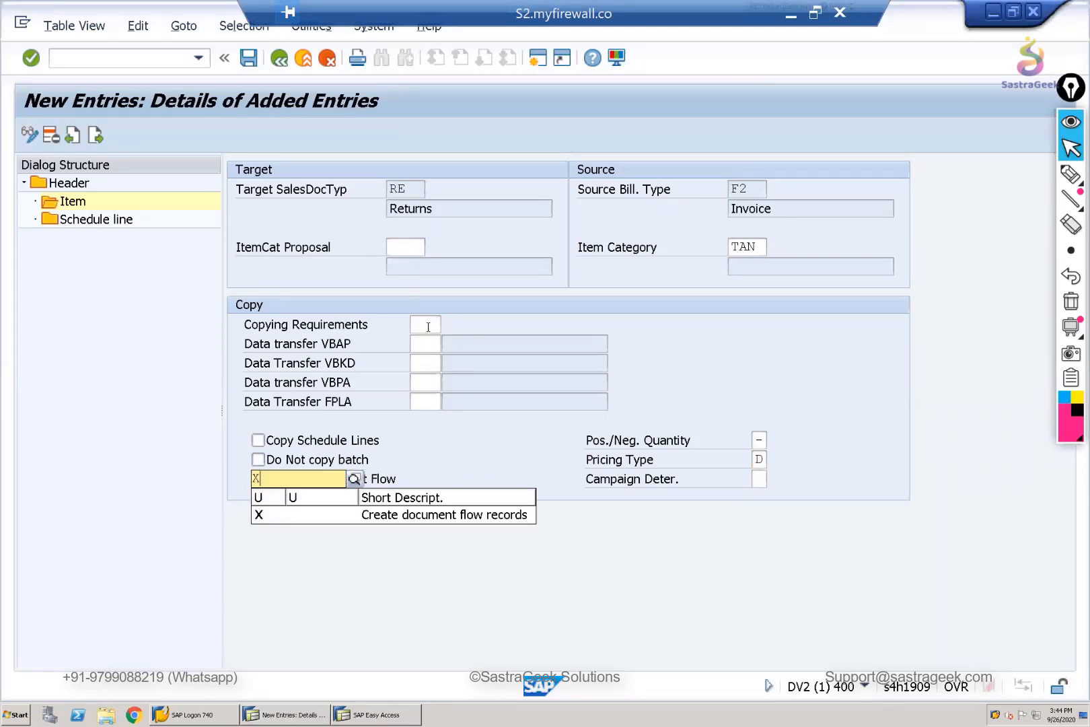
left_click(418, 328)
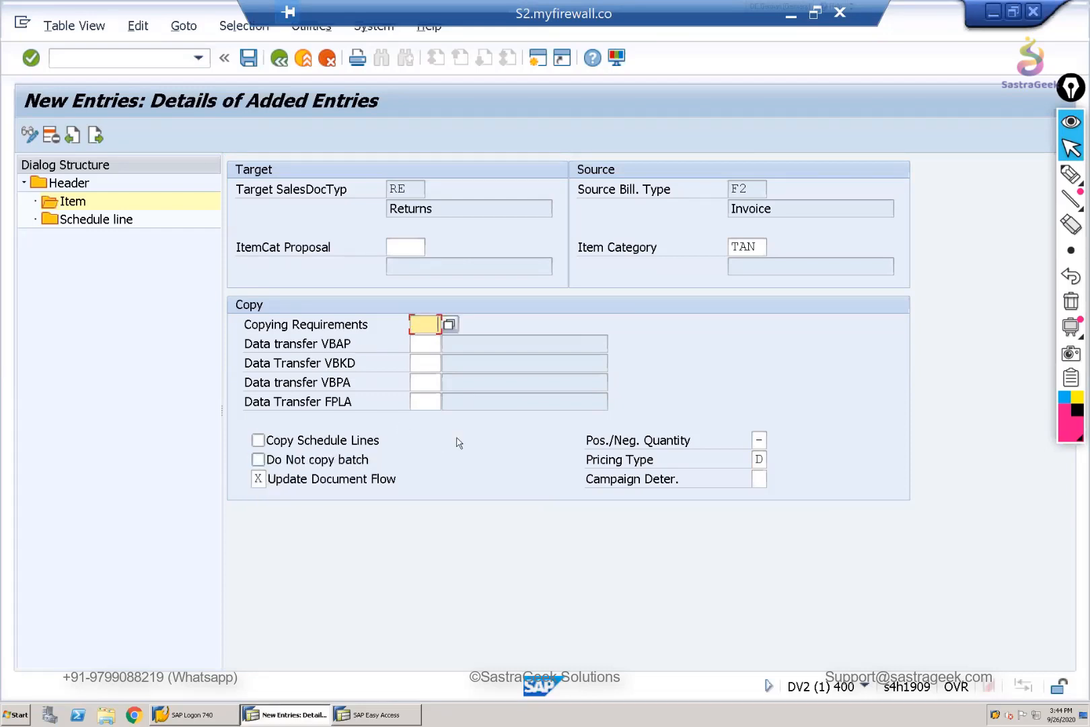
key("Return")
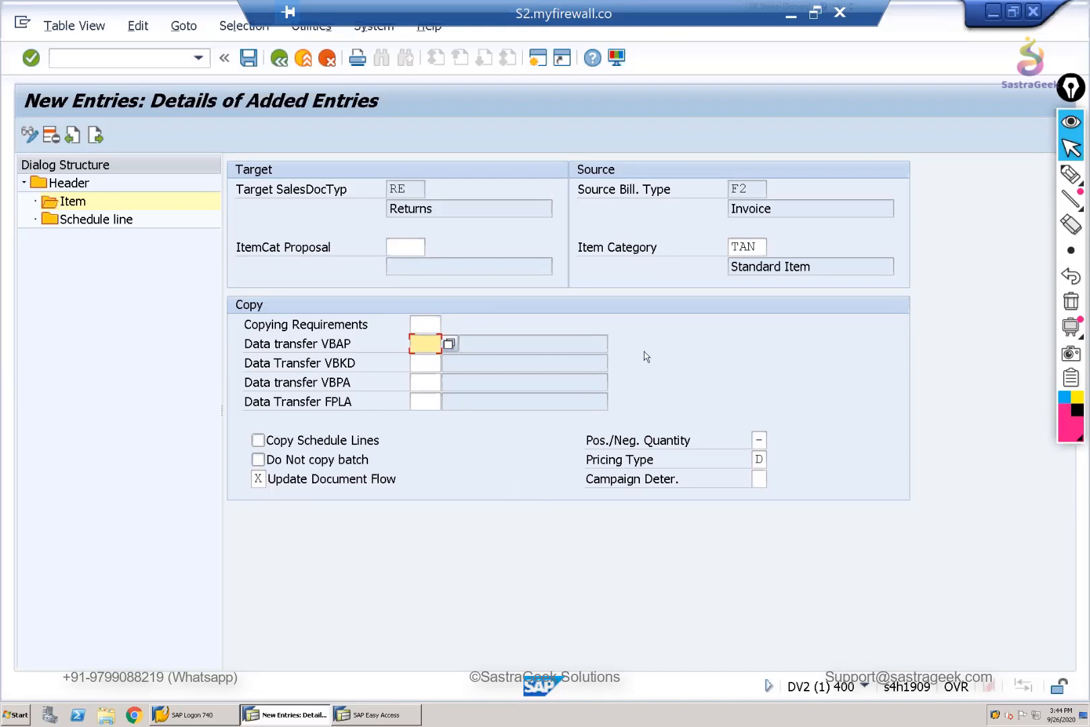
- Check the schedule line level, then save the F2 to RE copying control with its customizing request and return to the IMG
double_click(75, 222)
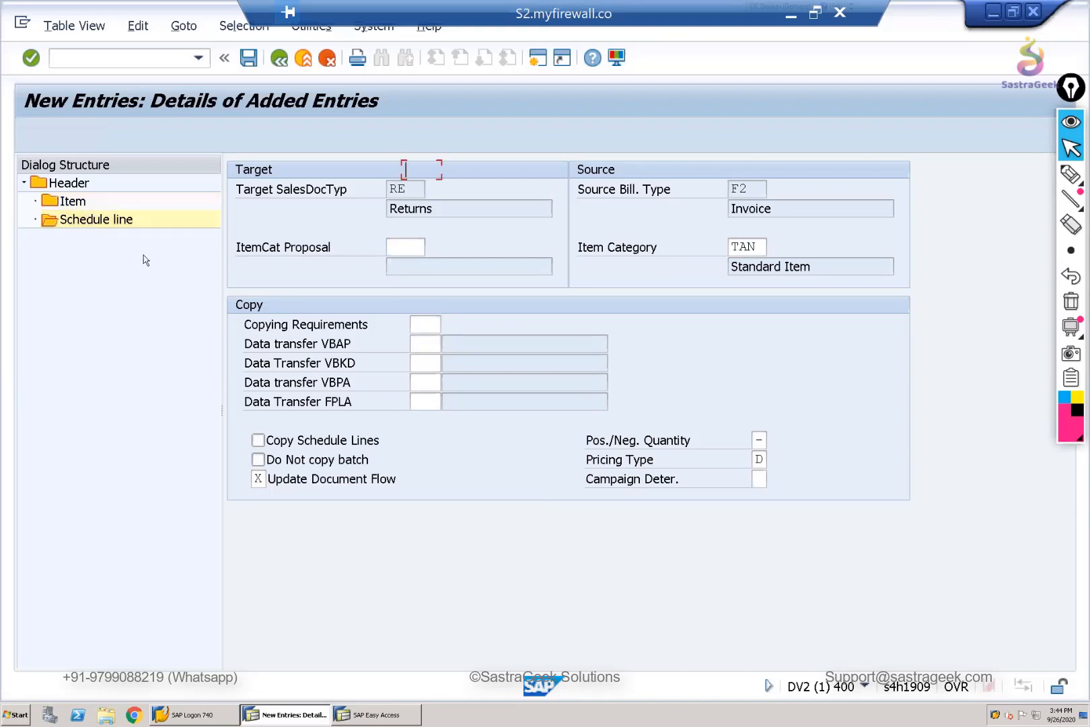
left_click(279, 57)
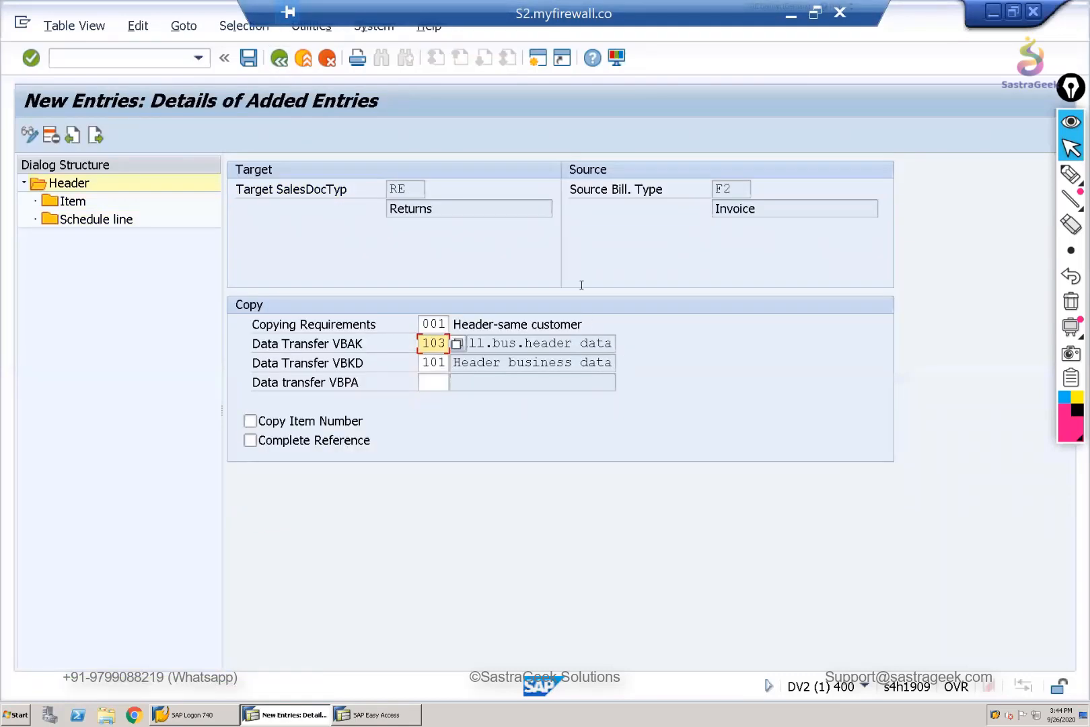
key("ctrl+s")
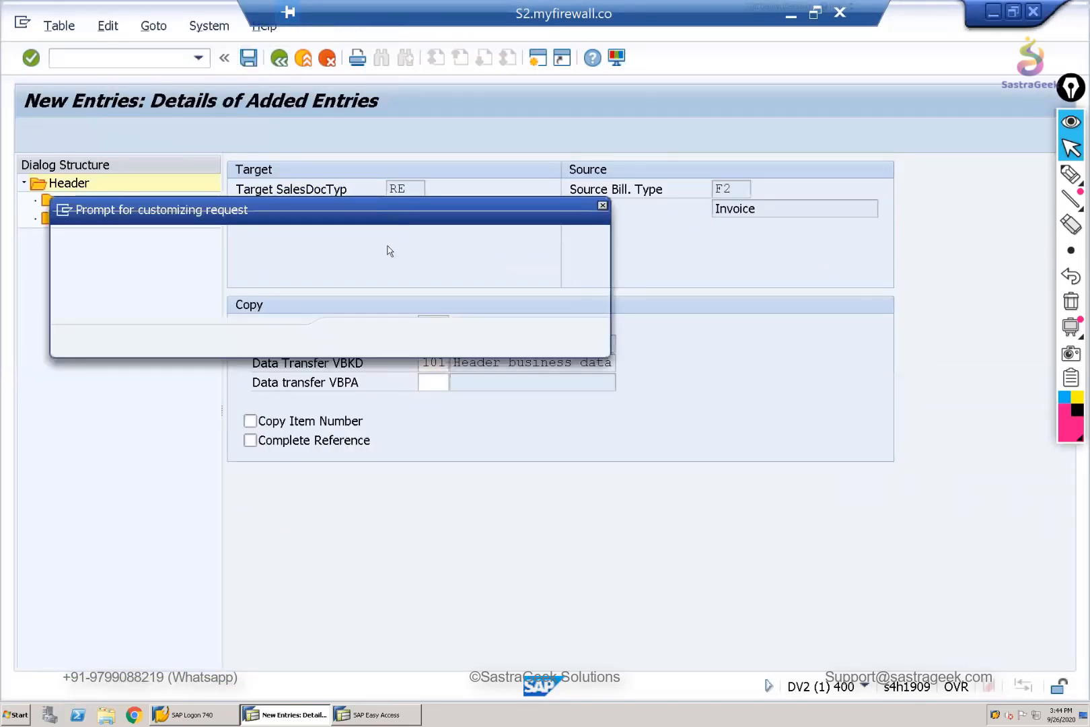
left_click(352, 340)
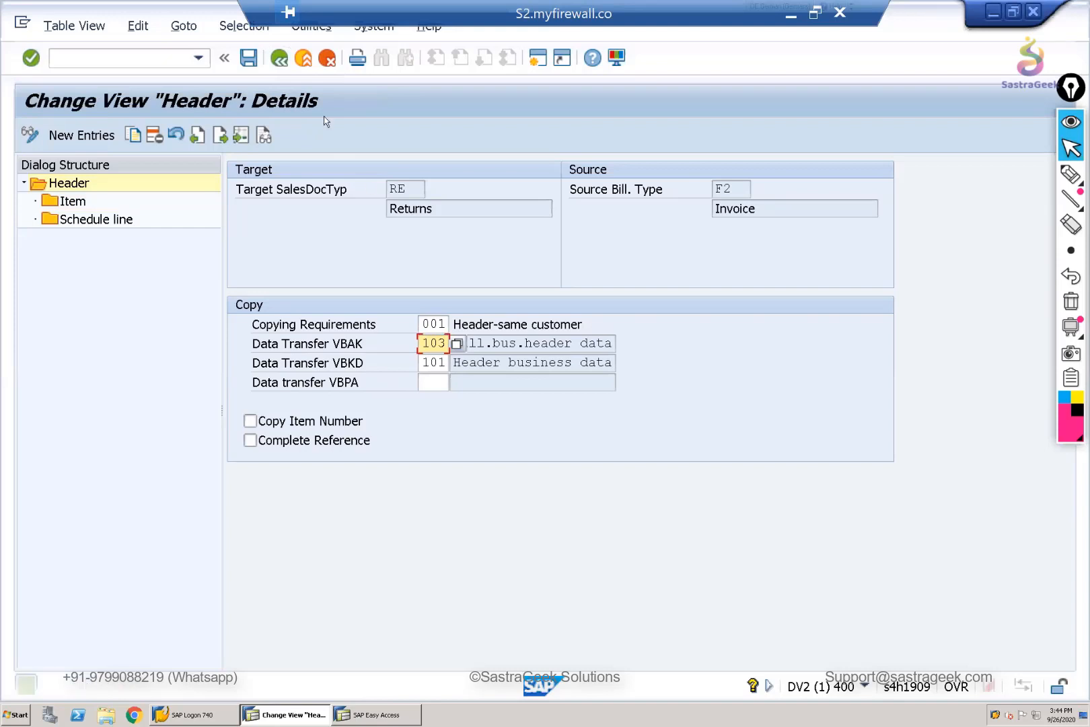
left_click(279, 62)
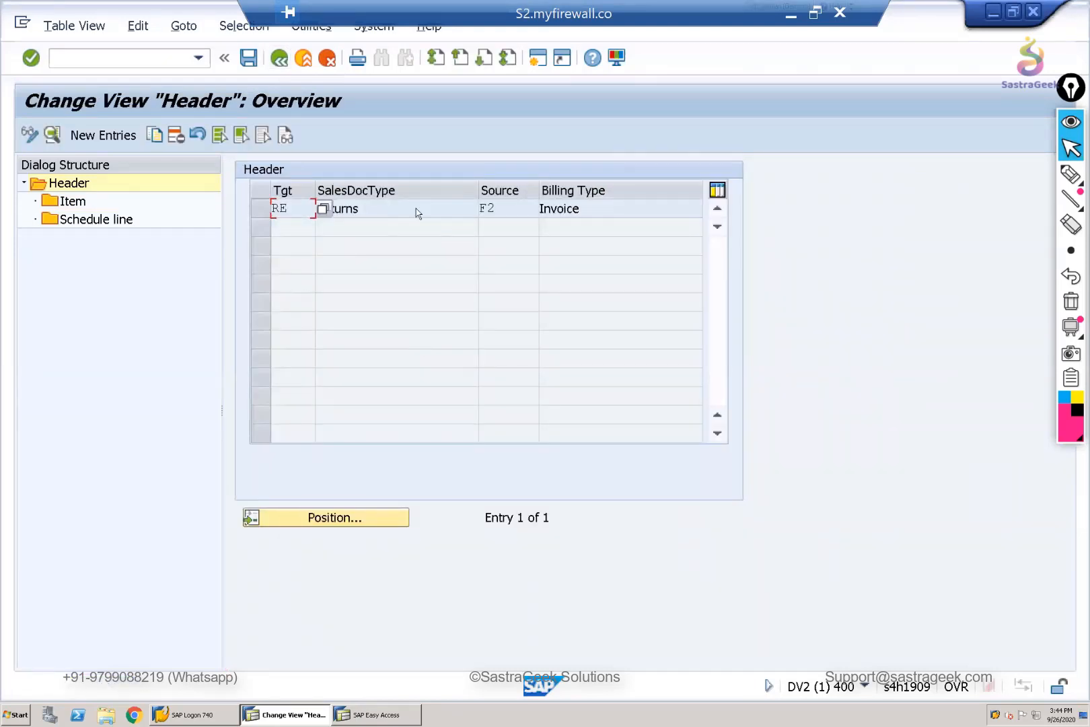
left_click(278, 60)
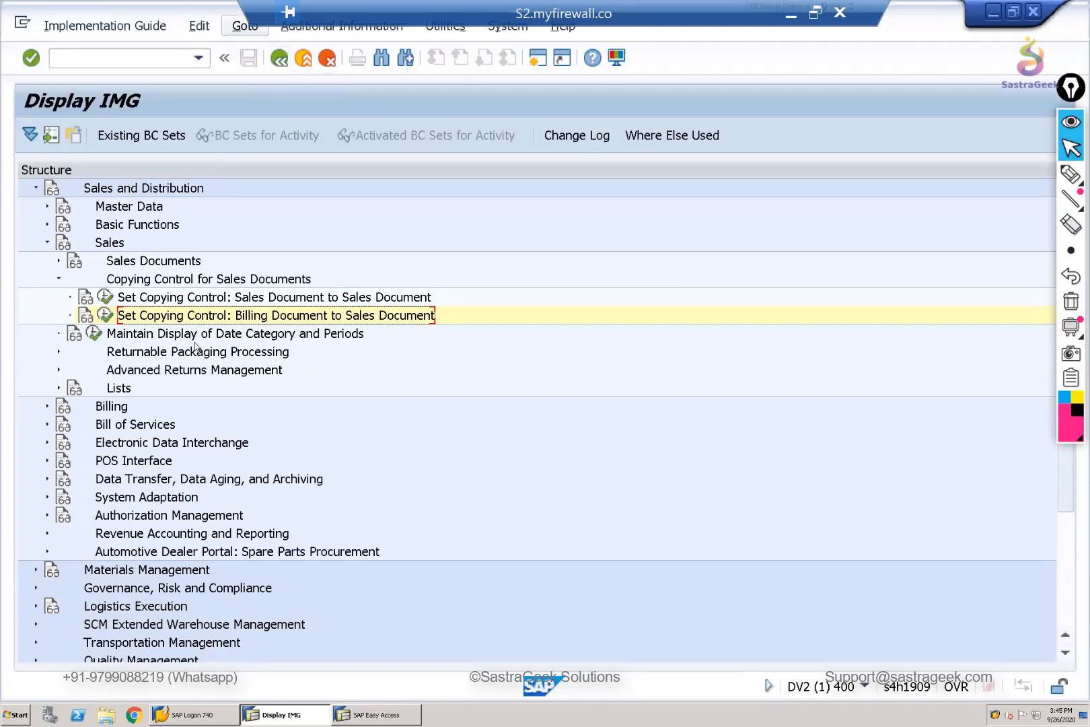
- Open Set Copying Control: Sales Document to Sales Document and position the header list at target type ZQT
left_click(108, 313)
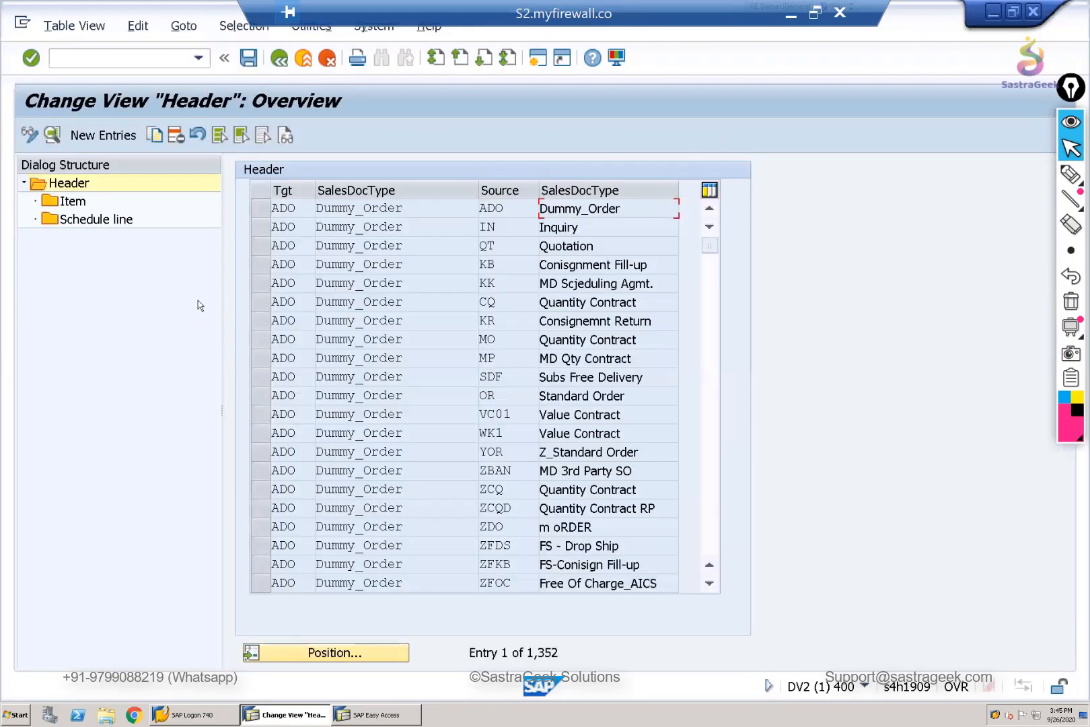
left_click(361, 658)
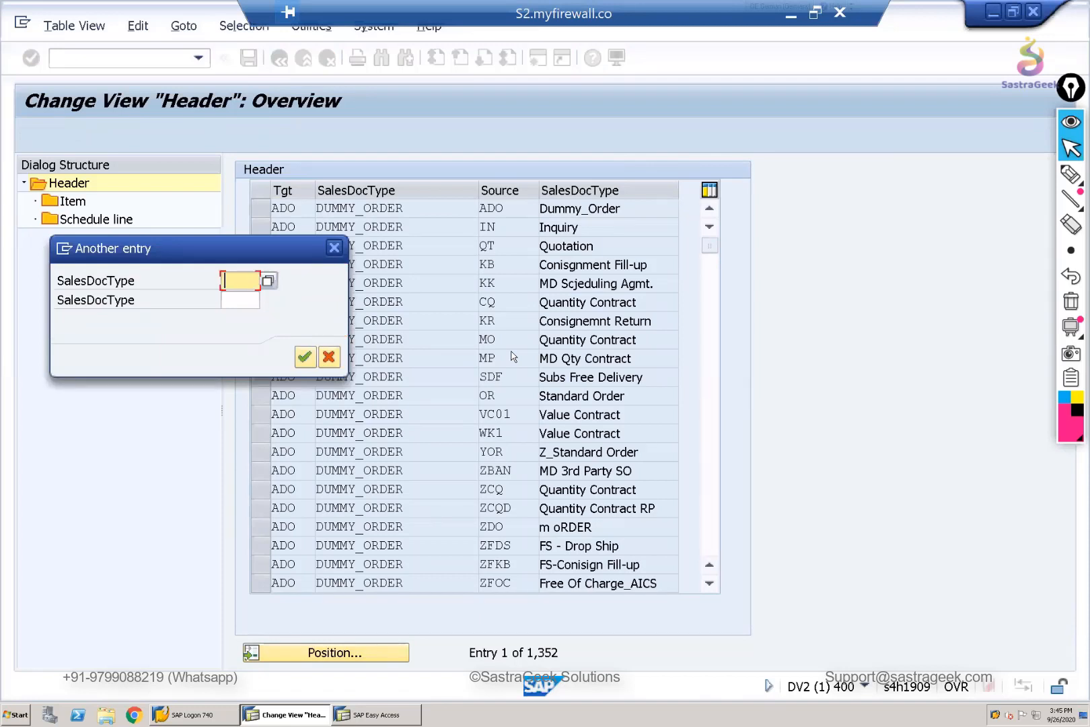
type("ZQT")
left_click(306, 363)
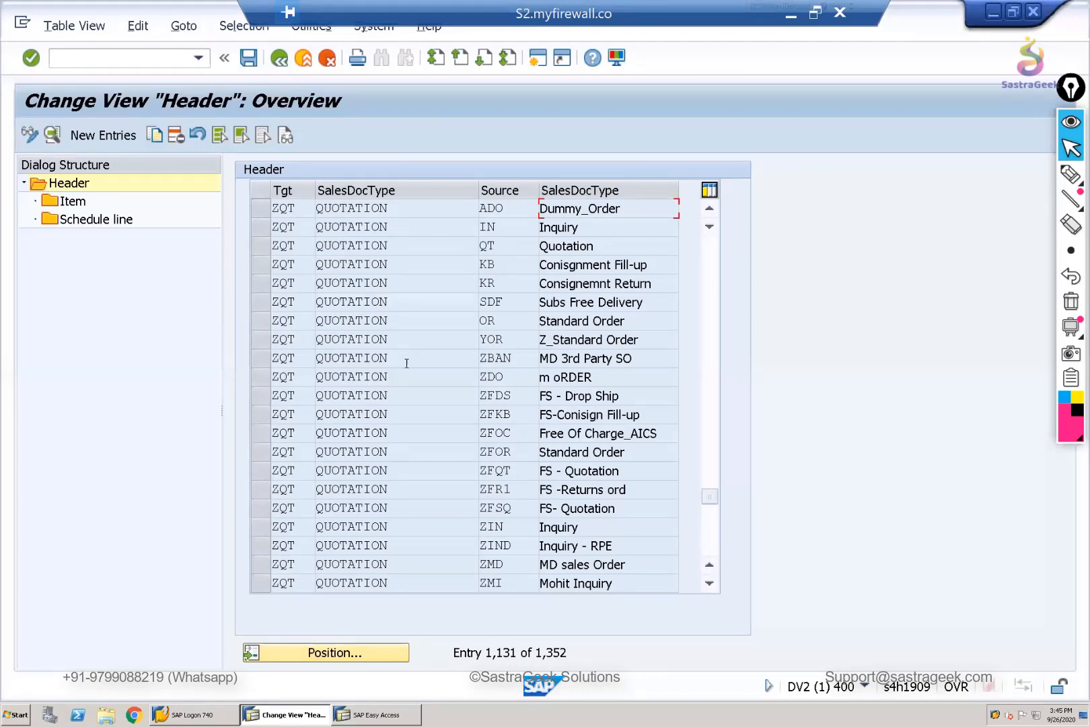
- Look through the source document types for target ZQT, including ZIND, and continue to the ZQTD entries
scroll(501, 465, "down", 1)
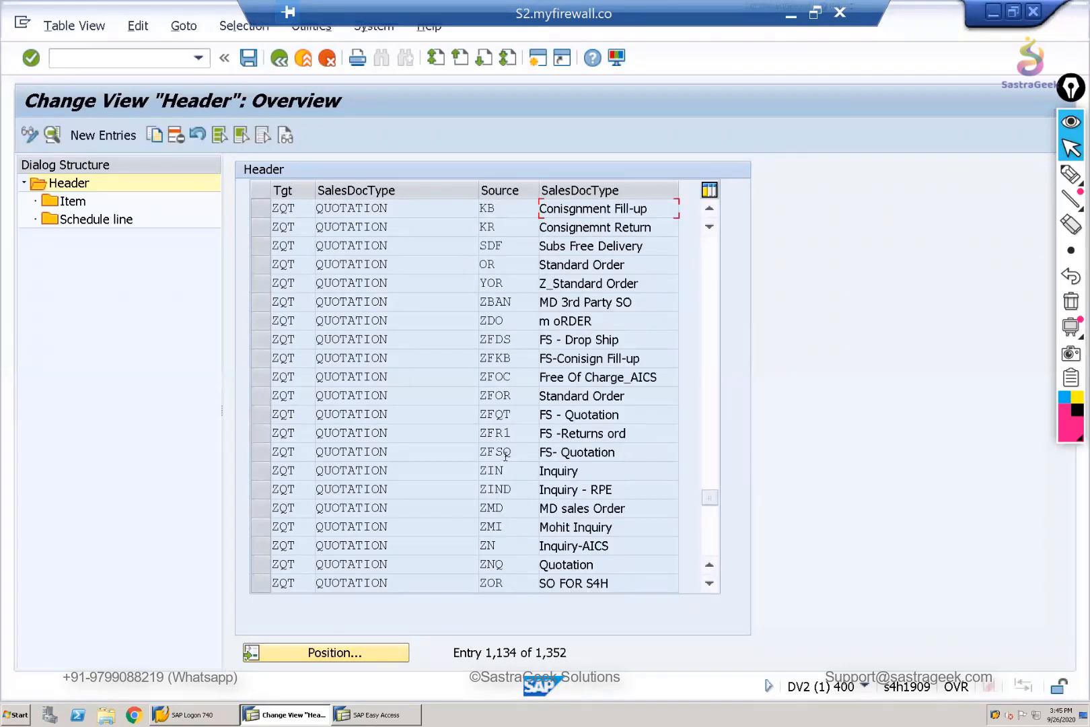
left_click(521, 494)
left_click_drag(512, 489, 480, 490)
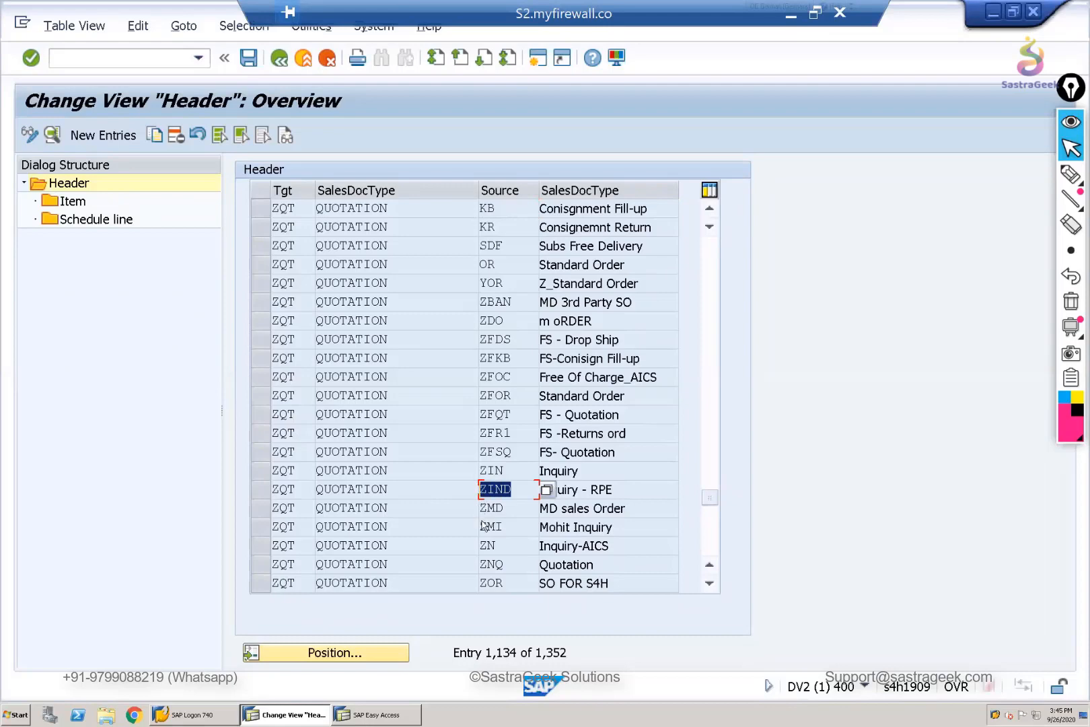
scroll(482, 523, "down", 4)
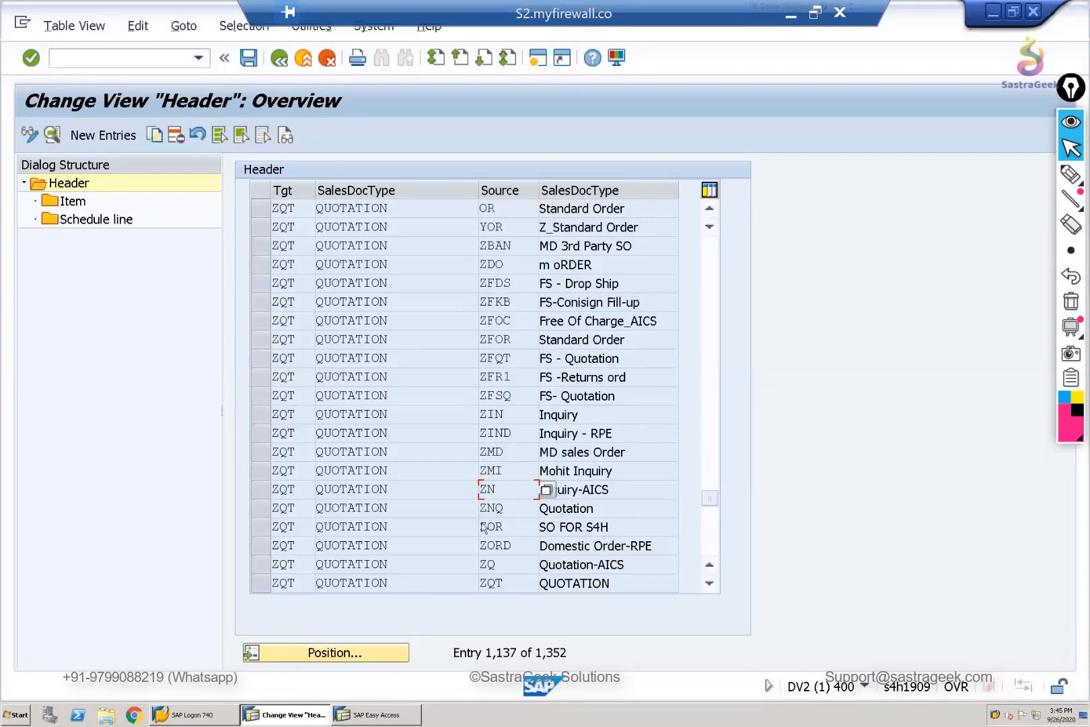
scroll(484, 529, "down", 9)
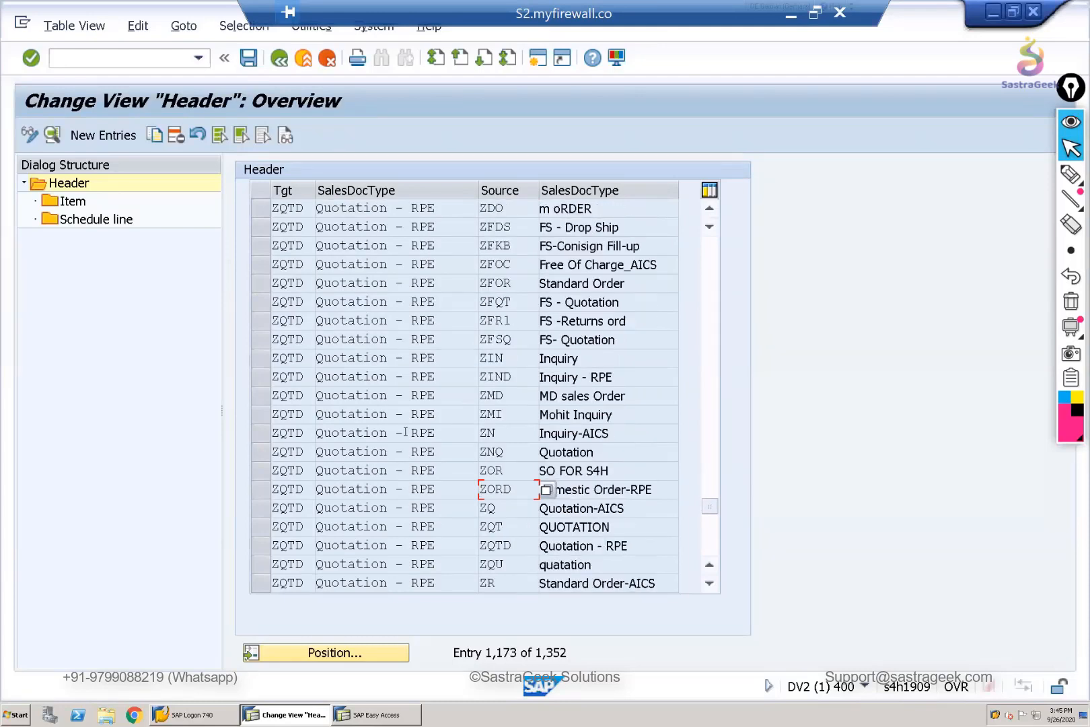
- Select the header entry from source ZORD to target ZQTD and examine its document types alongside the ZMD source entry
left_click(262, 497)
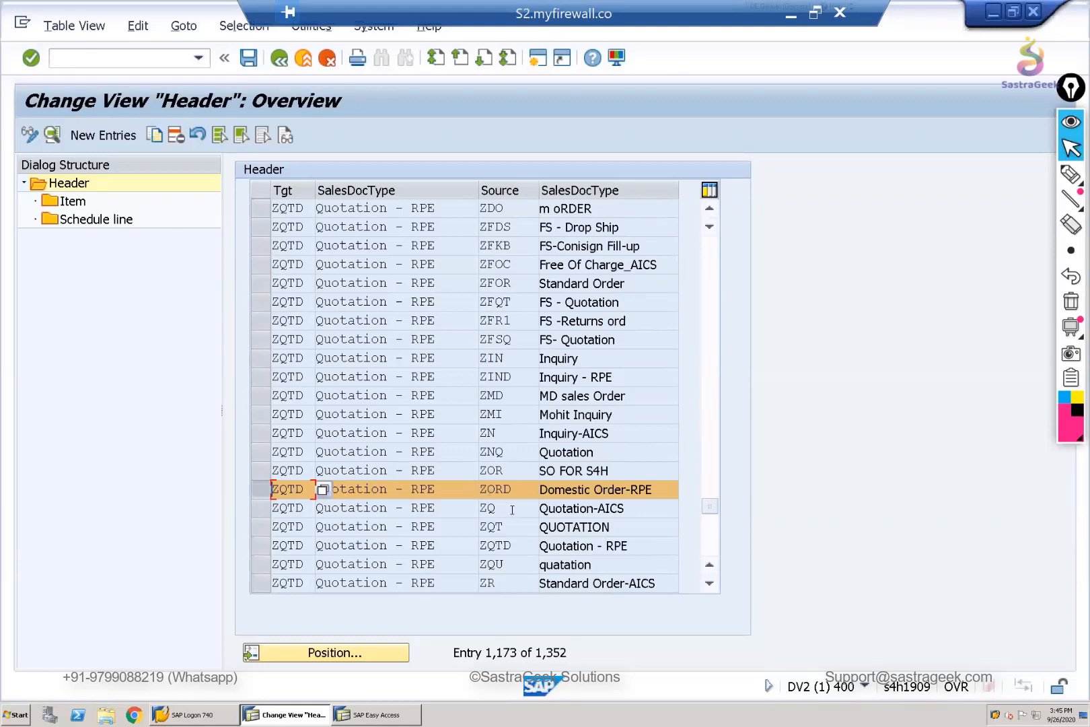
key("Tab")
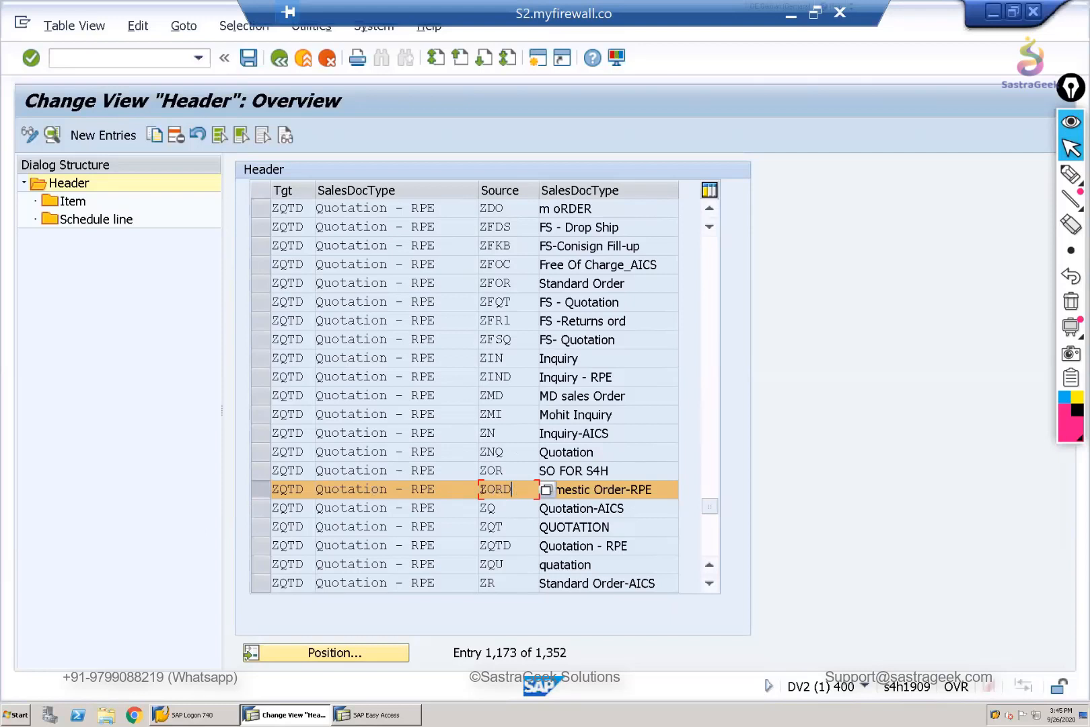
left_click_drag(513, 489, 478, 490)
left_click(304, 491)
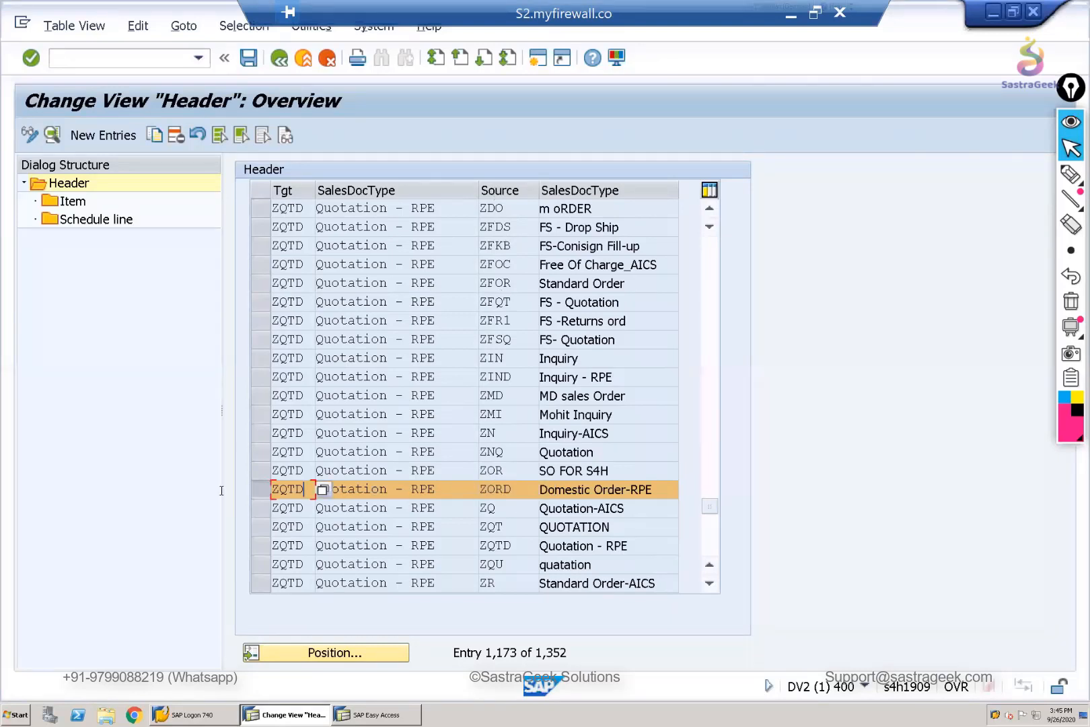
key("shift+Home")
left_click(518, 397)
key("shift+Home")
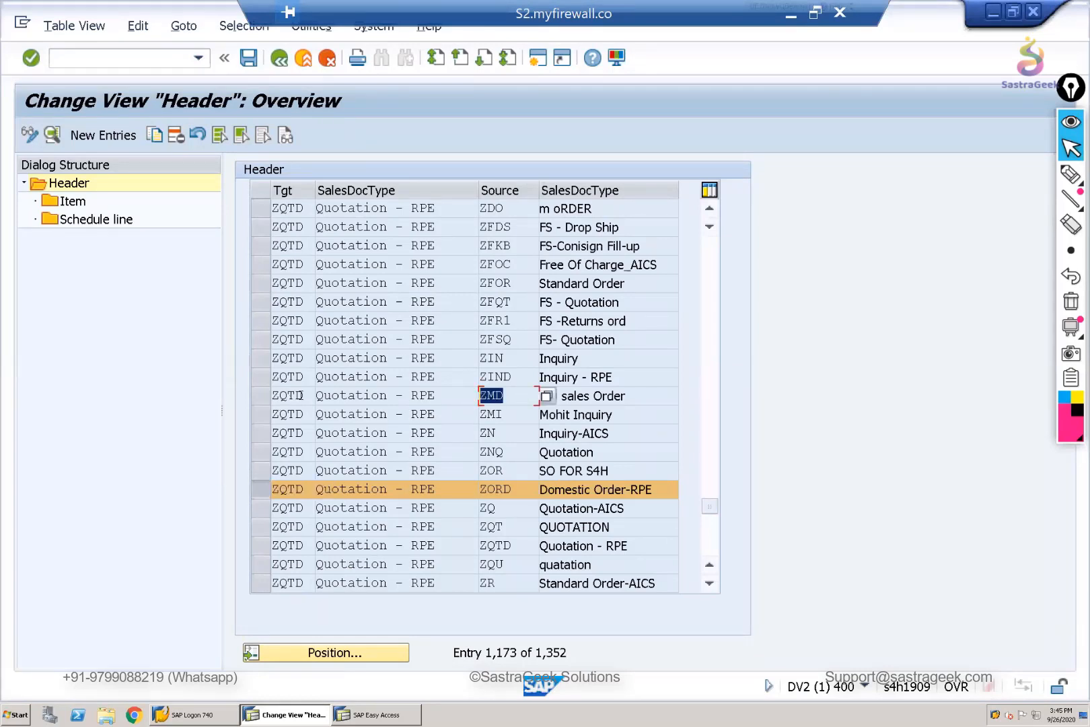
left_click_drag(296, 396, 247, 395)
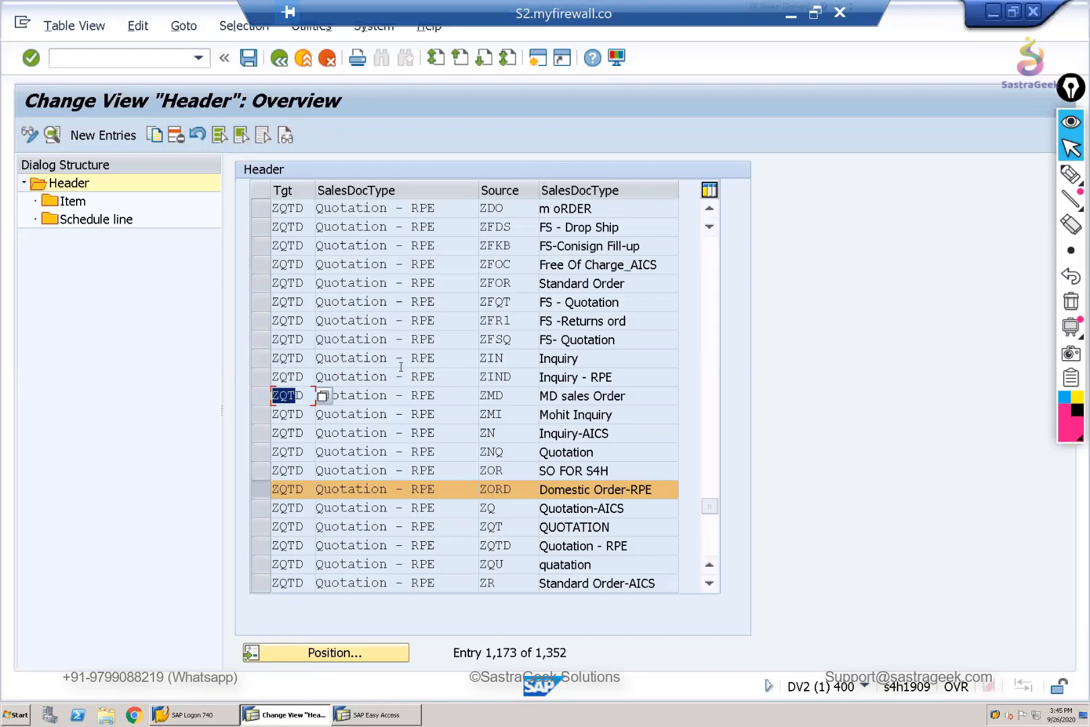
left_click(283, 401)
left_click(466, 498)
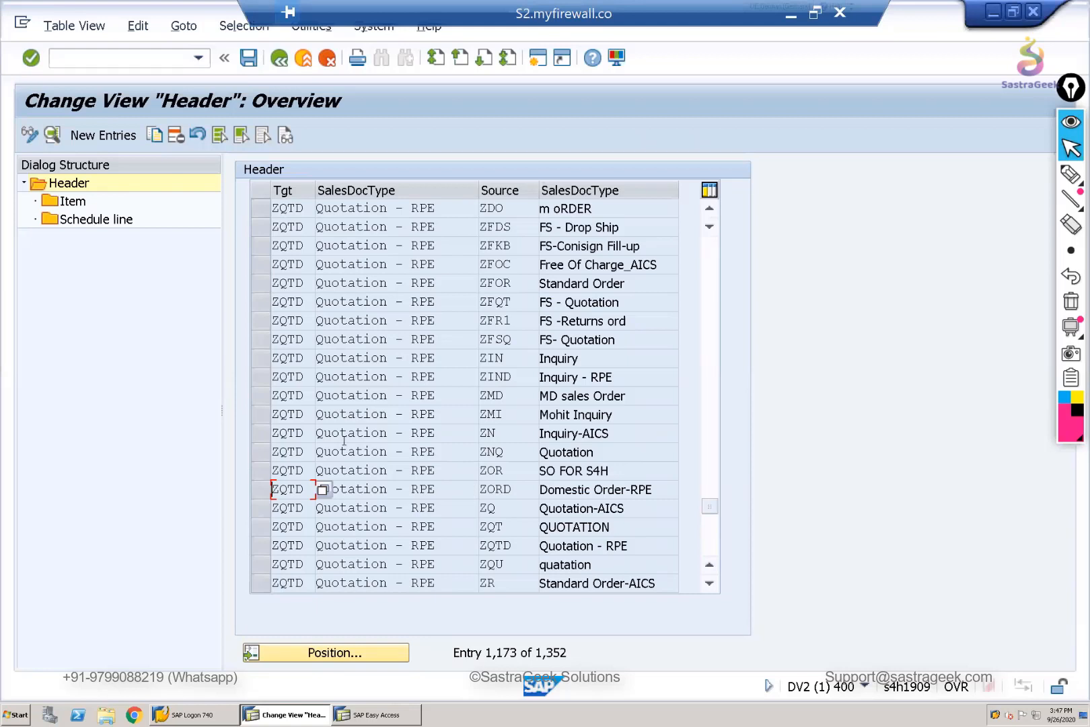
left_click(471, 437)
left_click(504, 543)
- Start a selection by contents on the header list using From SalesDoc Type and Target SalesDocTyp as criteria
left_click(231, 32)
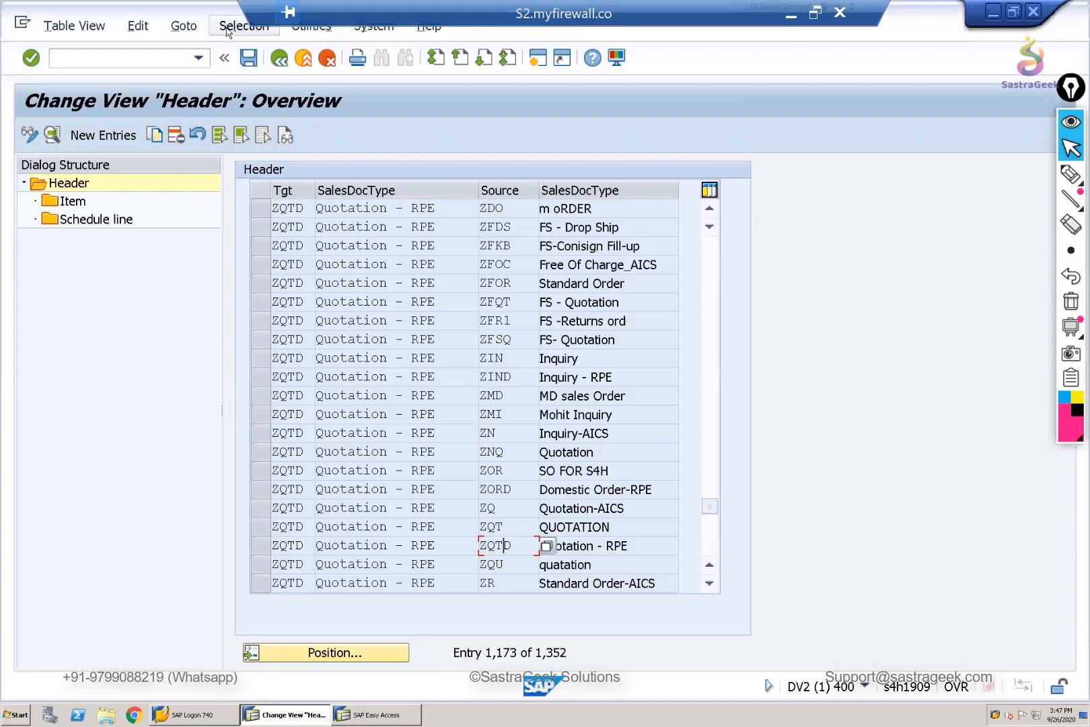
left_click(240, 54)
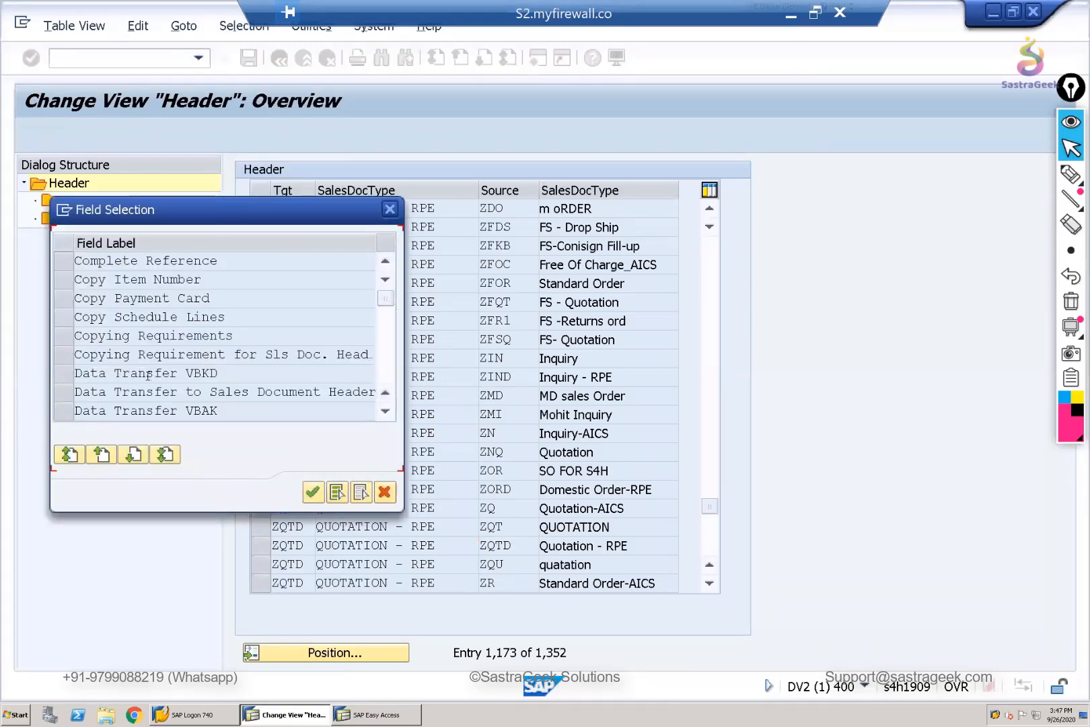
scroll(148, 375, "down", 2)
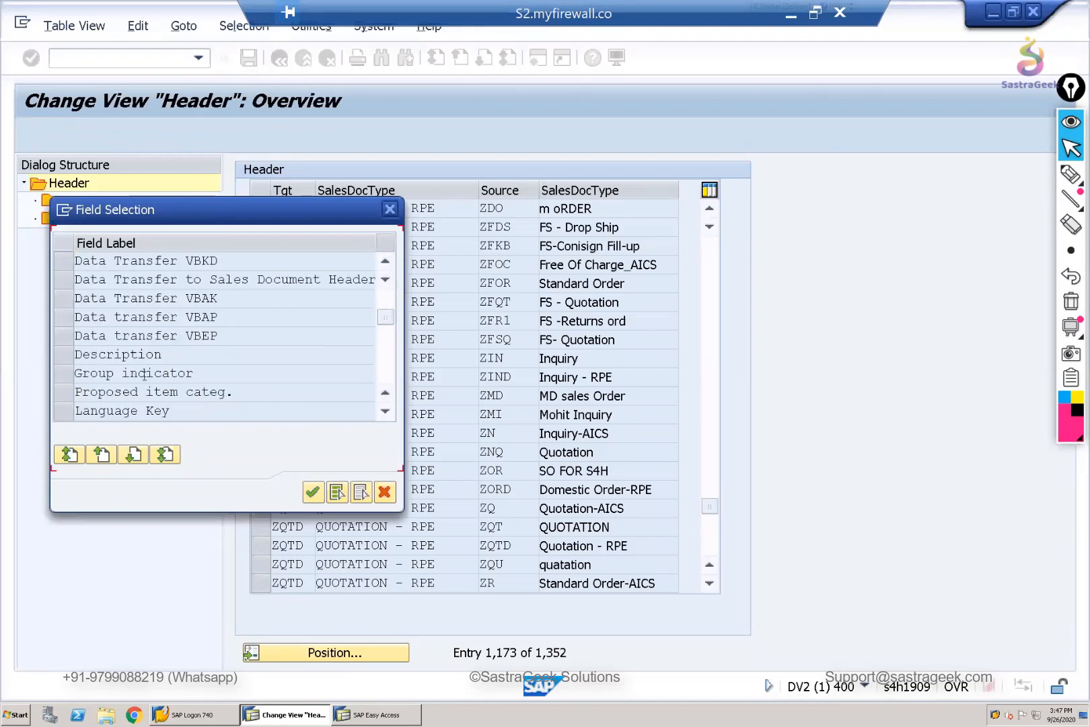
scroll(143, 375, "down", 2)
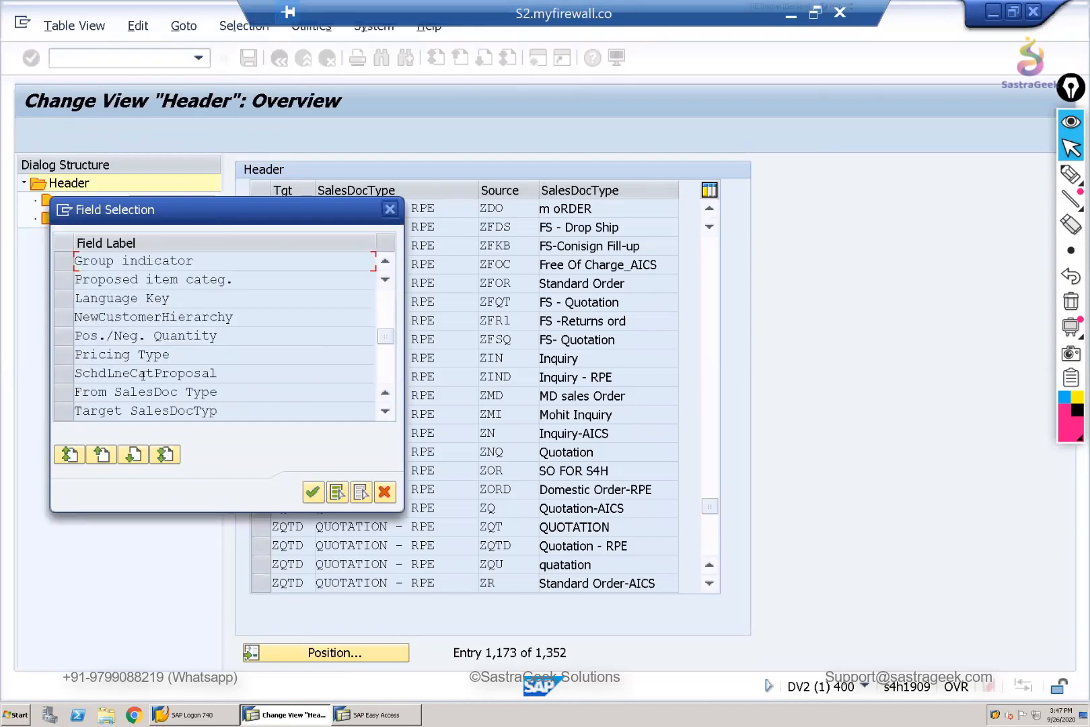
left_click(62, 397)
left_click(64, 412, "shift")
left_click(312, 493)
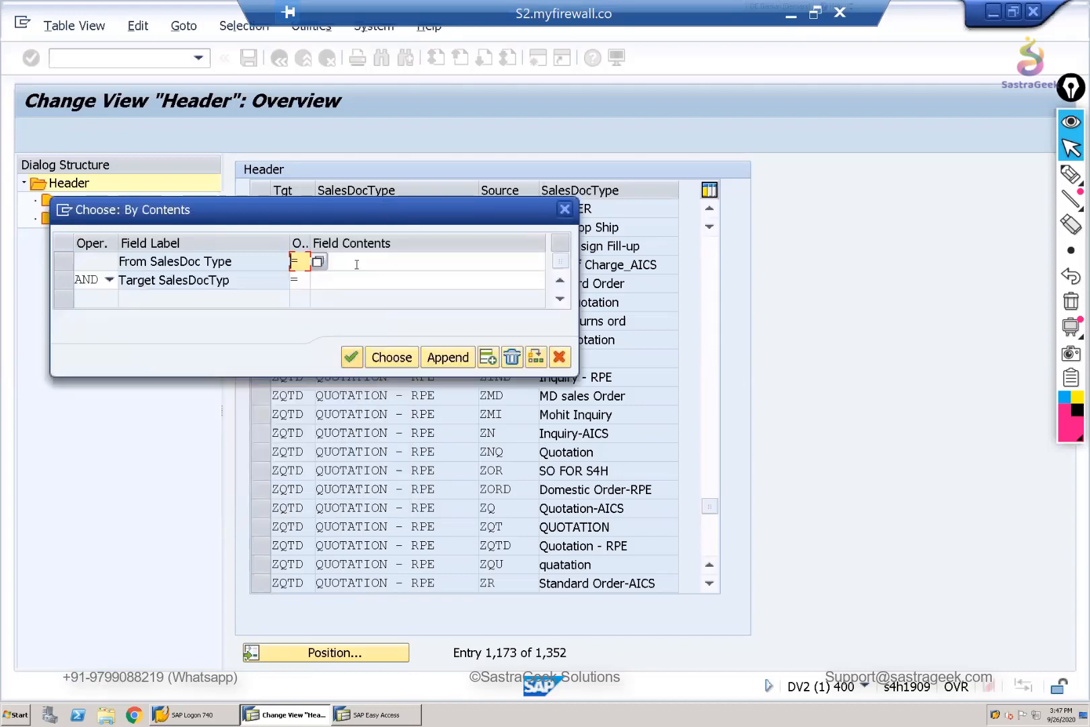
- Choose the header entry with source ZQTD and target ZORD, and turn off Copy Item Number in its details
left_click(356, 262)
type("ZQTD")
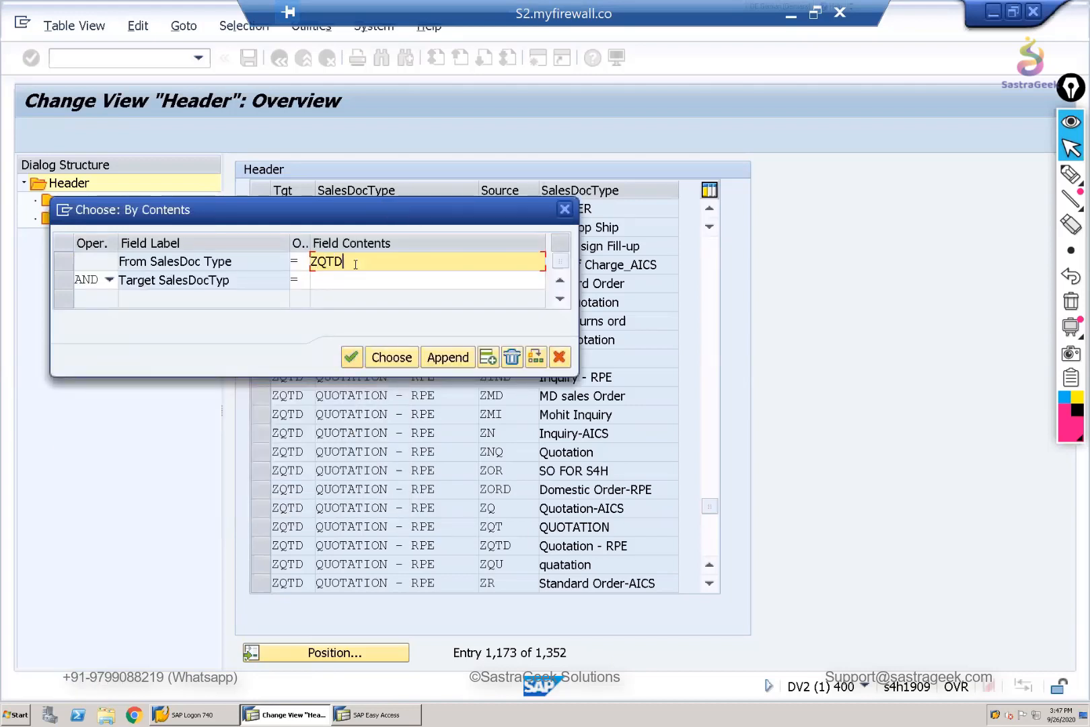
left_click(332, 281)
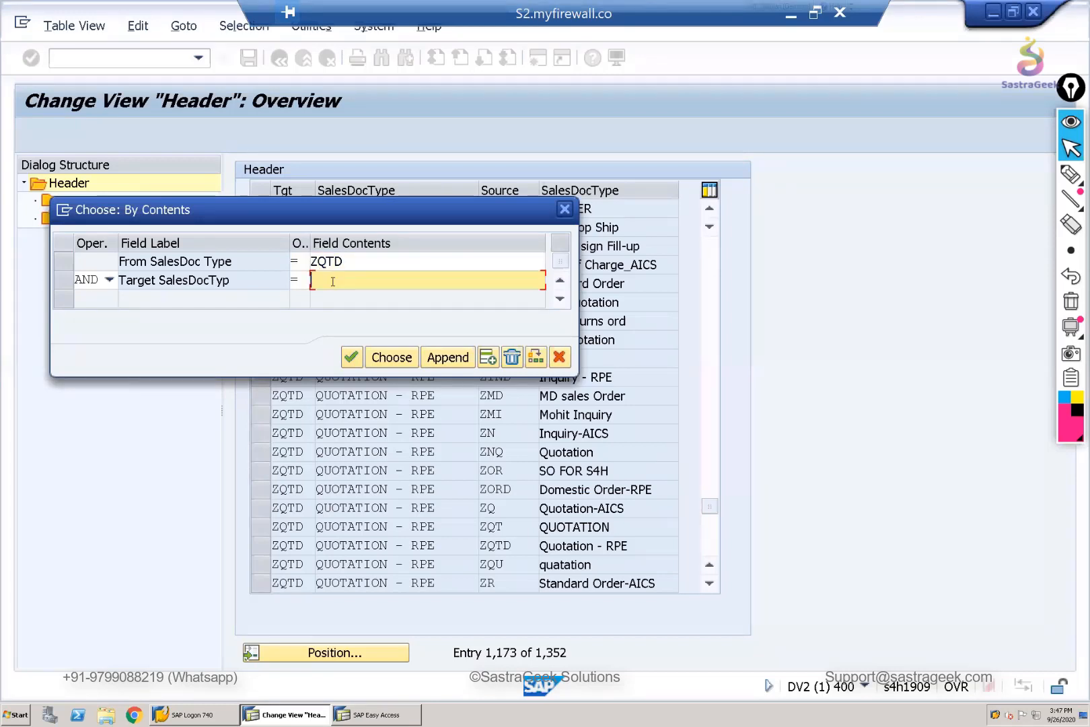
type("ZORD")
key("Return")
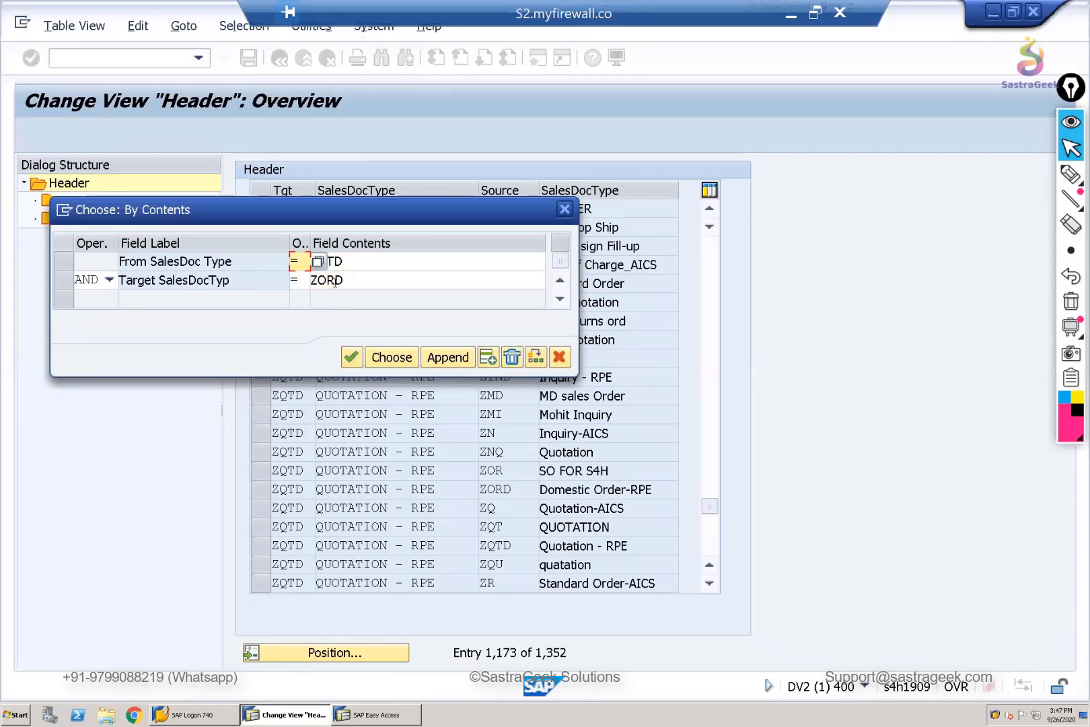
left_click(391, 356)
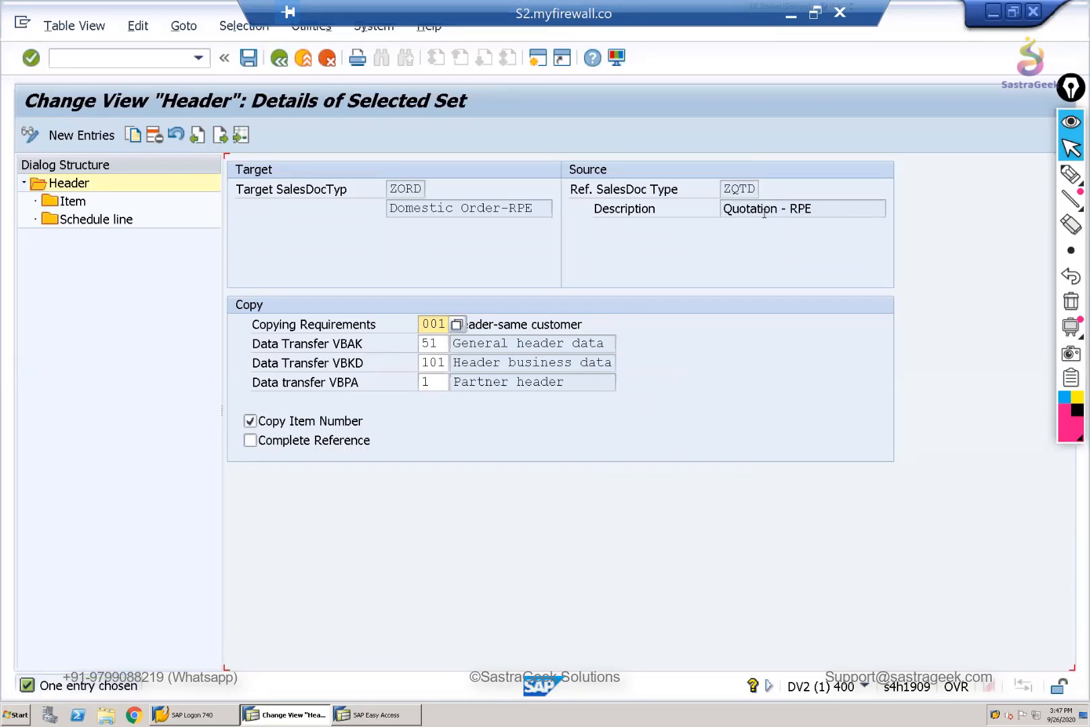
left_click_drag(834, 212, 764, 210)
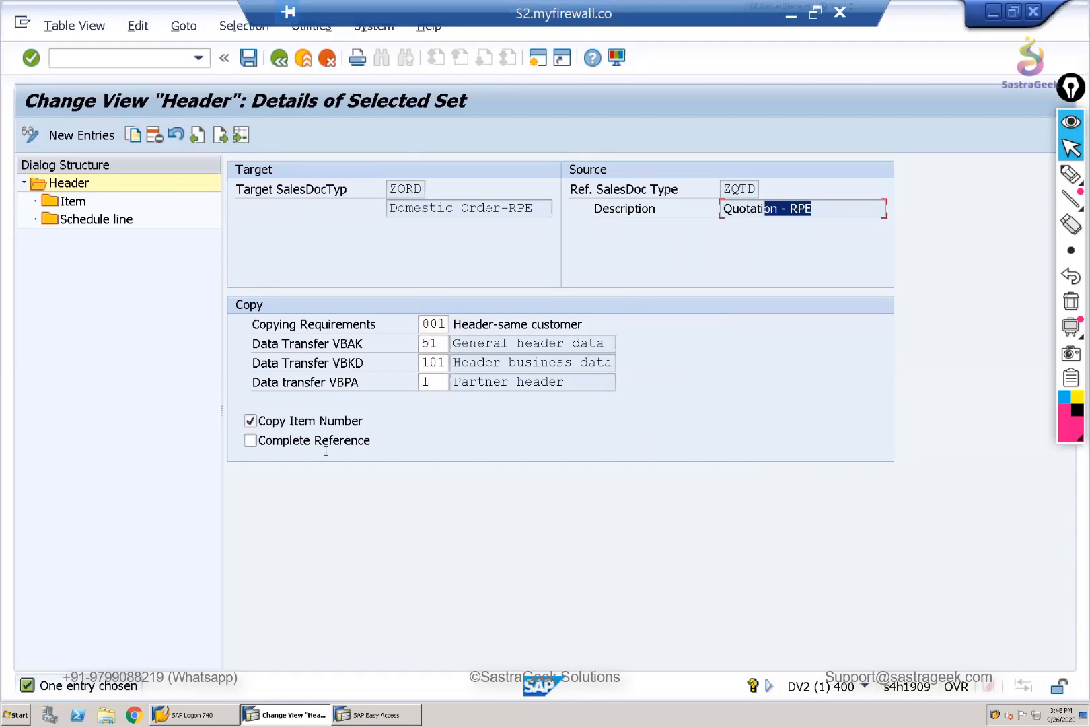
left_click(250, 422)
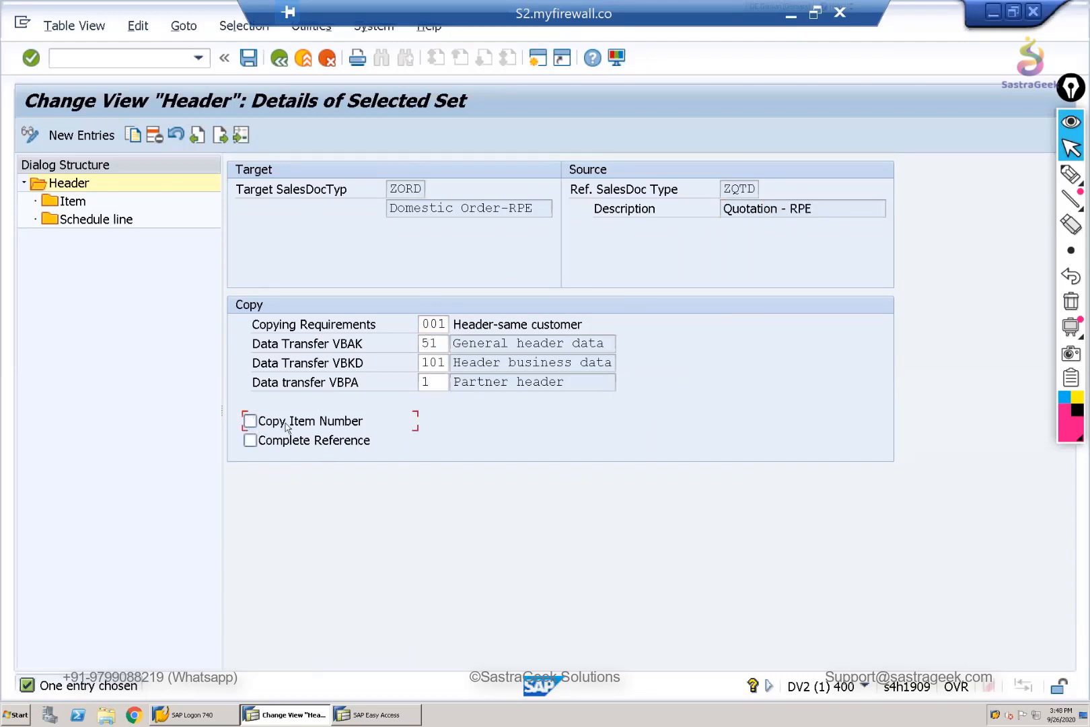
- Check the copying details of item category AGN for ZQTD to ZORD and save with customizing request DV2K901439
double_click(67, 202)
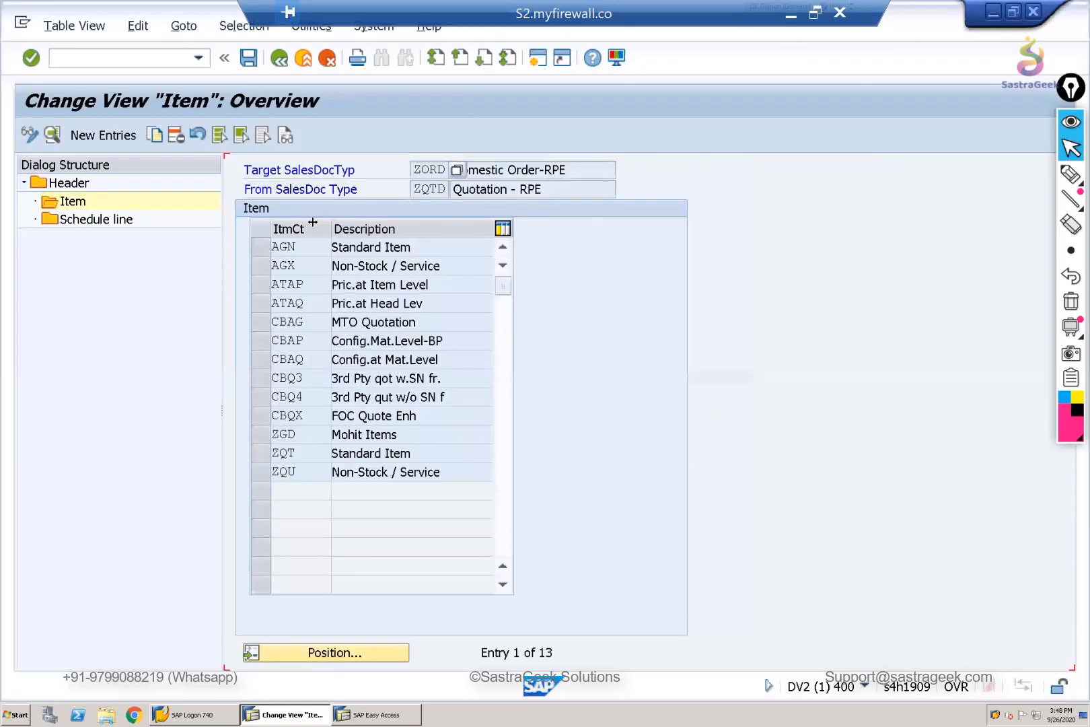
left_click(260, 247)
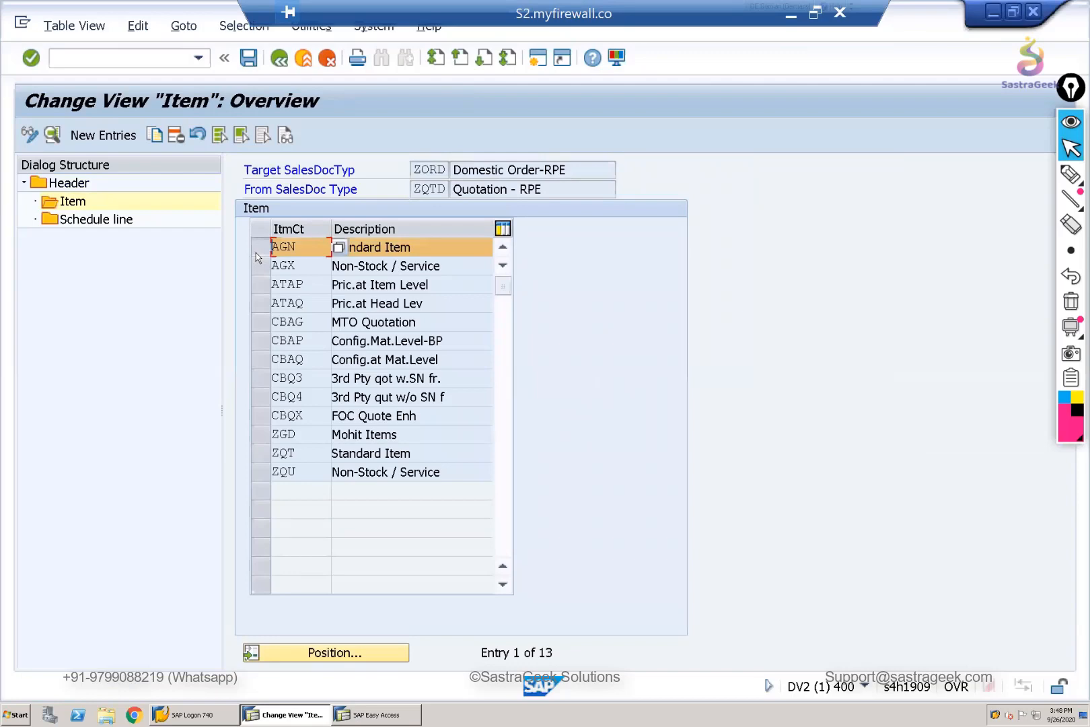
left_click(53, 135)
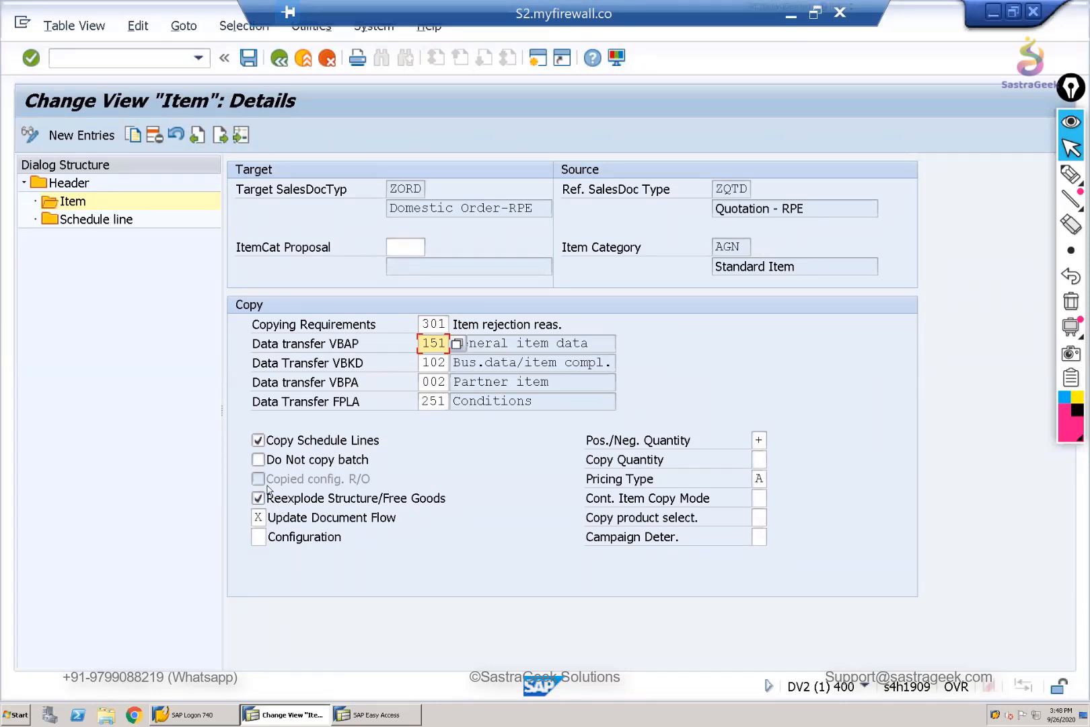
left_click(279, 61)
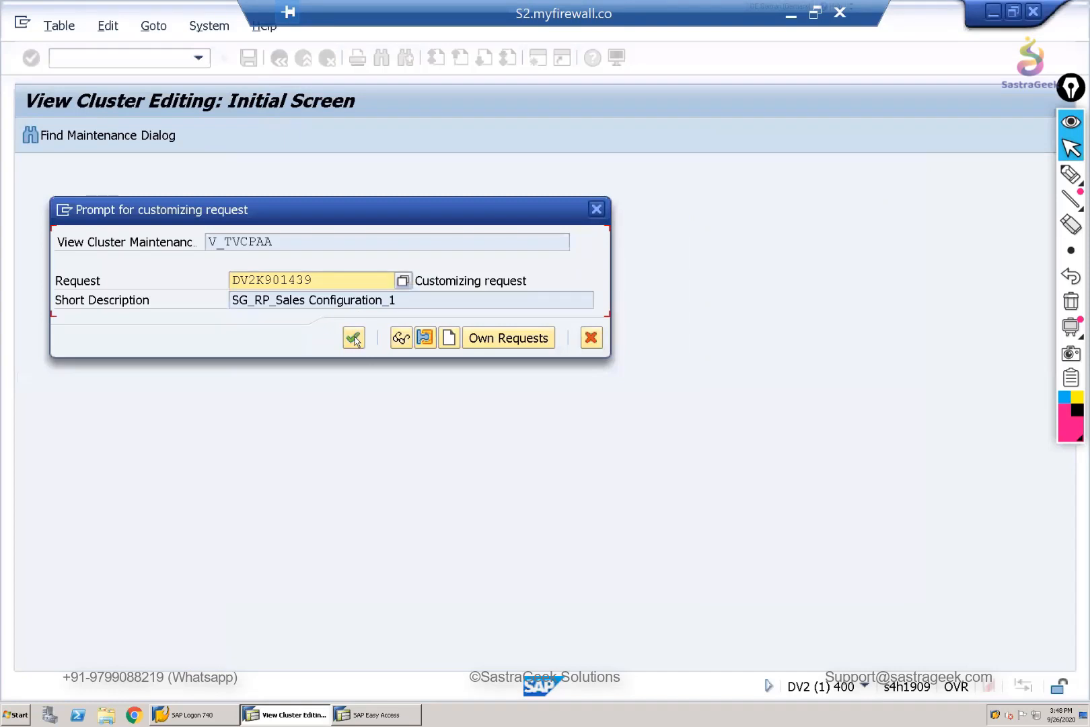
left_click(354, 343)
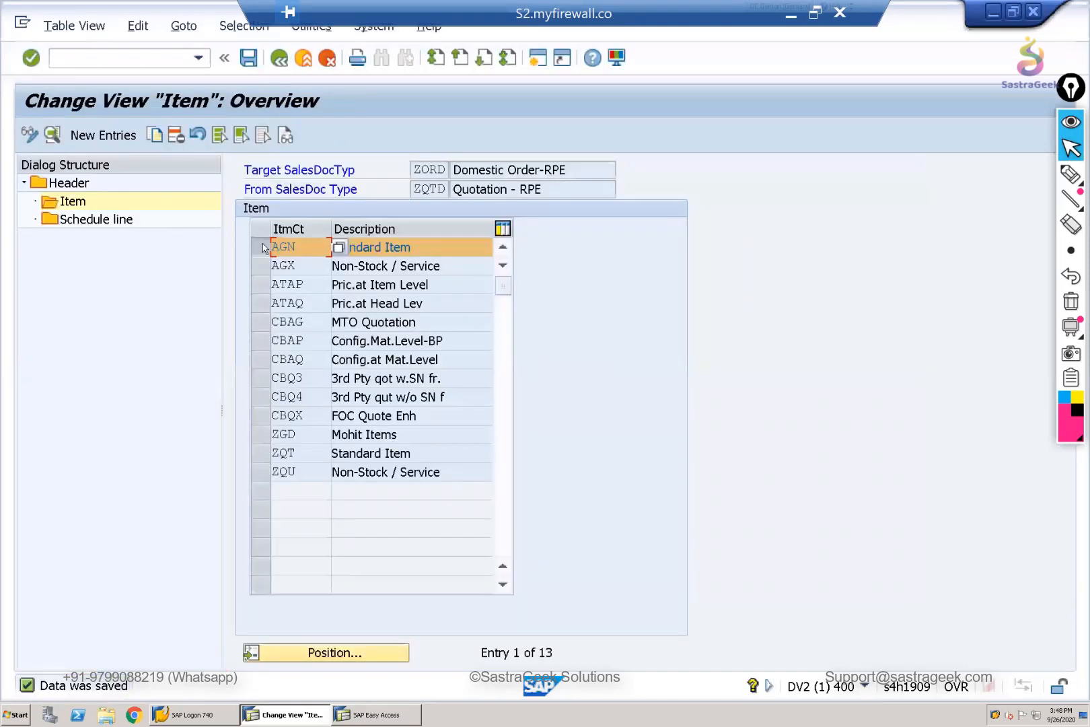
- Delete item categories ZGD, ZQT and ZQU from the ZQTD to ZORD item copying control and save
left_click(259, 438)
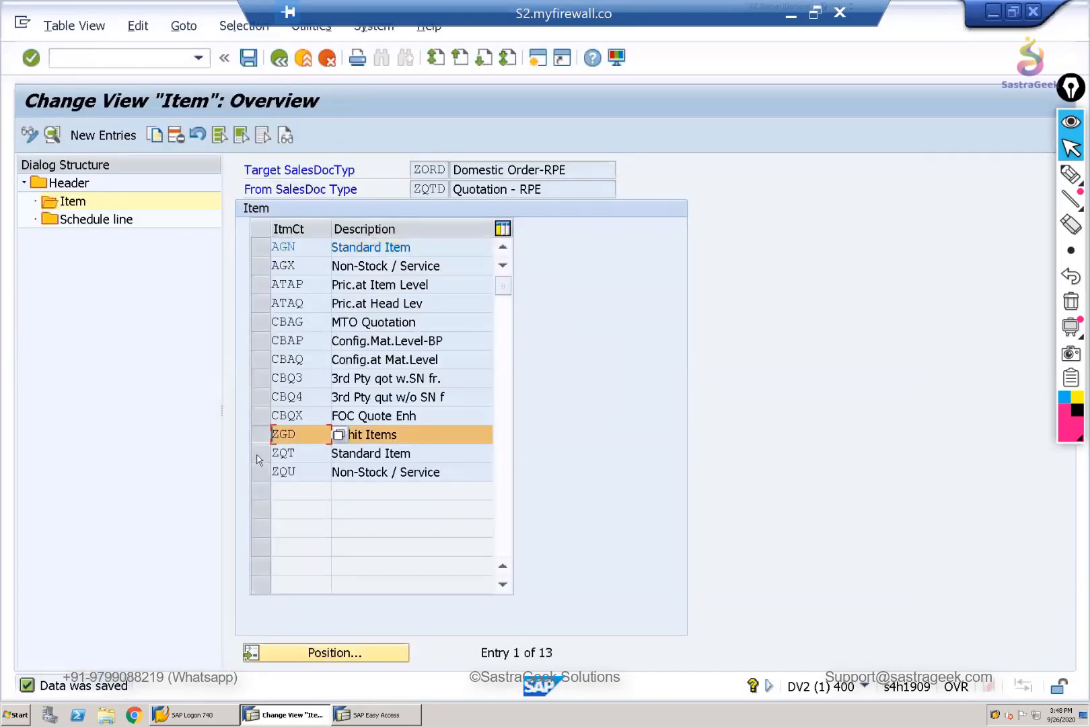
key("shift+Down")
key("shift+Down")
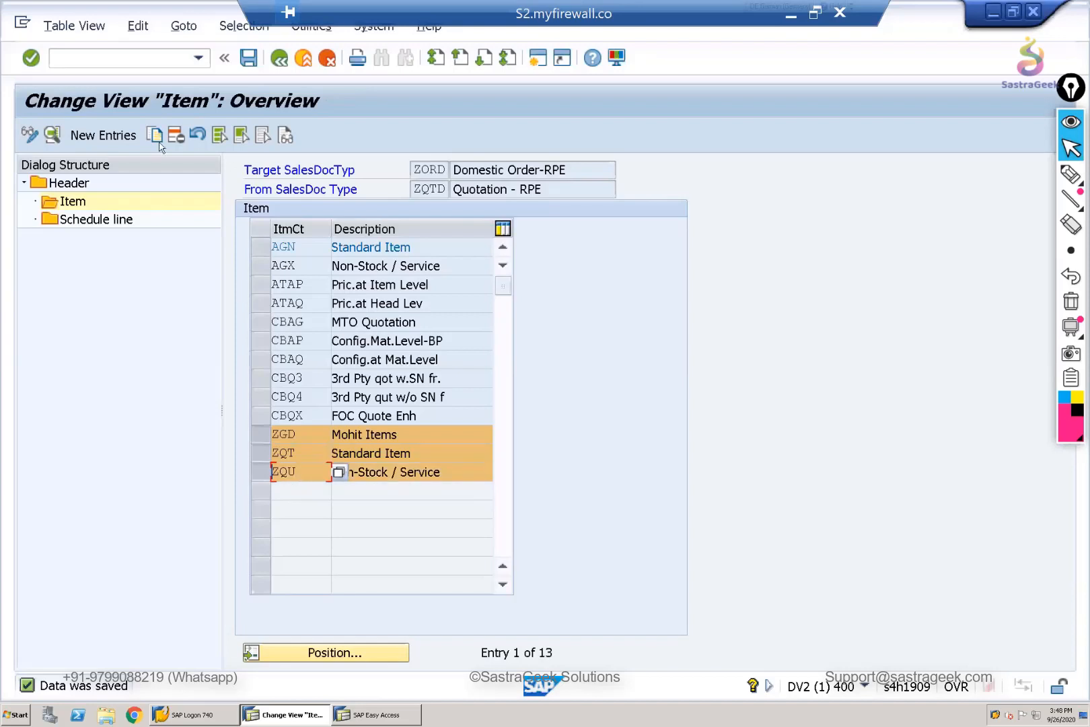
left_click(175, 137)
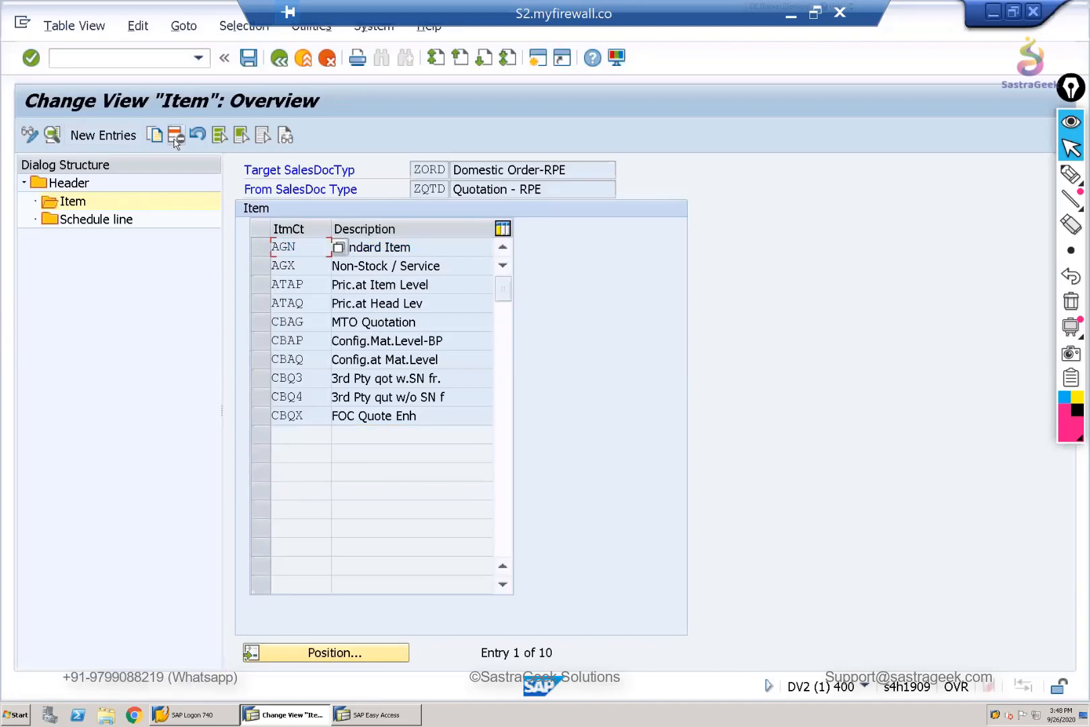
left_click(250, 58)
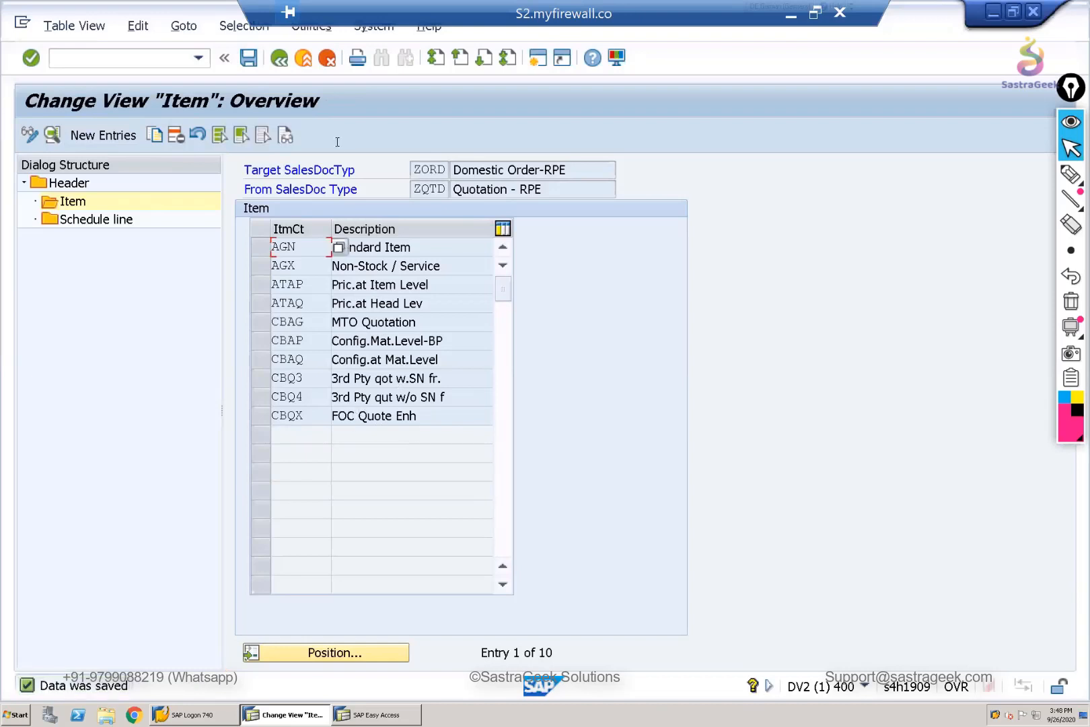
- Return to the header list and position it at target ZORD with source ZCQD
left_click(276, 62)
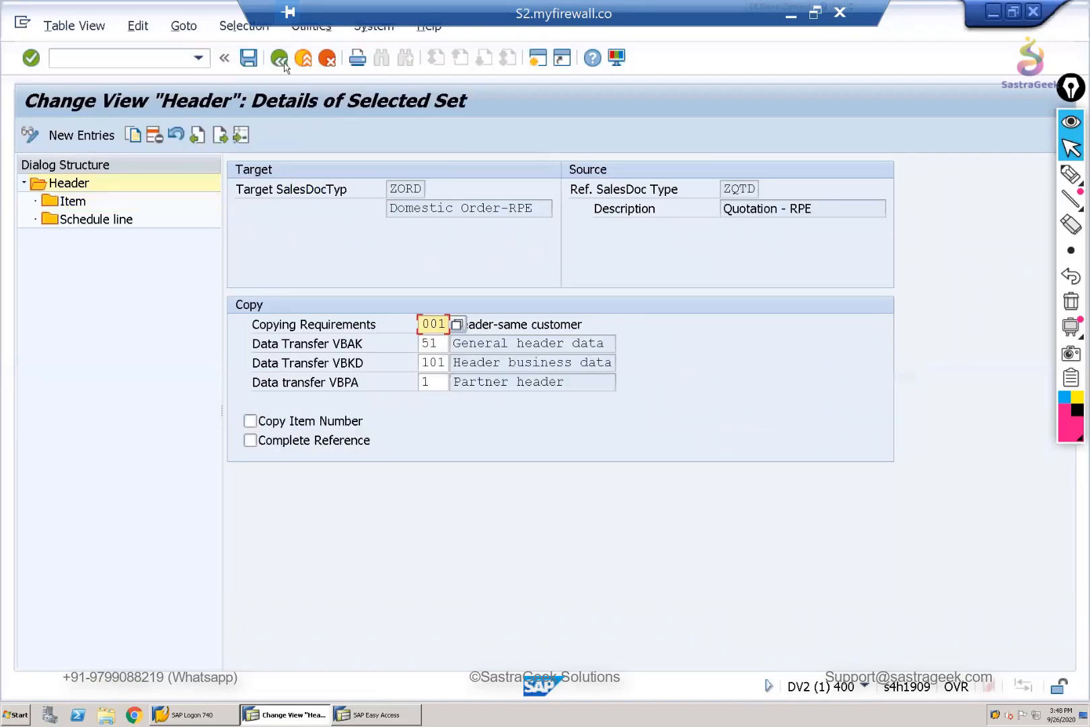
left_click(280, 63)
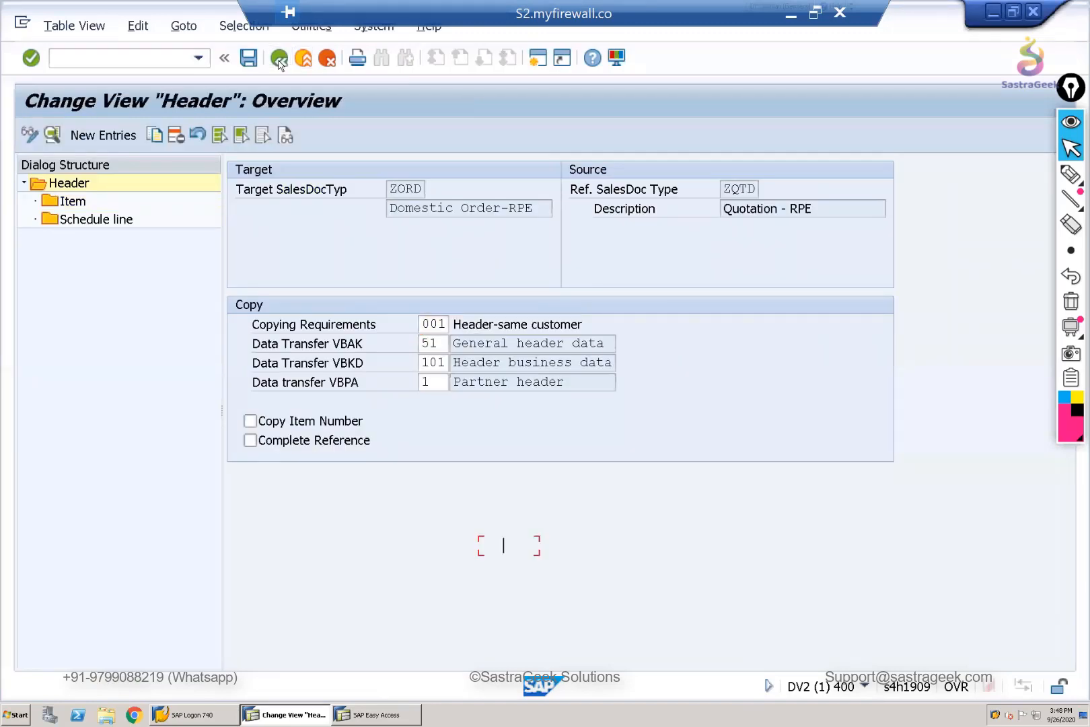
left_click(382, 646)
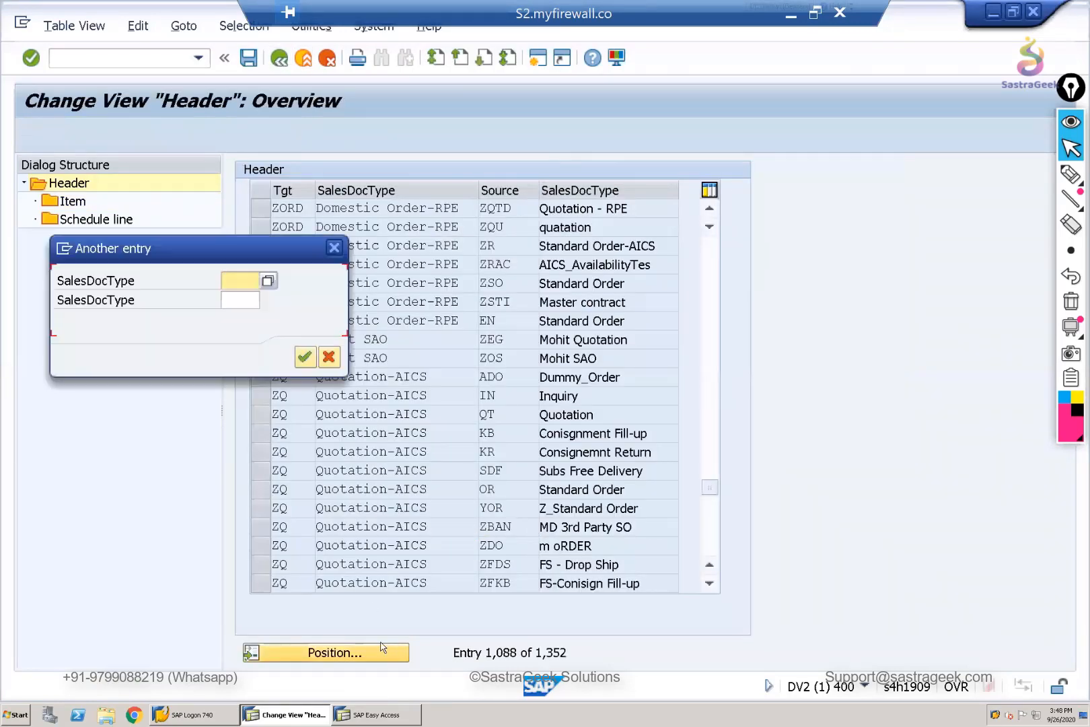
left_click(329, 357)
left_click(243, 281)
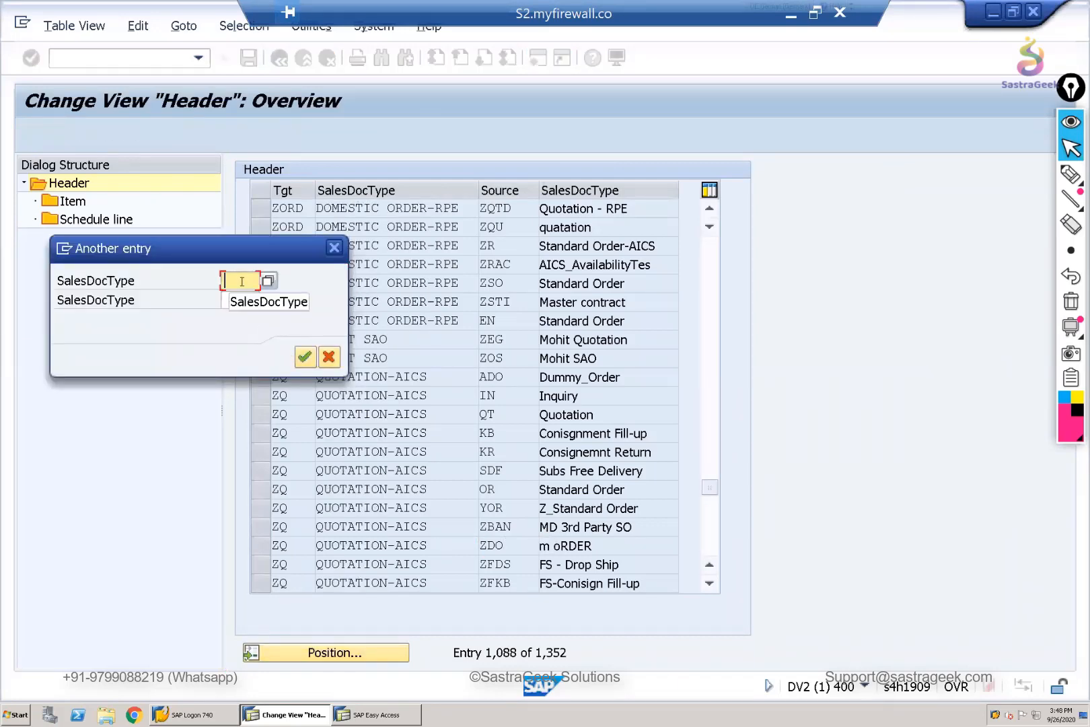
type("ZORD")
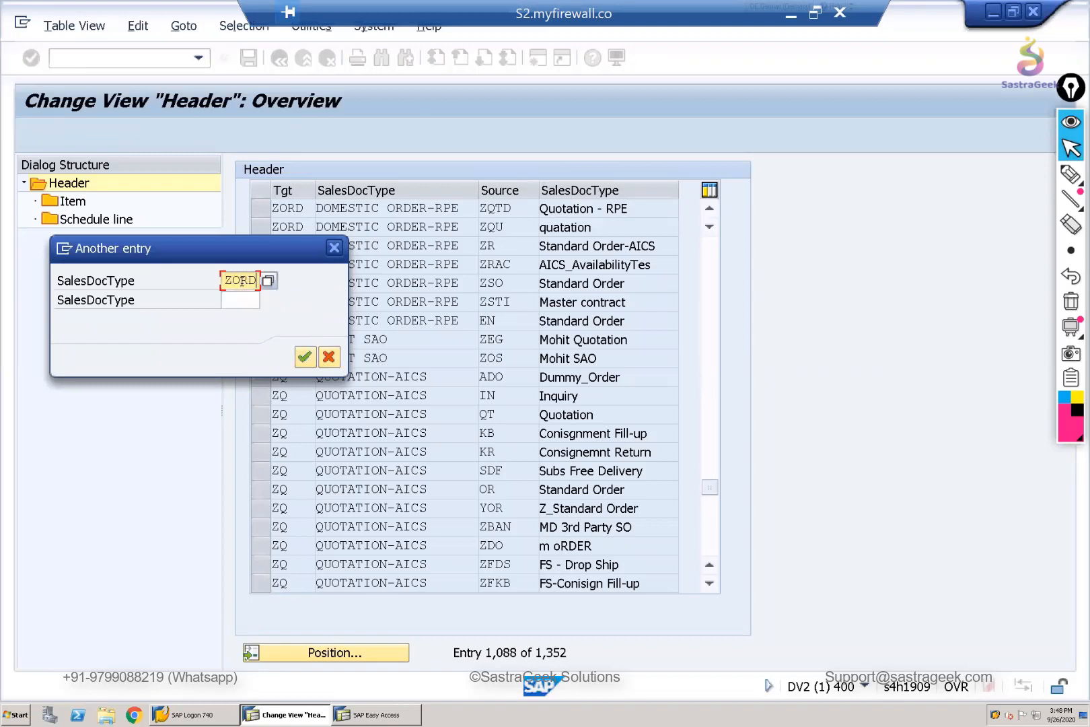
left_click(241, 299)
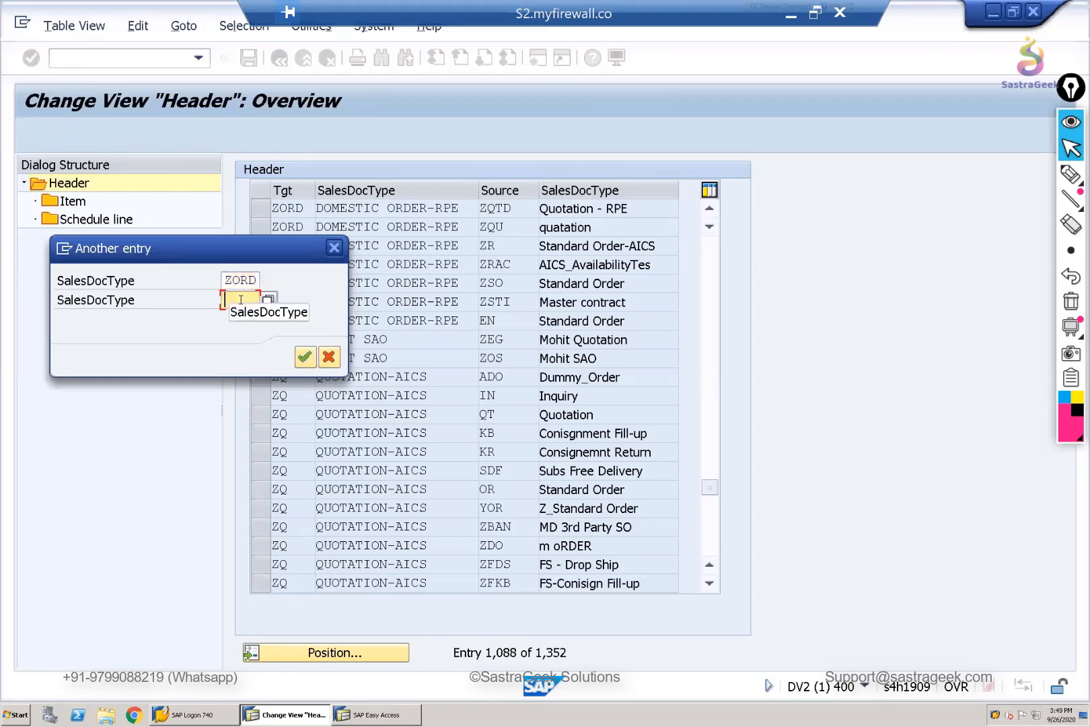
type("ZCQD")
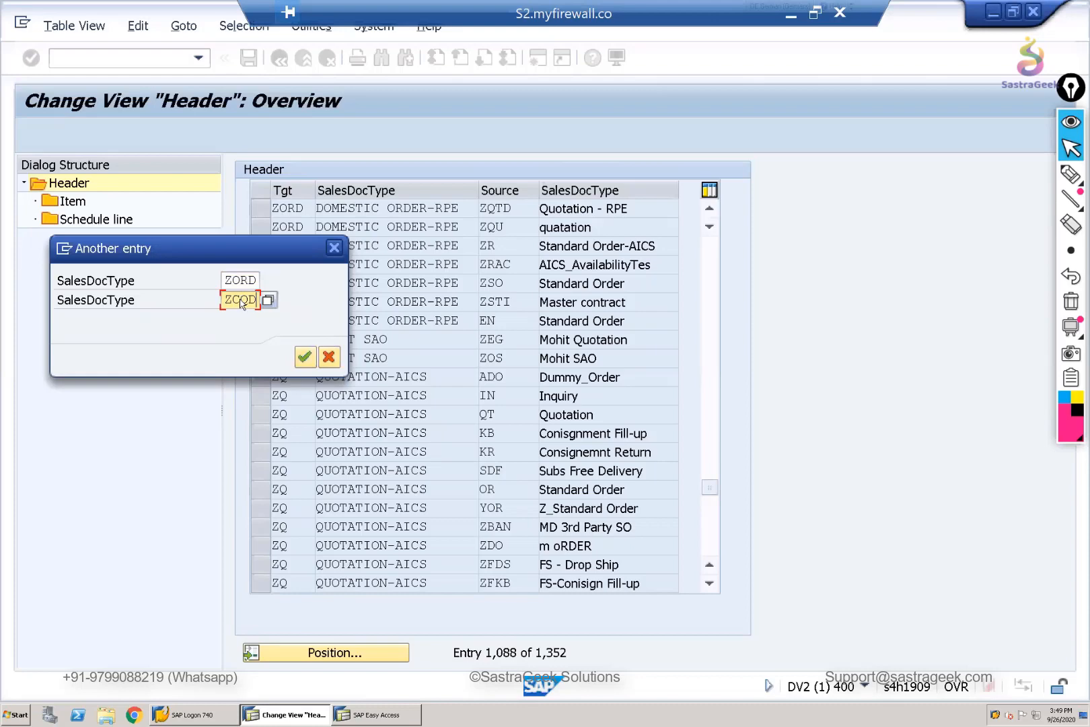
key("Return")
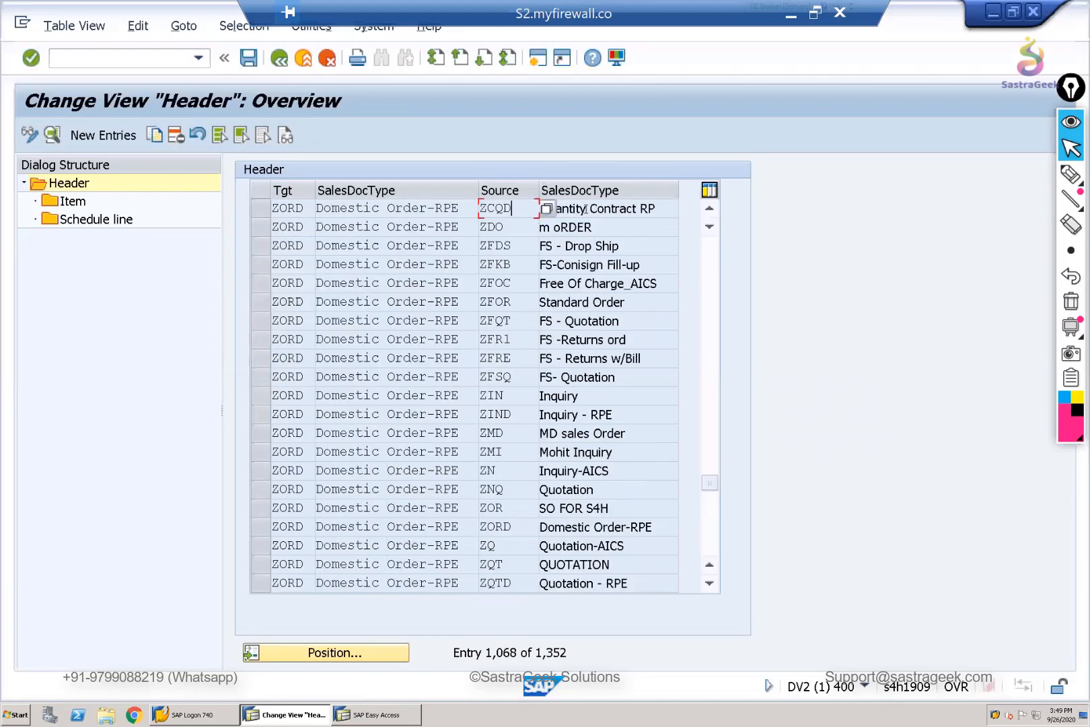
- Check the header copying requirements for source ZCQD to target ZORD and open the item categories of that entry
left_click(586, 208)
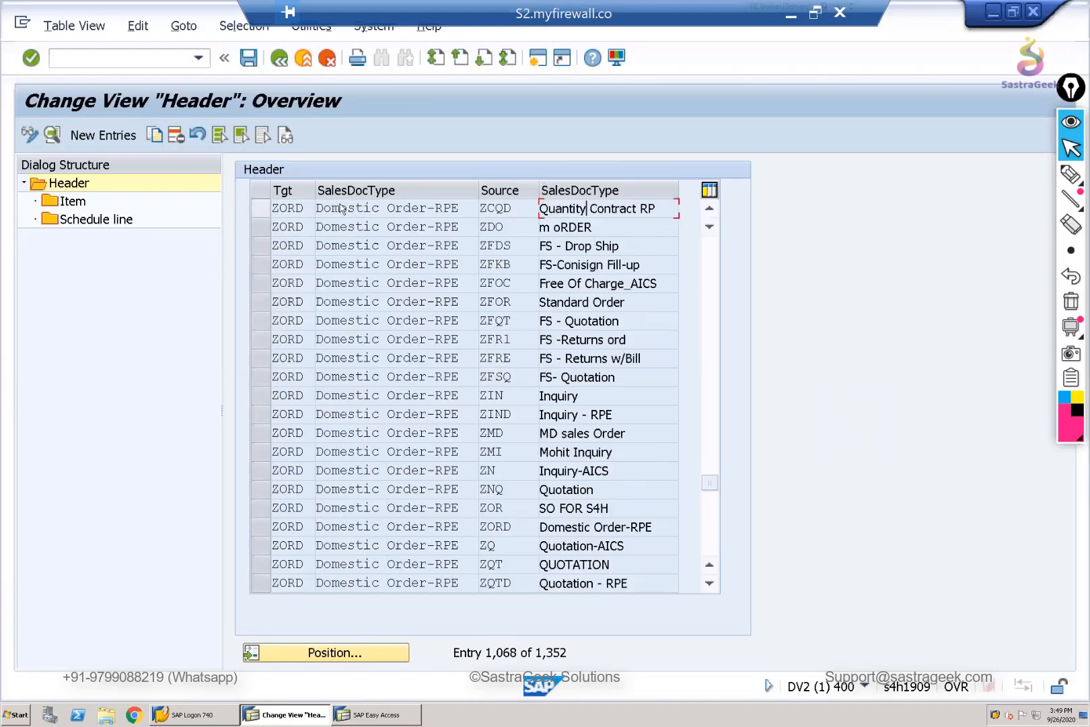
left_click(287, 209)
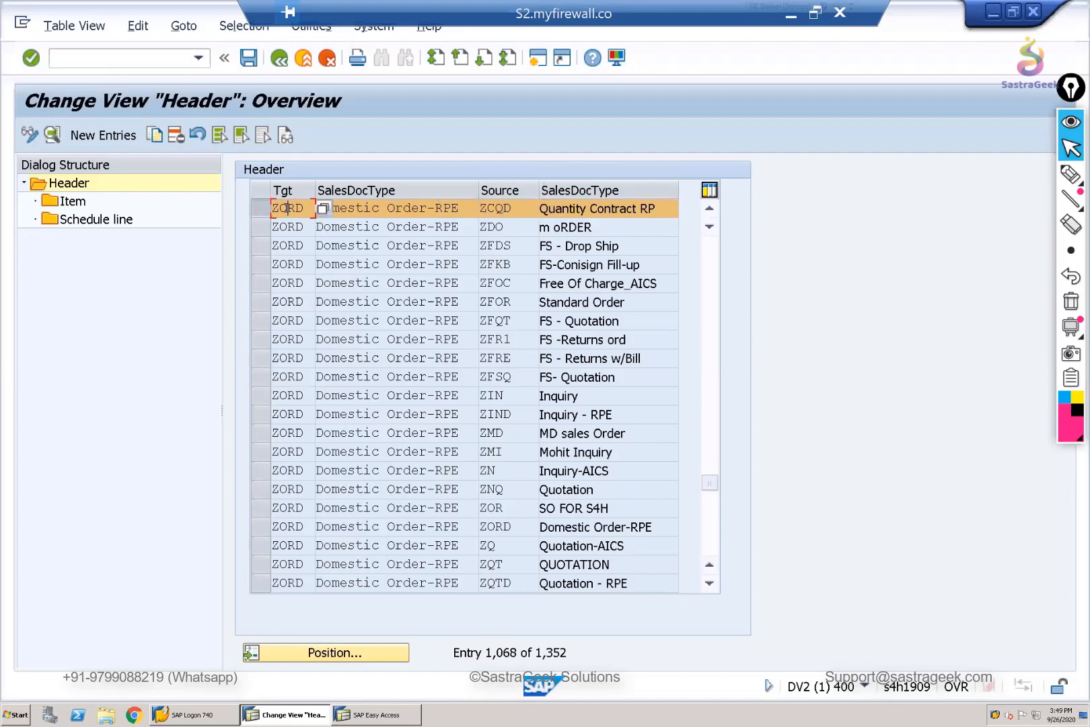
left_click(58, 136)
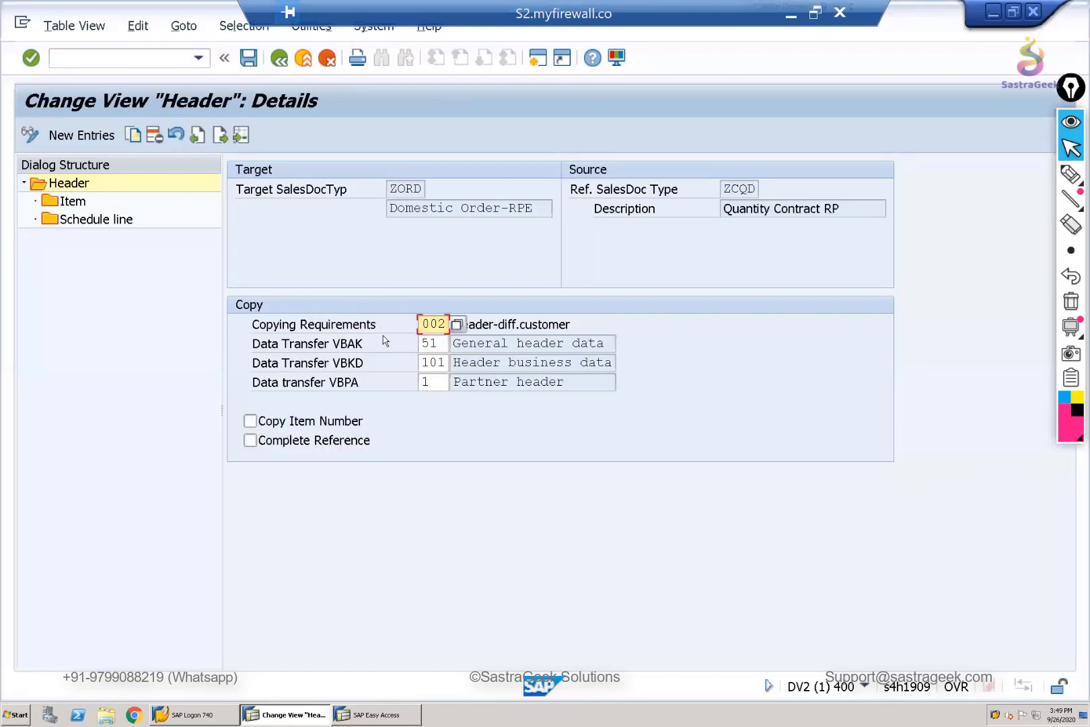
left_click(516, 323)
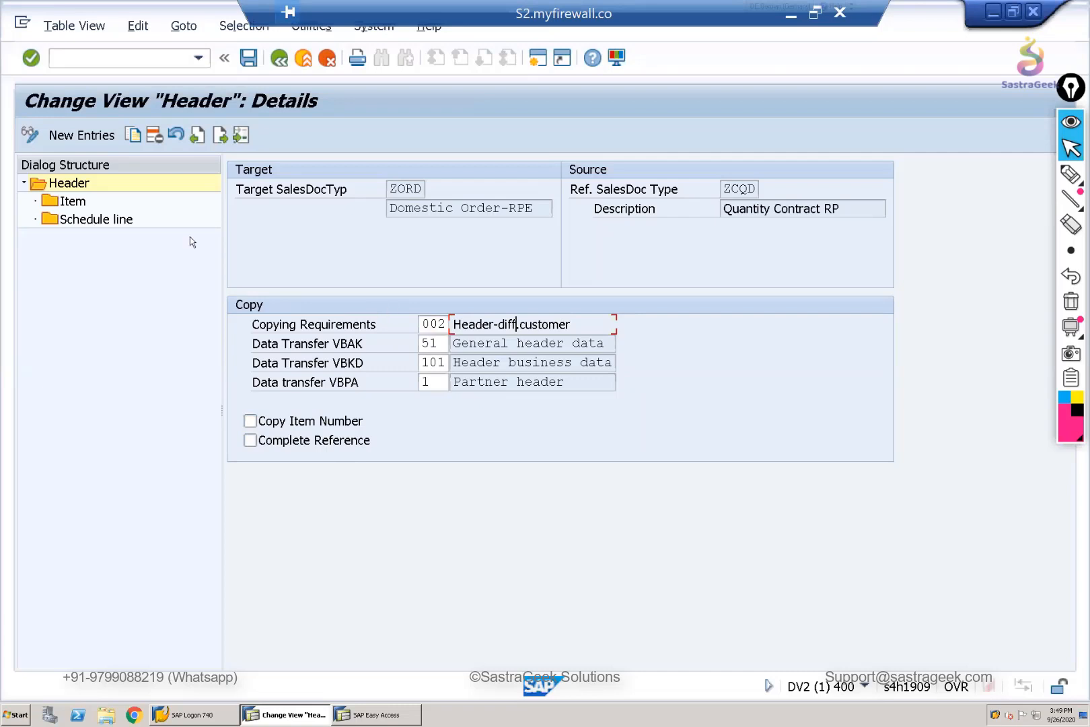
left_click(67, 201)
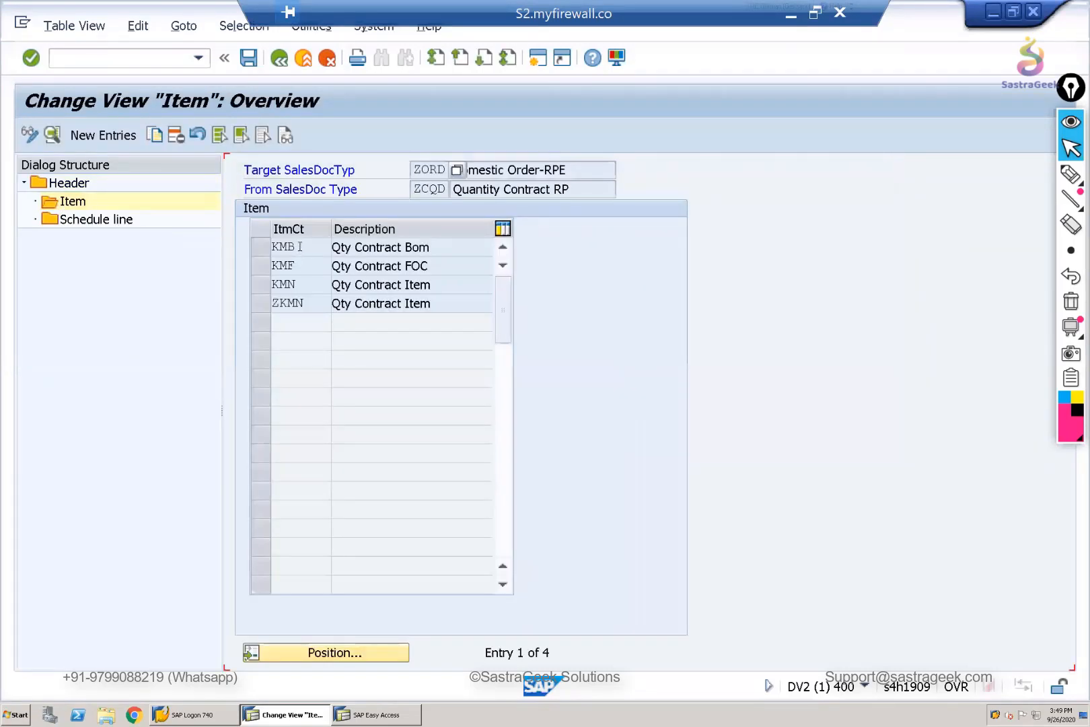
- Open the details of item category KMN for ZCQD to ZORD and check its copying requirements, quantity sign and pricing type
left_click(296, 284)
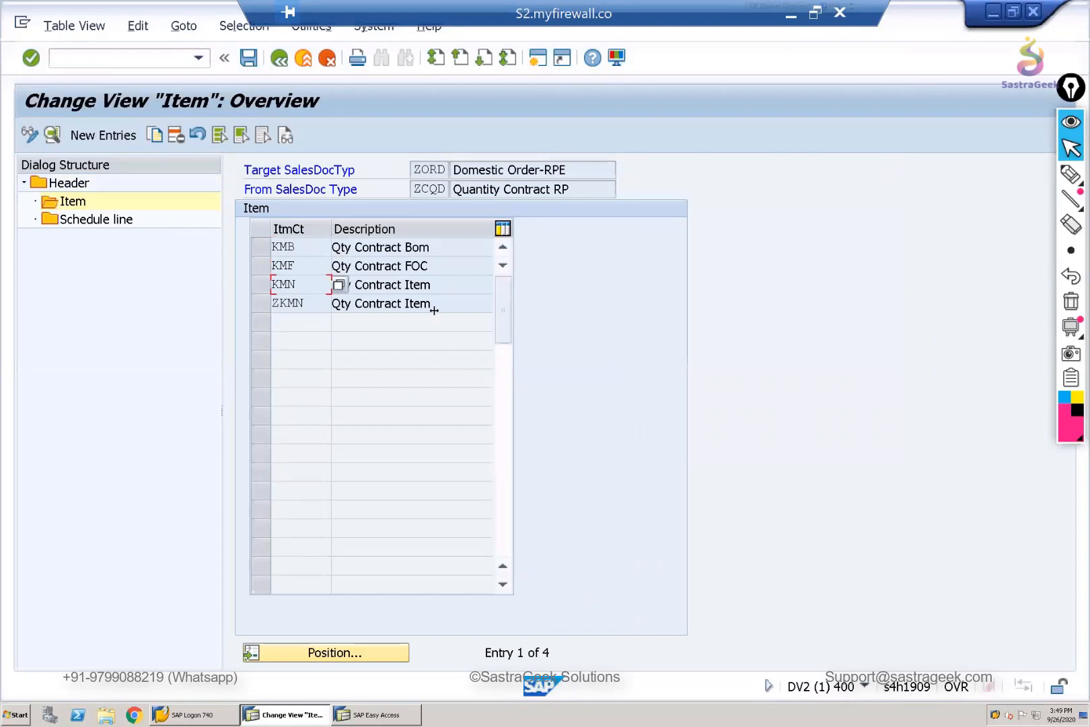
left_click(259, 287)
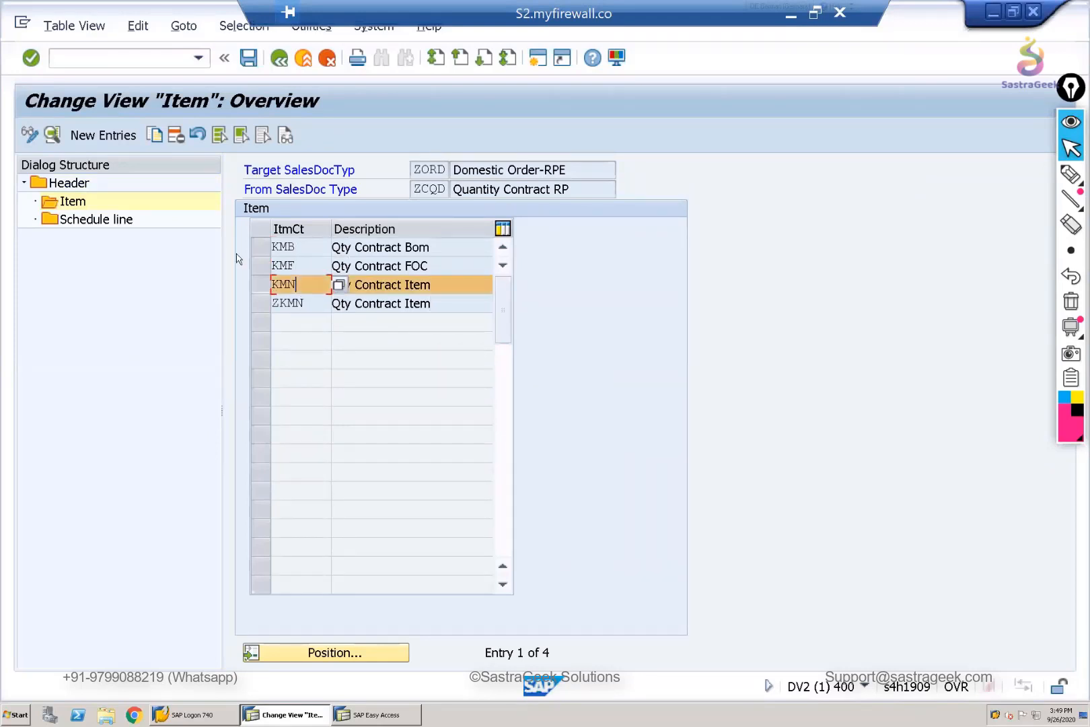
left_click(53, 136)
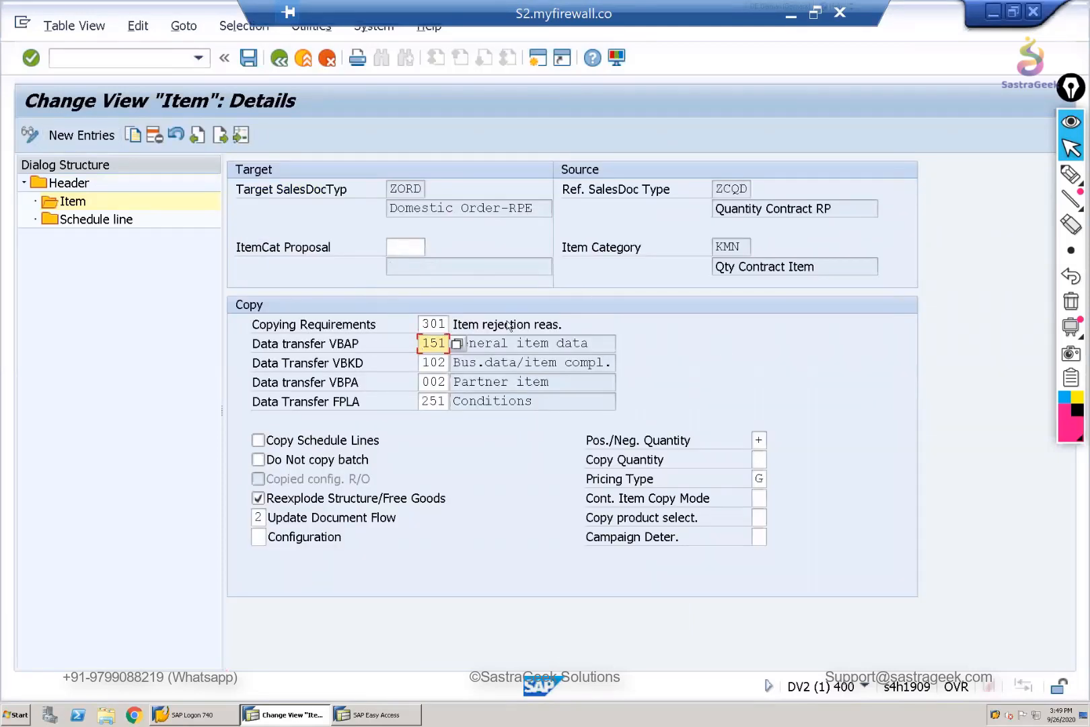
left_click(506, 324)
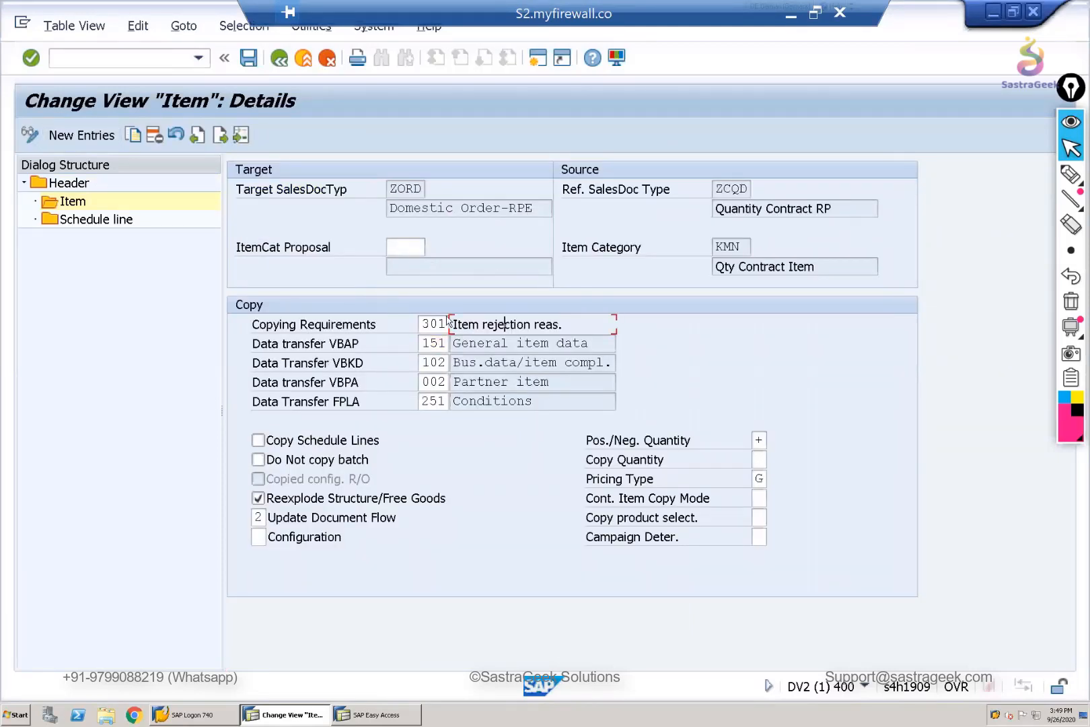
left_click(759, 440)
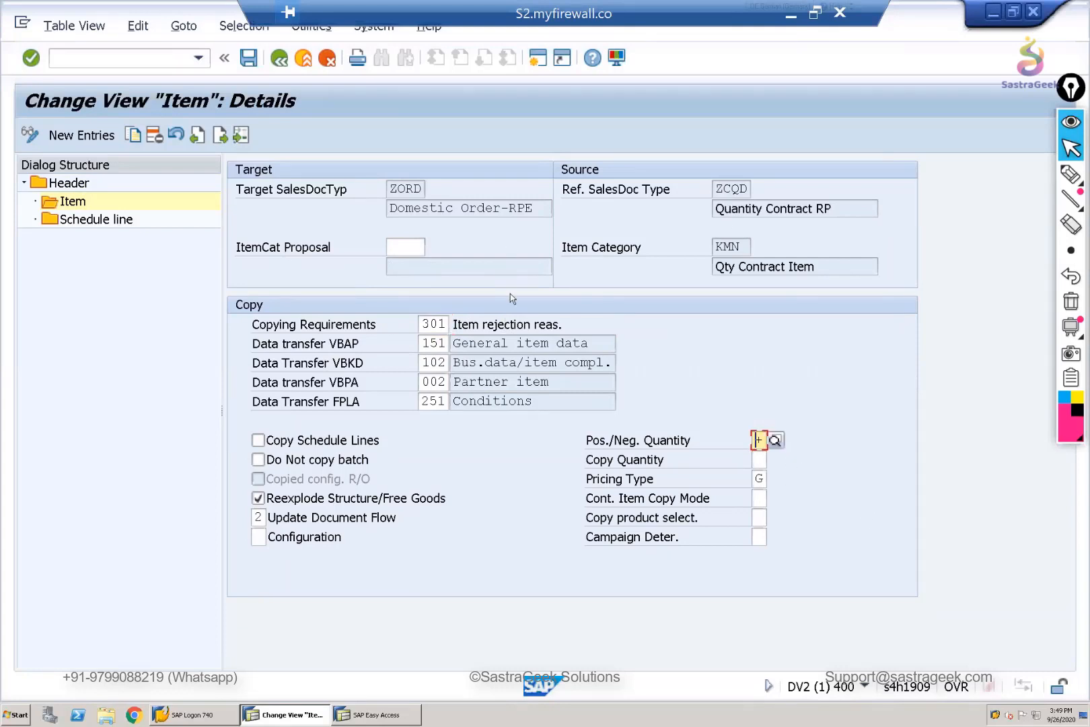
left_click(762, 479)
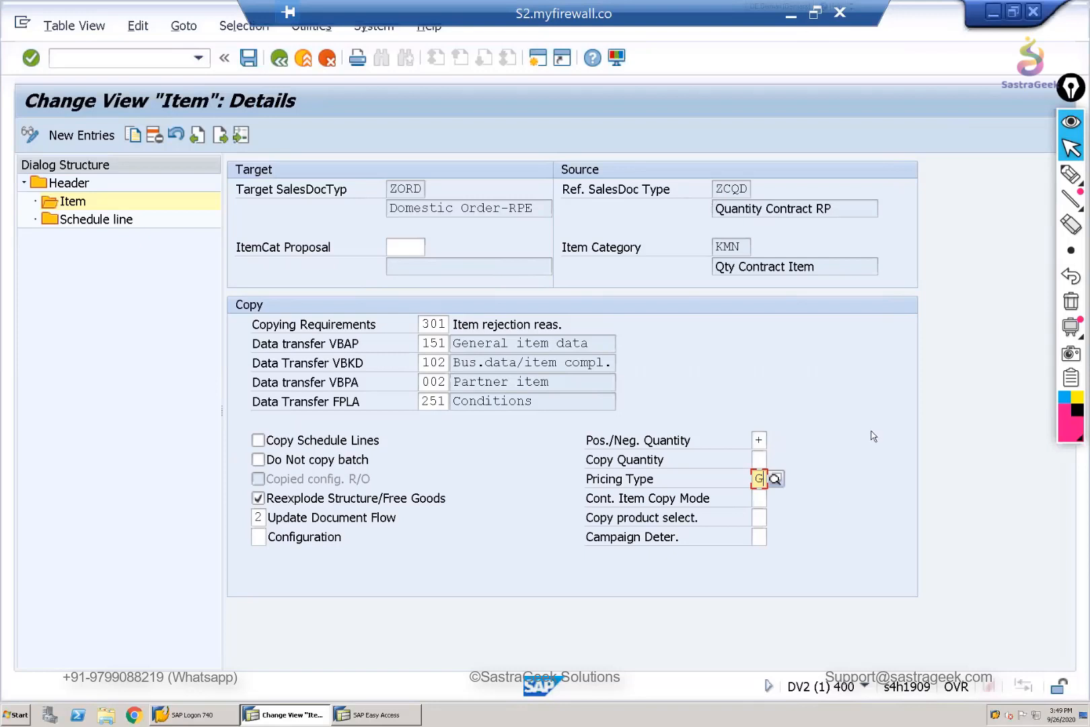
- Look up the meaning of pricing type G in the list of possible values, widening the list to read the descriptions
left_click(775, 479)
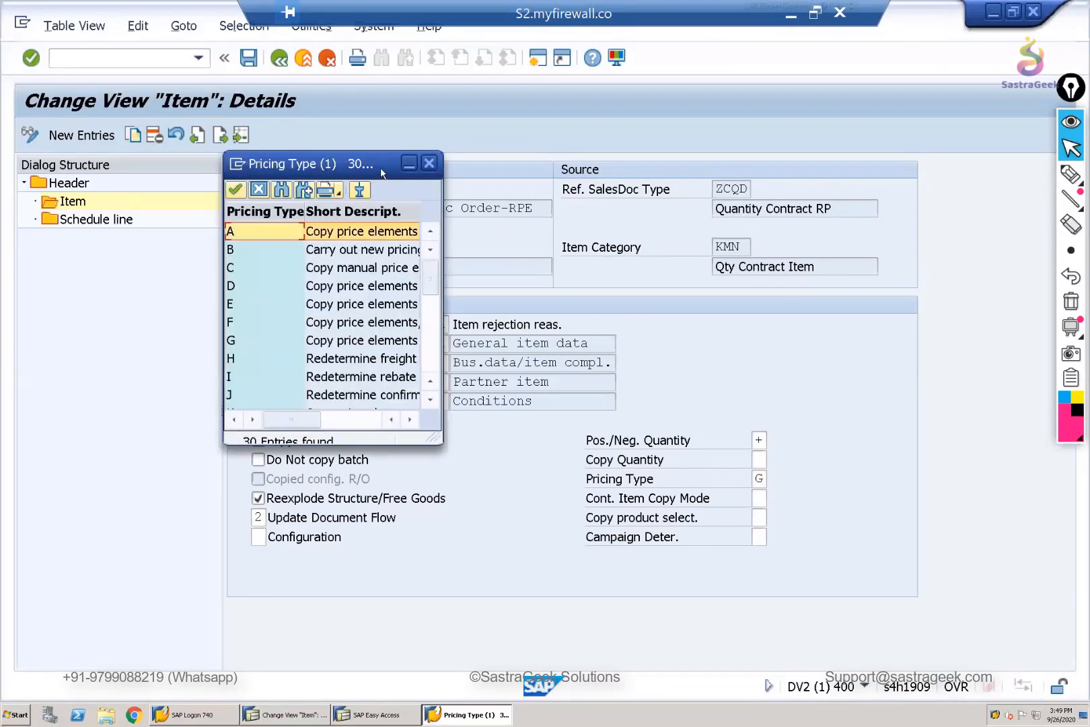
left_click_drag(513, 316, 516, 325)
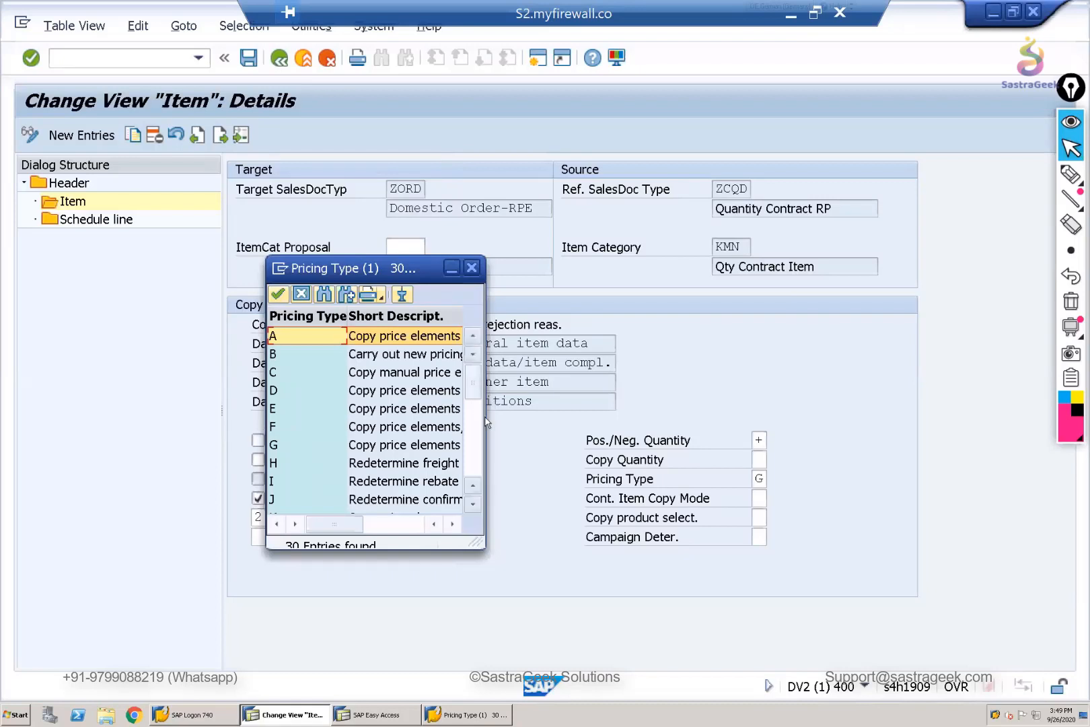
left_click_drag(483, 420, 757, 433)
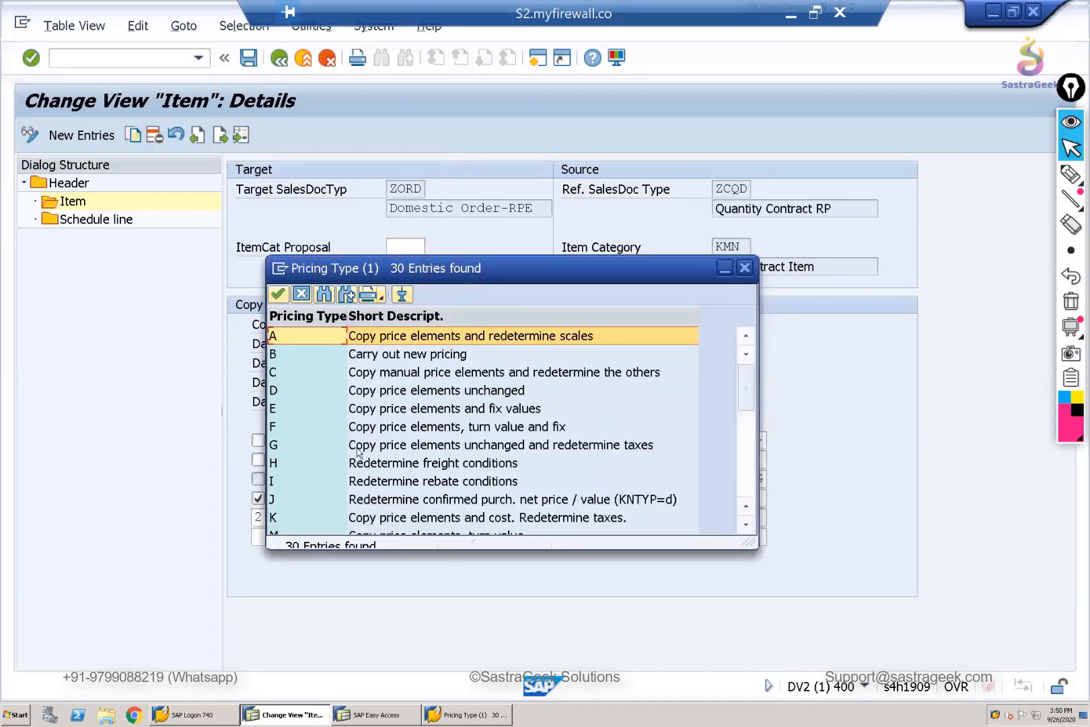
left_click(531, 449)
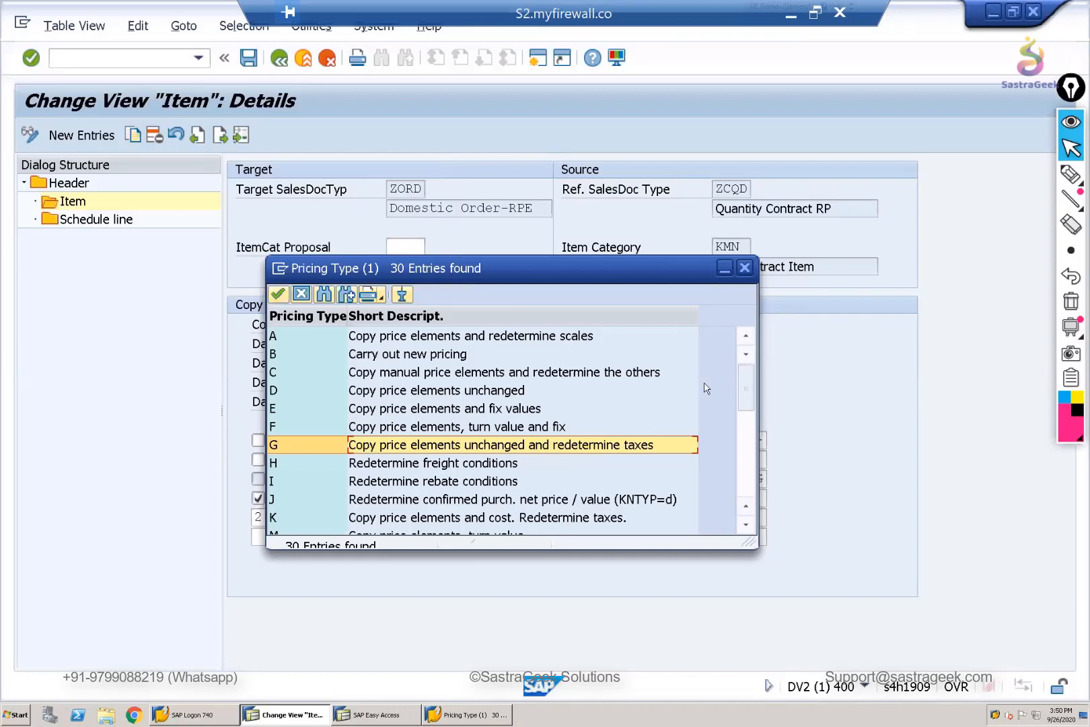
left_click(745, 269)
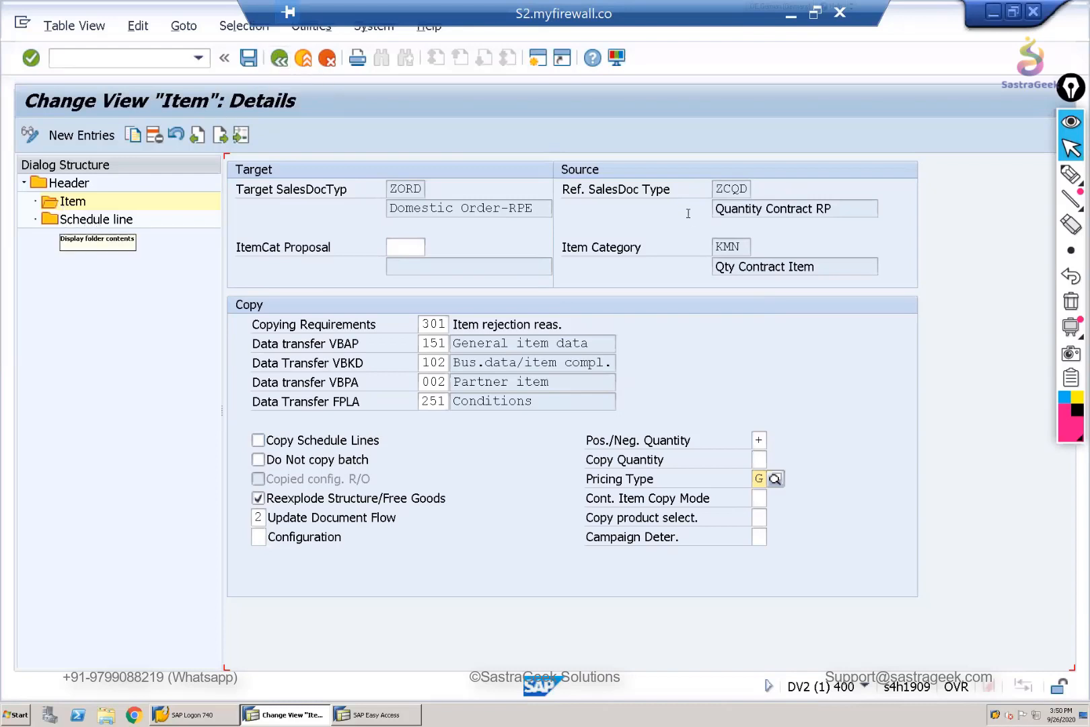
- Save the item copying control for ZCQD to ZORD and return to the header overview
left_click(279, 59)
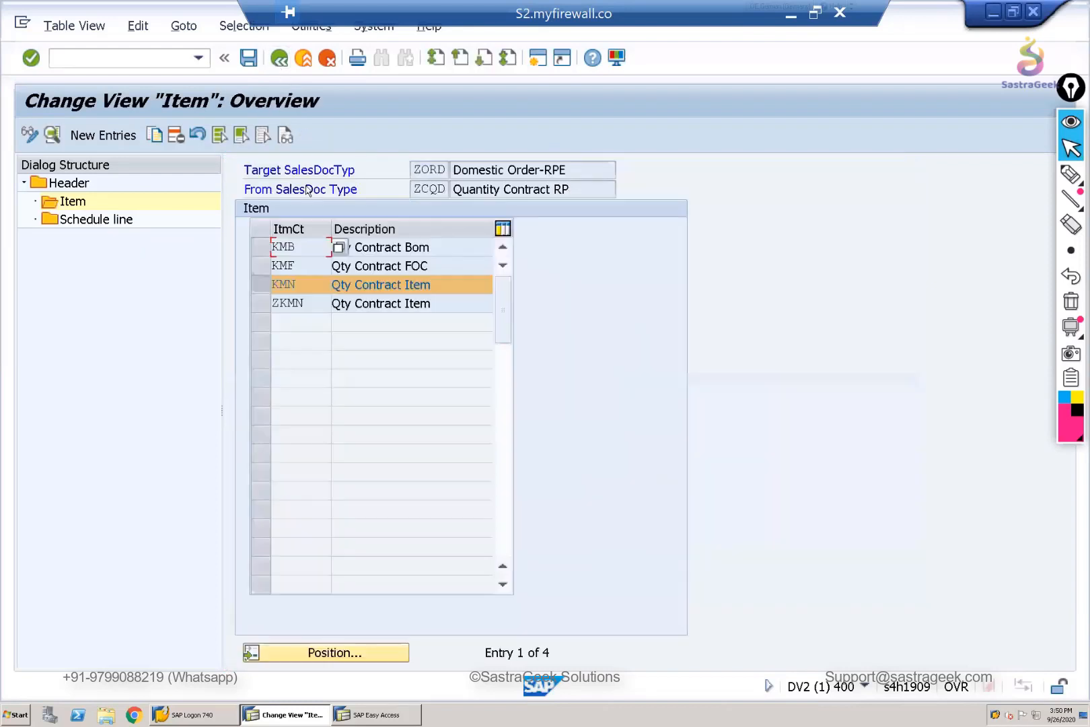
left_click(258, 286)
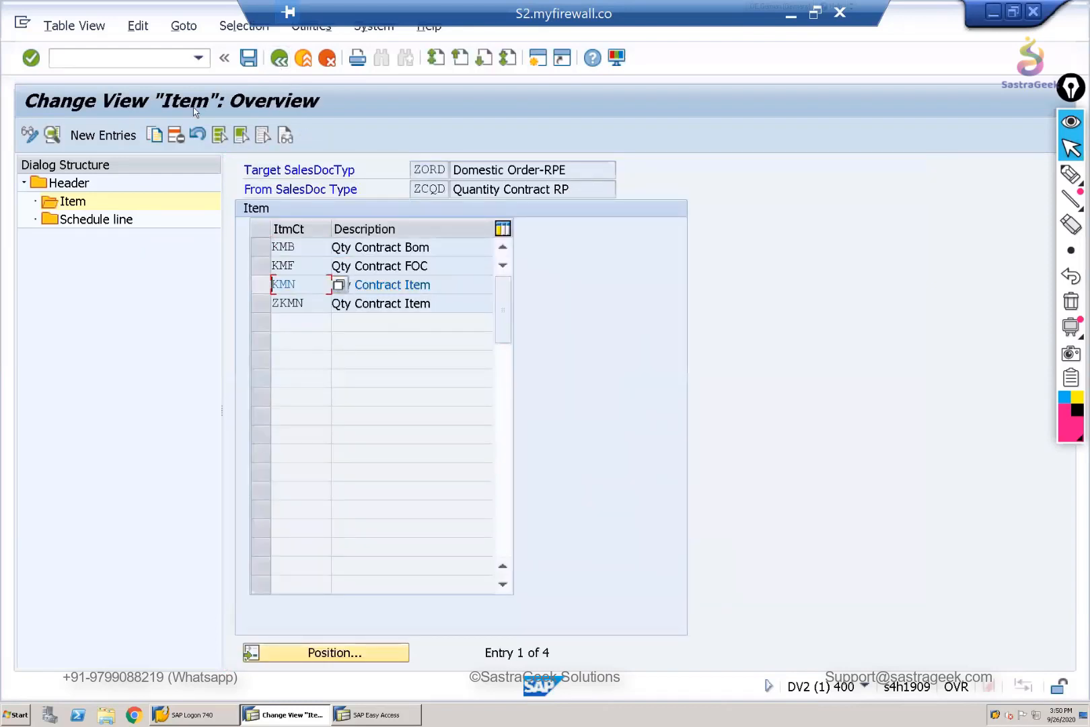
left_click(246, 58)
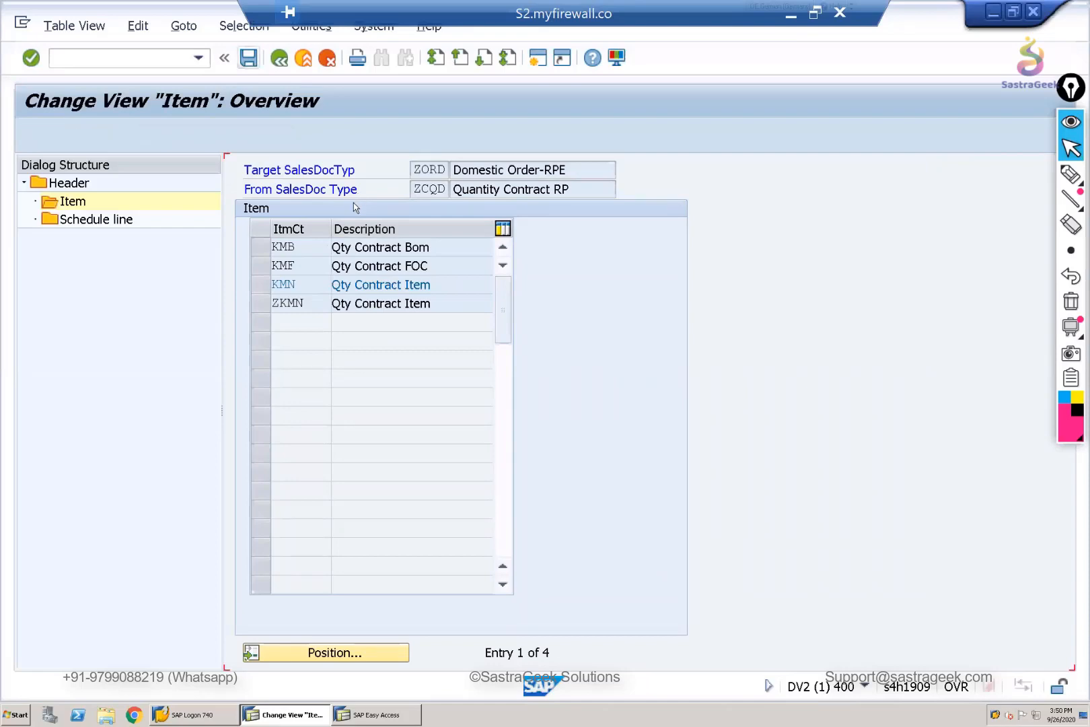
left_click(279, 59)
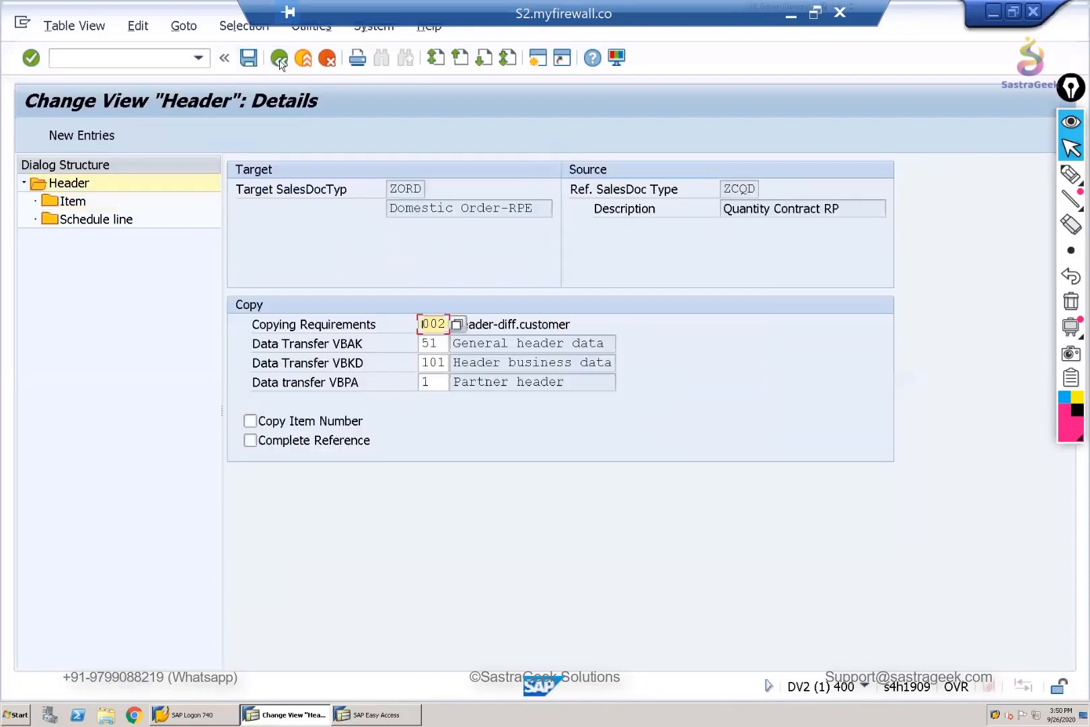
left_click(280, 58)
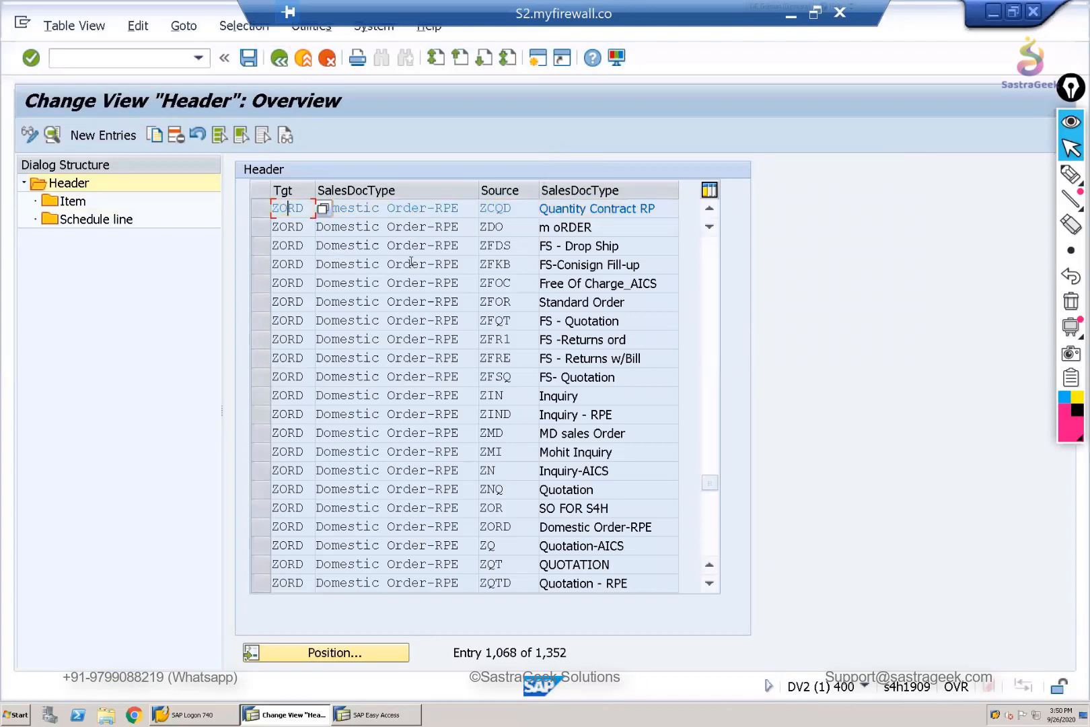
left_click(516, 209)
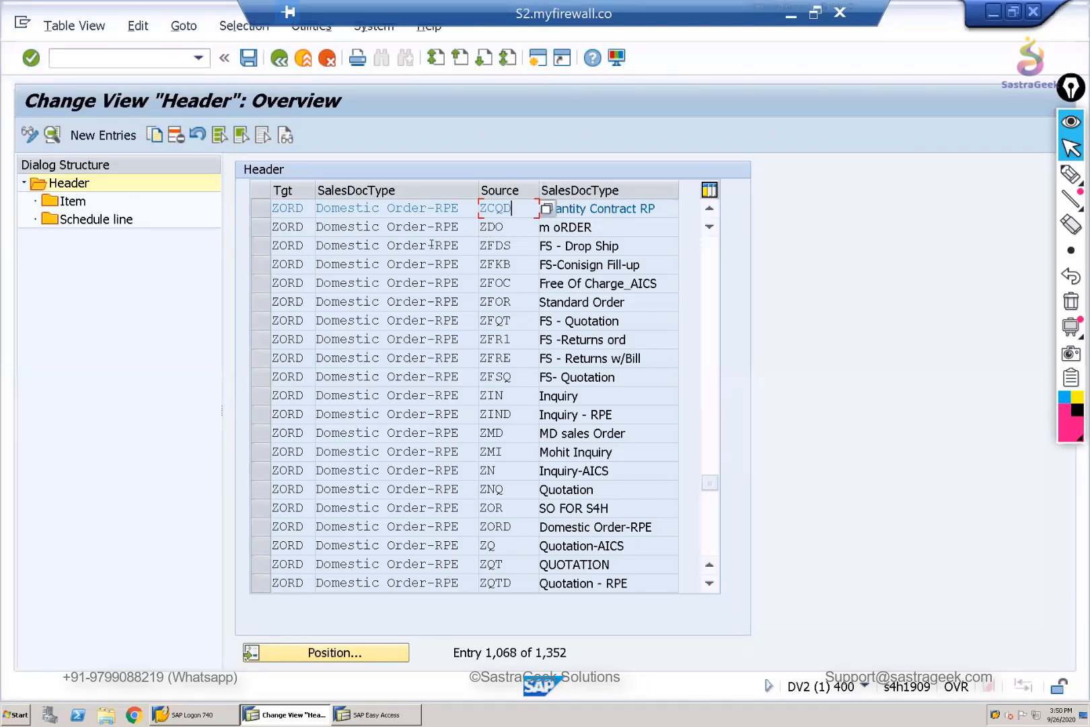
left_click(260, 232)
left_click(259, 246)
left_click(259, 268)
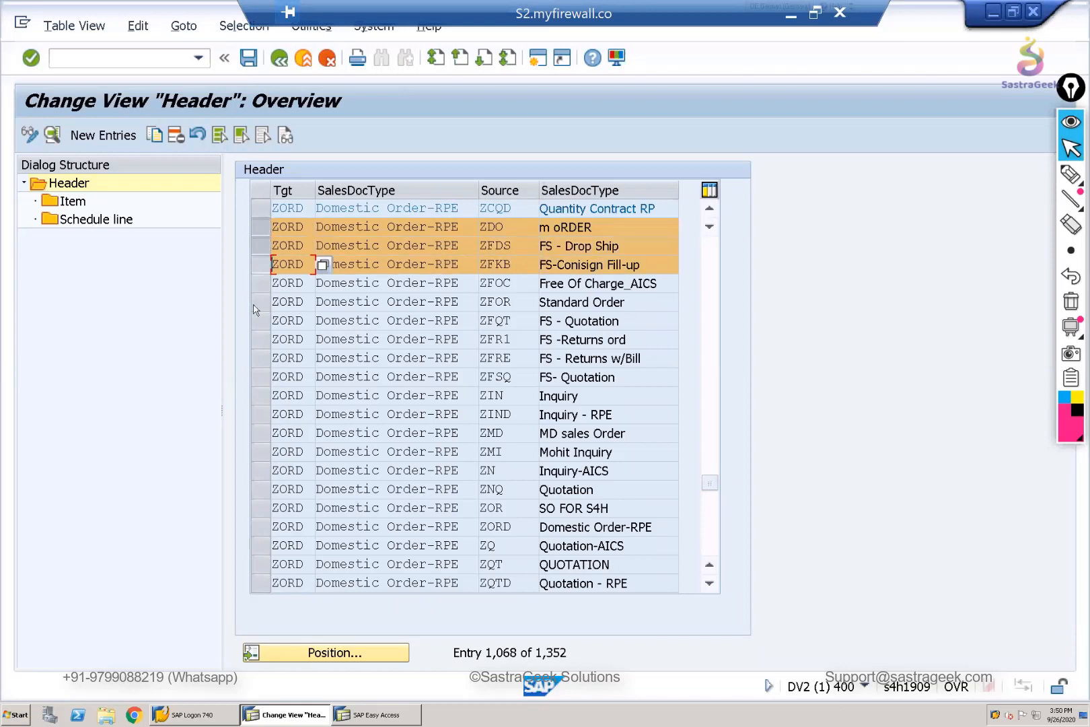
left_click(259, 302)
left_click(255, 361)
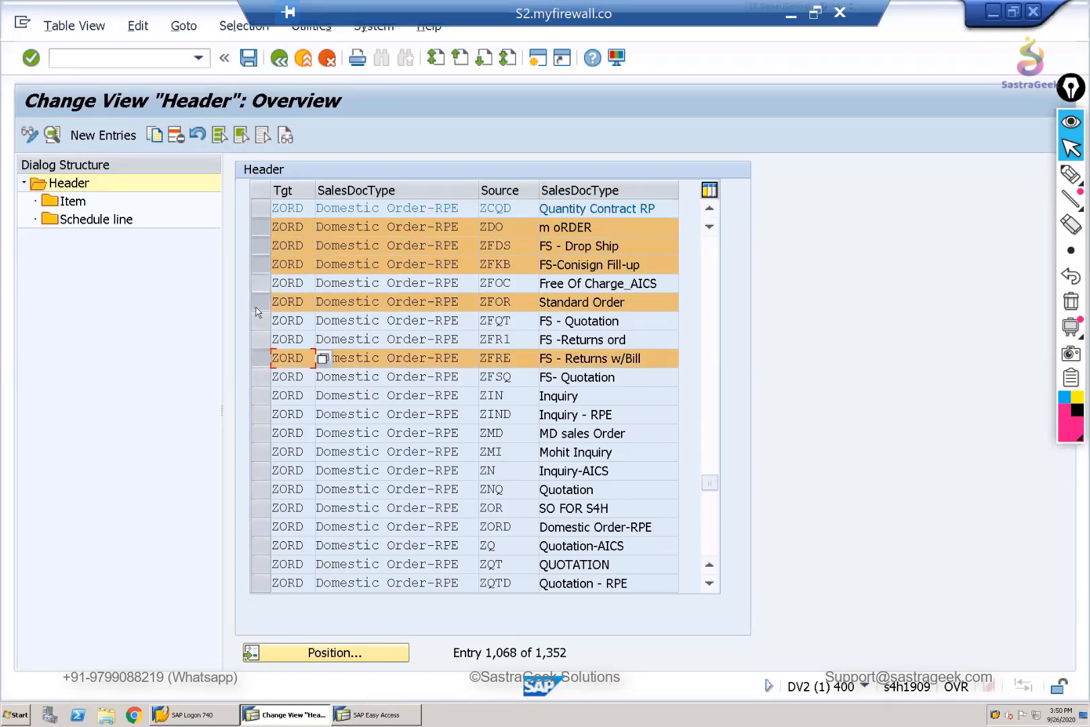
left_click(259, 282)
left_click(261, 301)
left_click(263, 304)
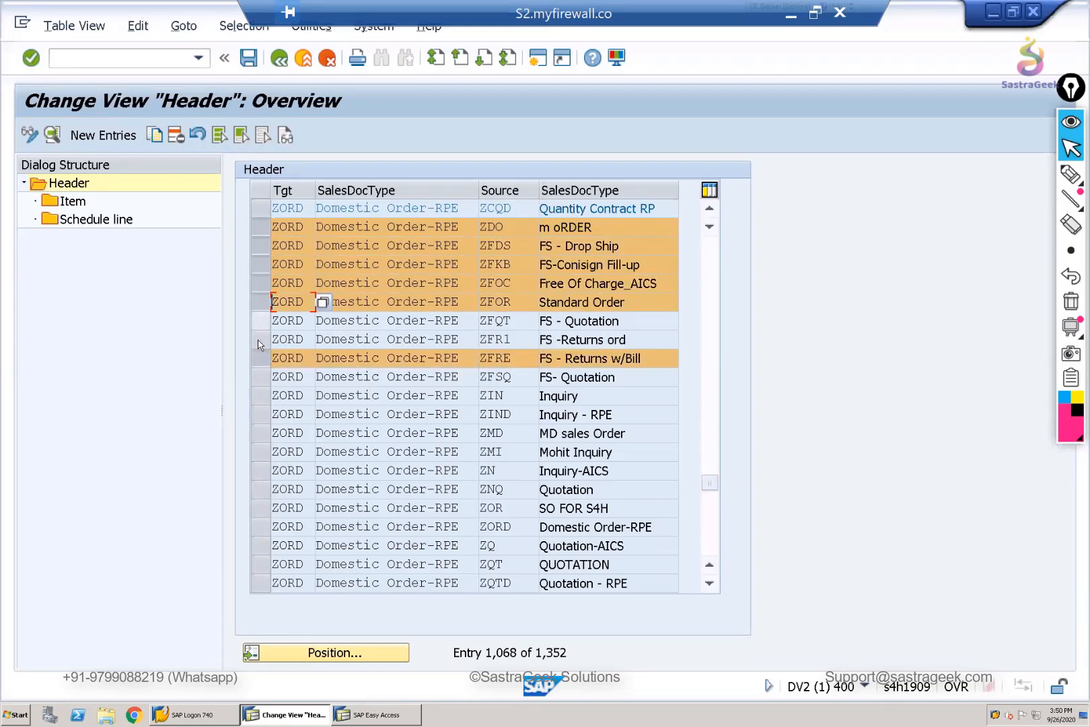
left_click(260, 320)
left_click(260, 340)
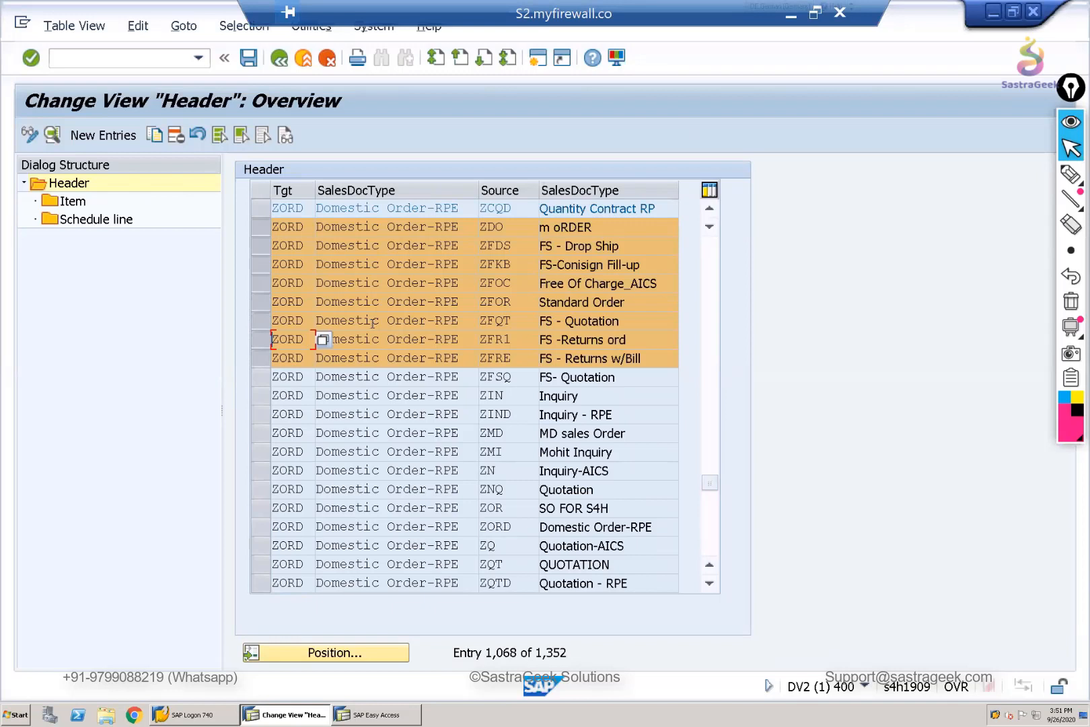
left_click_drag(264, 352, 259, 226)
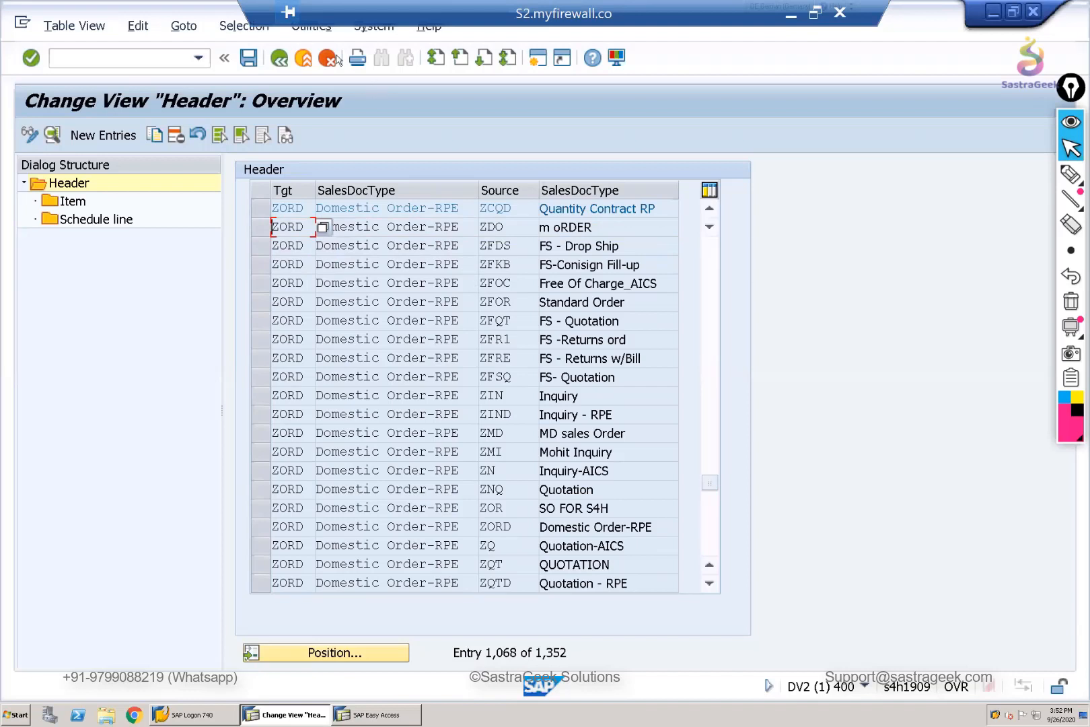
- Leave the sales copying control for the IMG structure and collapse the Sales node under Sales and Distribution
left_click(278, 64)
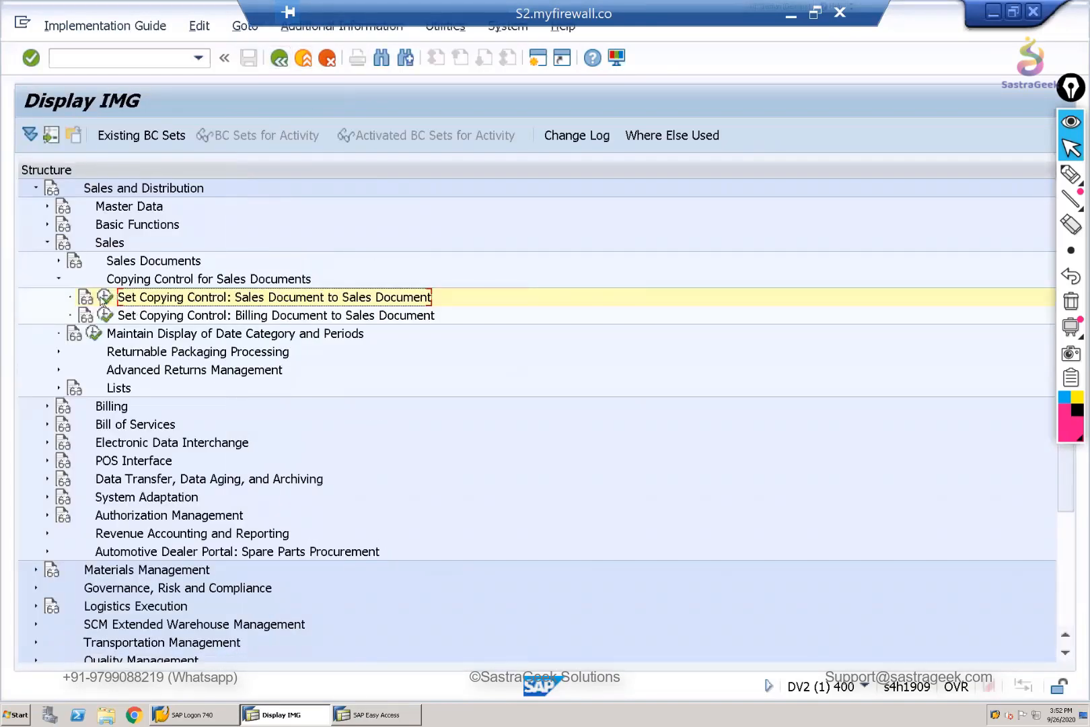
left_click(56, 280)
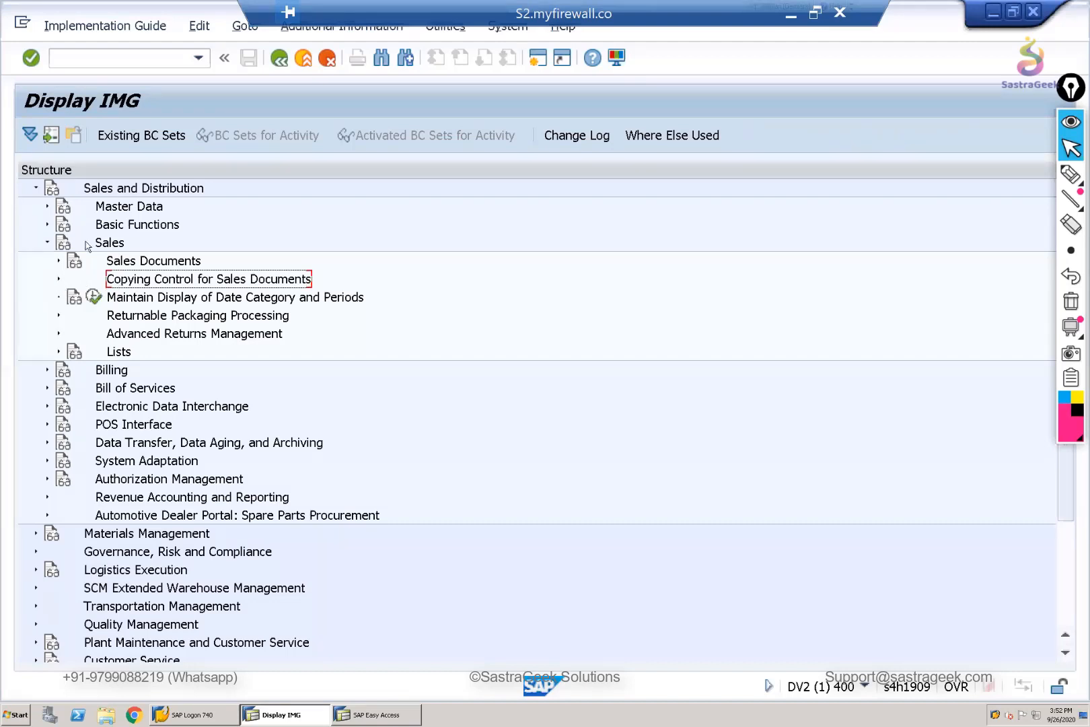
left_click(59, 261)
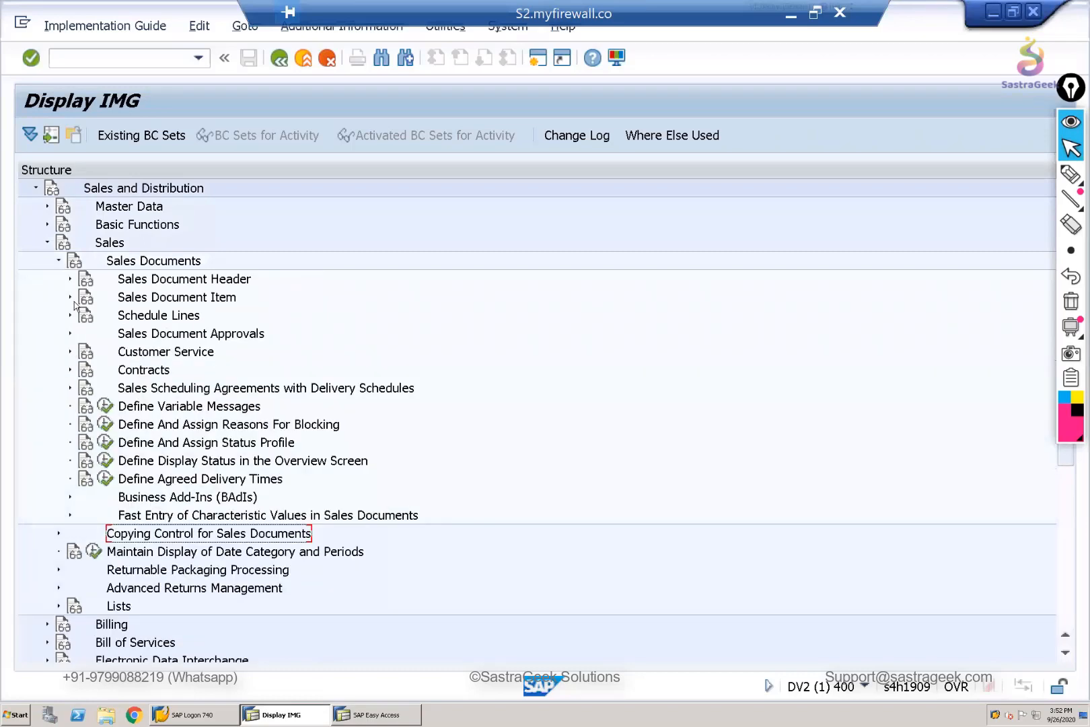
left_click(47, 243)
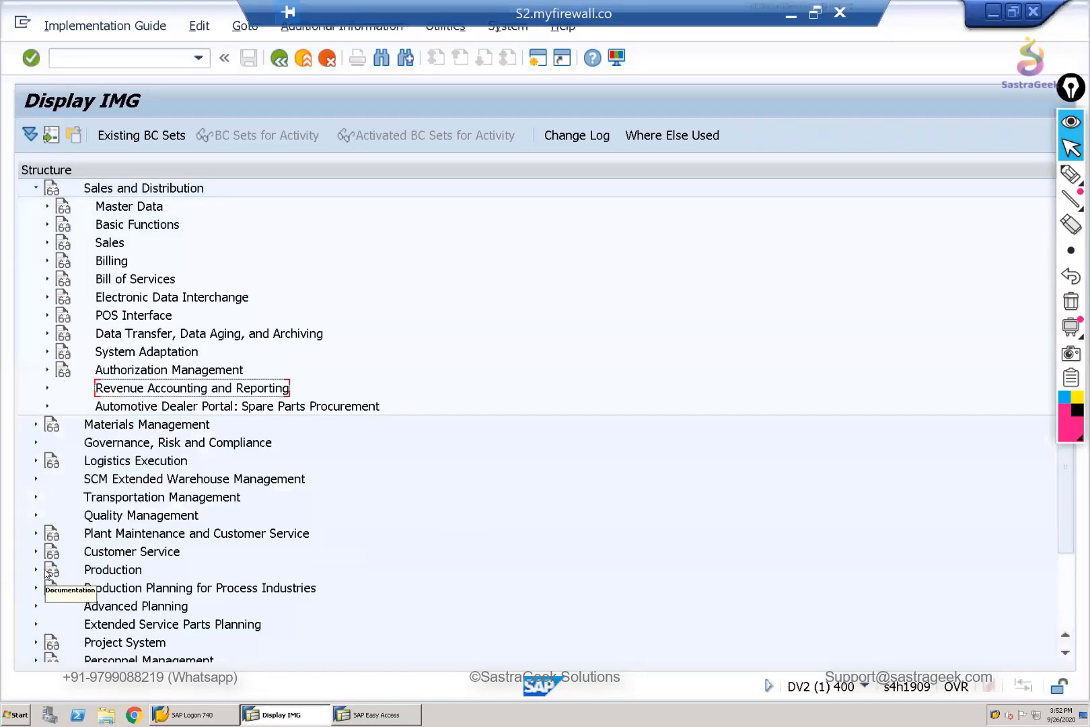
left_click(52, 570)
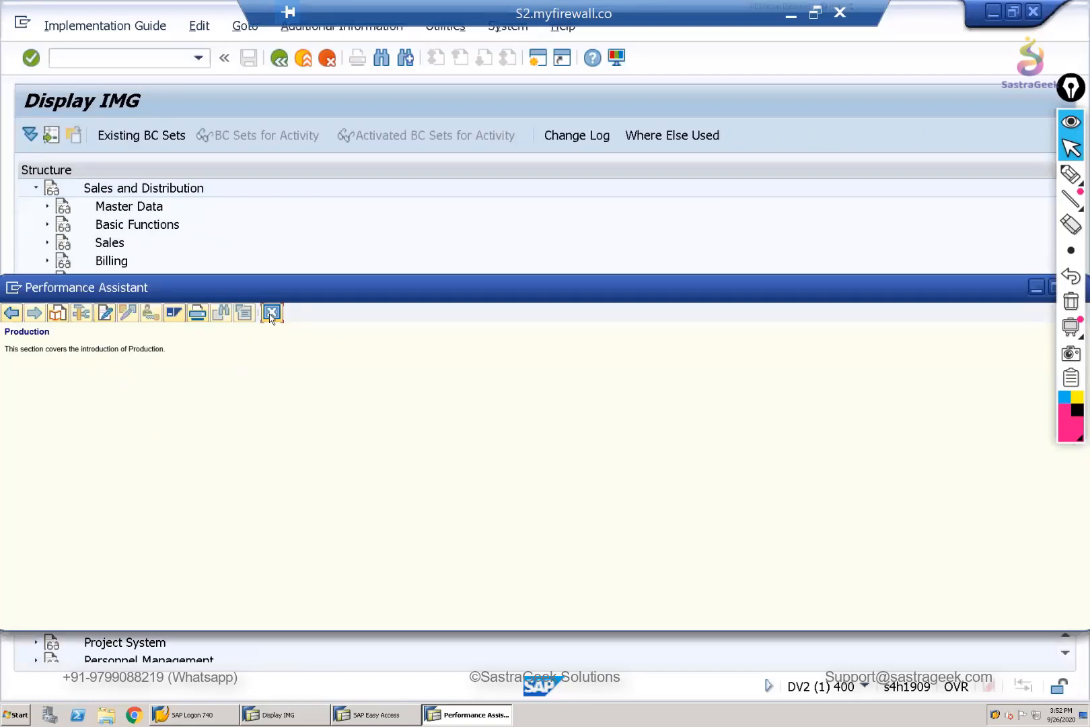
left_click(272, 313)
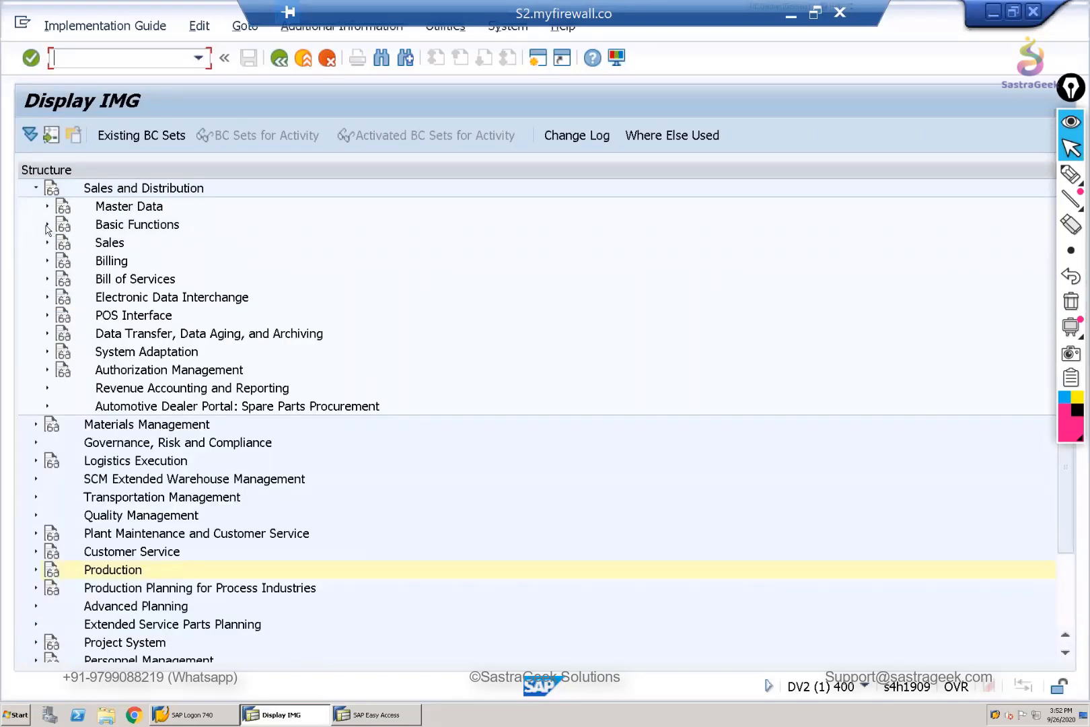
- Expand Basic Functions under Sales and Distribution and show the activities of Log of Incomplete Items
left_click(47, 224)
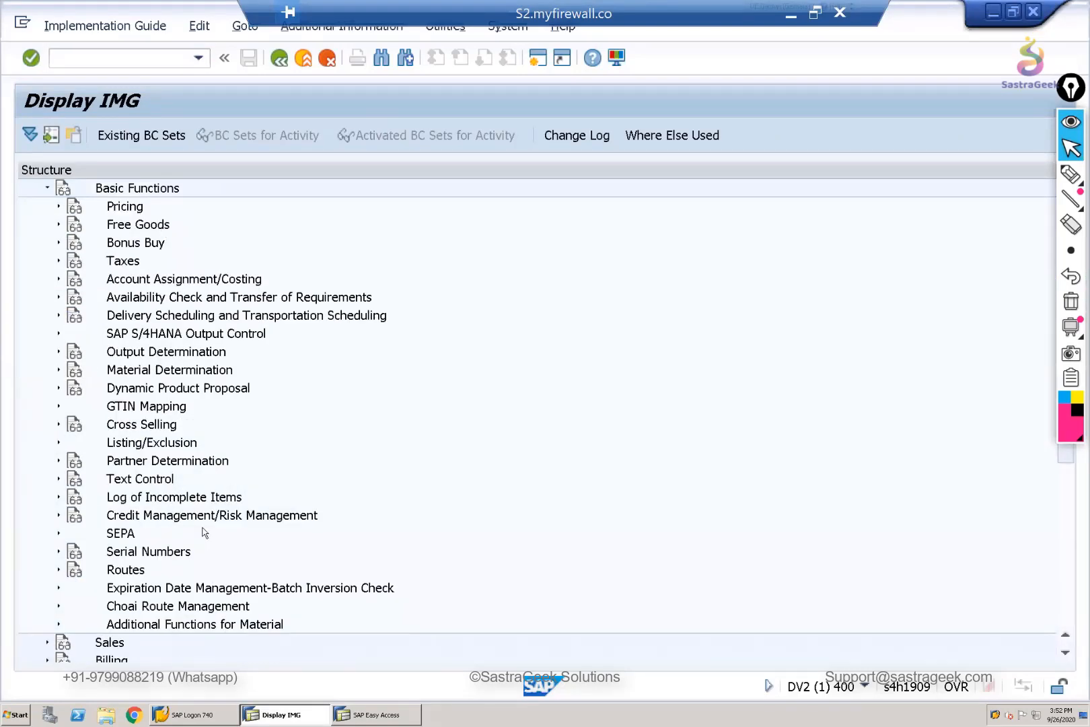
left_click(184, 498)
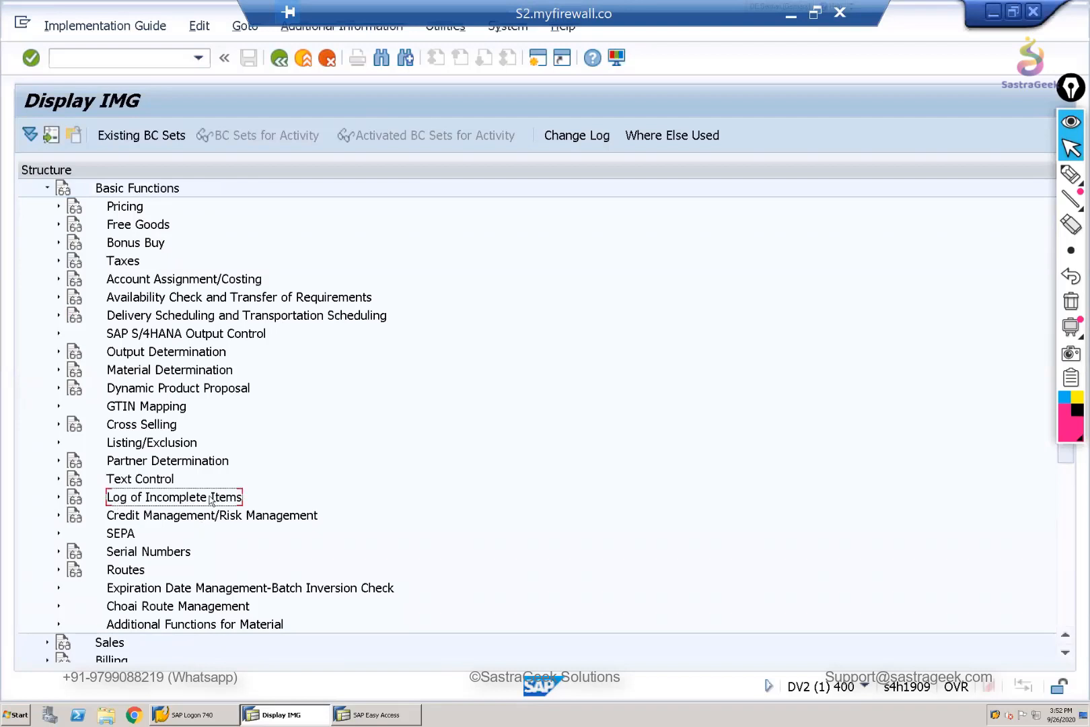
left_click(58, 498)
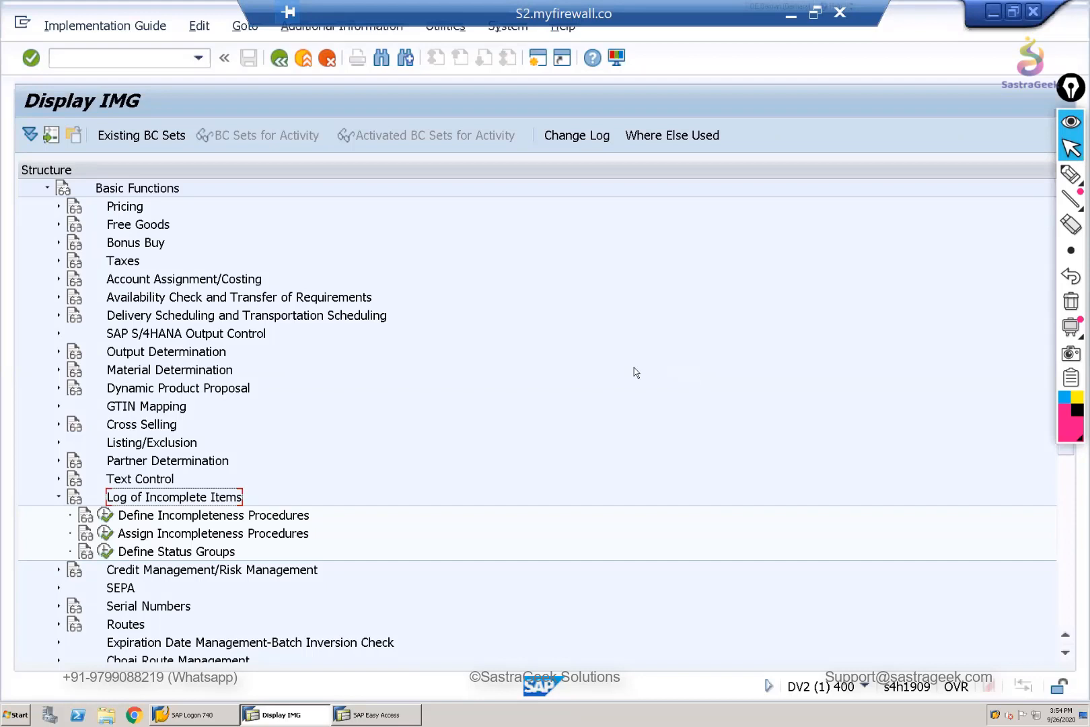
- Switch to the SAP Easy Access session and open the sales order types with transaction VOV8
left_click(393, 717)
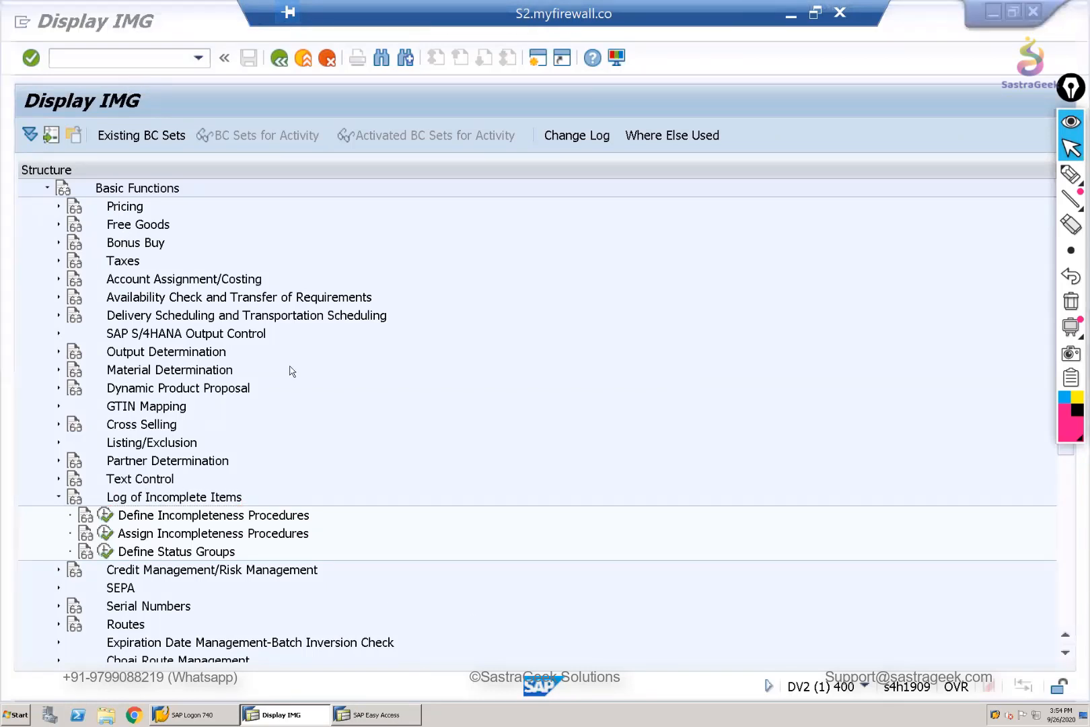
left_click(393, 714)
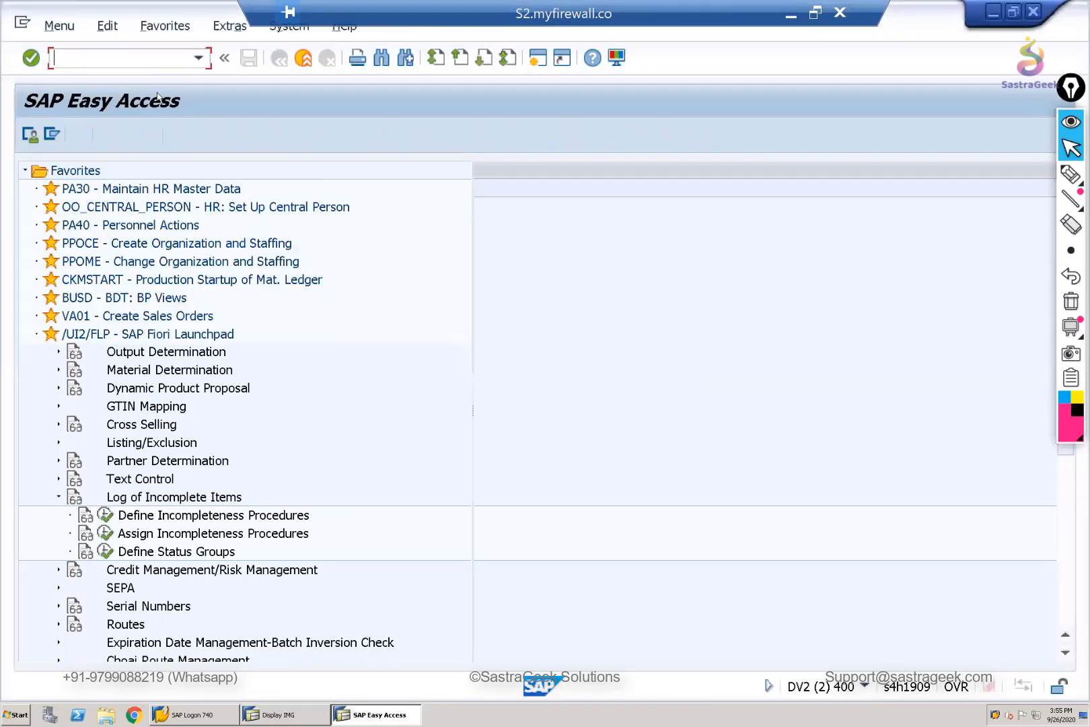
type("vov8")
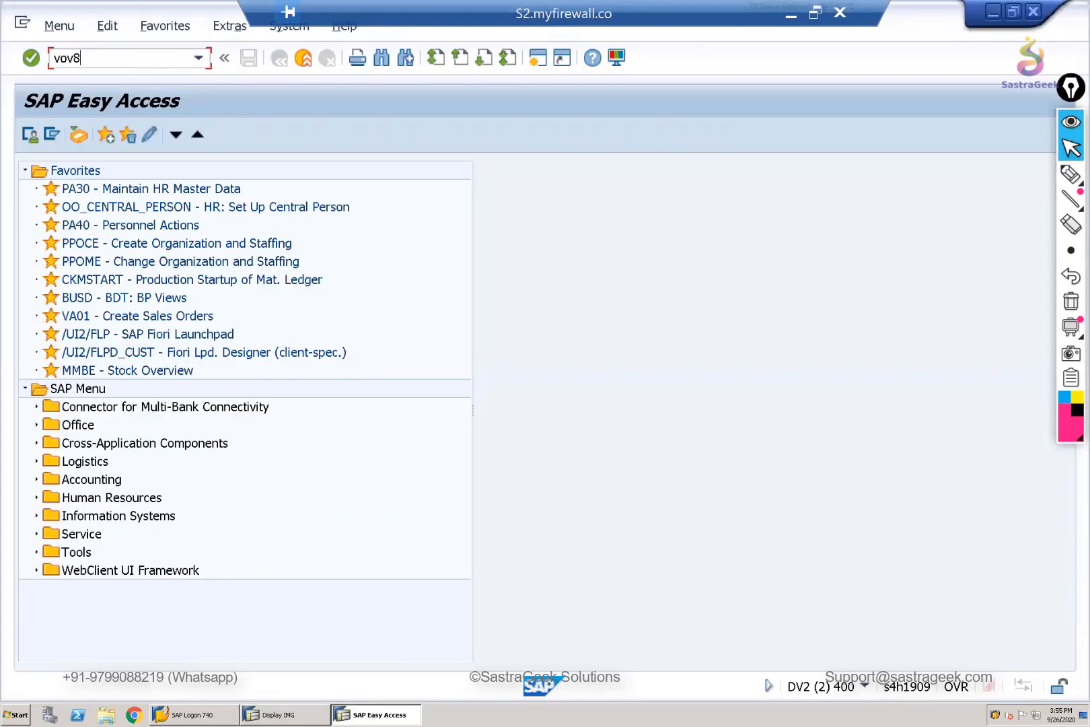
key("Return")
- Position the list of sales order types at document type OR
left_click(154, 651)
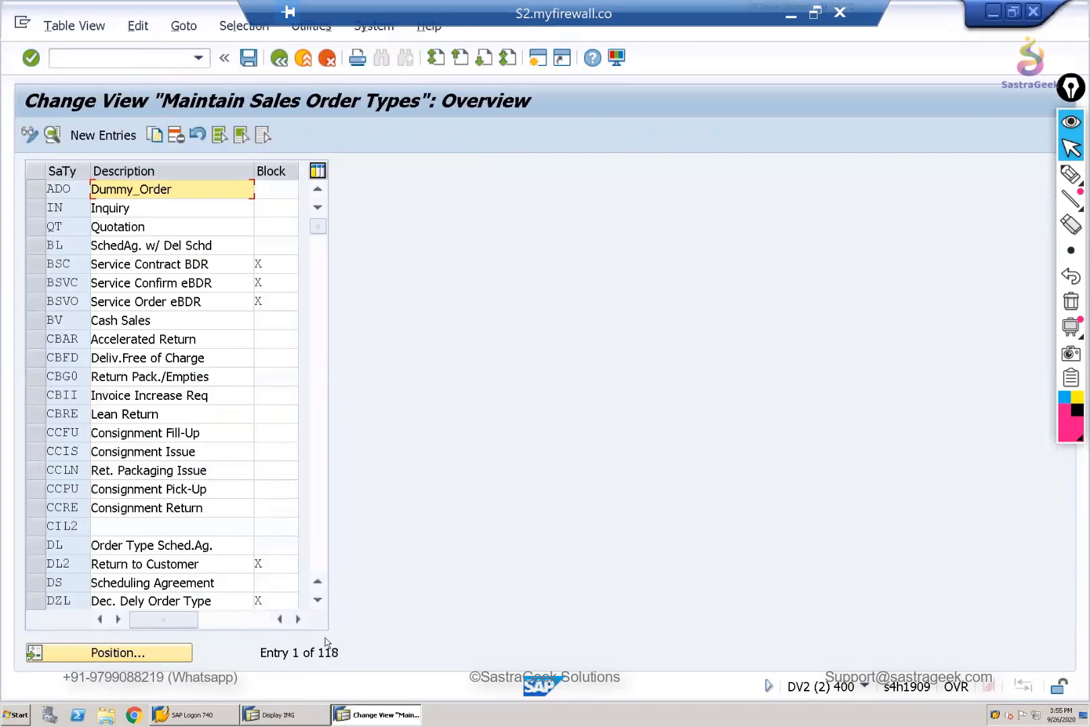
type("OR")
key("Return")
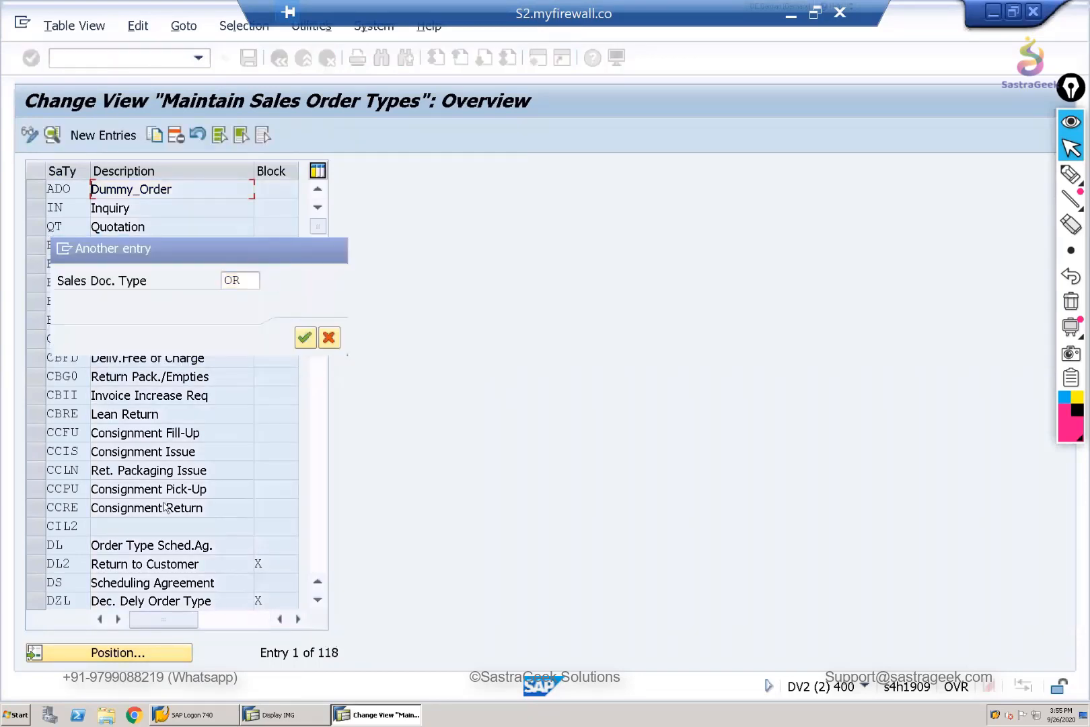
- Position the list at sales document type ZORD and open its details
left_click(141, 654)
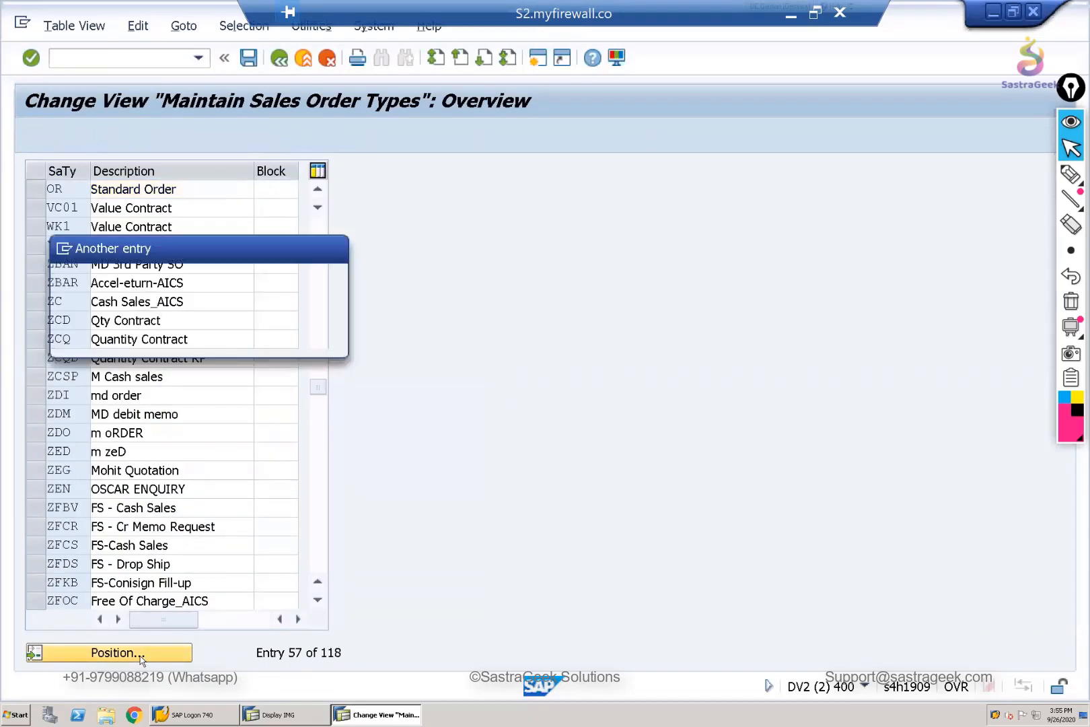
type("ZORD")
key("Return")
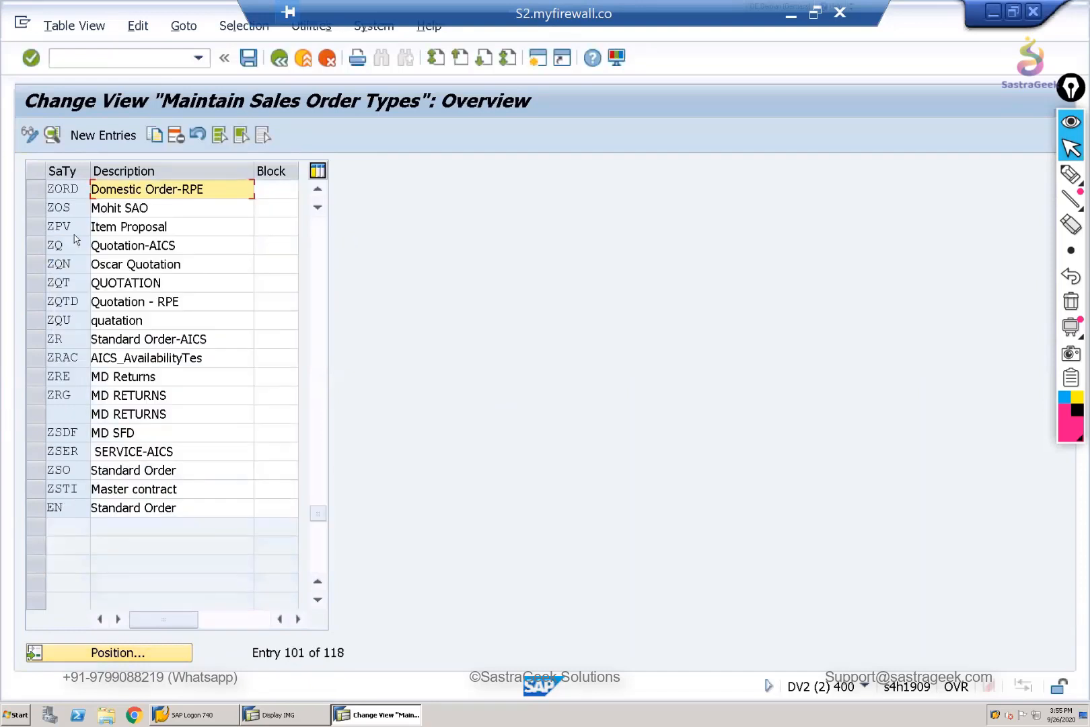
left_click(37, 190)
left_click(52, 136)
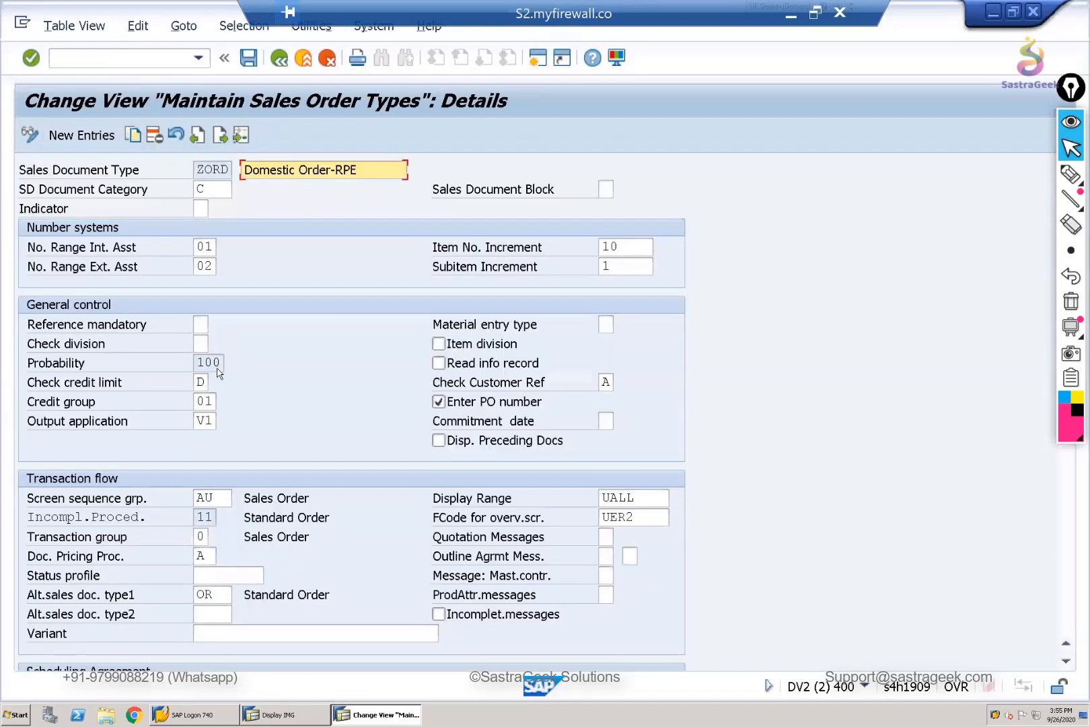
- Check the incompleteness procedure in the transaction flow of ZORD and leave the sales order types
scroll(202, 576, "down", 5)
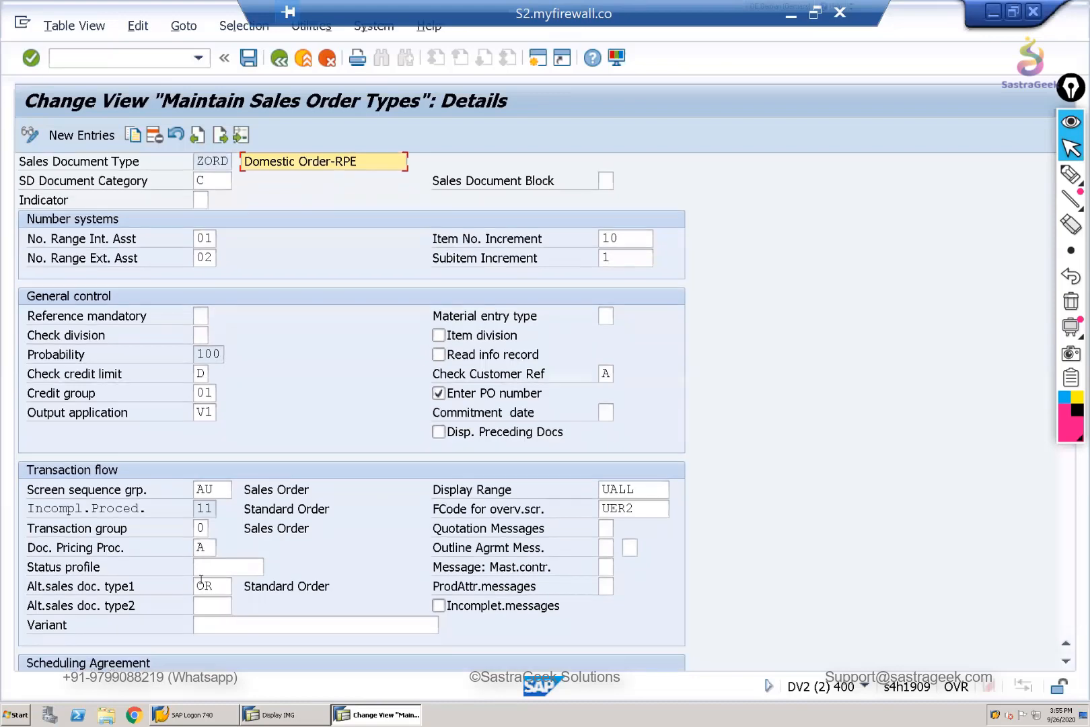
scroll(199, 412, "down", 2)
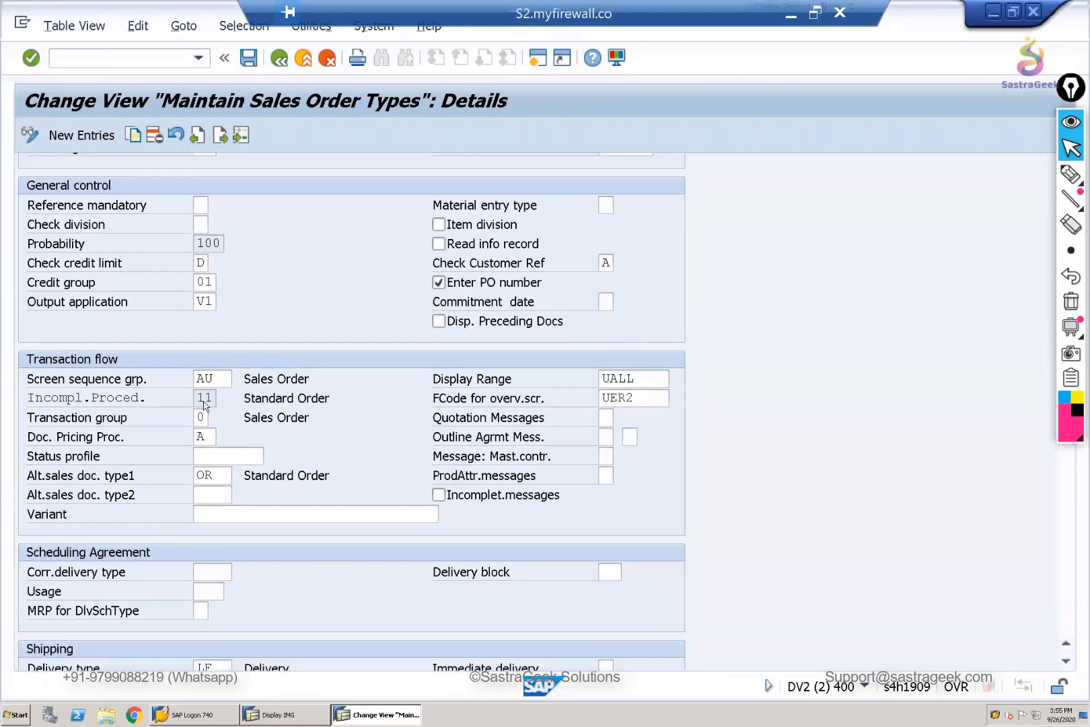
double_click(216, 398)
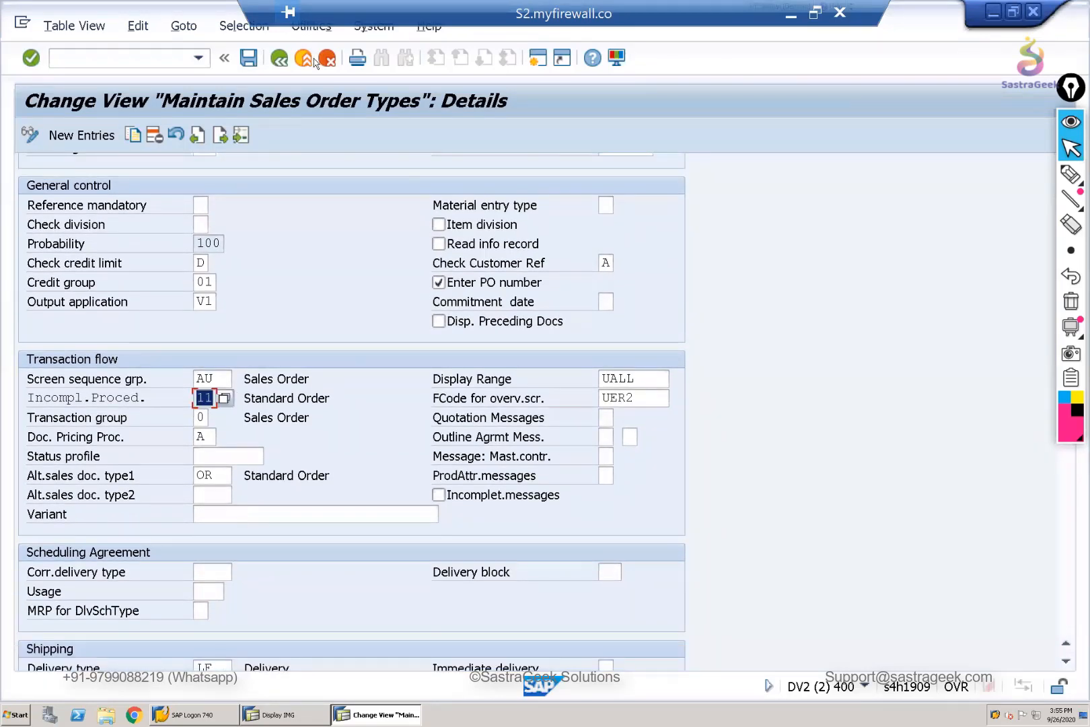
left_click(279, 61)
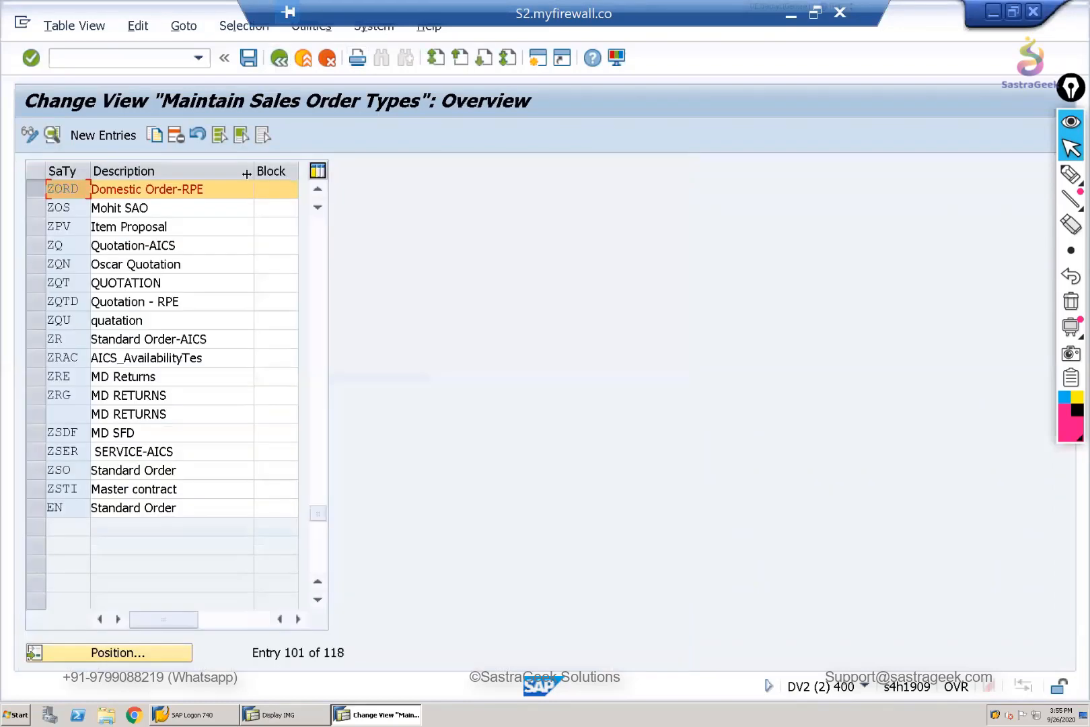
left_click(279, 64)
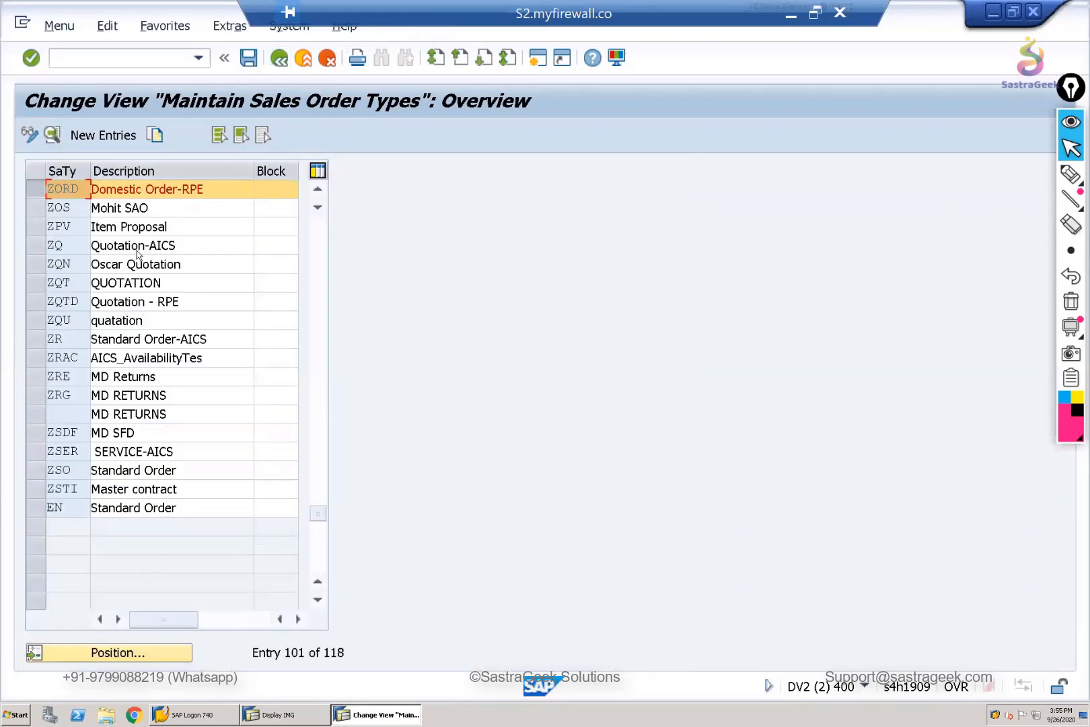
- Open the item categories with transaction VOV7 and show the details of item category TAN
type("vov7")
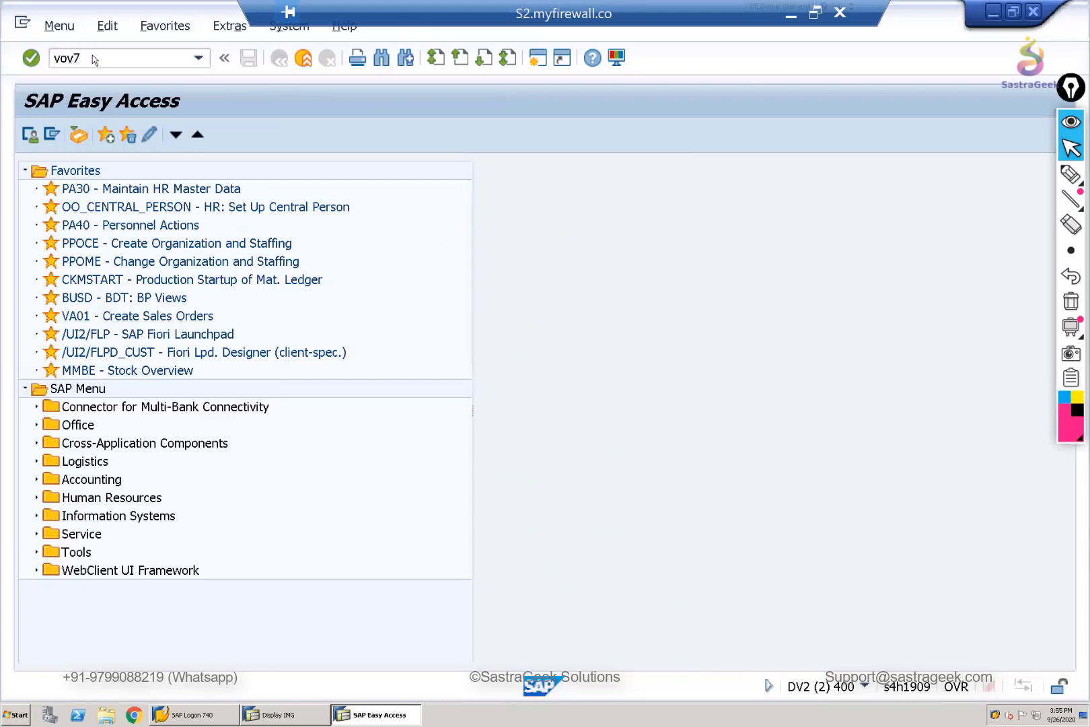
key("Return")
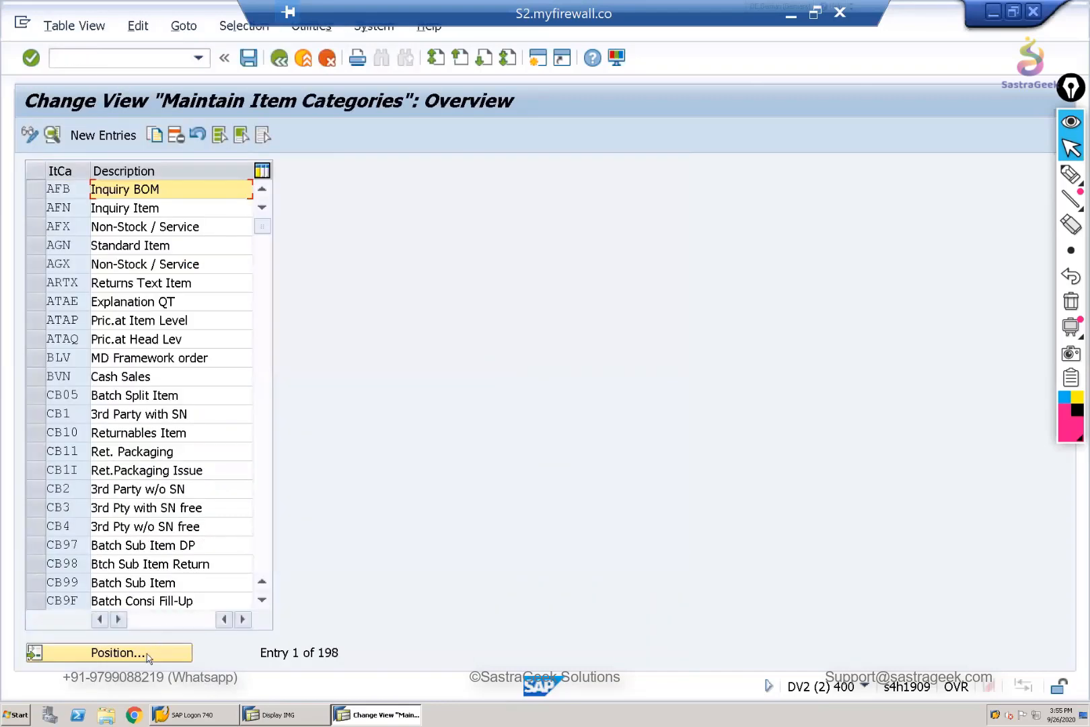
left_click(146, 652)
type("tan")
key("Return")
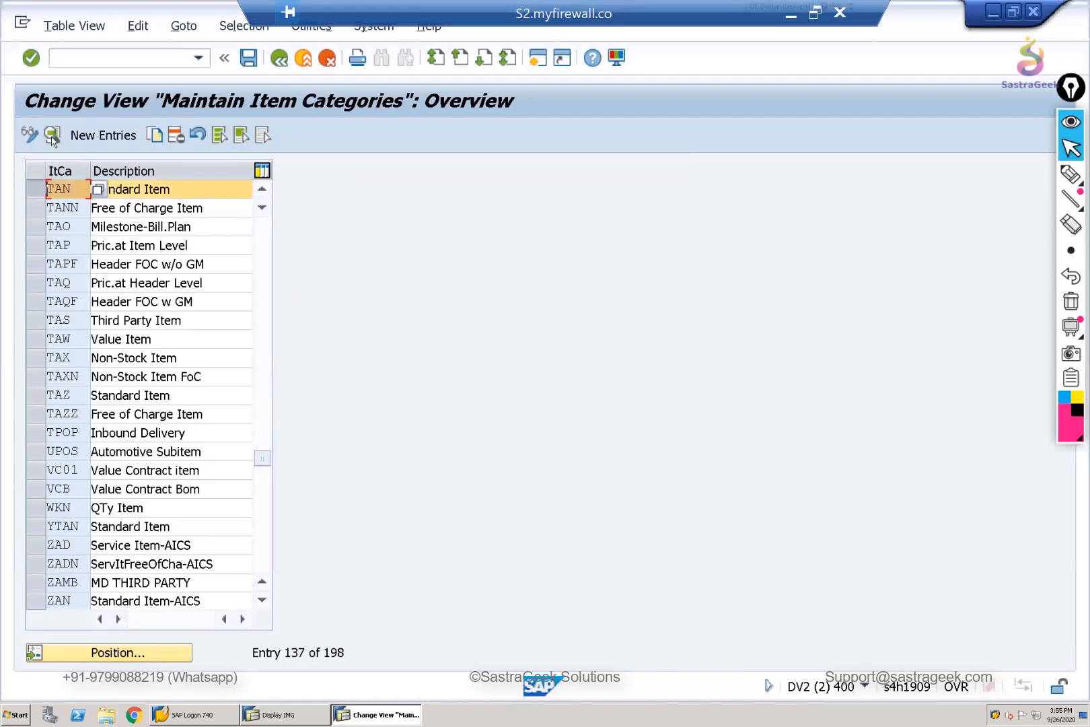
double_click(60, 188)
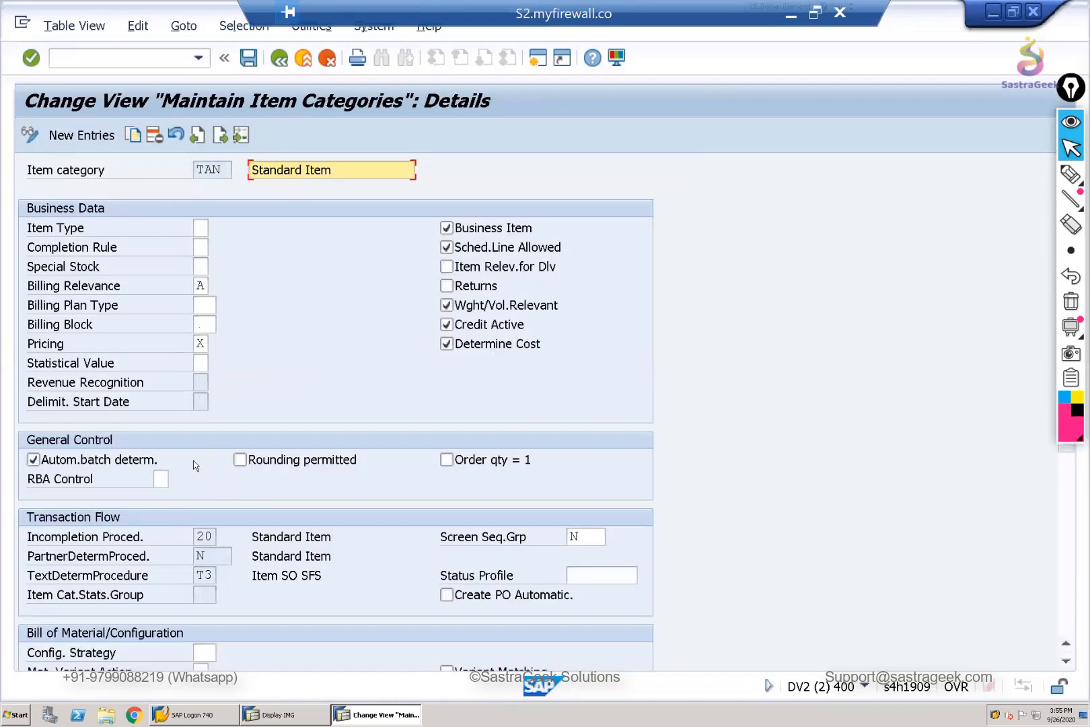
- Check the incompletion procedure in the transaction flow of TAN and return to the item category overview
left_click(202, 556)
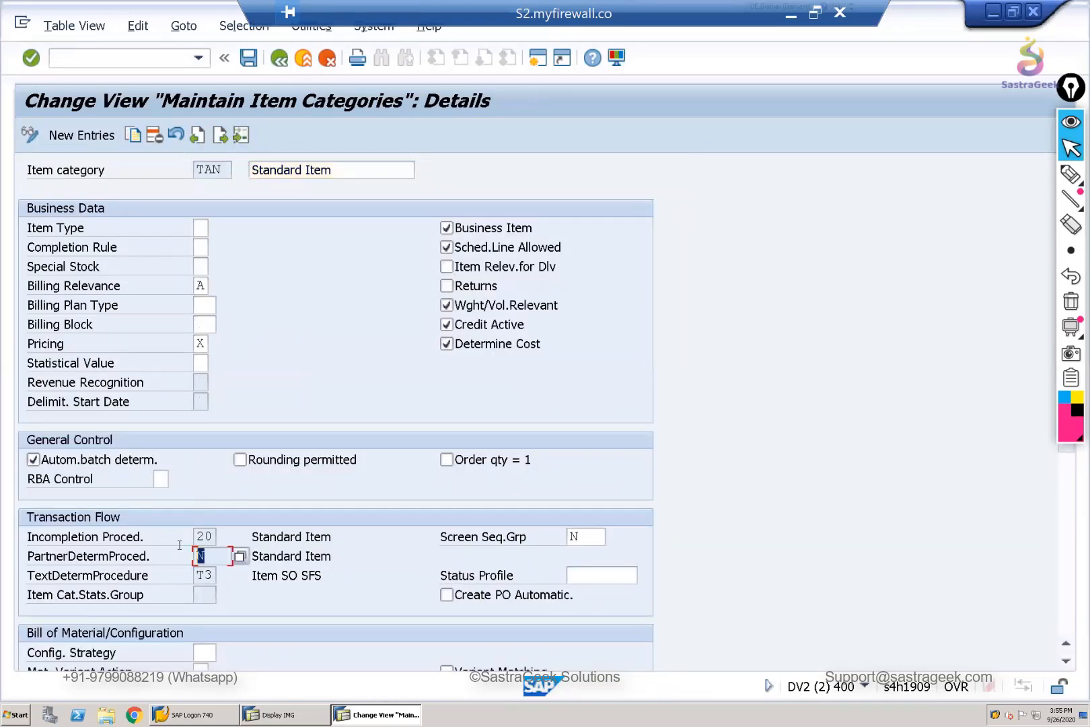
left_click(200, 536)
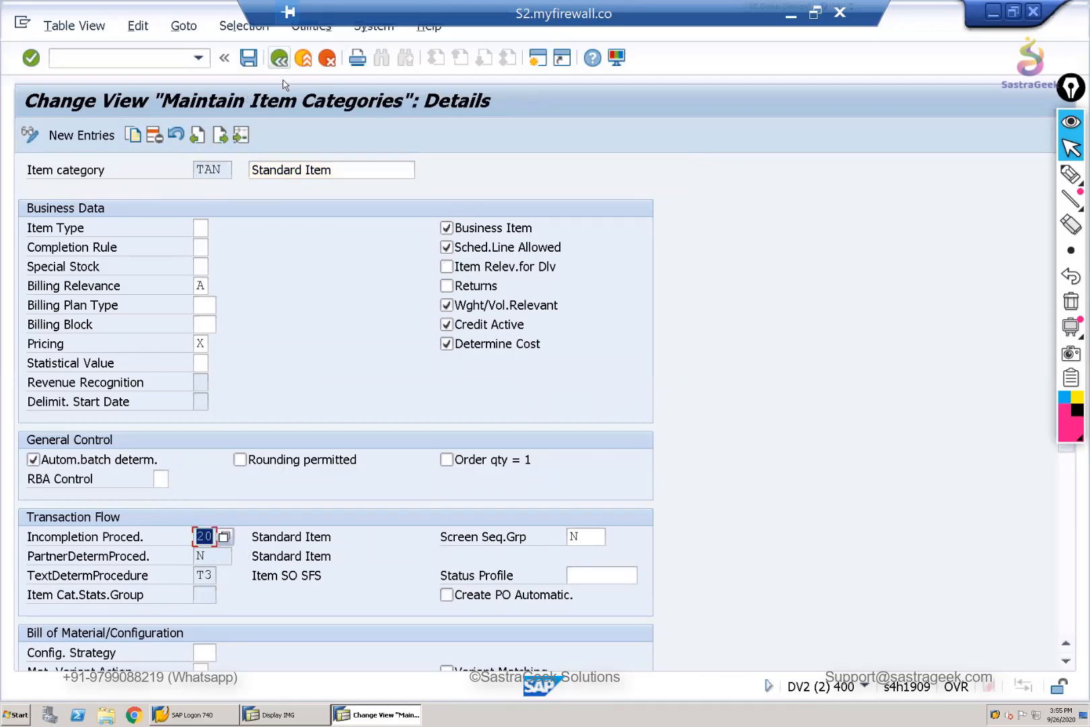
left_click(279, 58)
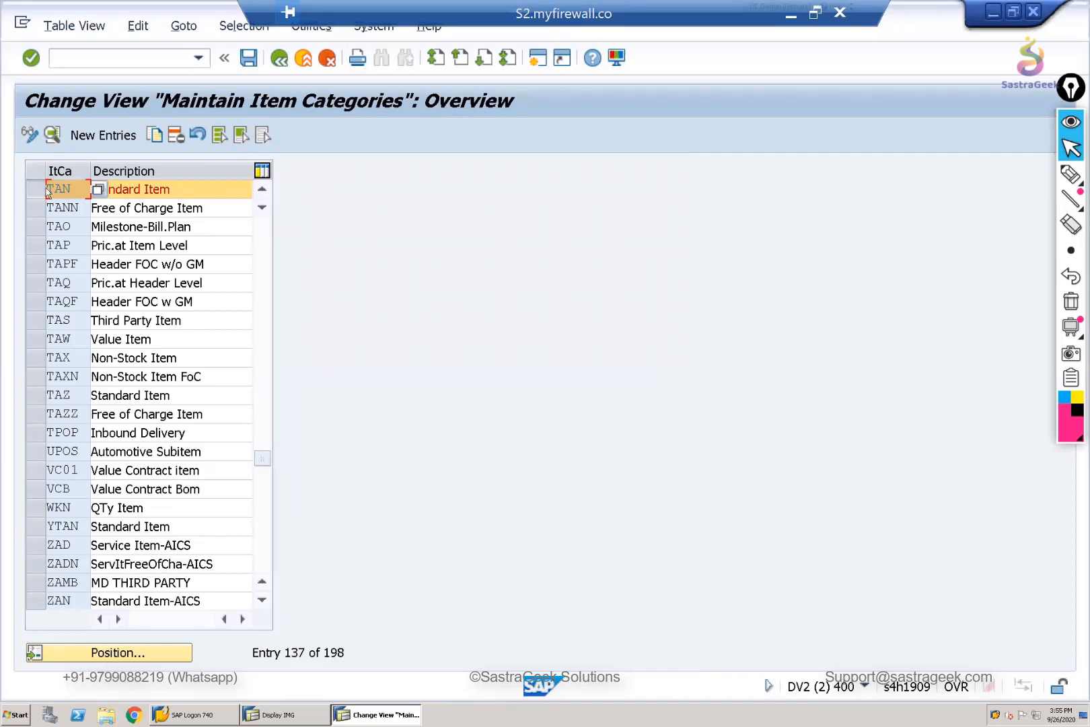
- Switch directly from the item categories to the schedule line categories with transaction VOV6
left_click(104, 60)
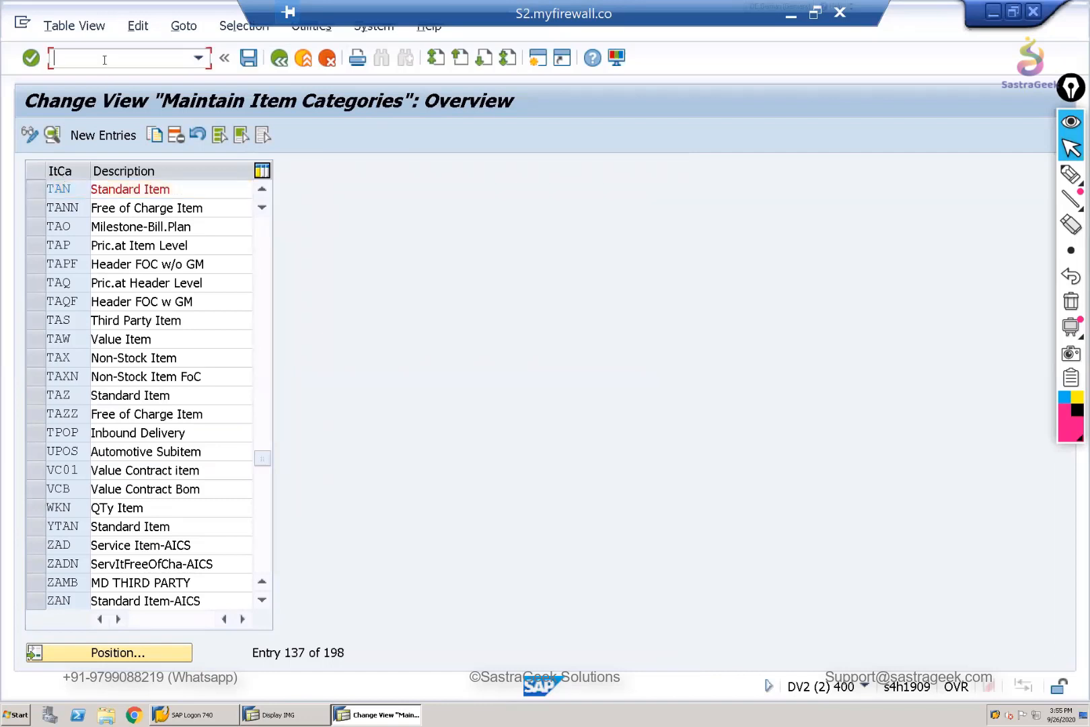
type("/NVVOV")
key("BackSpace")
key("BackSpace")
key("BackSpace")
type("ov6")
key("Return")
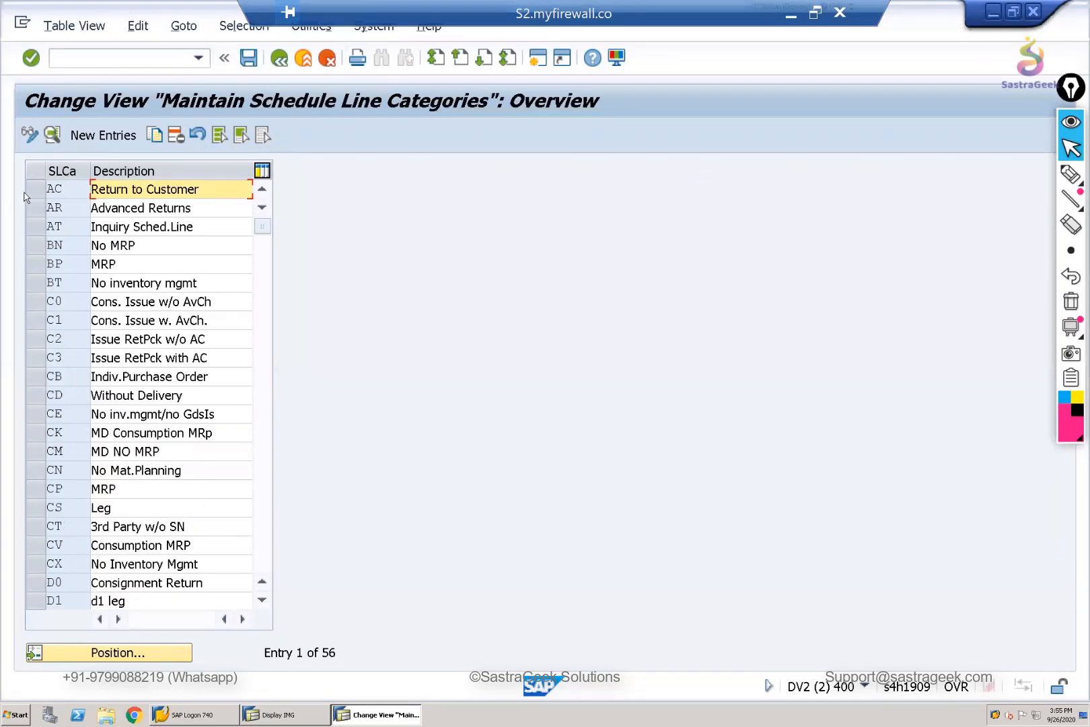
- Position the list at schedule line category CP and open its details
left_click(99, 653)
type("CP")
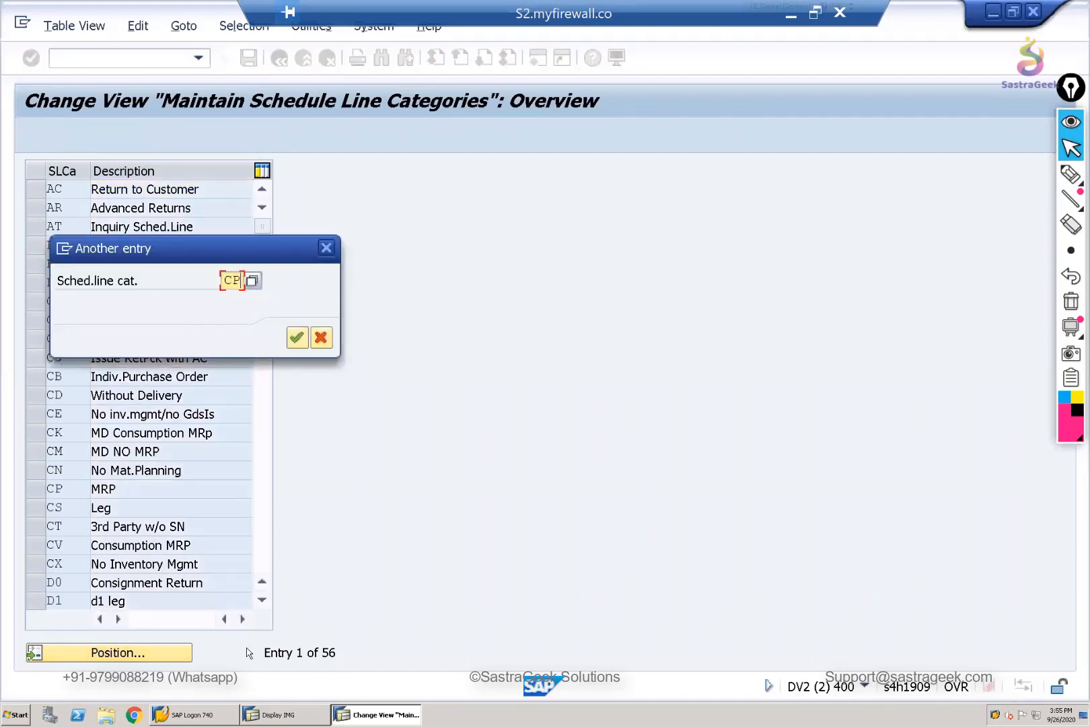
key("Return")
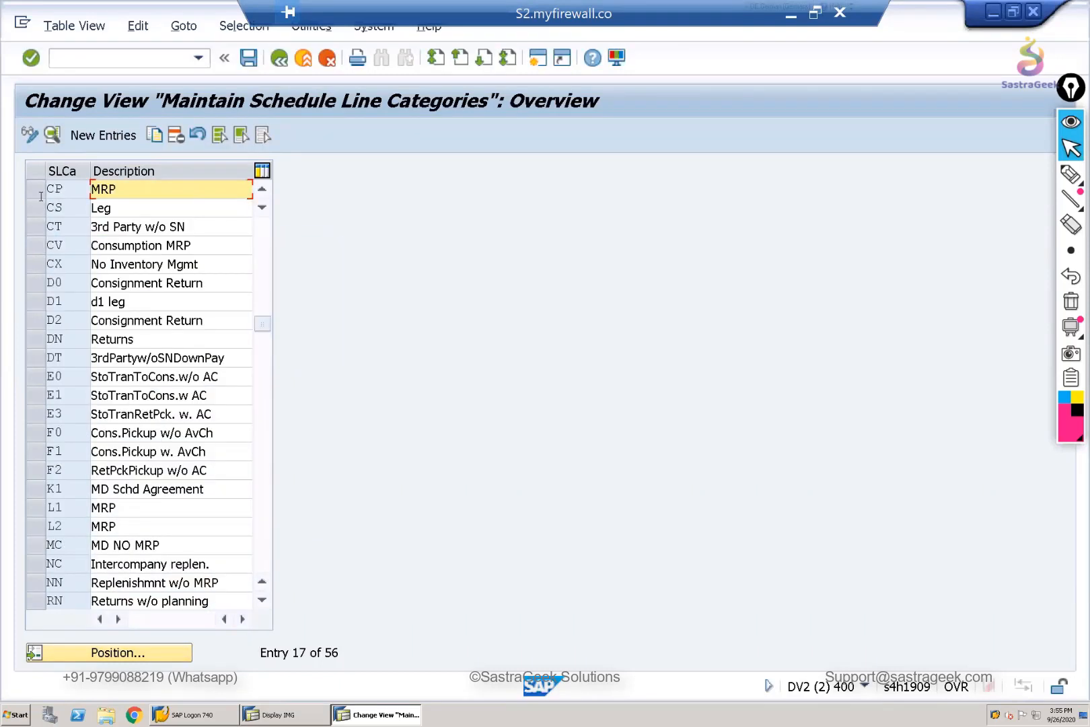
left_click(31, 191)
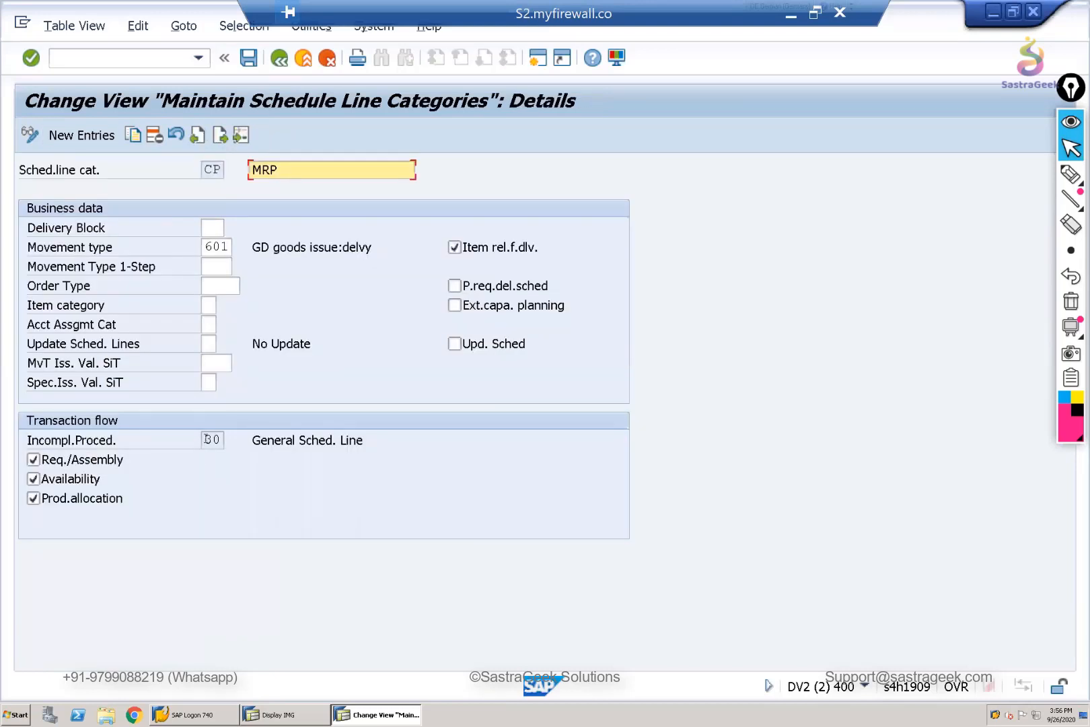
- Check the incompleteness procedure of schedule line category CP and return to the SAP Easy Access screen
double_click(212, 440)
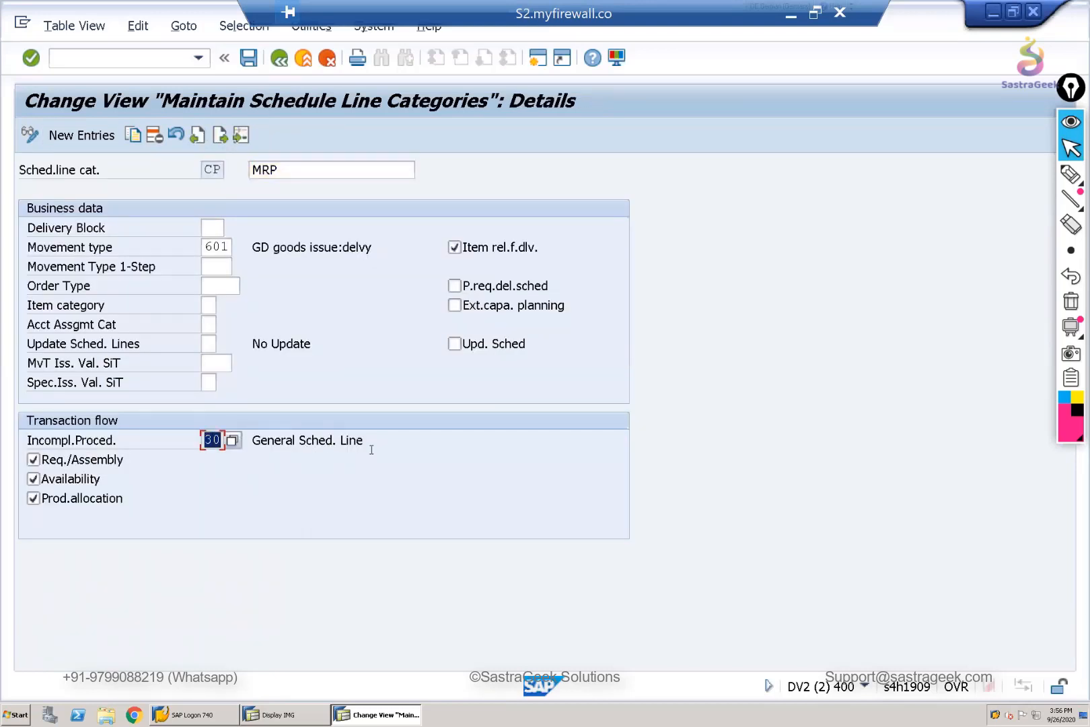
left_click(279, 58)
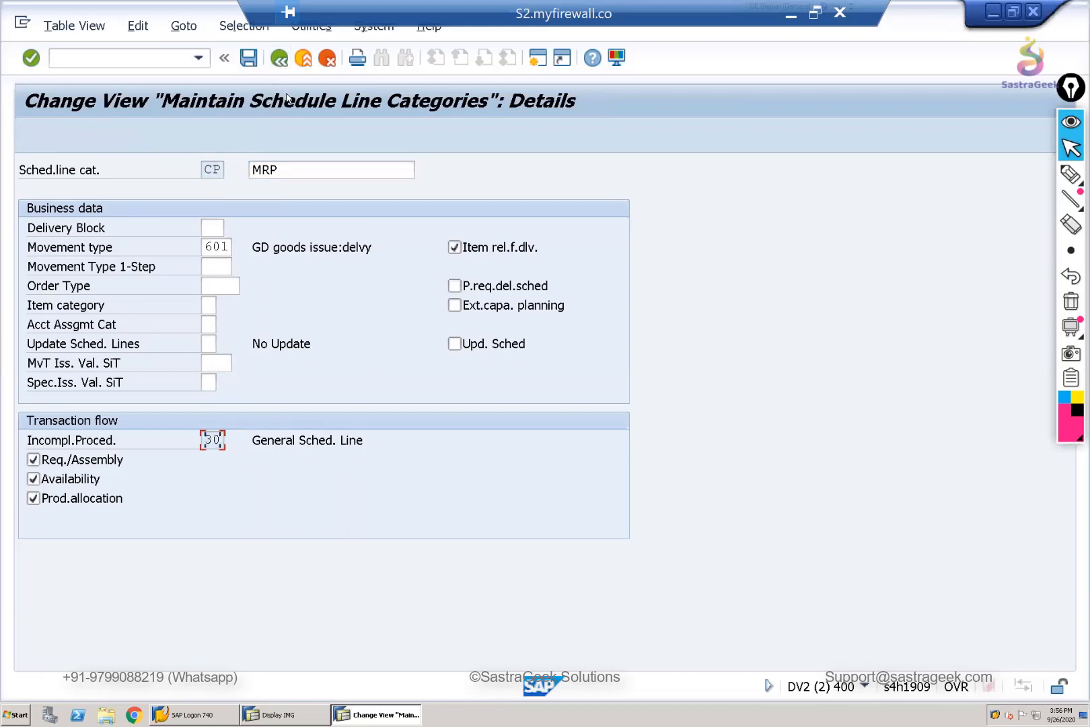
left_click(280, 59)
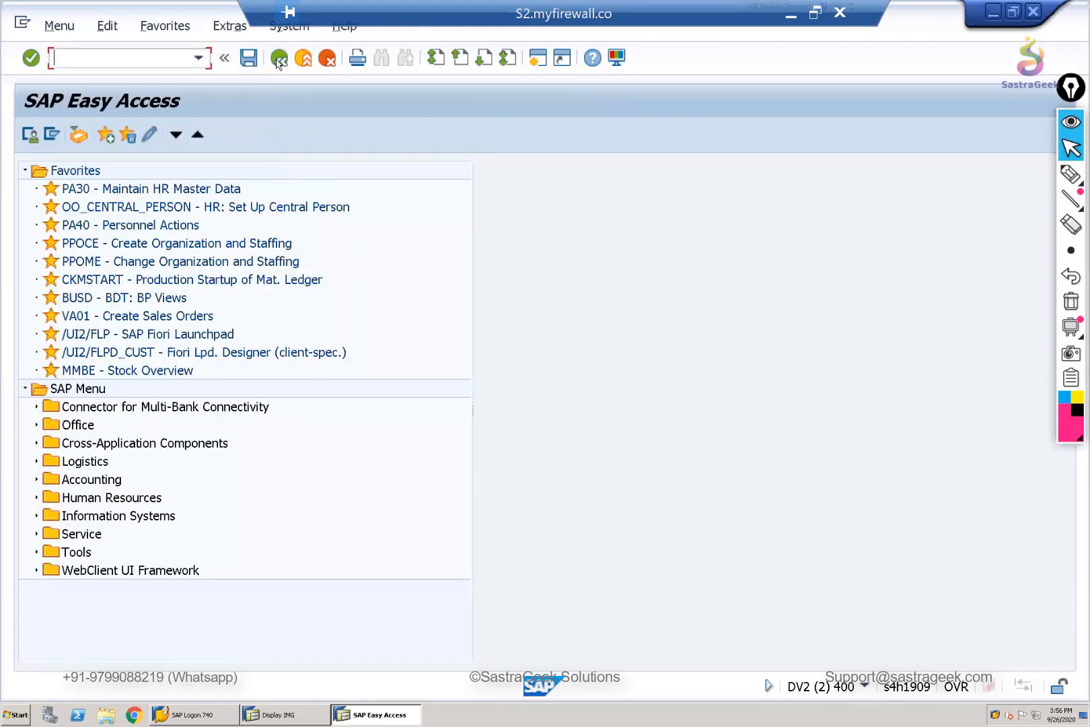
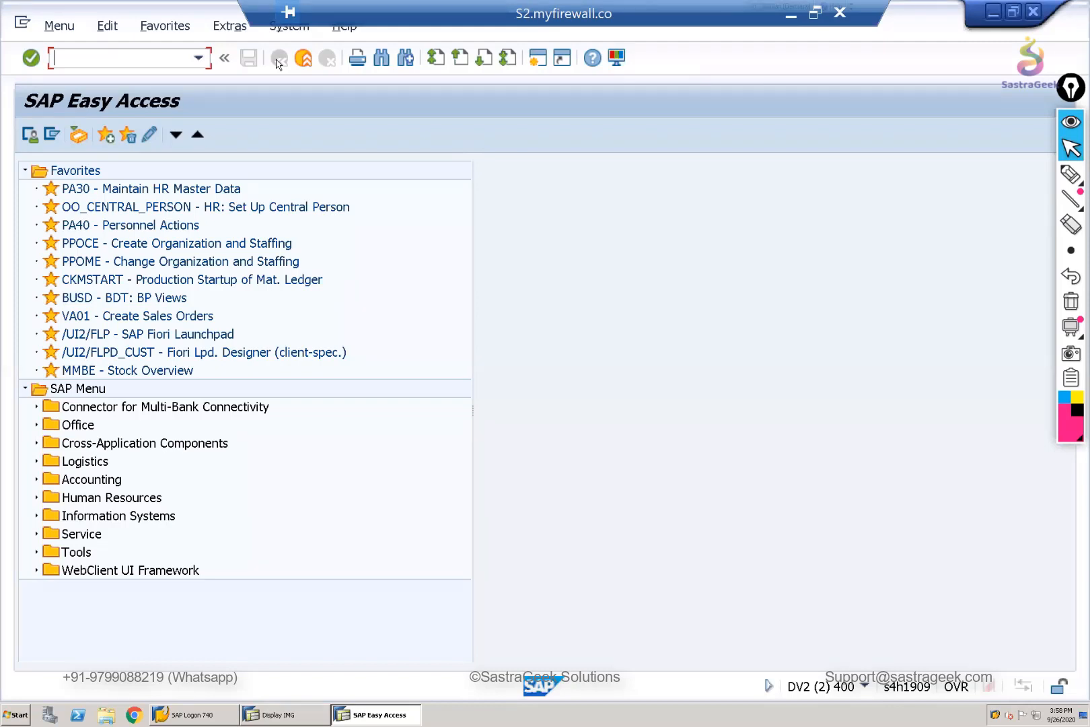
- Open Define Incompleteness Procedures from the IMG session and select incompleteness group A, Sales - Header
left_click(269, 713)
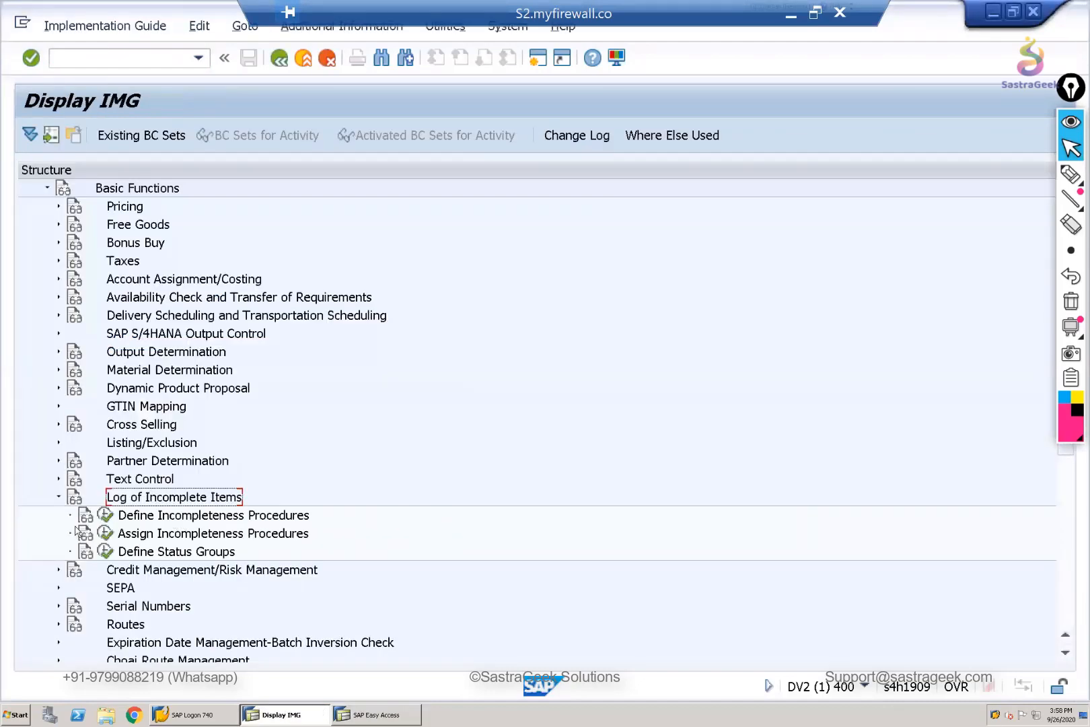
left_click(106, 515)
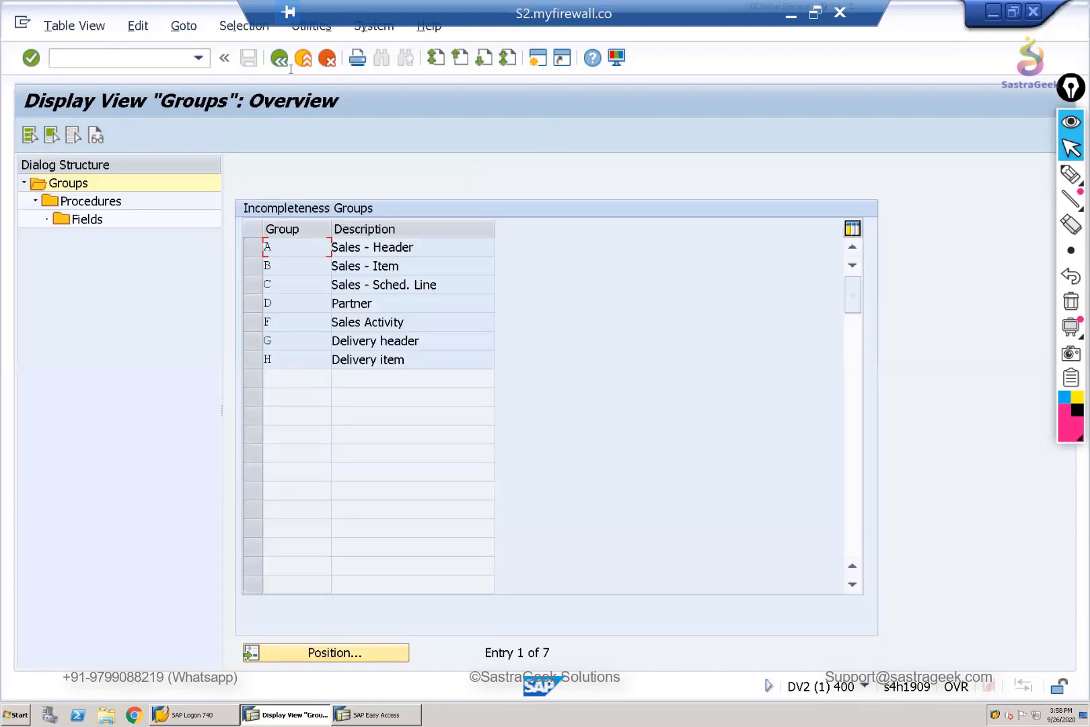
left_click(280, 58)
left_click_drag(416, 247, 257, 246)
left_click(252, 247)
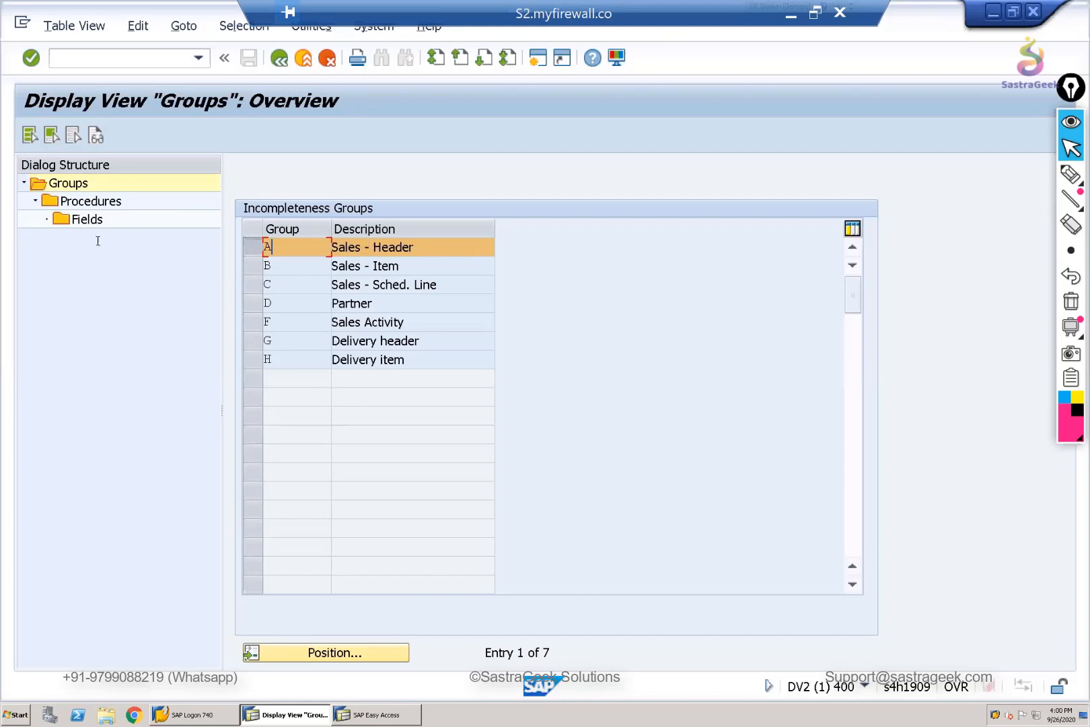
- Open the procedures of the Sales - Header group and display the fields of procedure 11, Standard Order
double_click(82, 202)
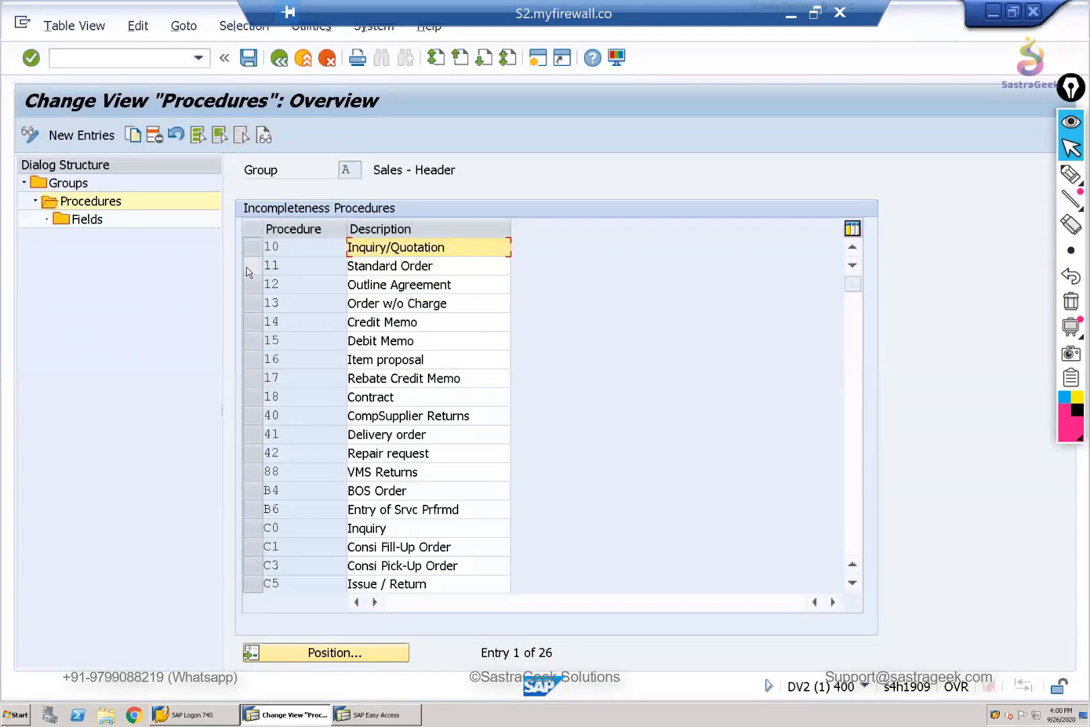
left_click(248, 271)
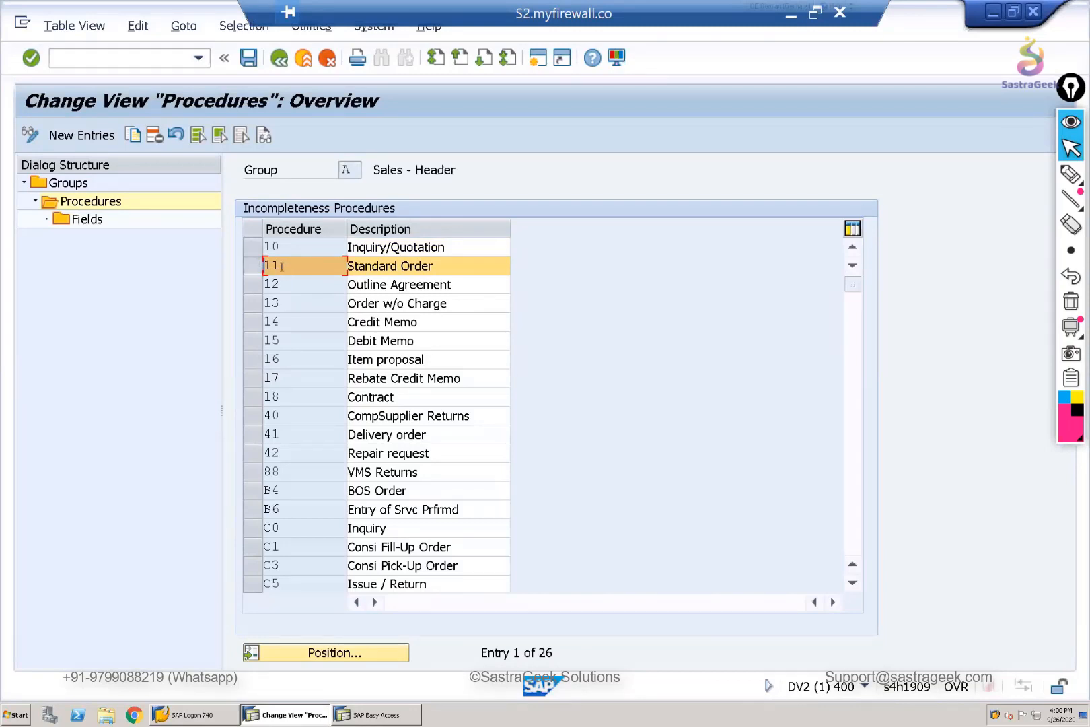
left_click(88, 225)
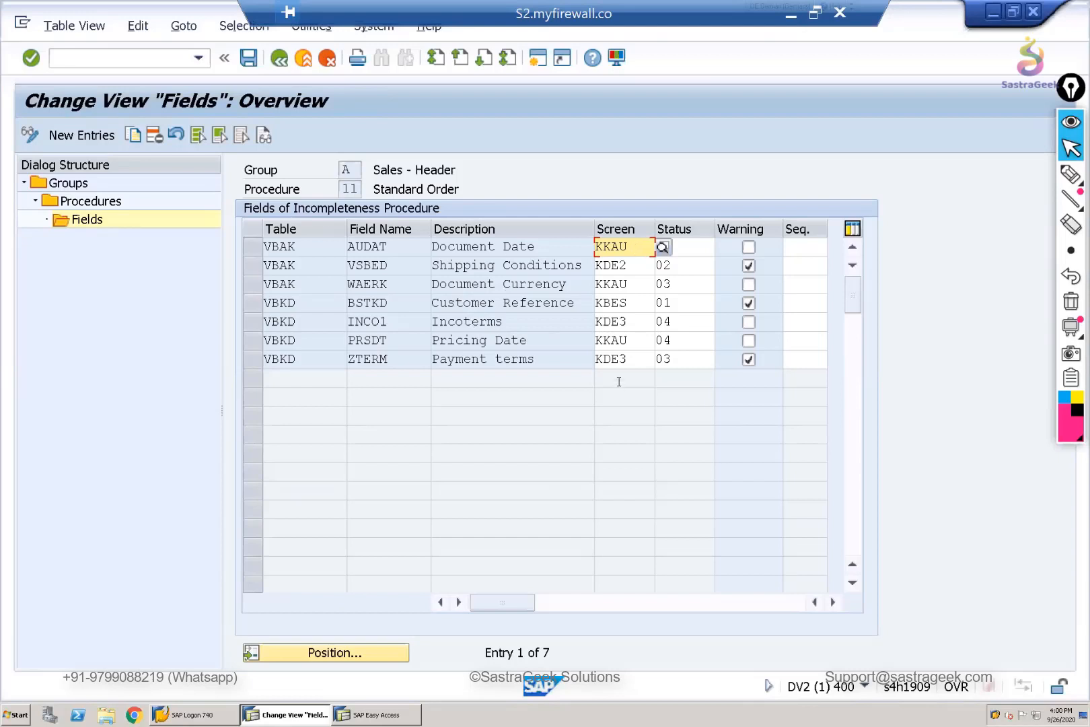
- Examine the fields in the Standard Order incompleteness procedure, including Document Date, Shipping Conditions, Customer Reference, Pricing Date and Payment terms
left_click(525, 323)
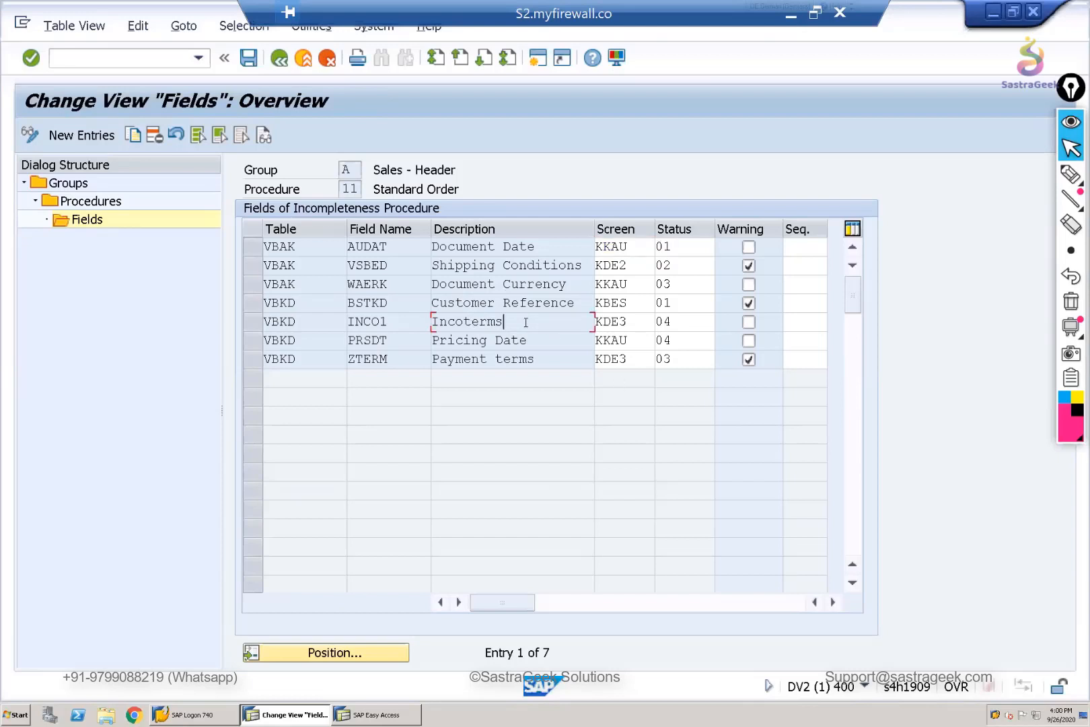
left_click_drag(538, 247, 420, 248)
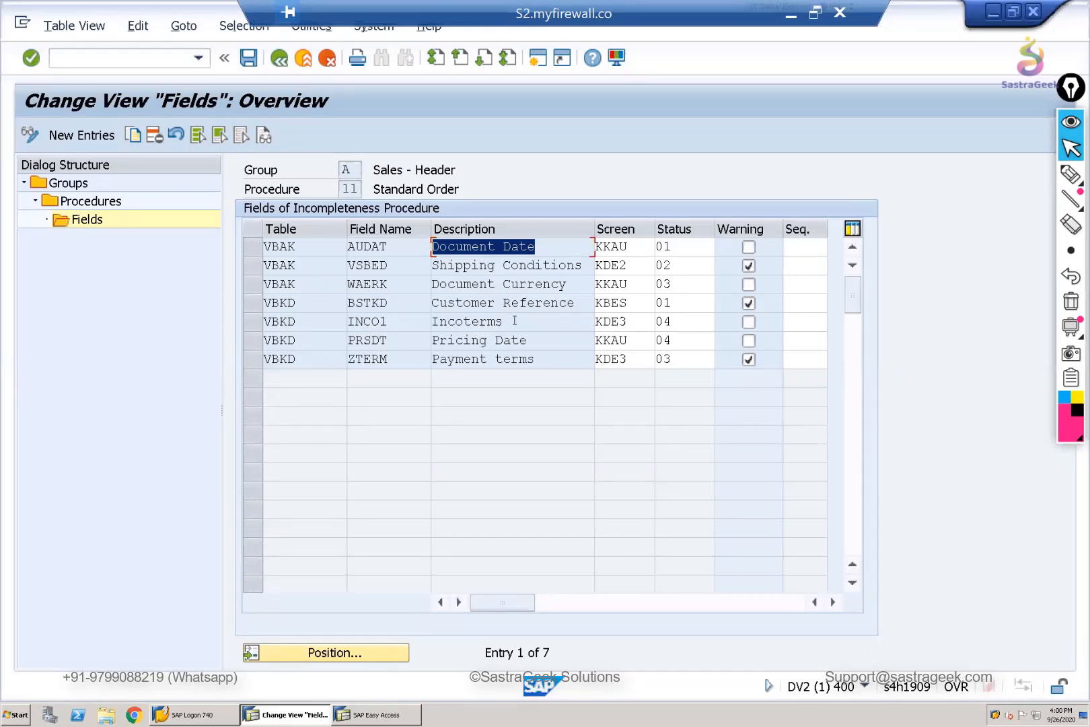
left_click_drag(569, 265, 427, 267)
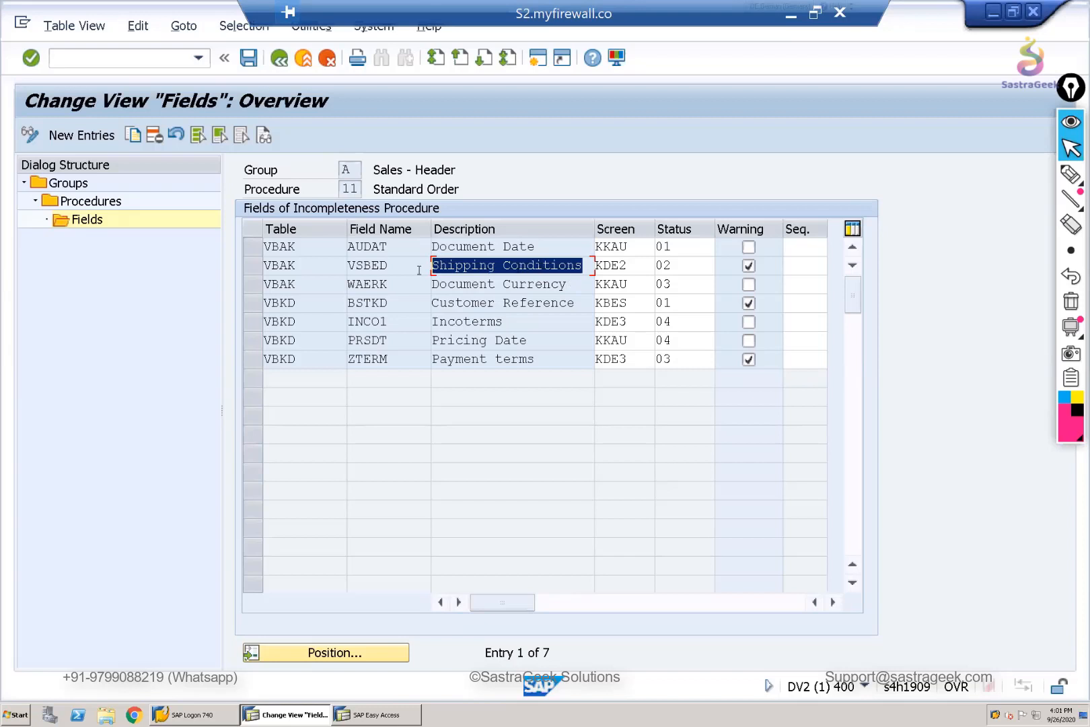
left_click_drag(414, 270, 336, 271)
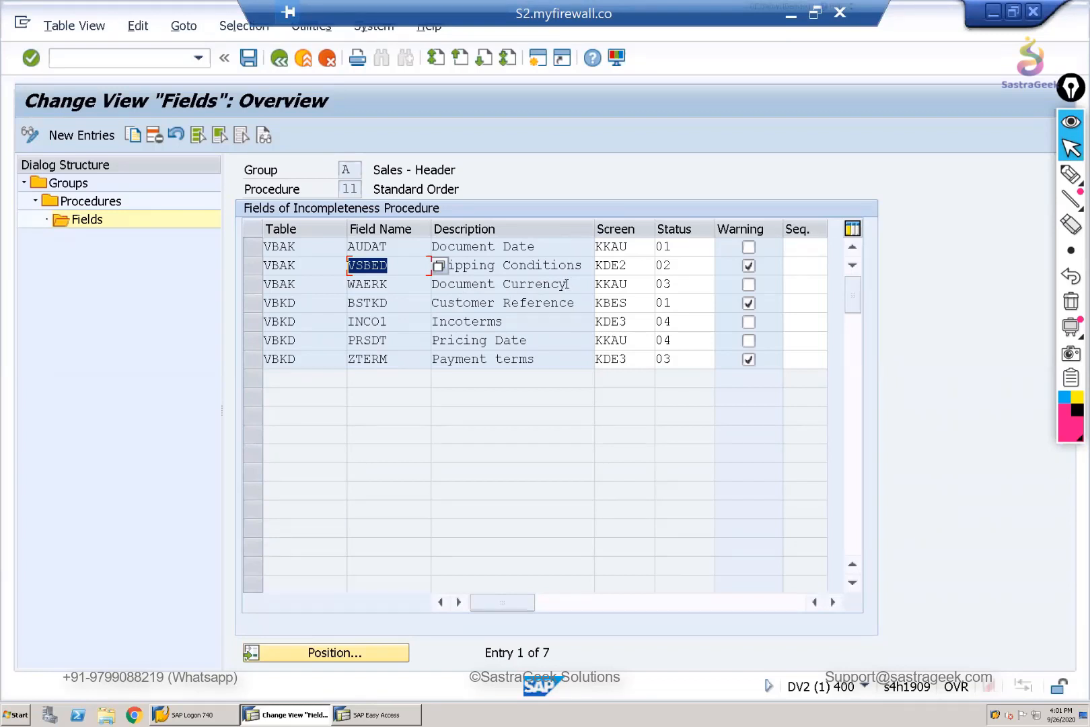
left_click_drag(569, 284, 519, 303)
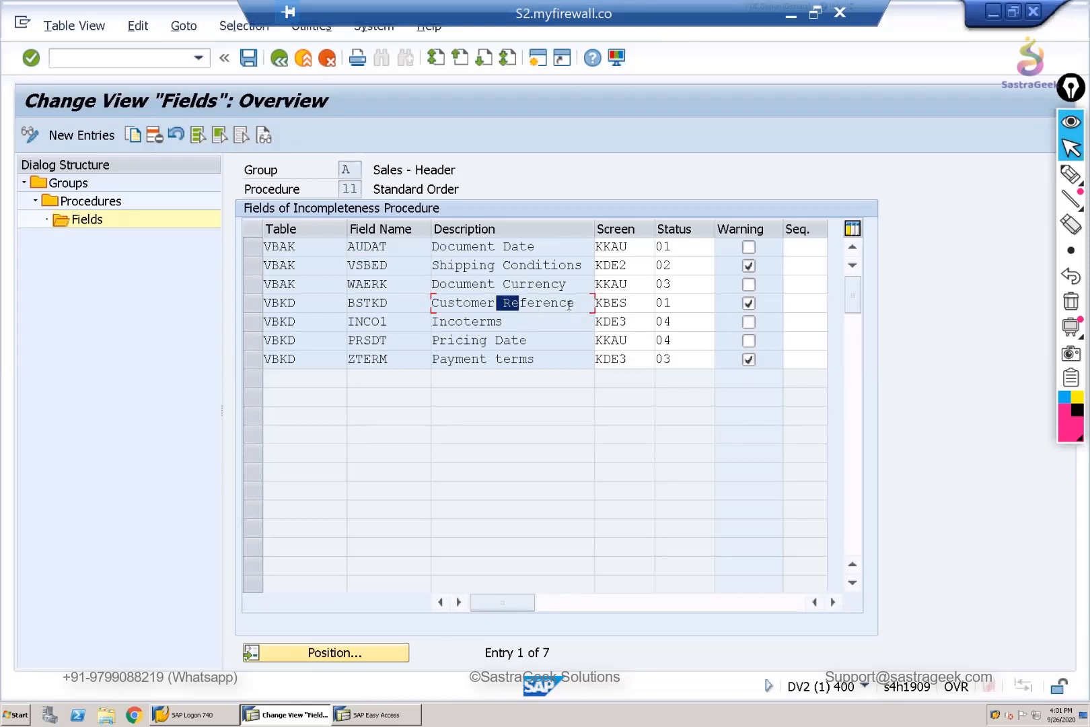
left_click_drag(442, 303, 523, 323)
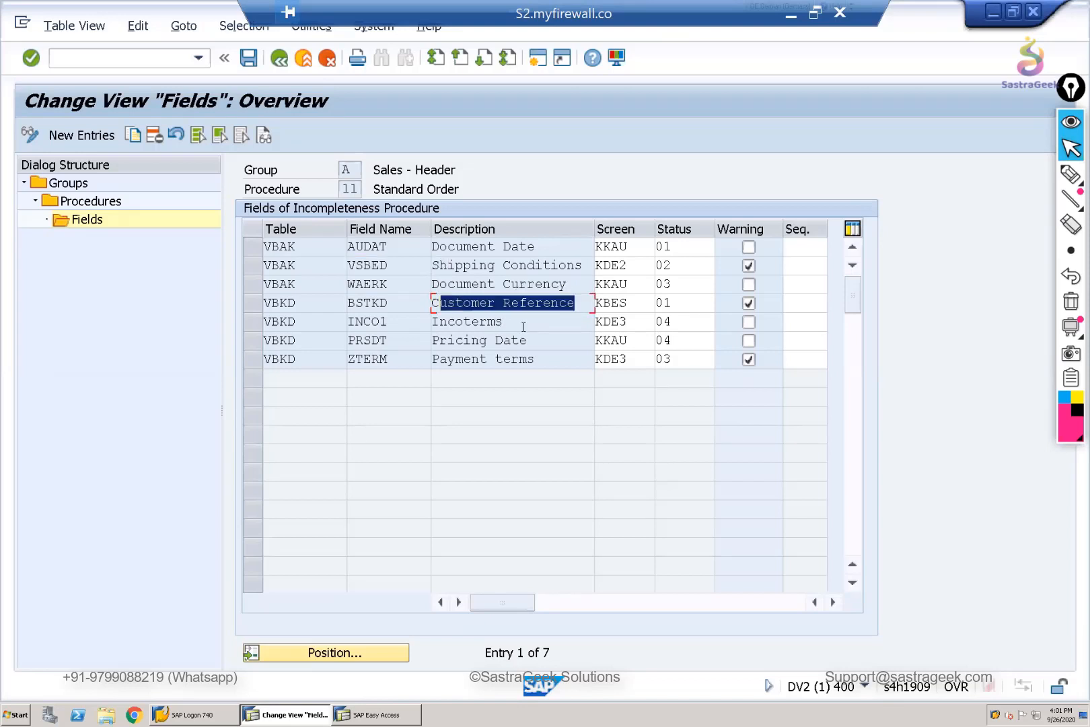
left_click_drag(432, 322, 472, 340)
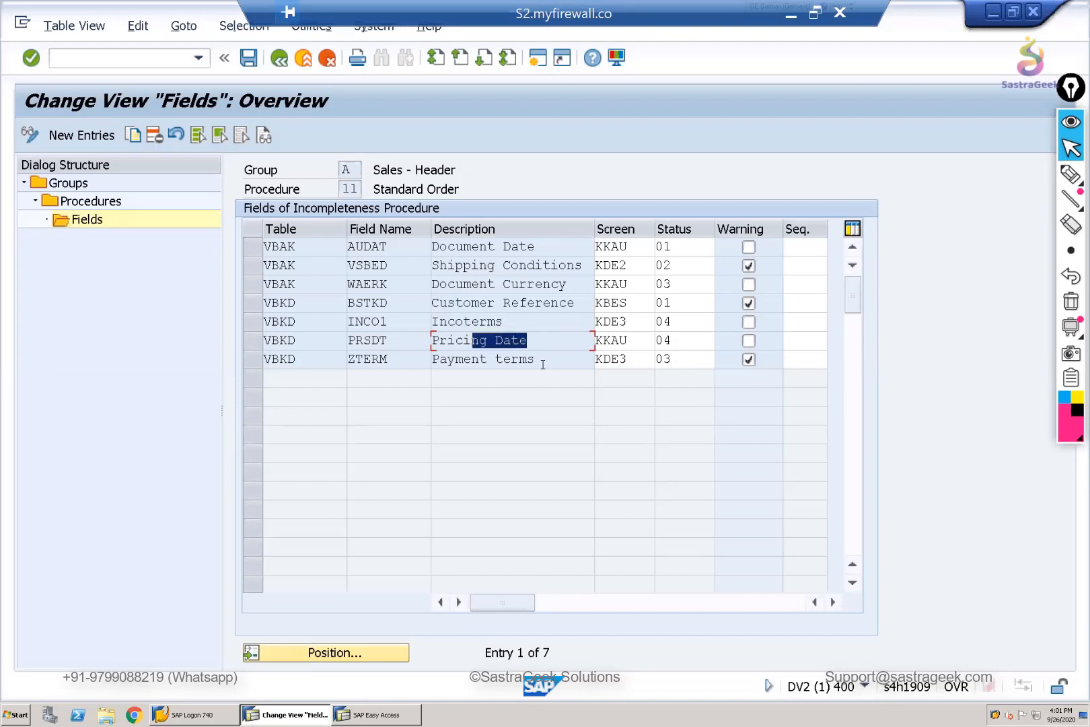
left_click_drag(537, 358, 479, 358)
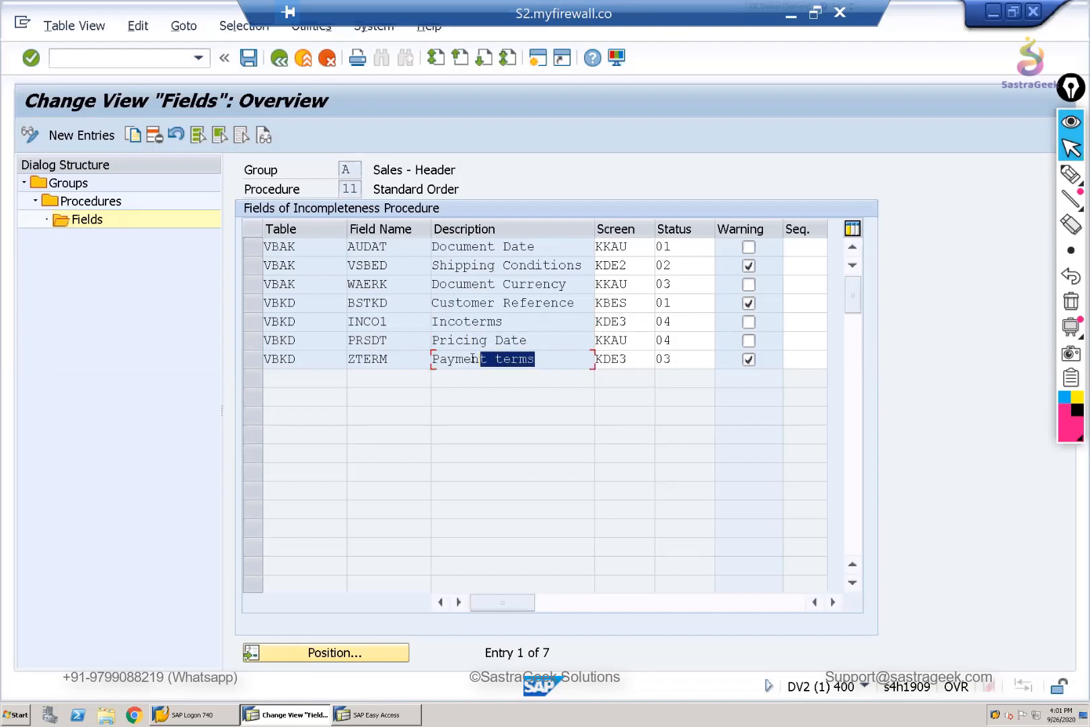
left_click(324, 340)
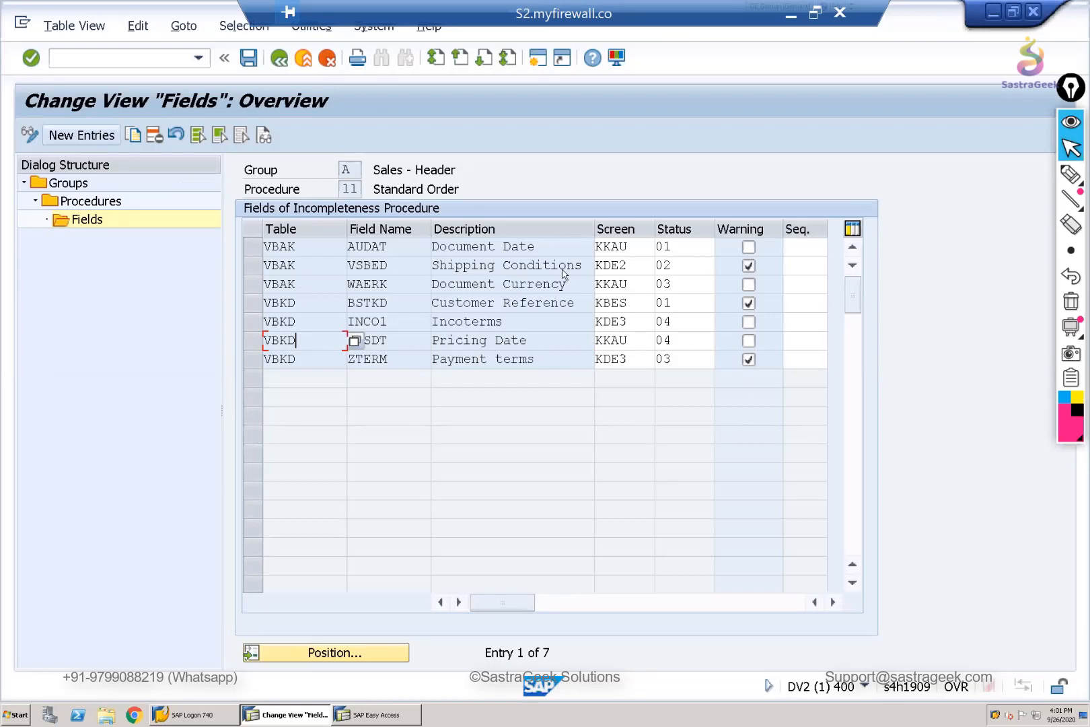
left_click(536, 303)
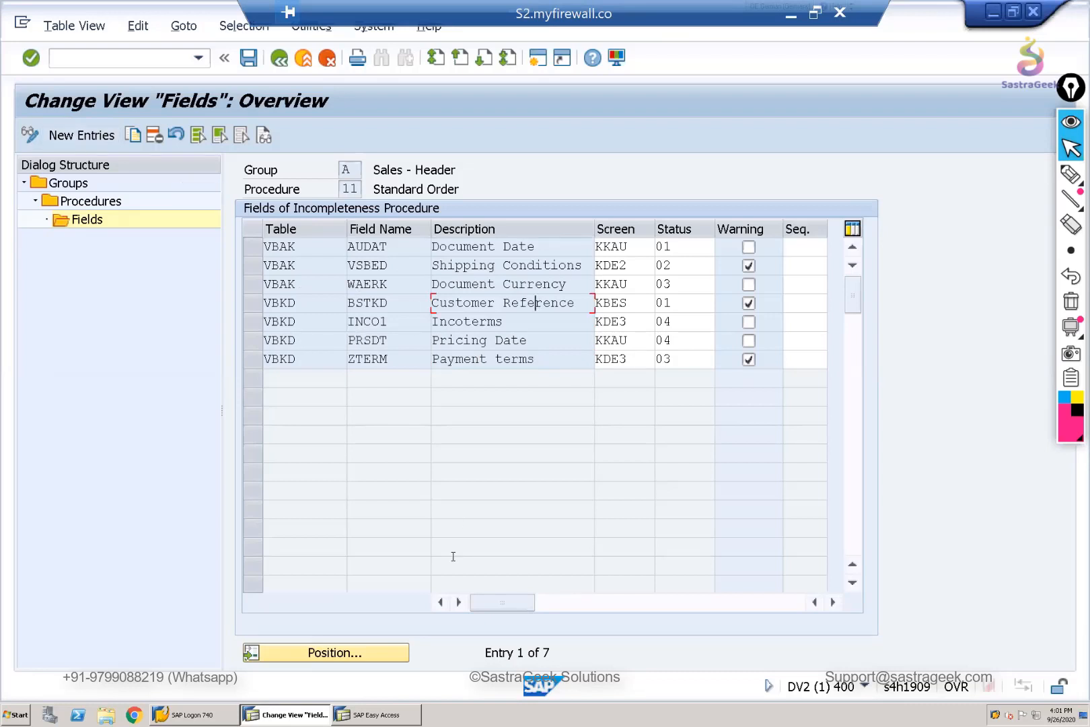
- Display the existing domestic sales order with transaction VA03 in the other session and open its header data
key("alt+Tab")
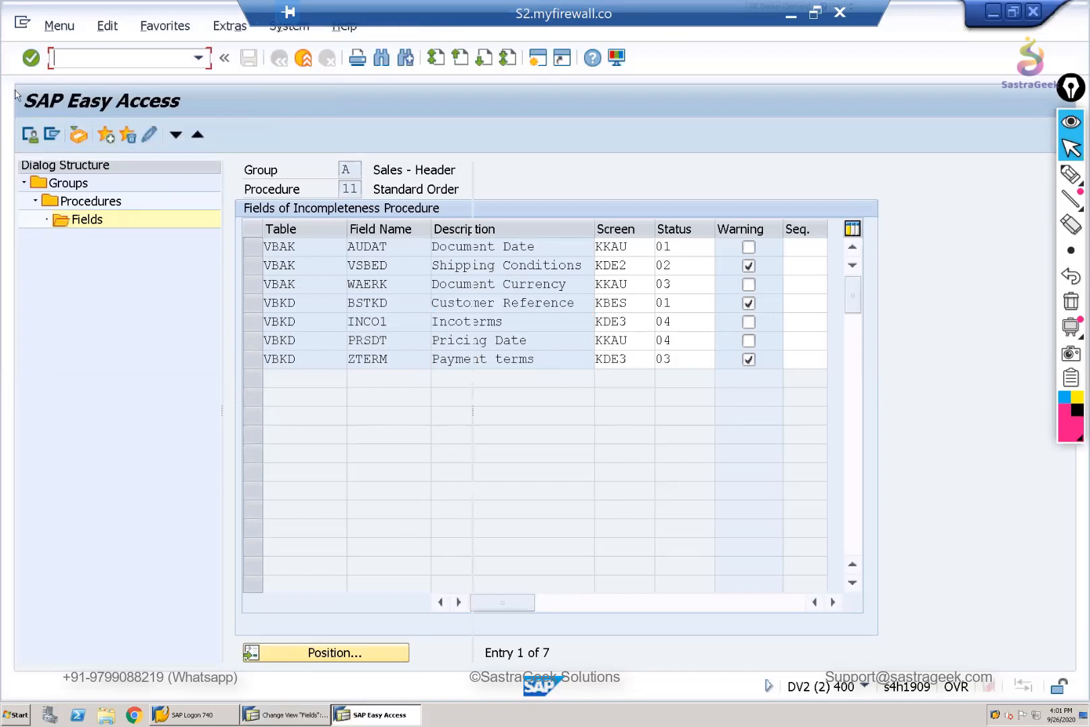
type("va03")
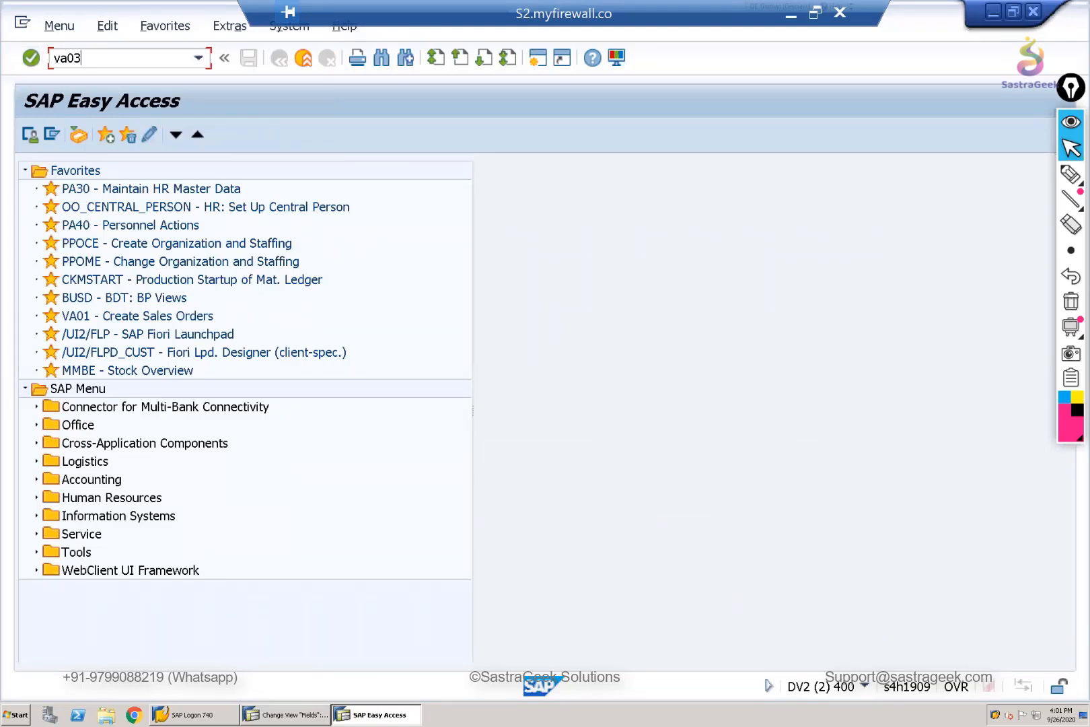
key("Return")
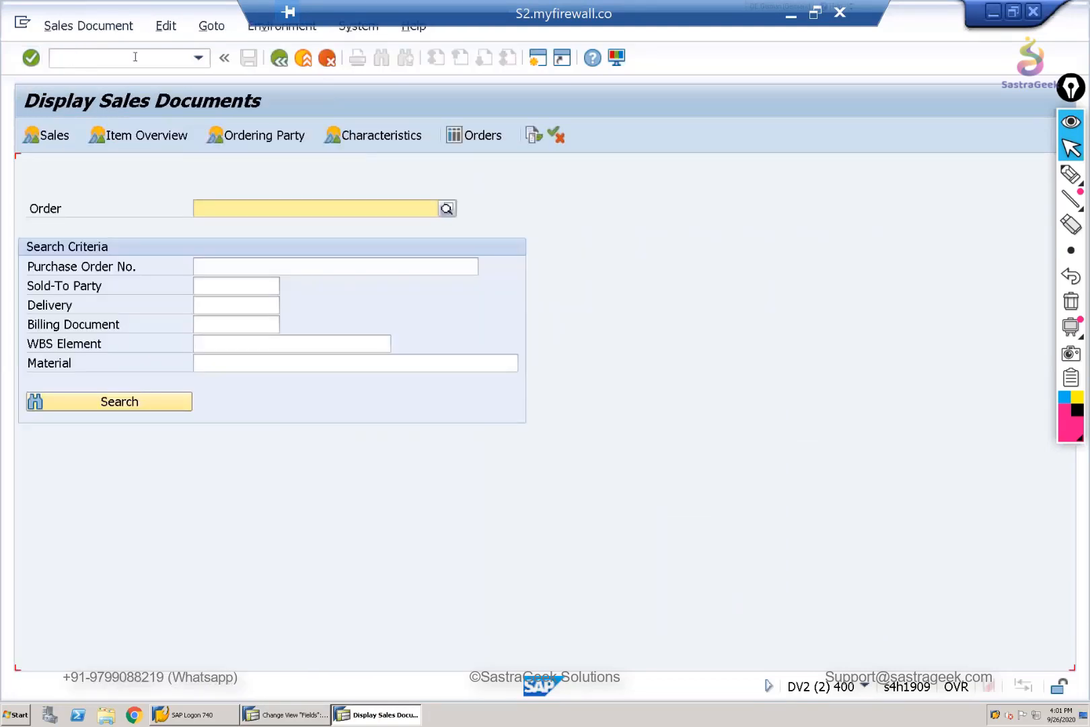
key("Down")
key("Return")
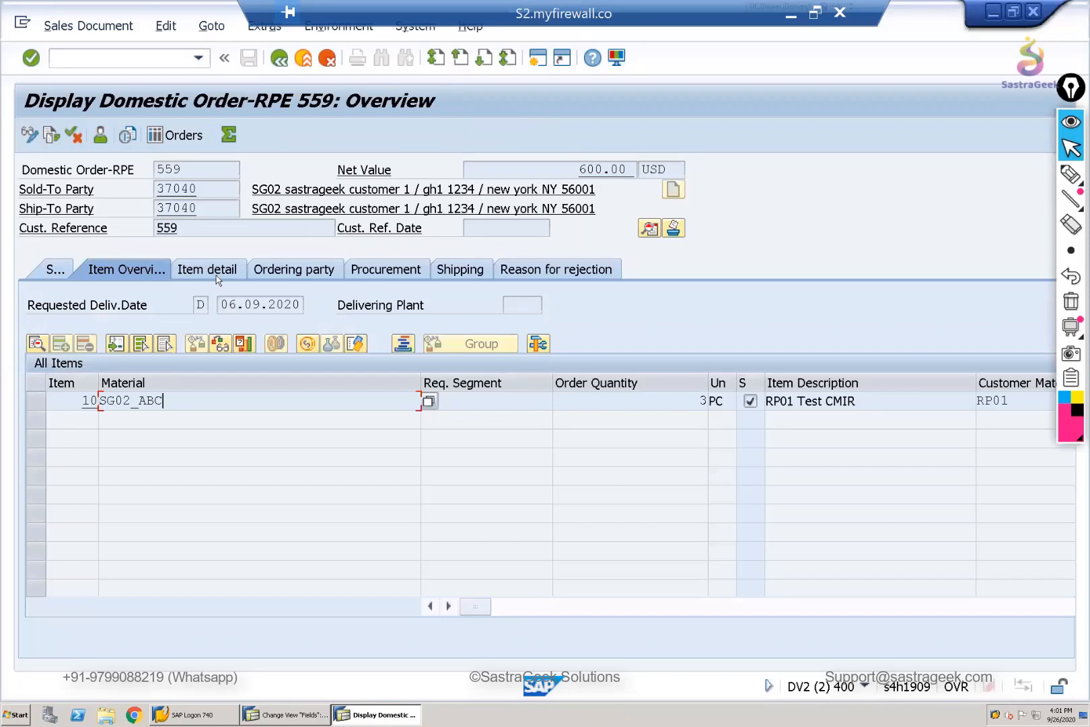
left_click(649, 229)
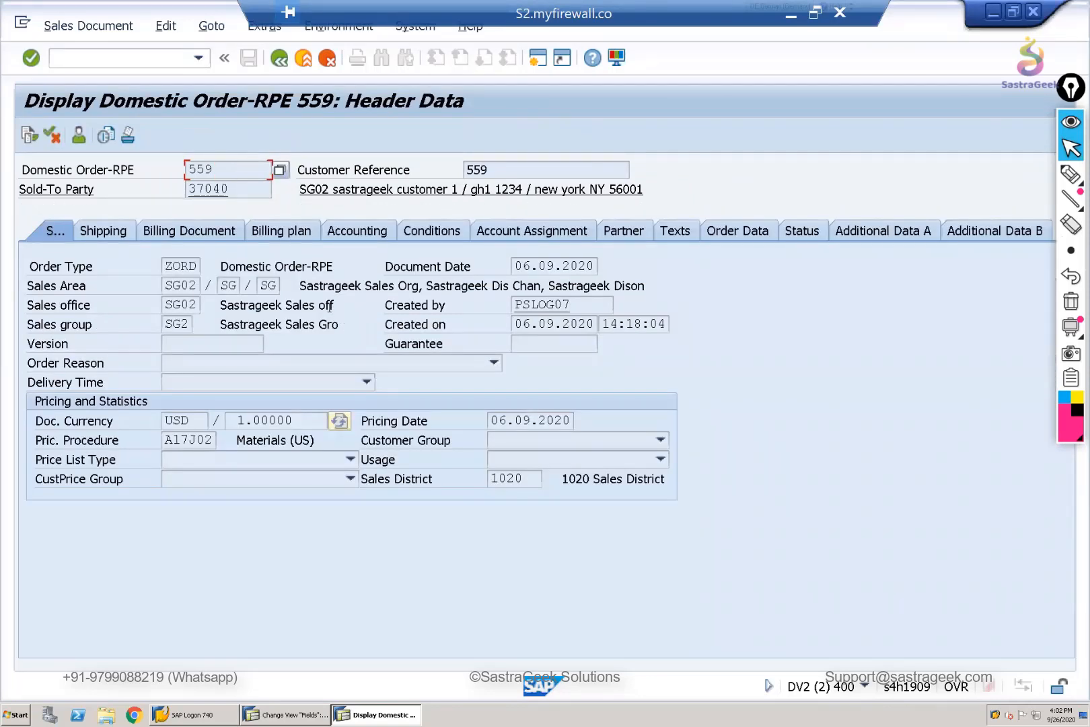
- Look up the table and field name behind the header's Sales office field in its technical information, closing the help again
double_click(169, 306)
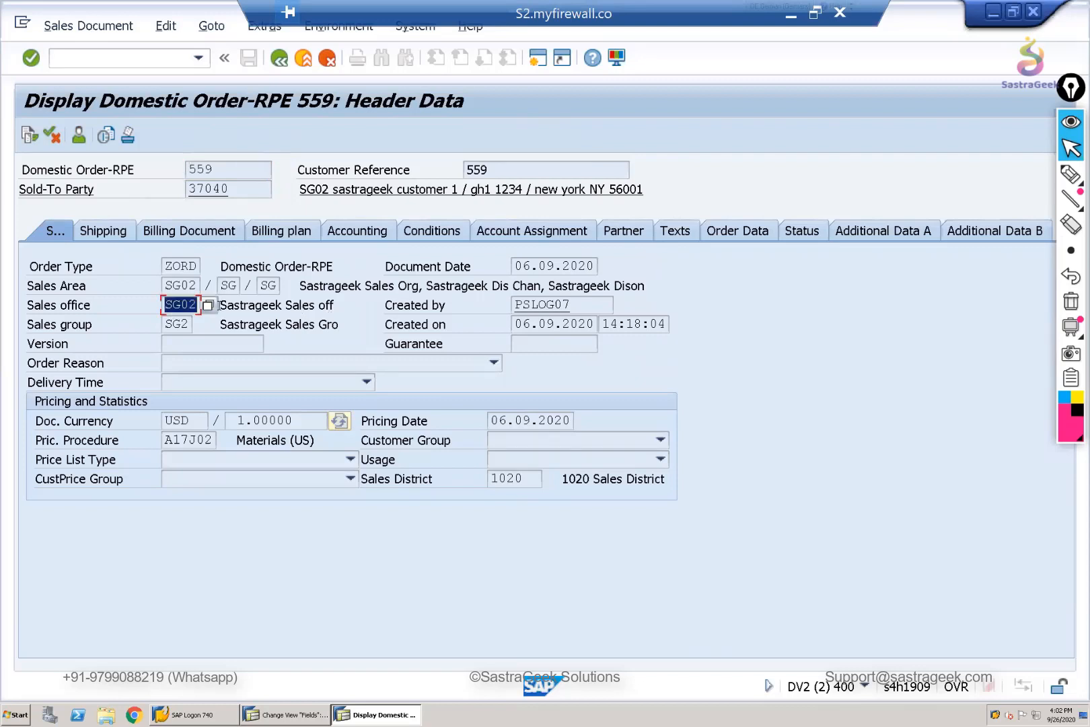
left_click(328, 351)
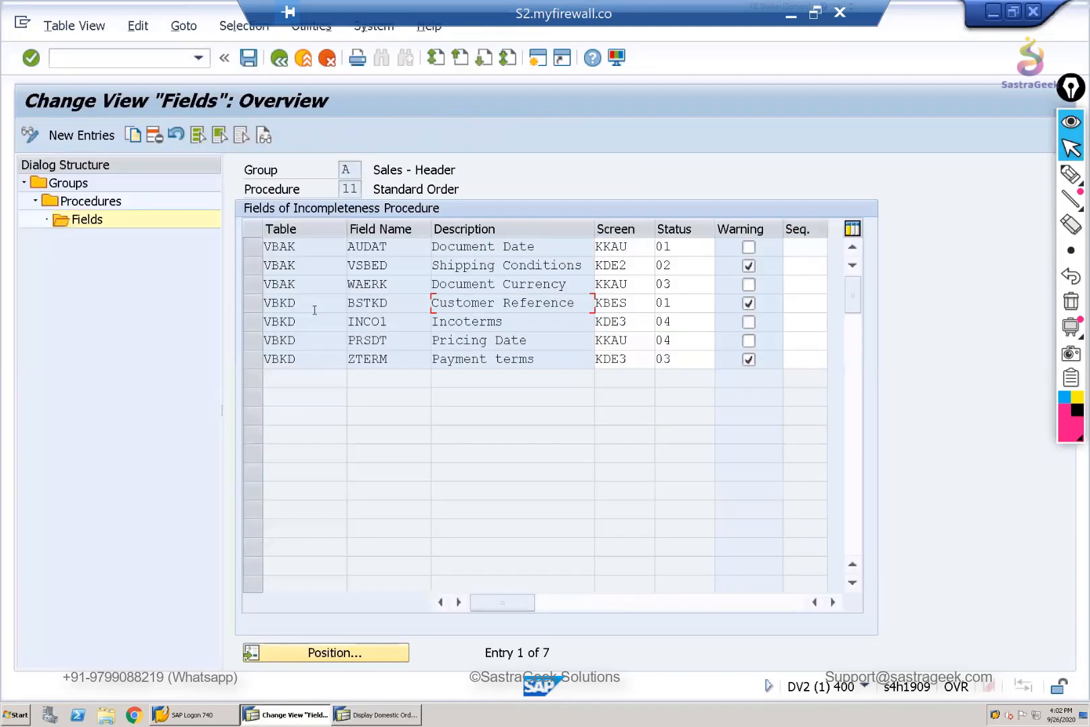
key("alt+Tab")
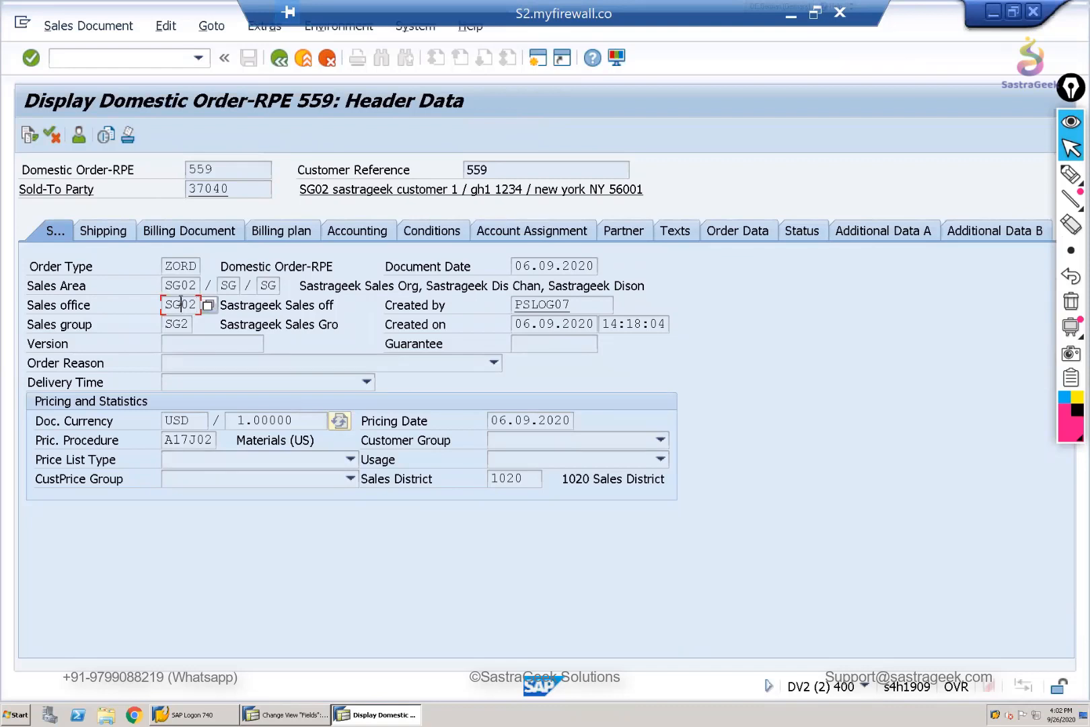
key("F1")
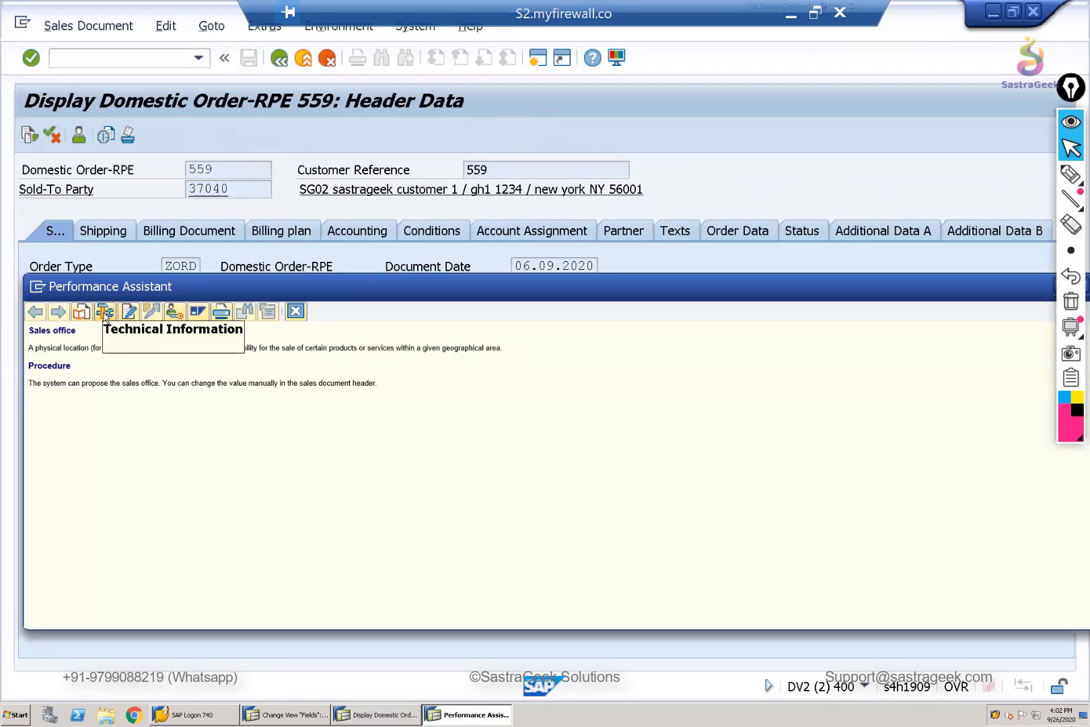
left_click(104, 311)
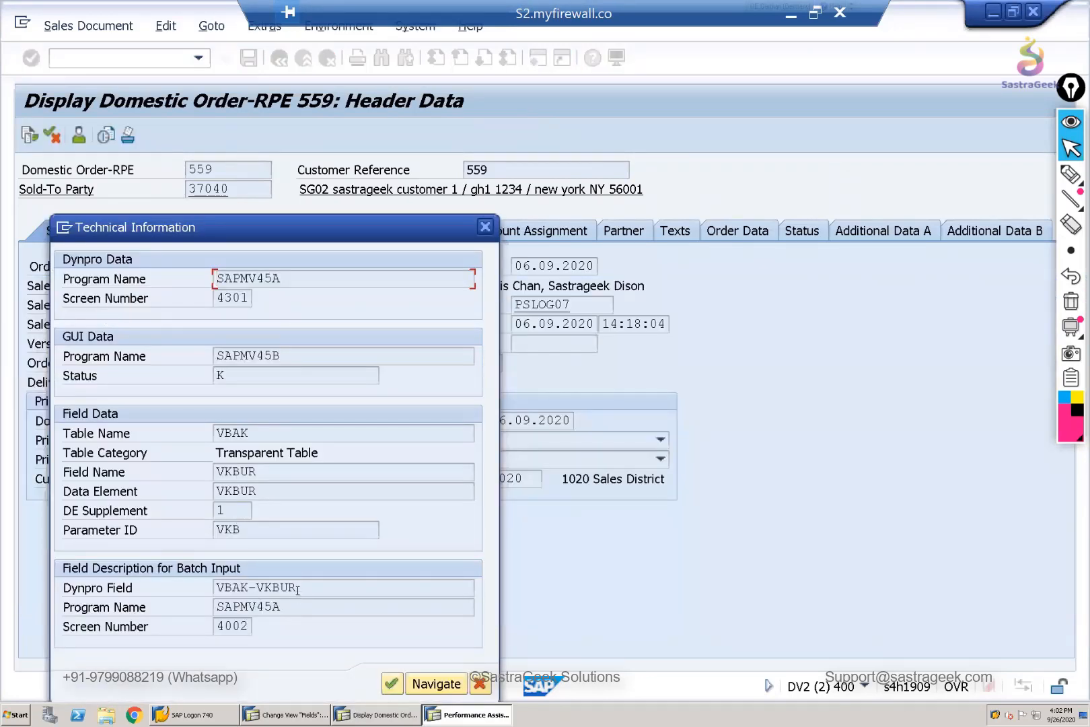
double_click(232, 587)
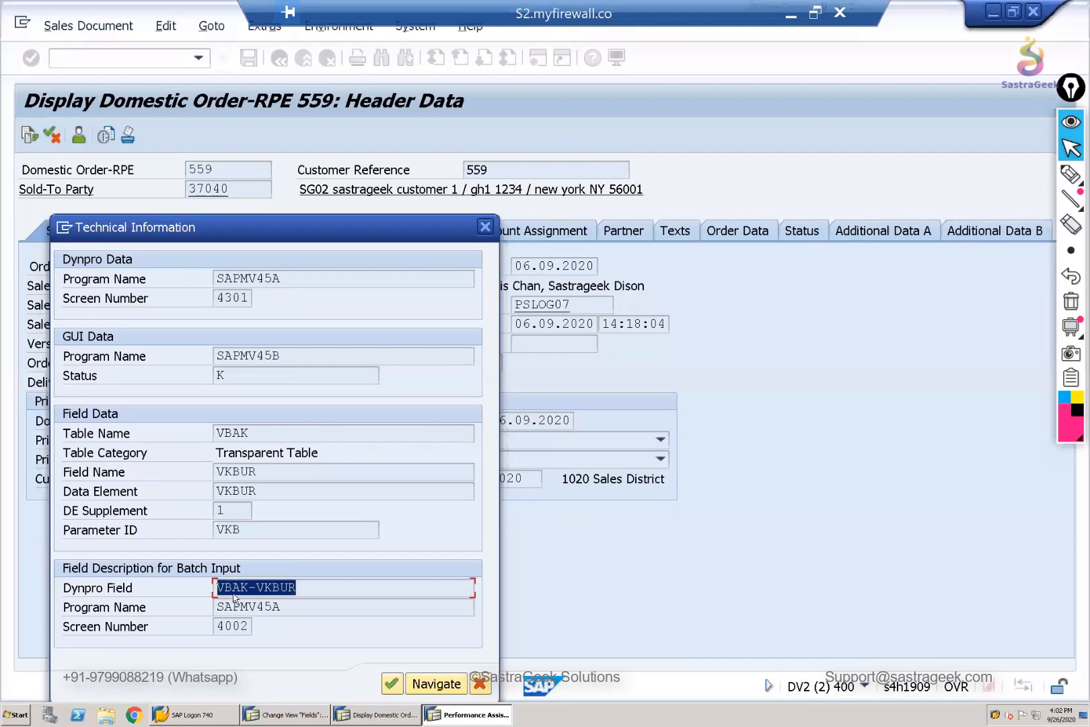
left_click(256, 588)
left_click_drag(246, 588, 189, 591)
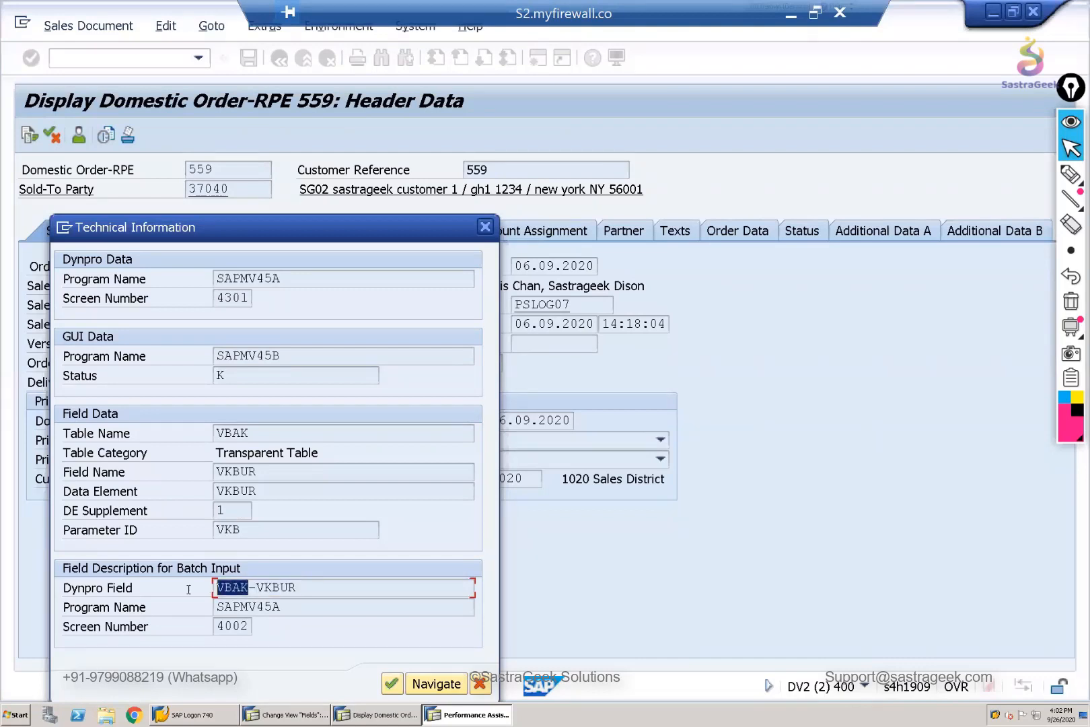
left_click_drag(297, 588, 257, 588)
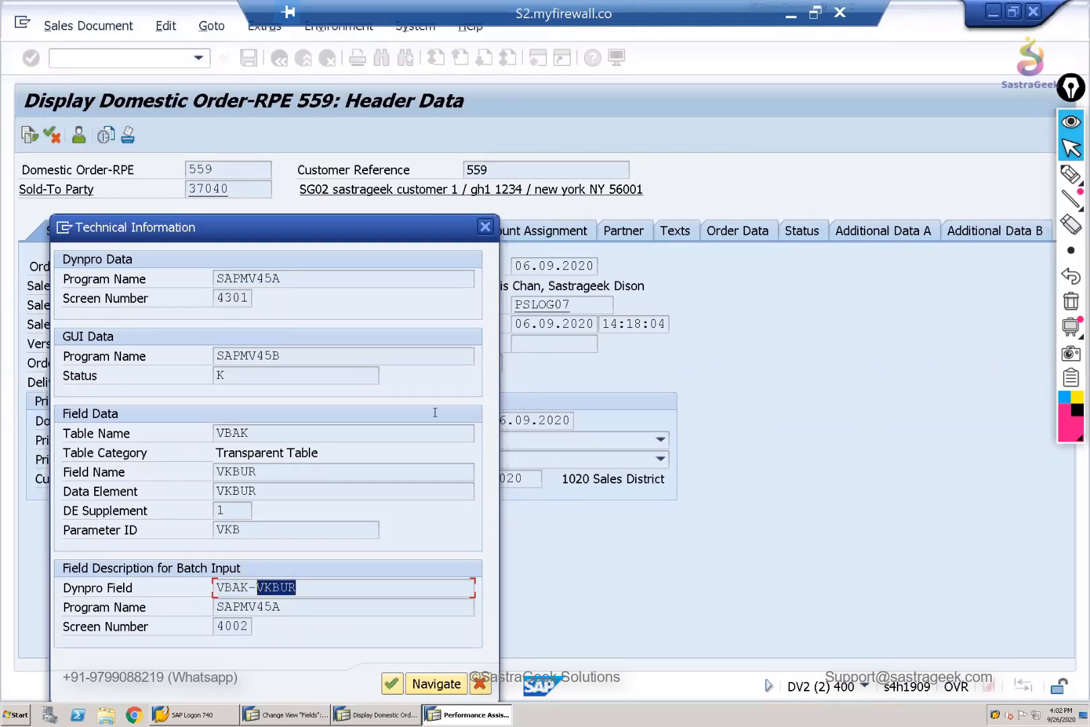
left_click(486, 230)
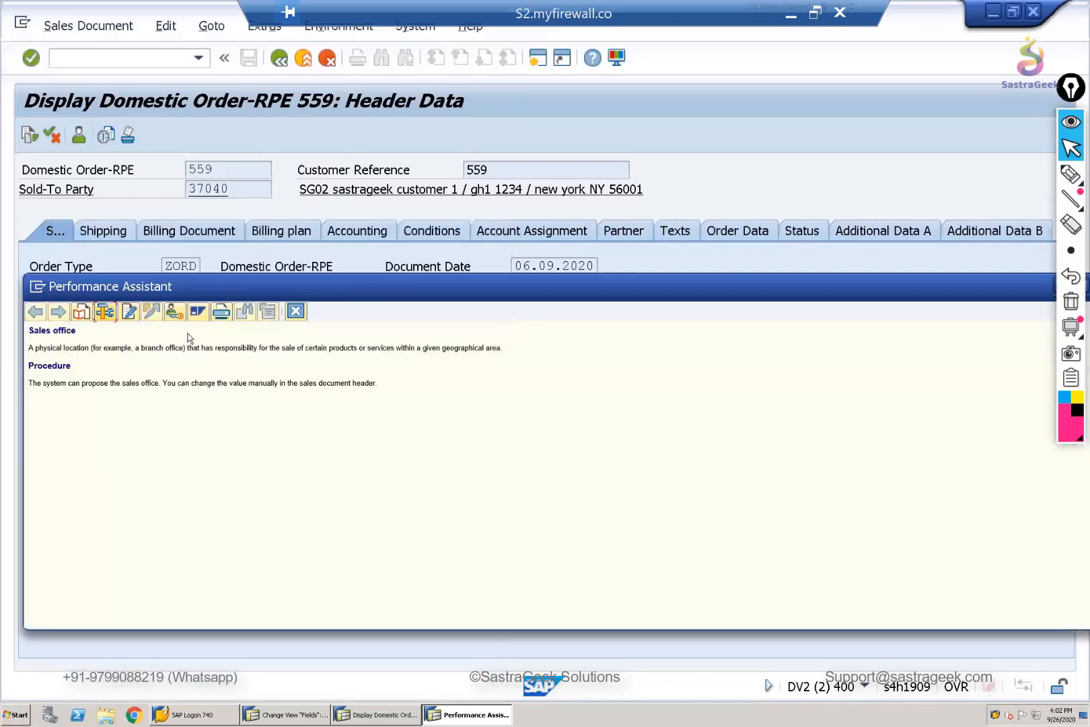
left_click(295, 313)
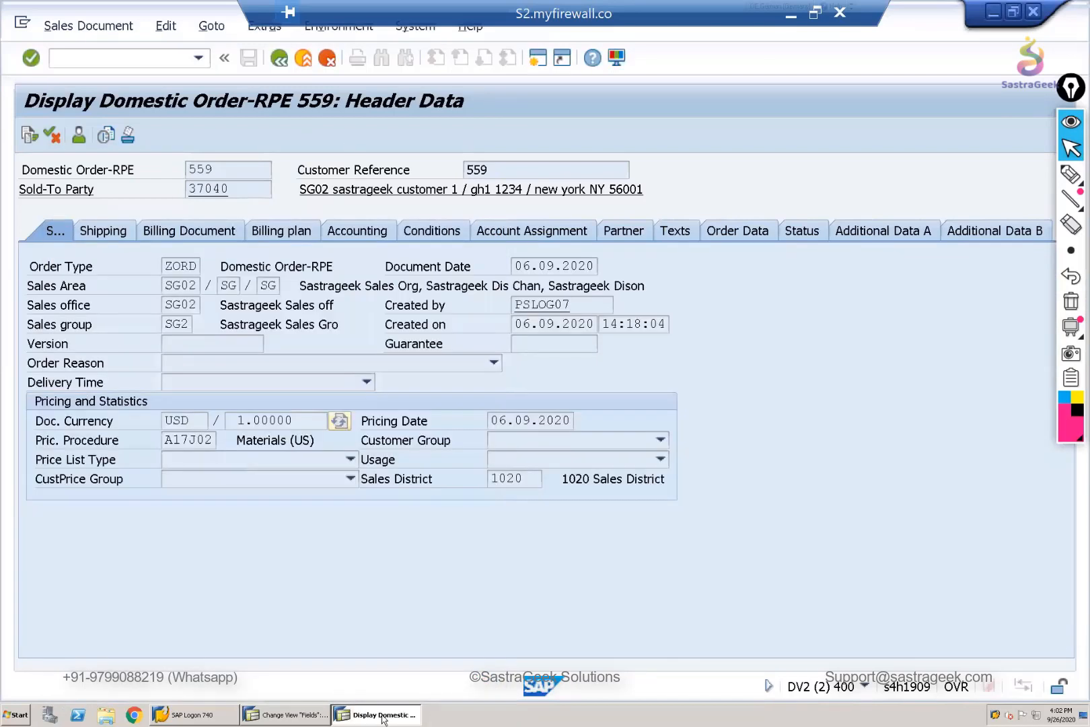
- Return to the incompleteness procedure's session and add a new field entry with table VBAK and field name VKBUR
left_click(286, 715)
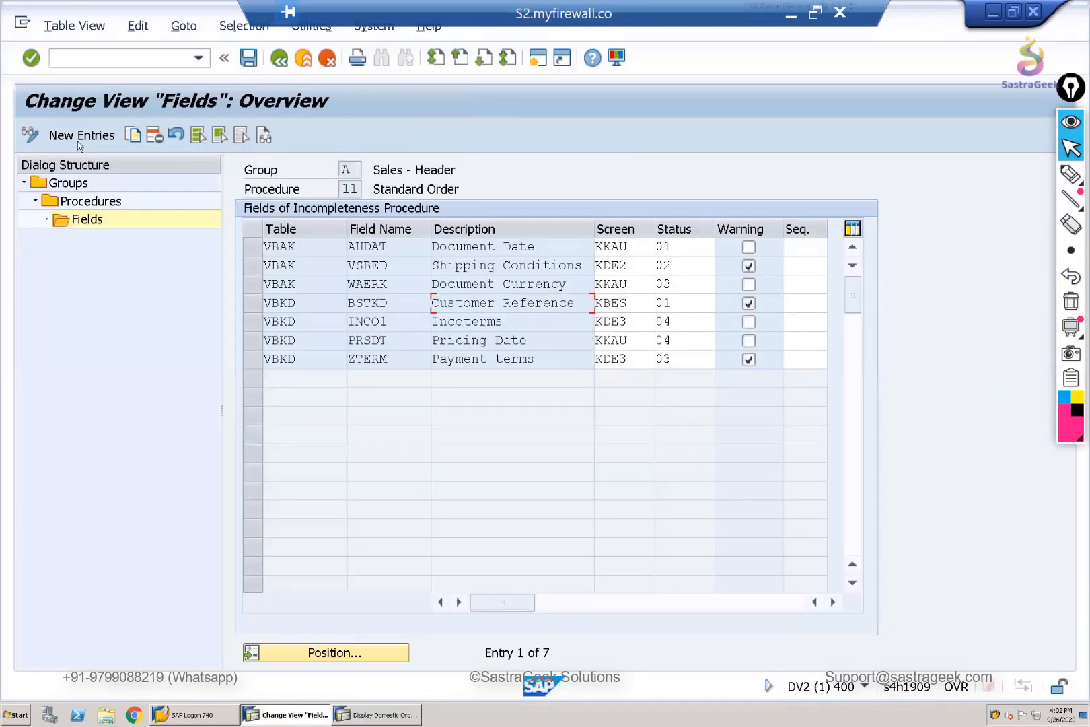
left_click(77, 137)
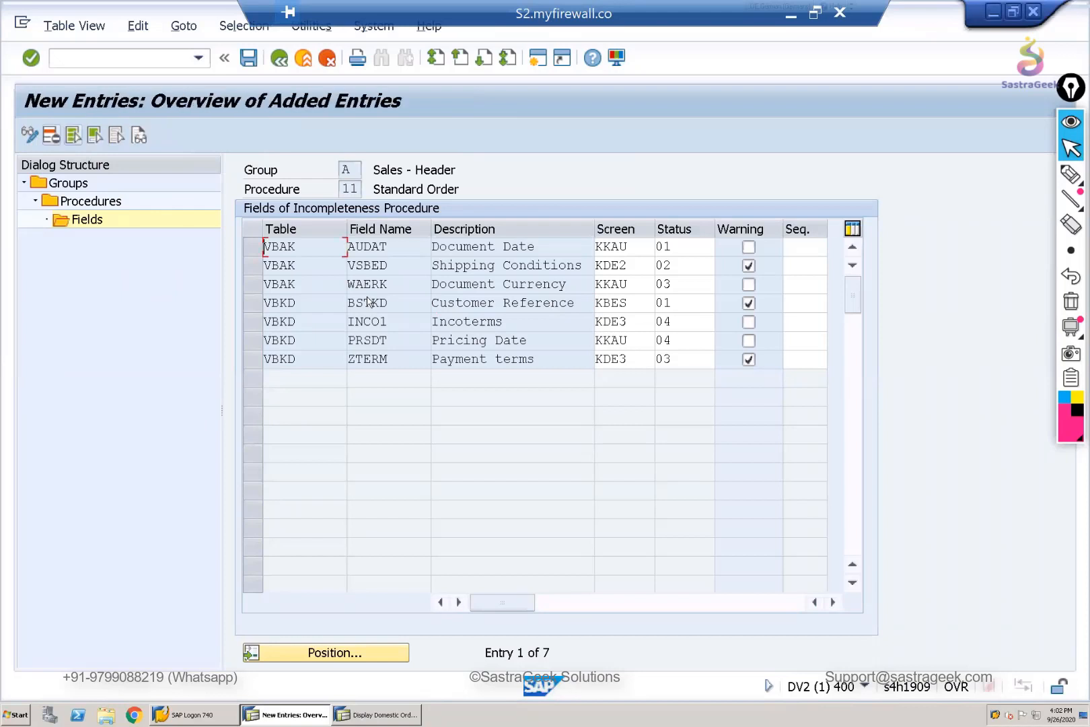
left_click(357, 249)
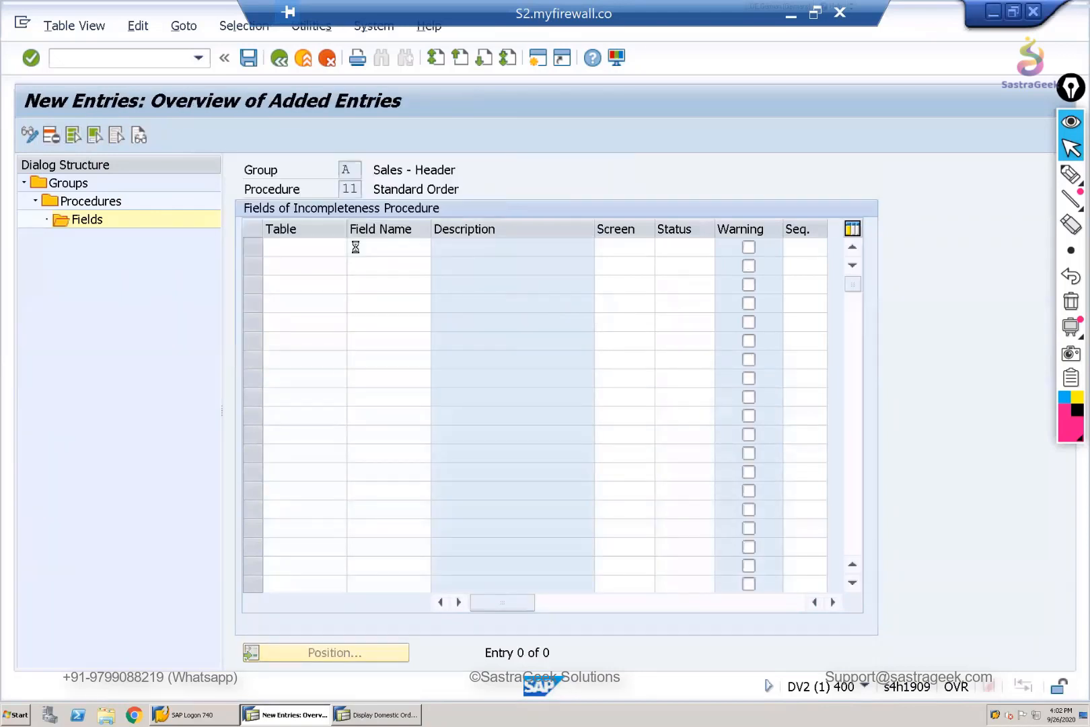
left_click(269, 251)
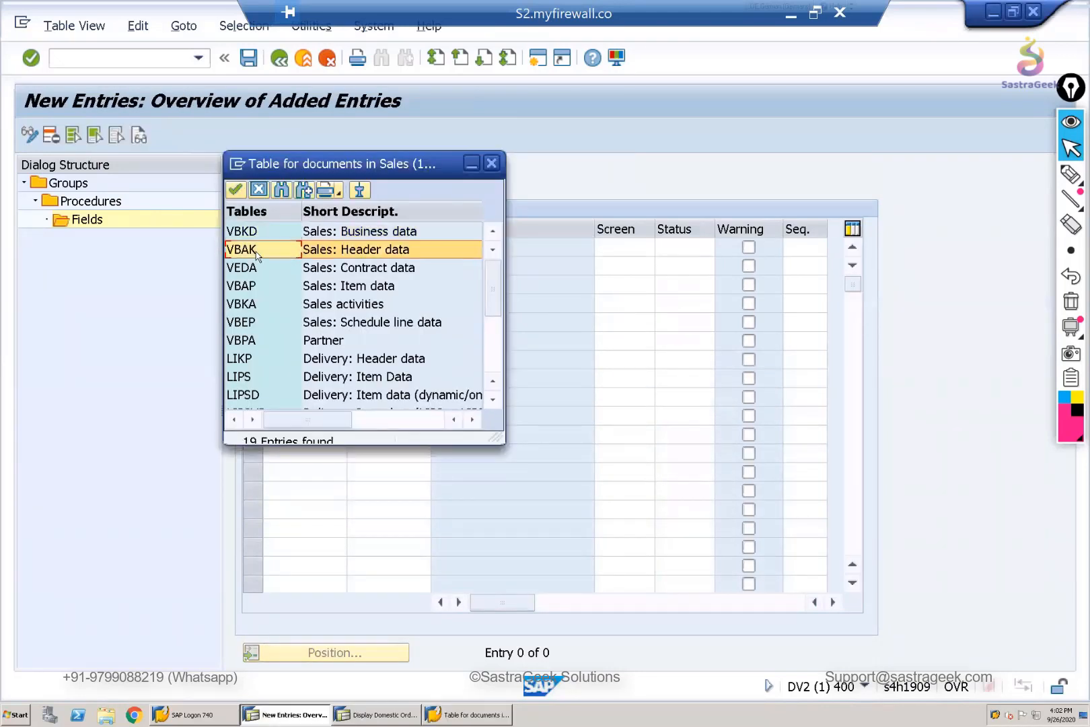
double_click(355, 250)
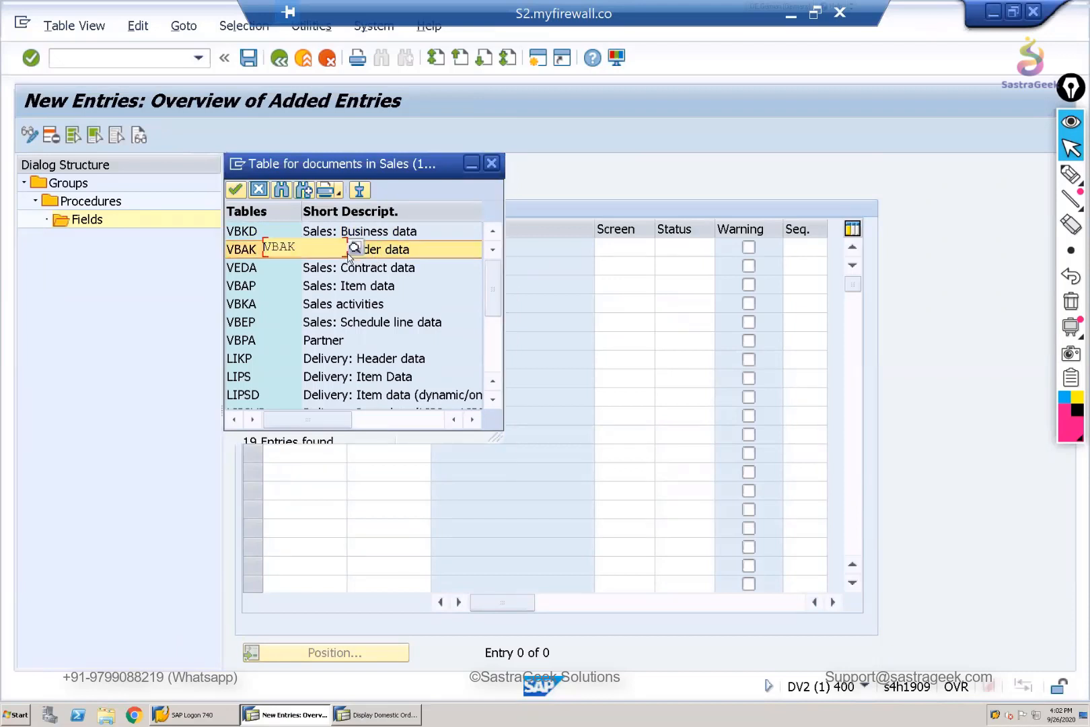
left_click(390, 246)
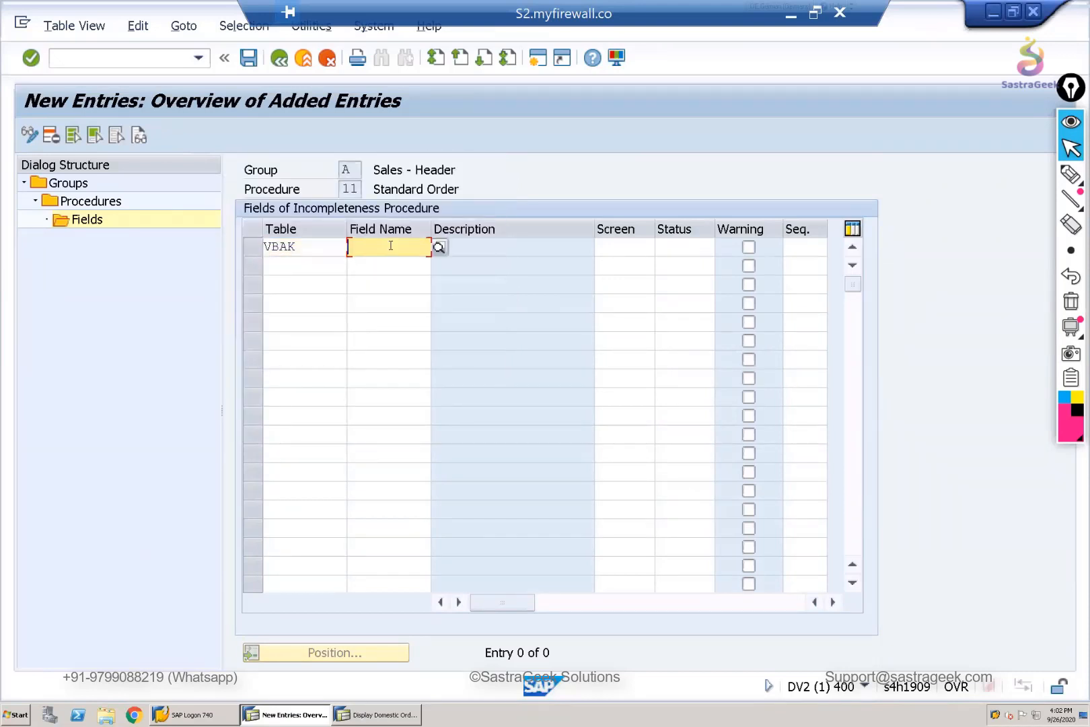
type("VKBUR")
key("Return")
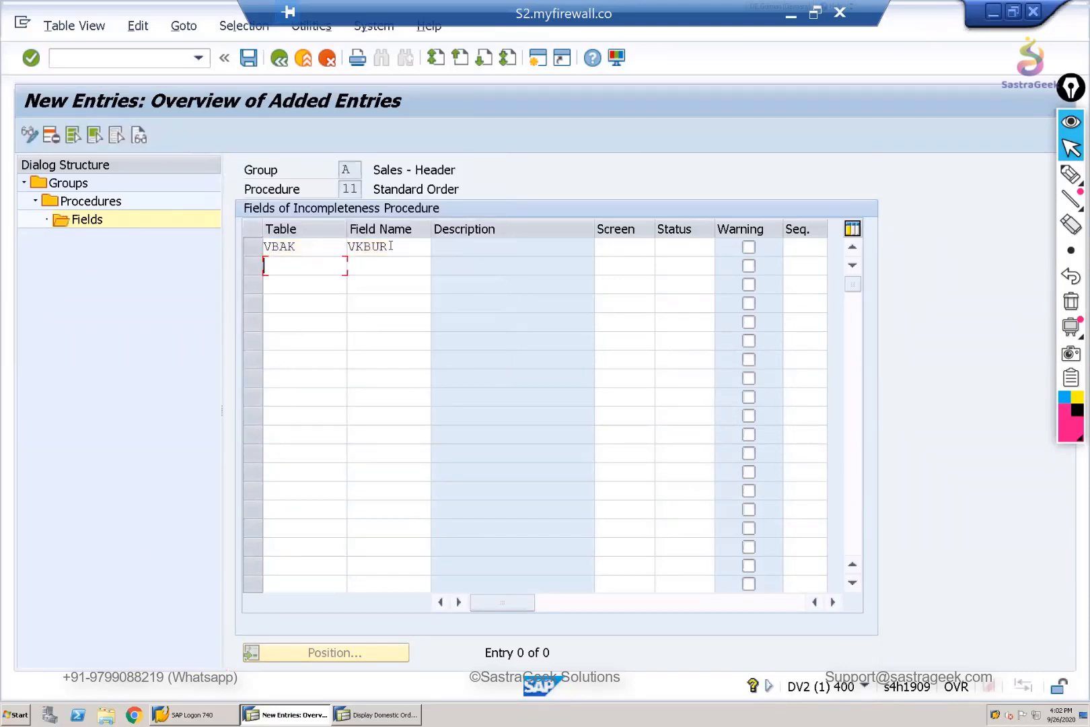
- Browse the tables available for the Sales office entry, close the list and glance at the order header in the other session
left_click(304, 246)
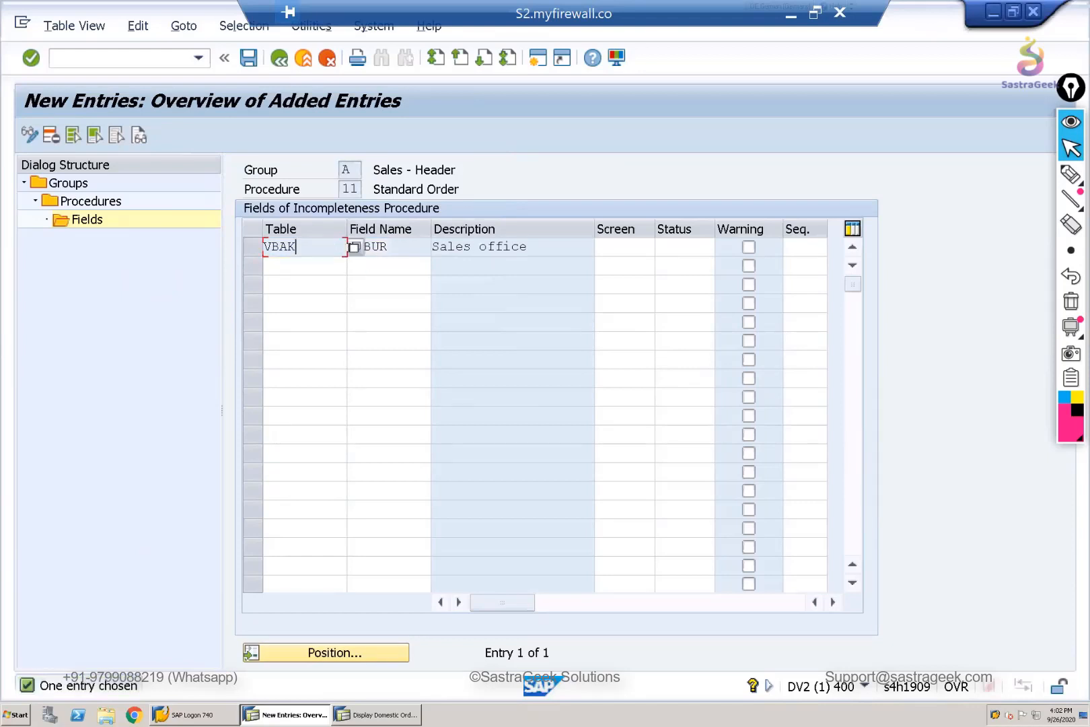
left_click(355, 248)
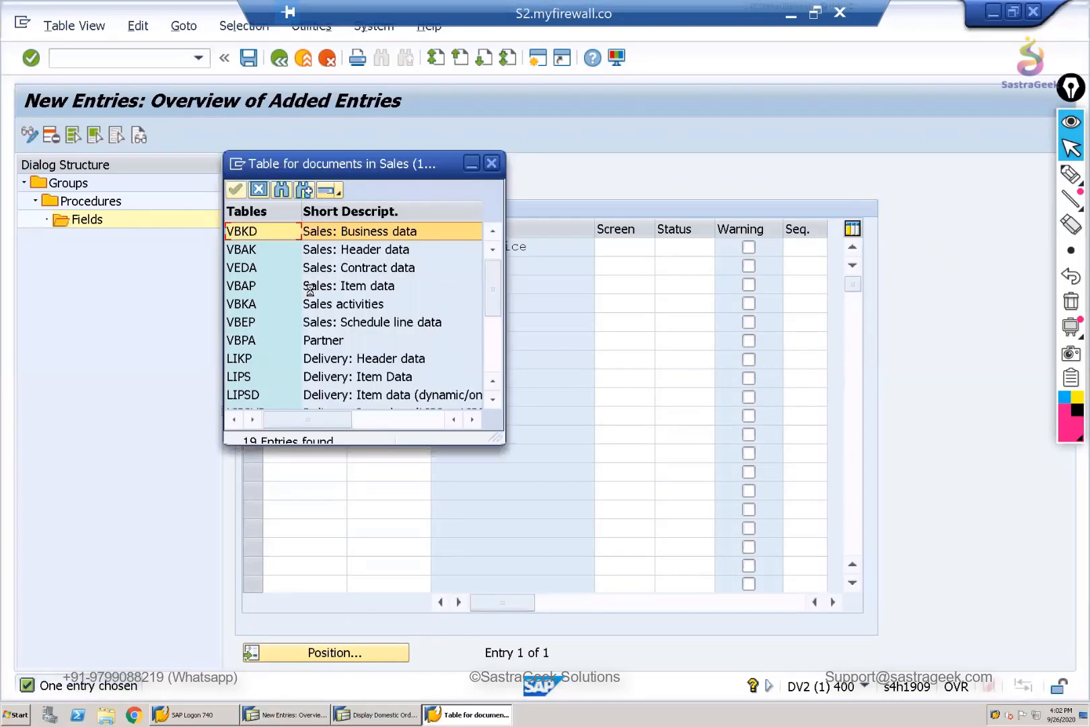
scroll(333, 323, "down", 3)
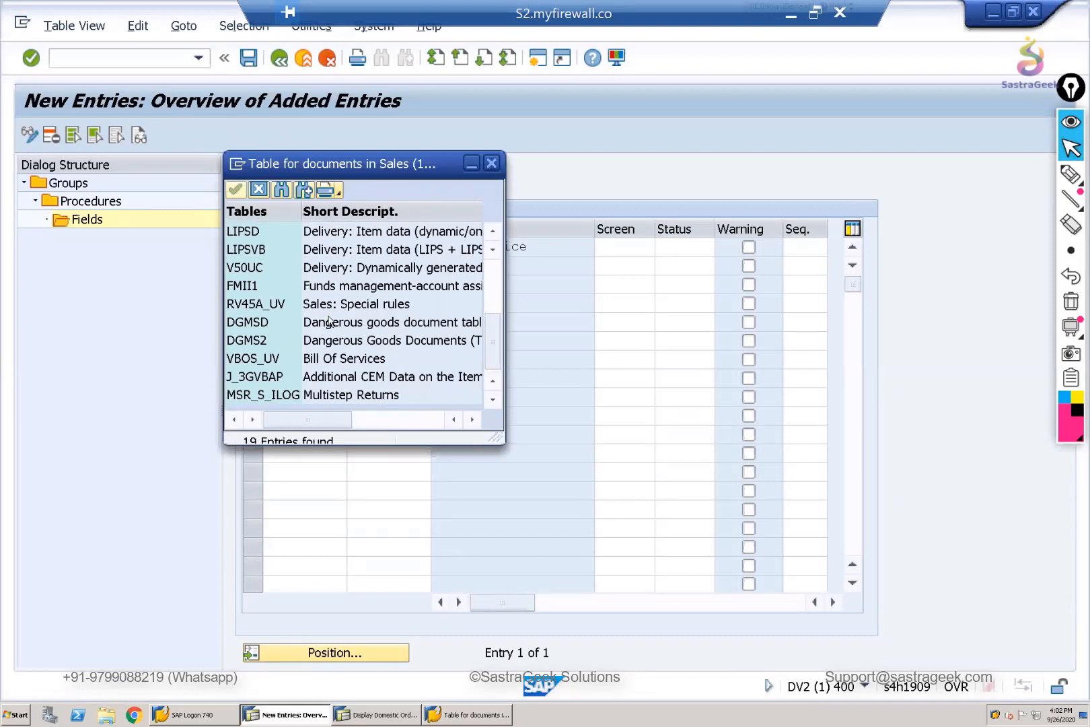
scroll(329, 326, "up", 3)
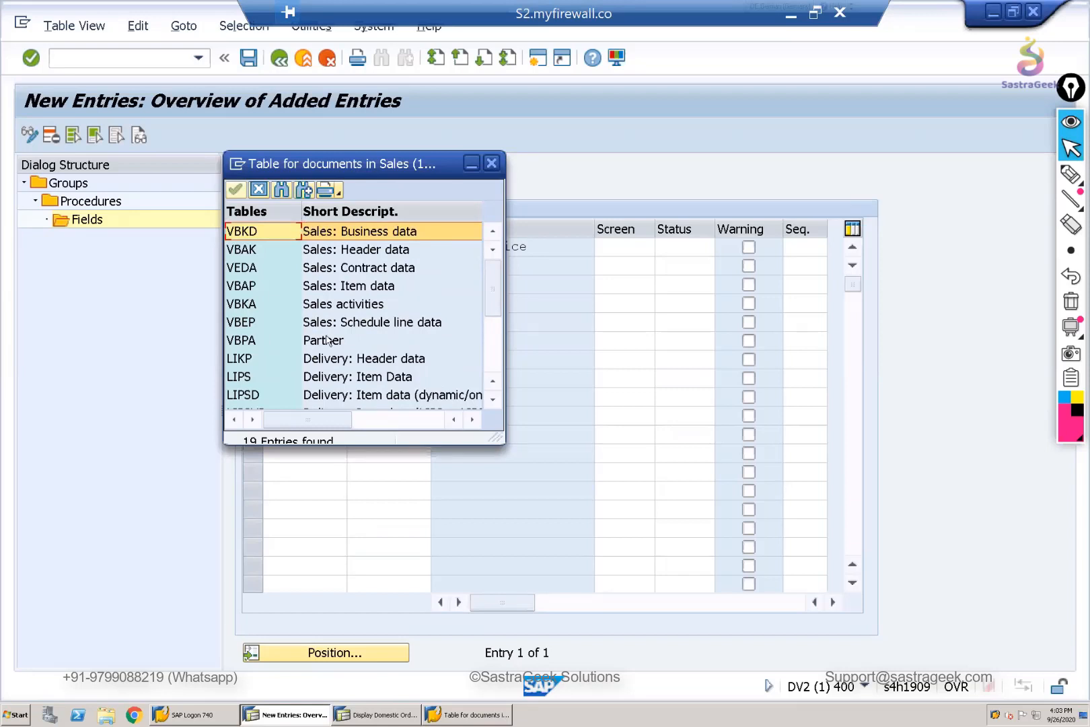
left_click(492, 165)
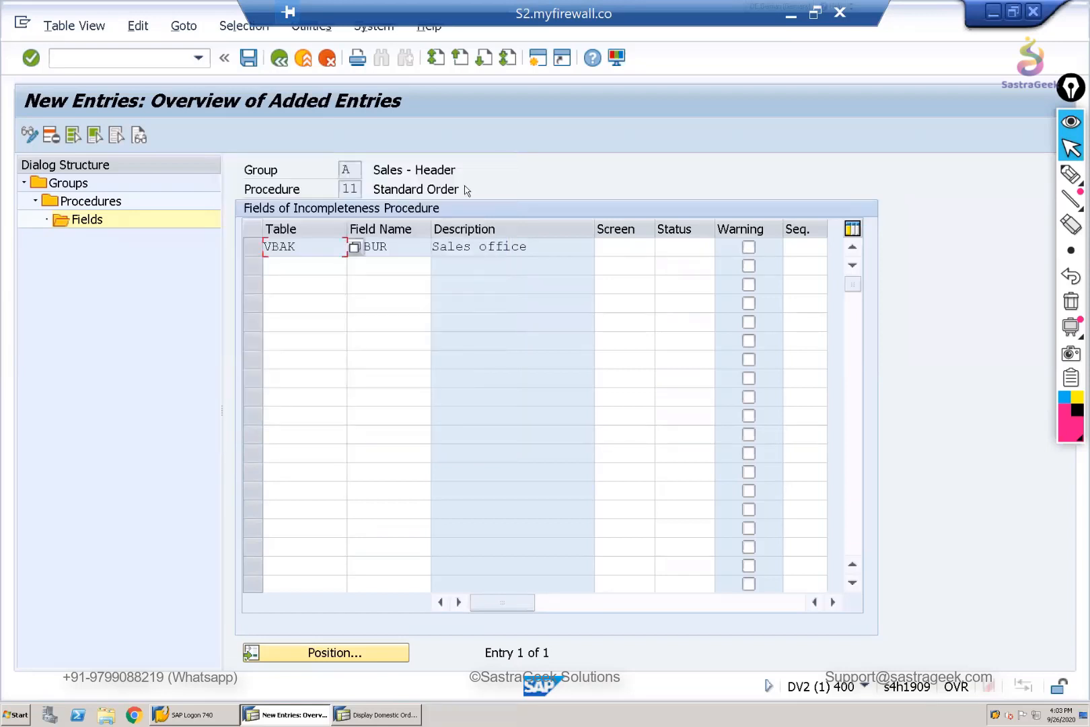
key("alt+Tab")
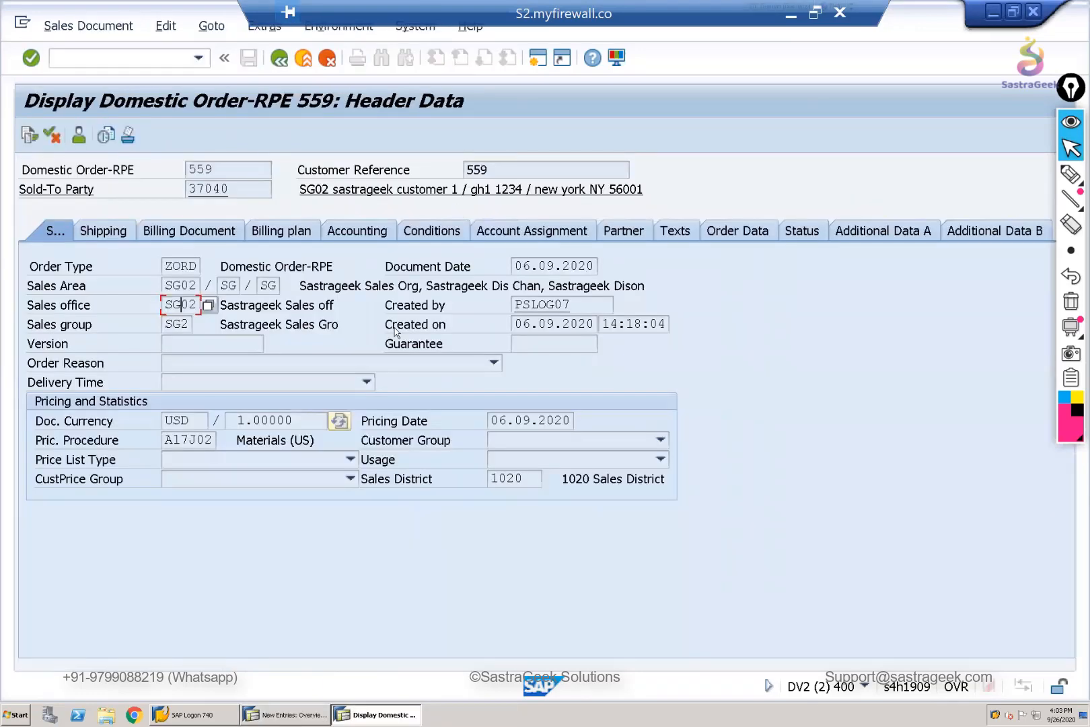
key("alt+Tab")
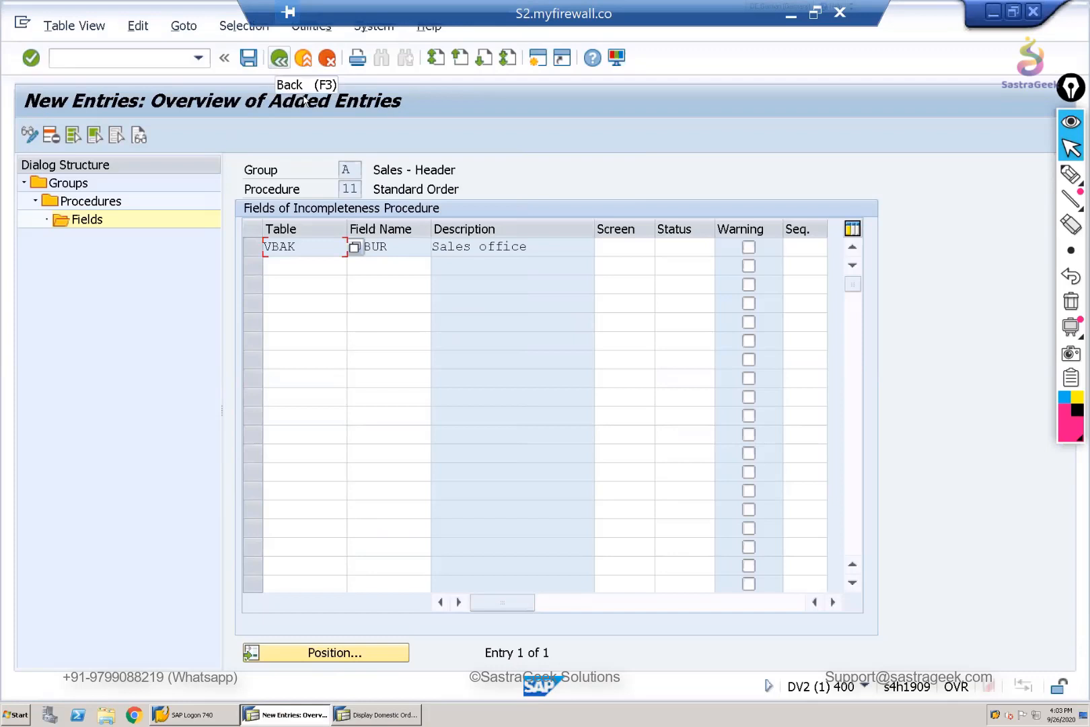
- Return to the fields overview of Standard Order and assign screen KKAU, Sales: Header - Sales, to the Sales office field
left_click(280, 59)
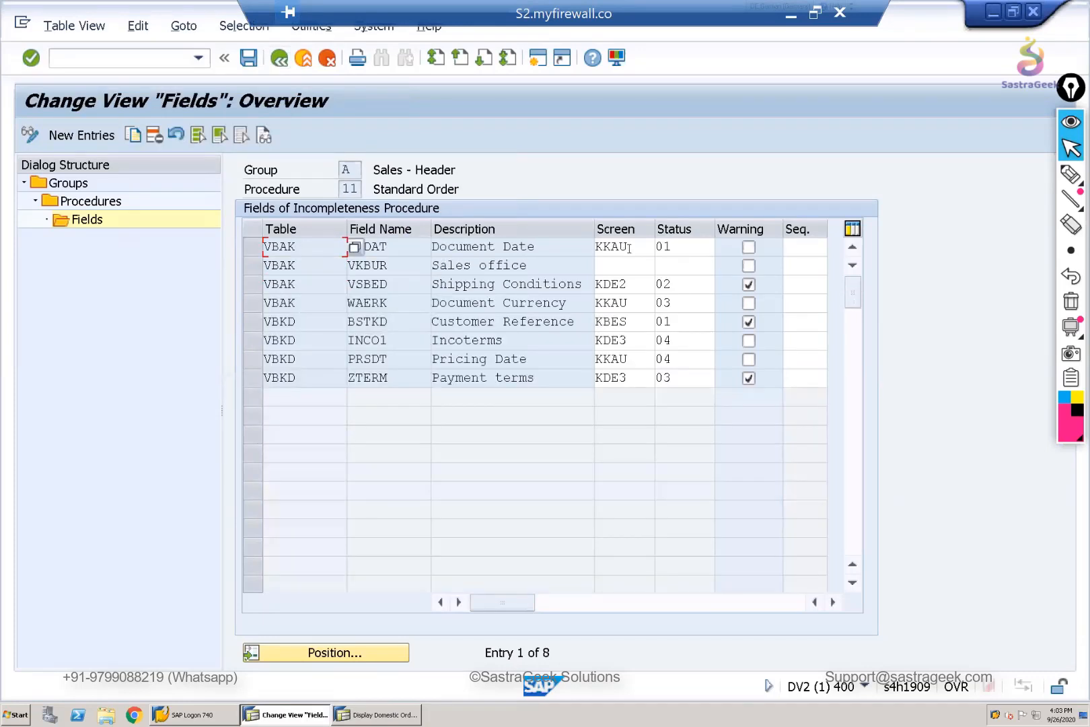
double_click(593, 246)
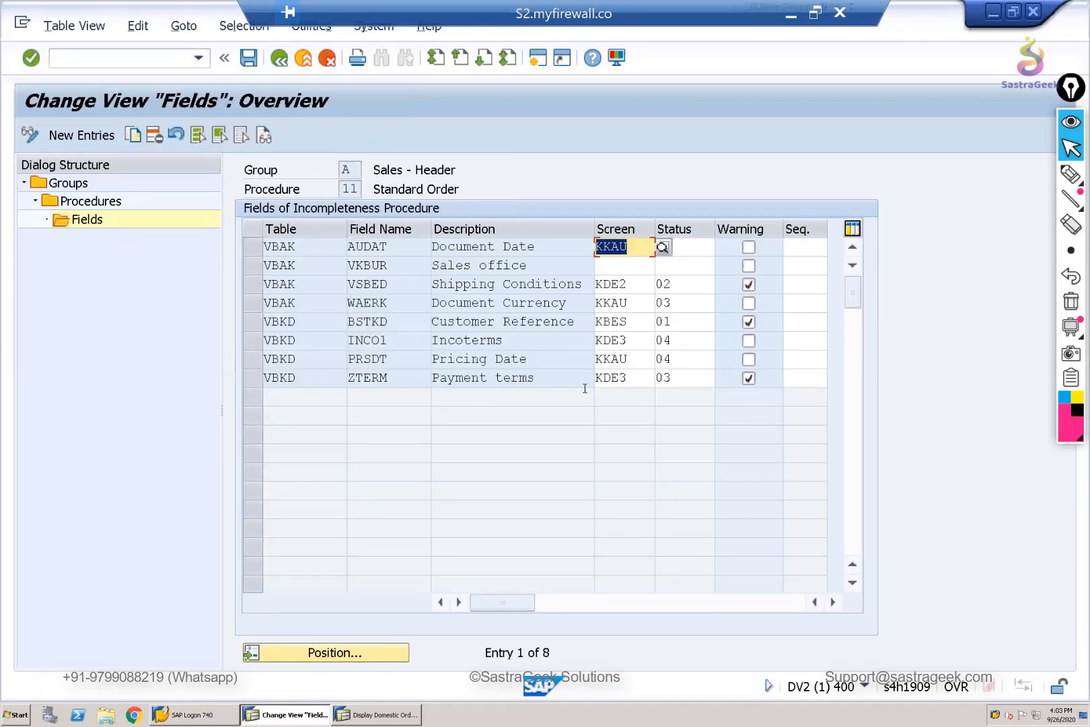
left_click(642, 267)
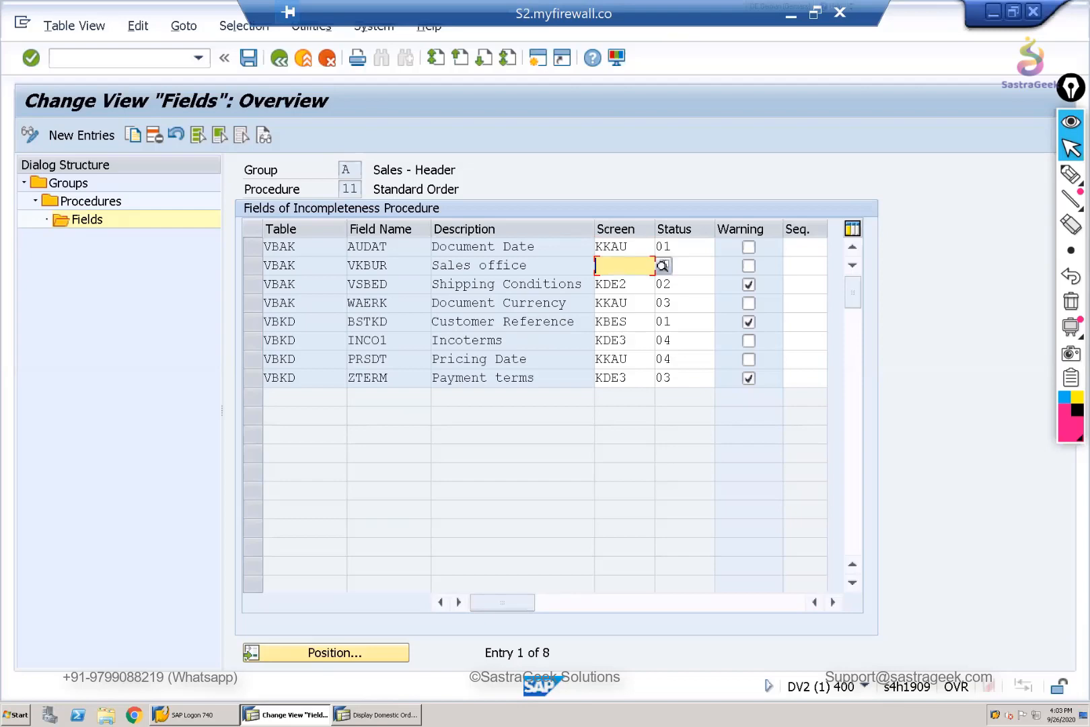
left_click(664, 266)
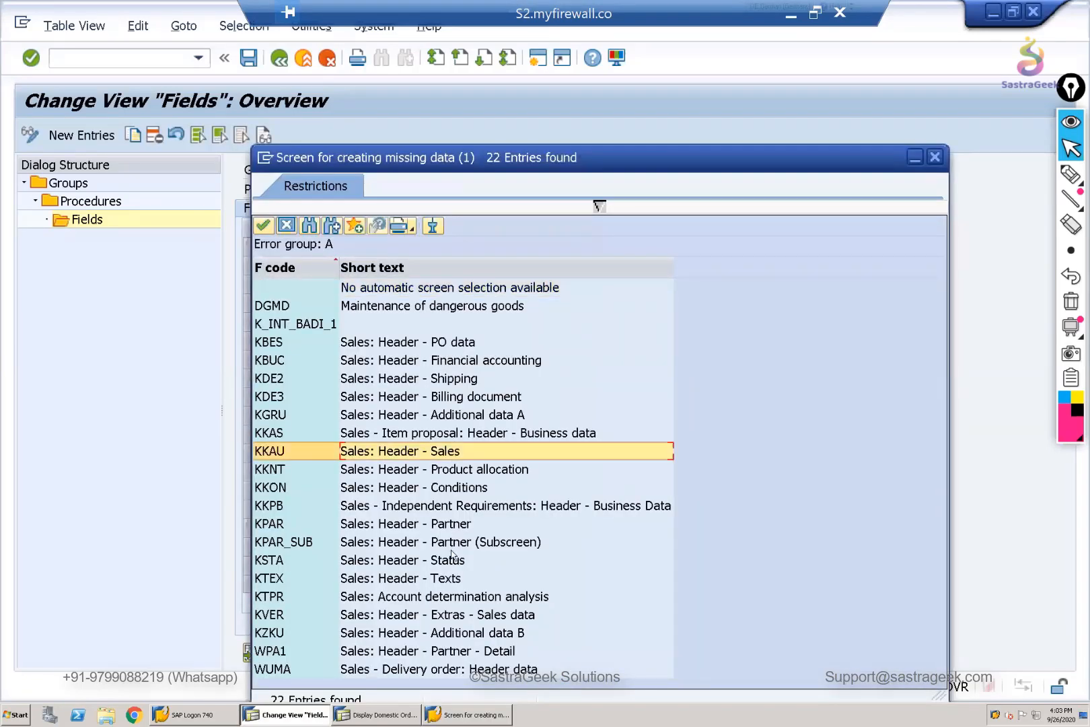
left_click(407, 414)
left_click(379, 713)
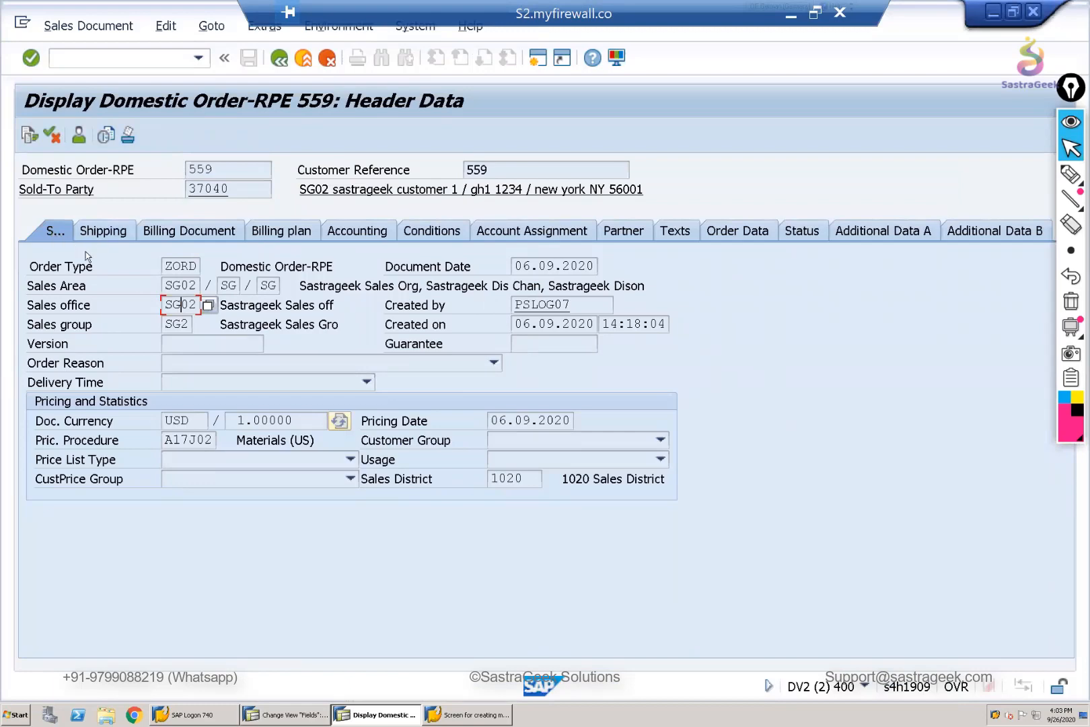
key("alt+Tab")
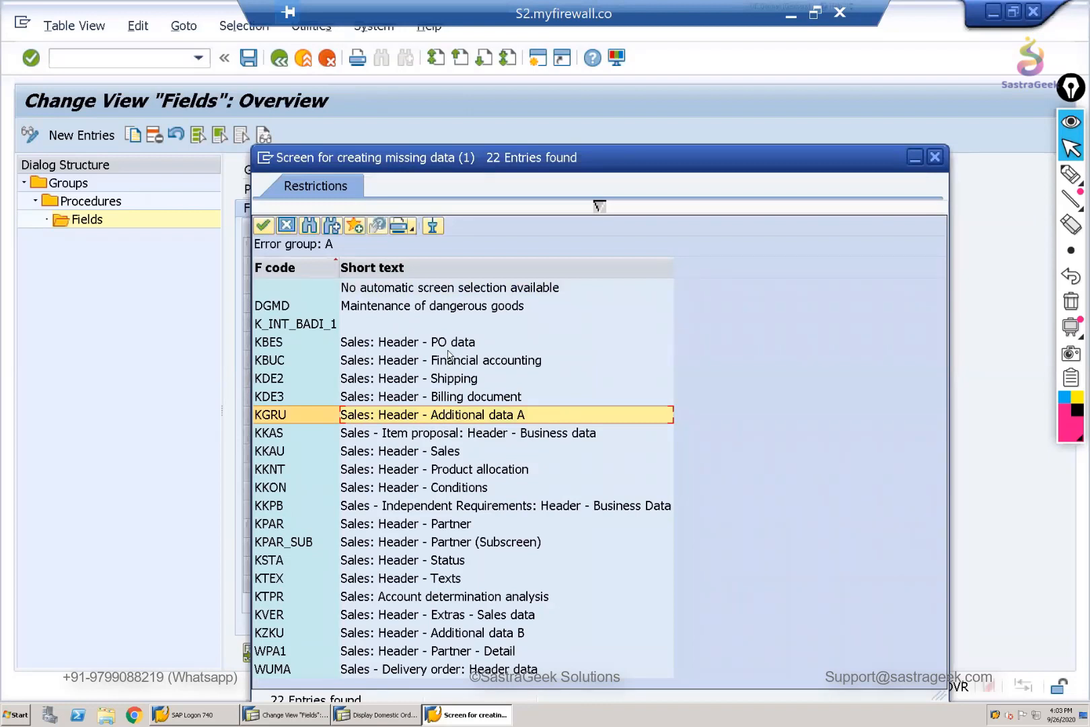
left_click(464, 456)
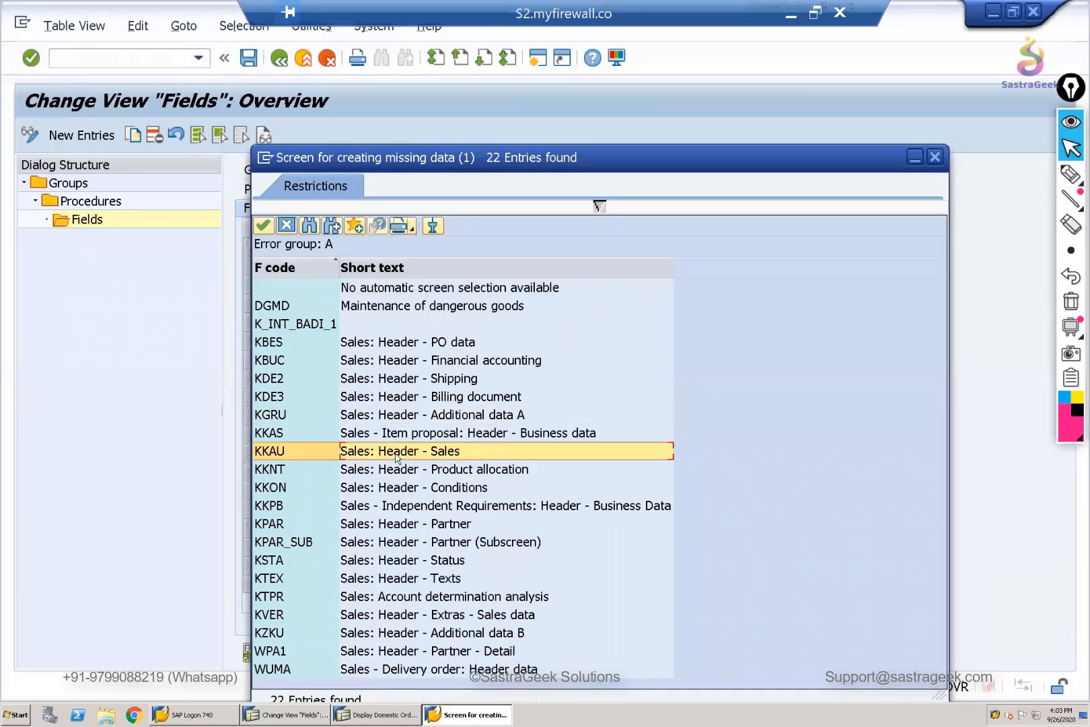
double_click(419, 451)
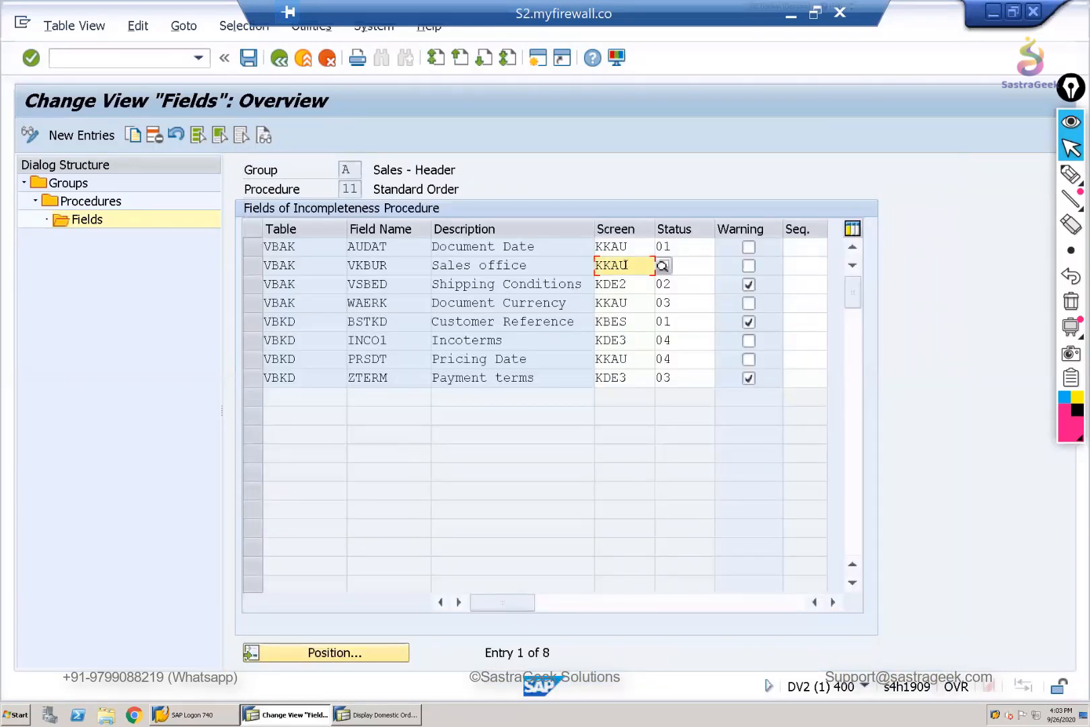
left_click_drag(626, 264, 584, 266)
left_click(526, 262)
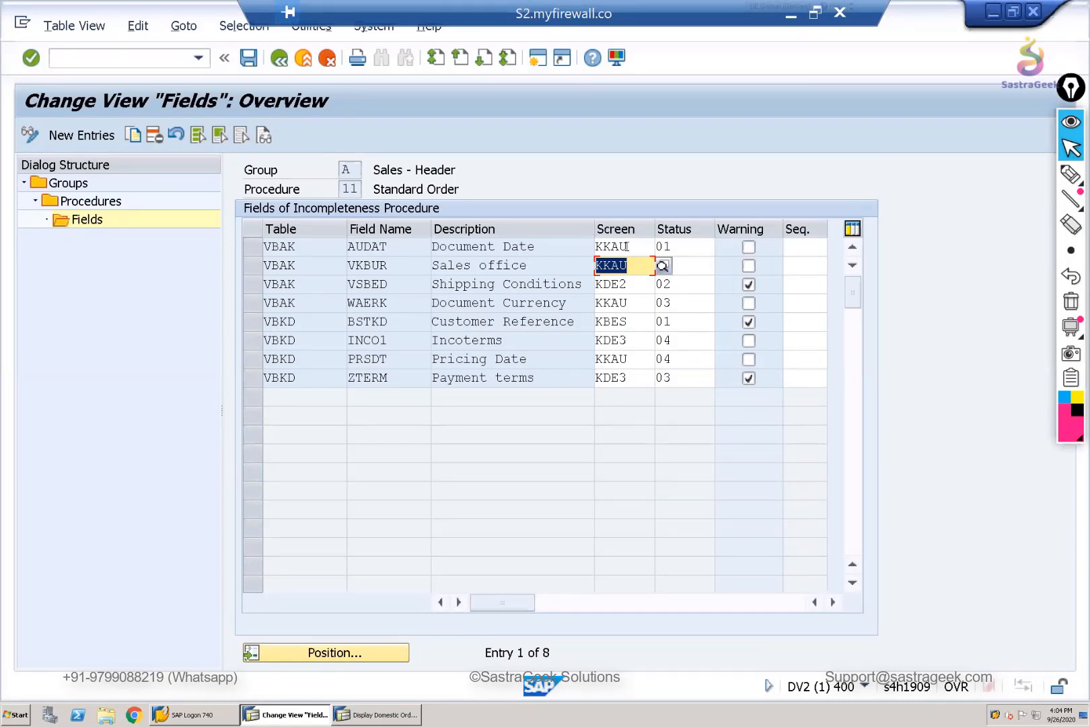
- Assign status group 06 to the Sales office field, after reviewing its General and Delivery settings
left_click(678, 267)
left_click(723, 268)
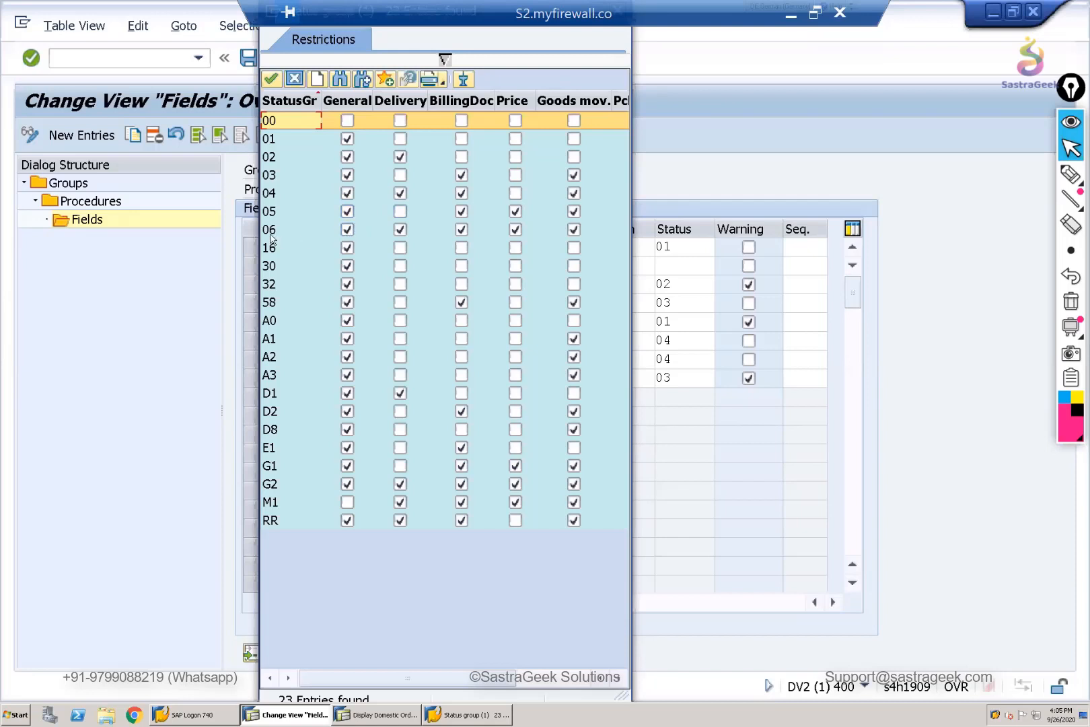
left_click(351, 233)
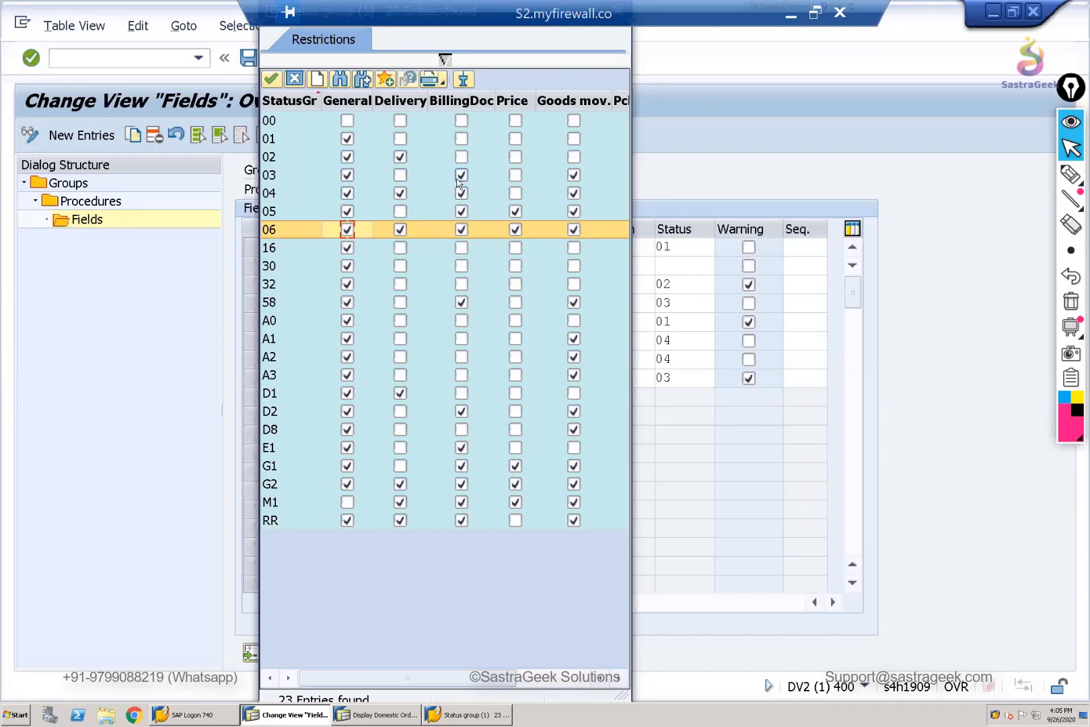
left_click(398, 227)
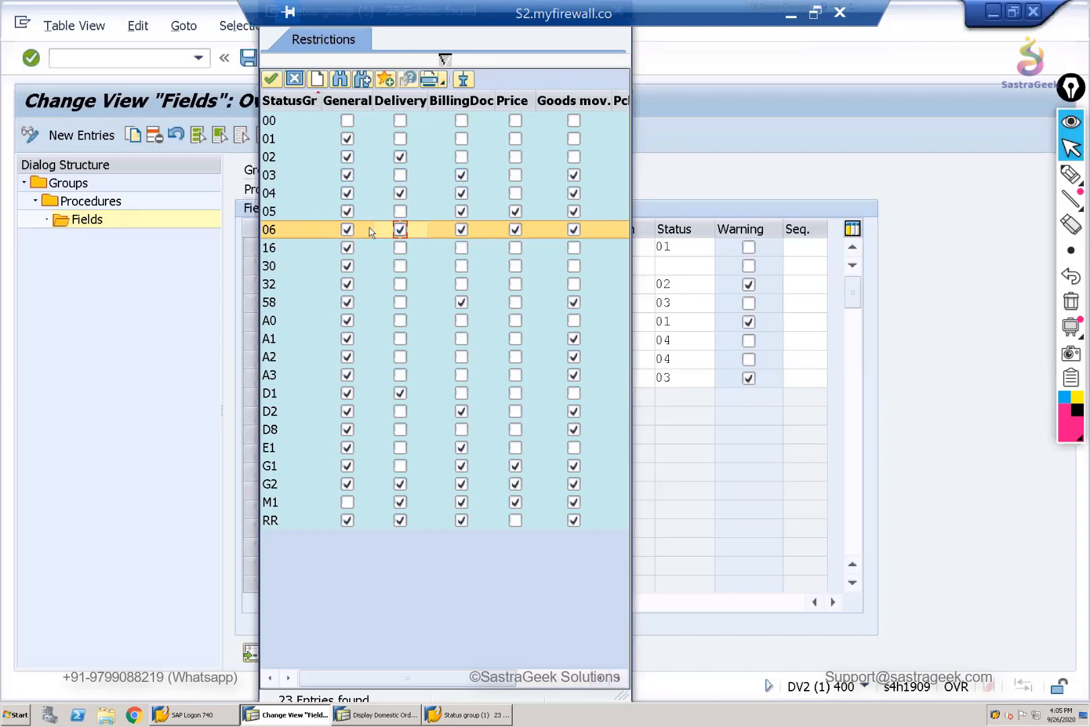
double_click(372, 229)
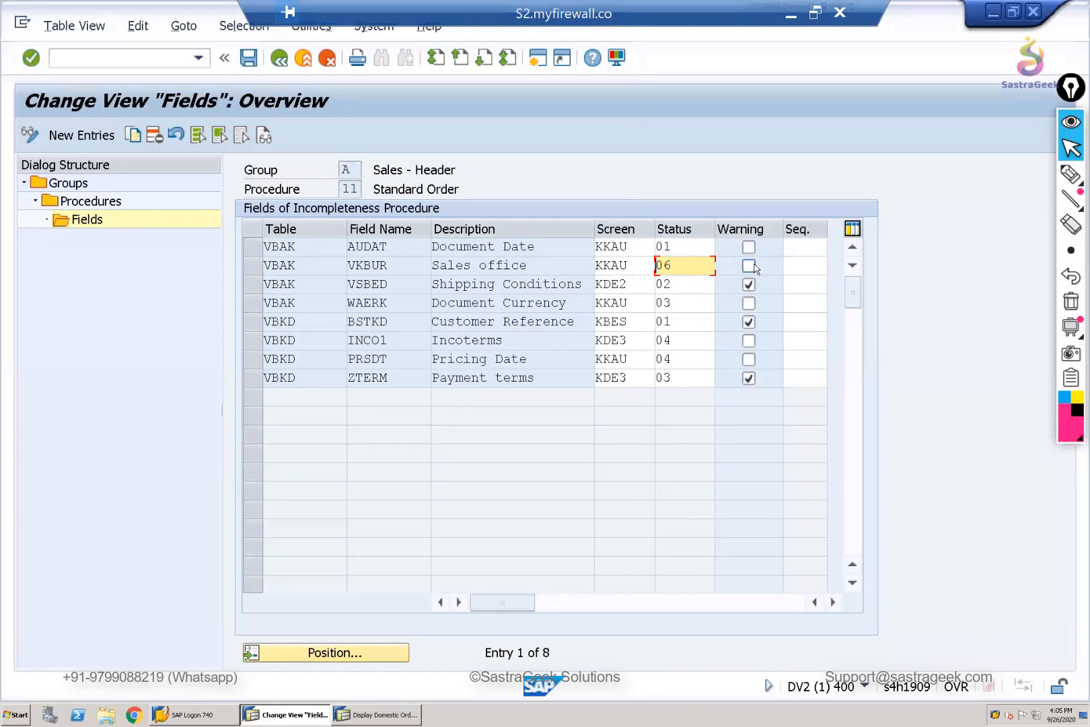
- Enable the warning for the Sales office field and save the Standard Order procedure
left_click(753, 267)
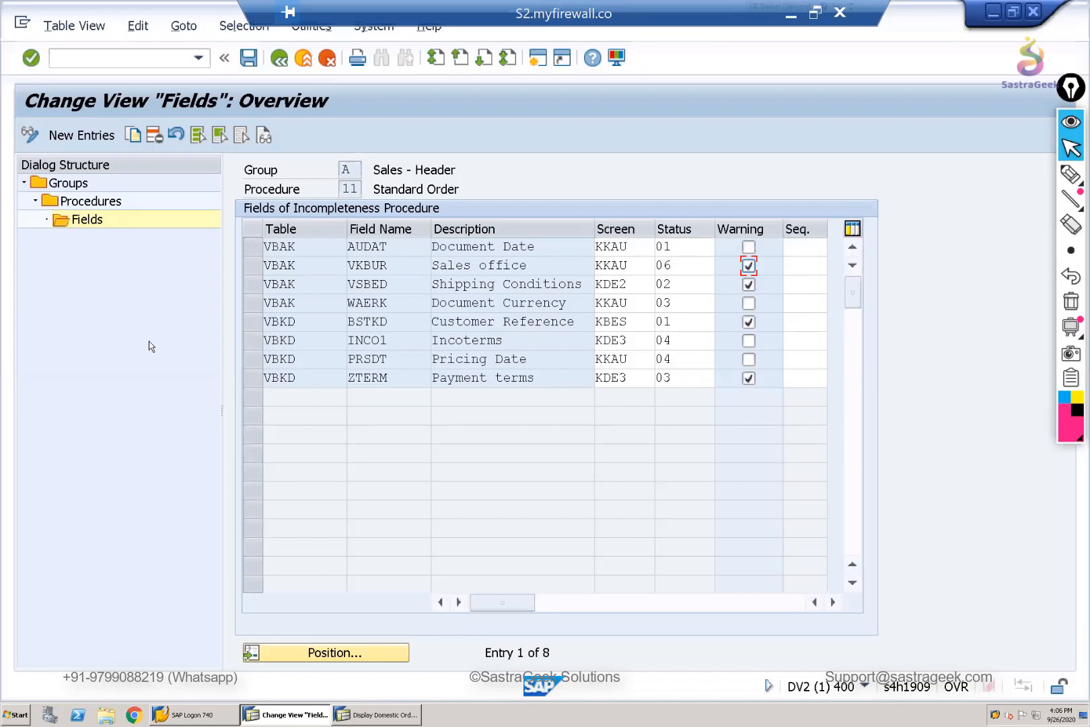
left_click(247, 58)
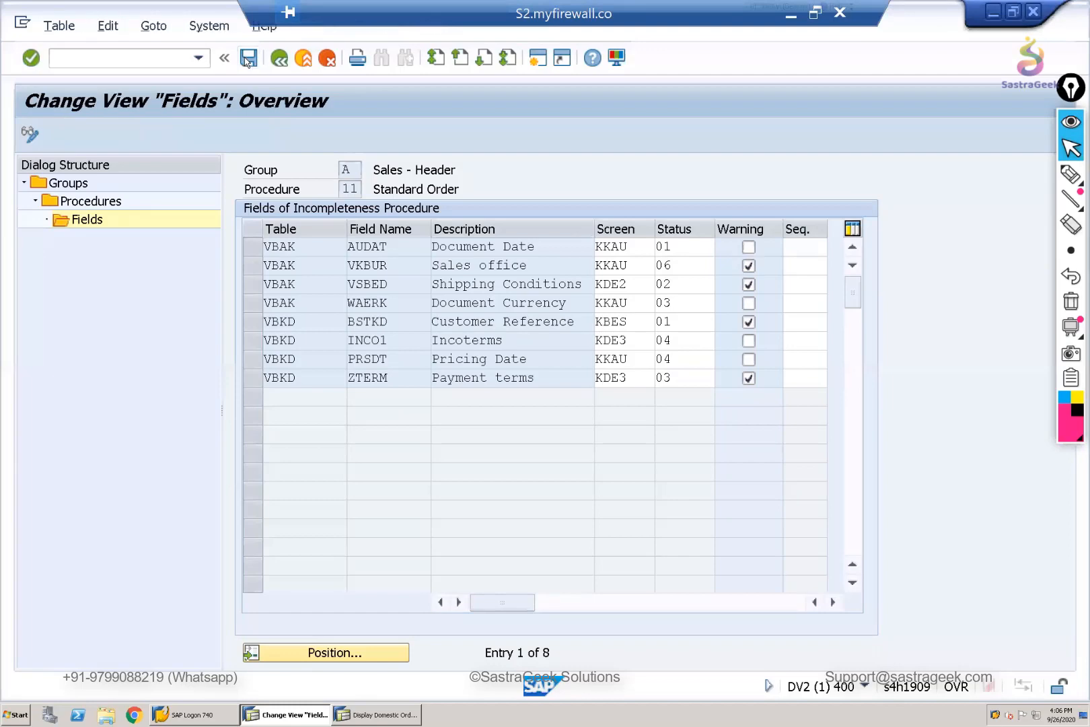
left_click(351, 339)
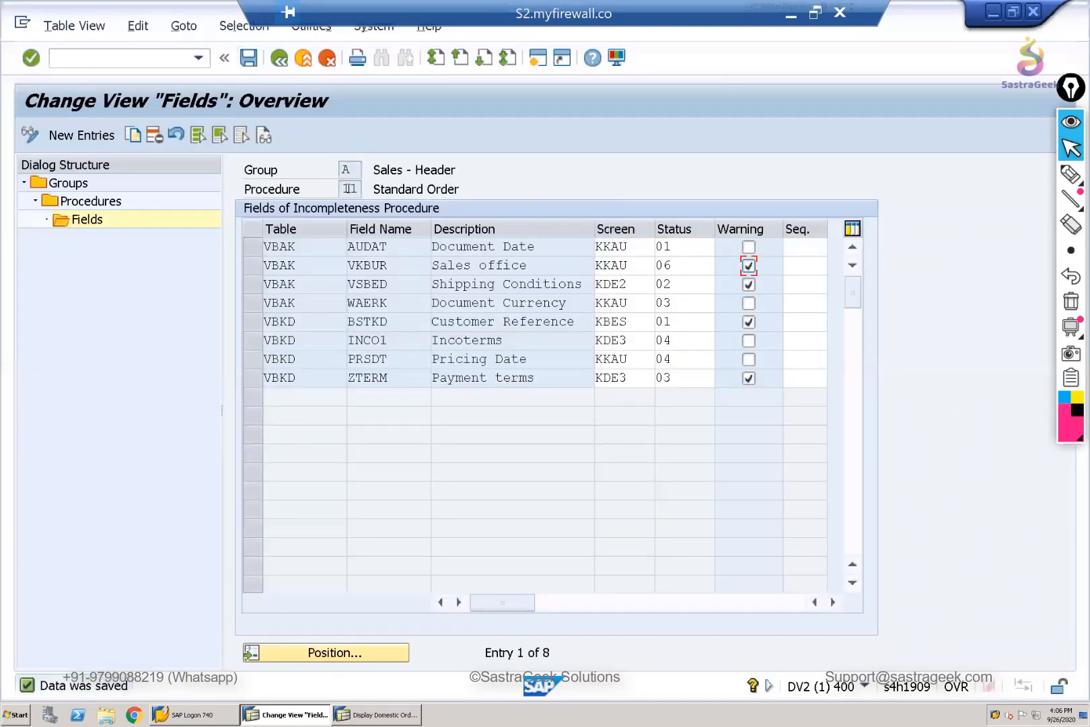
double_click(354, 189)
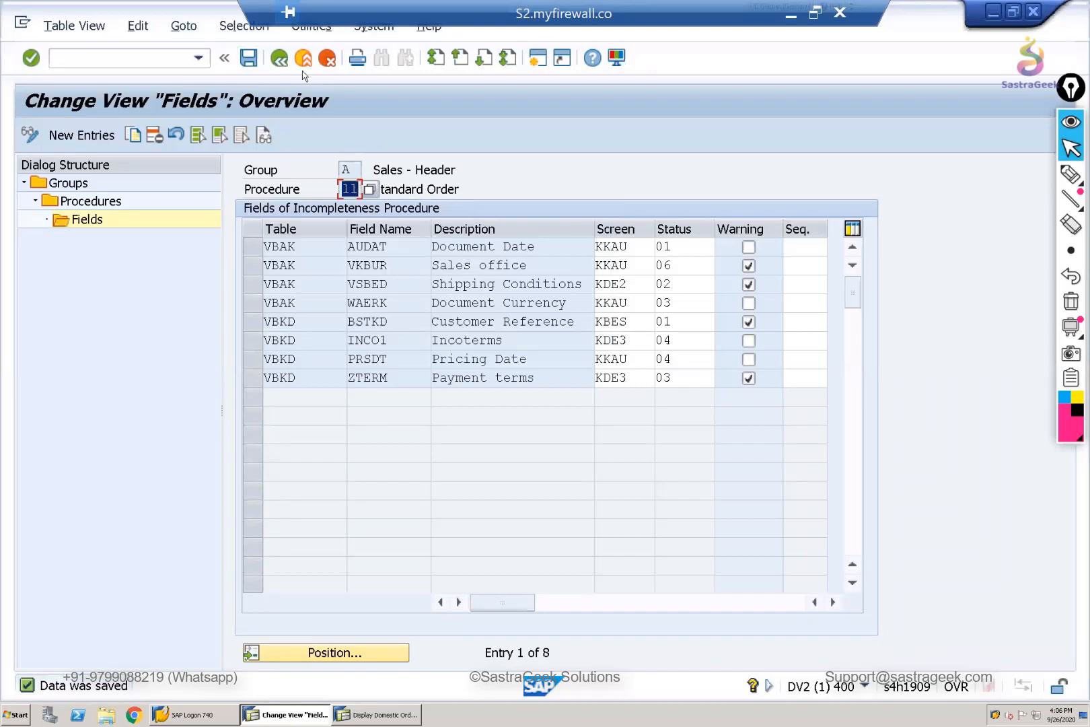
- Leave the procedure definition and open the Assign Incompleteness Procedures activities under Log of Incomplete Items
left_click(279, 59)
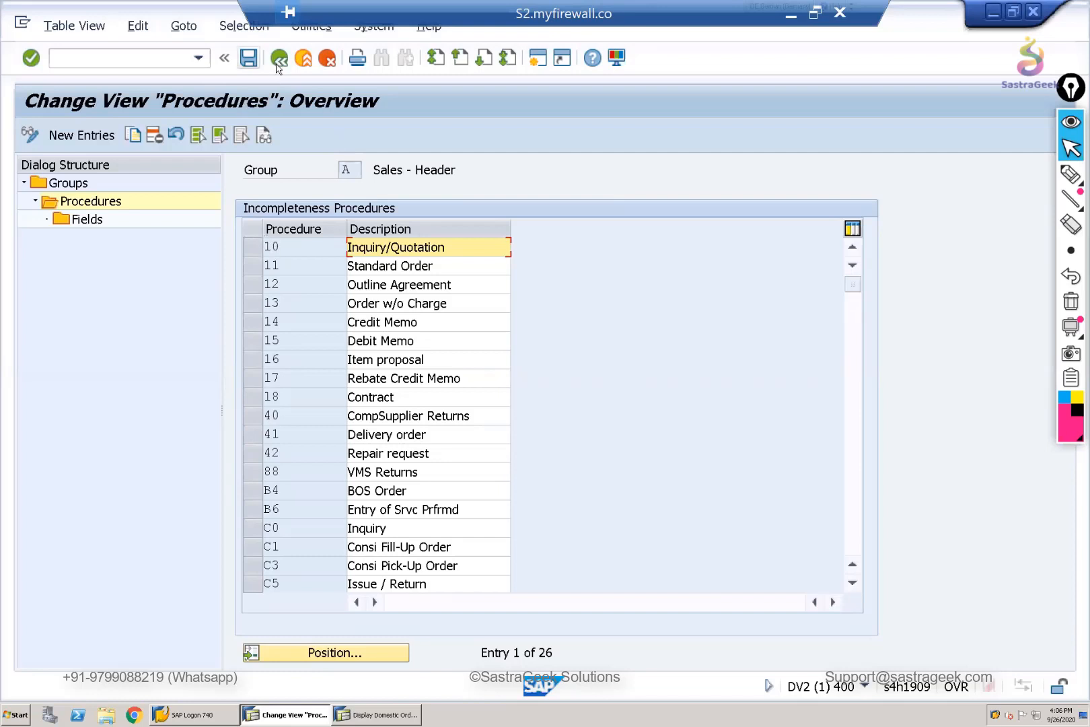
left_click(279, 59)
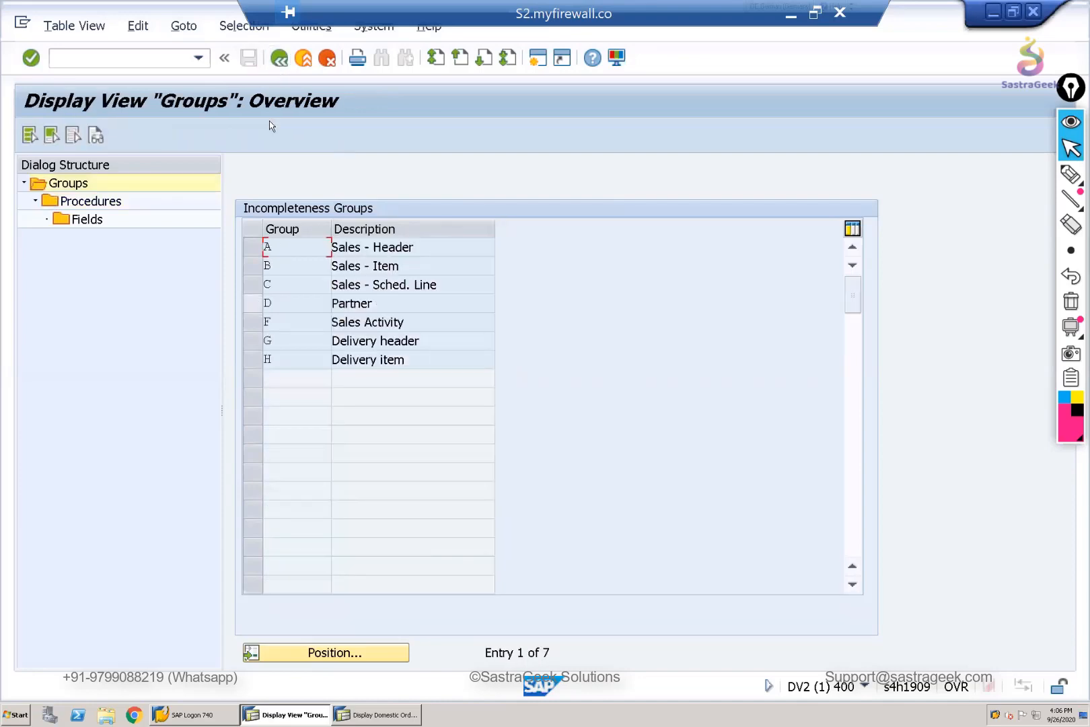
left_click(279, 59)
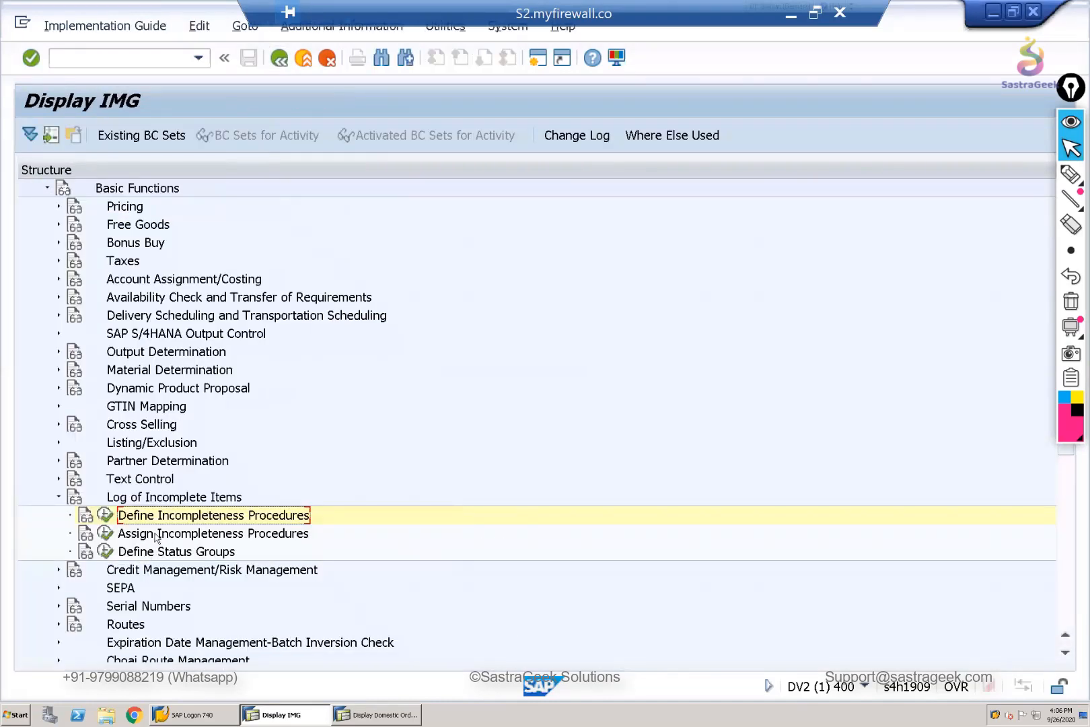
left_click(103, 535)
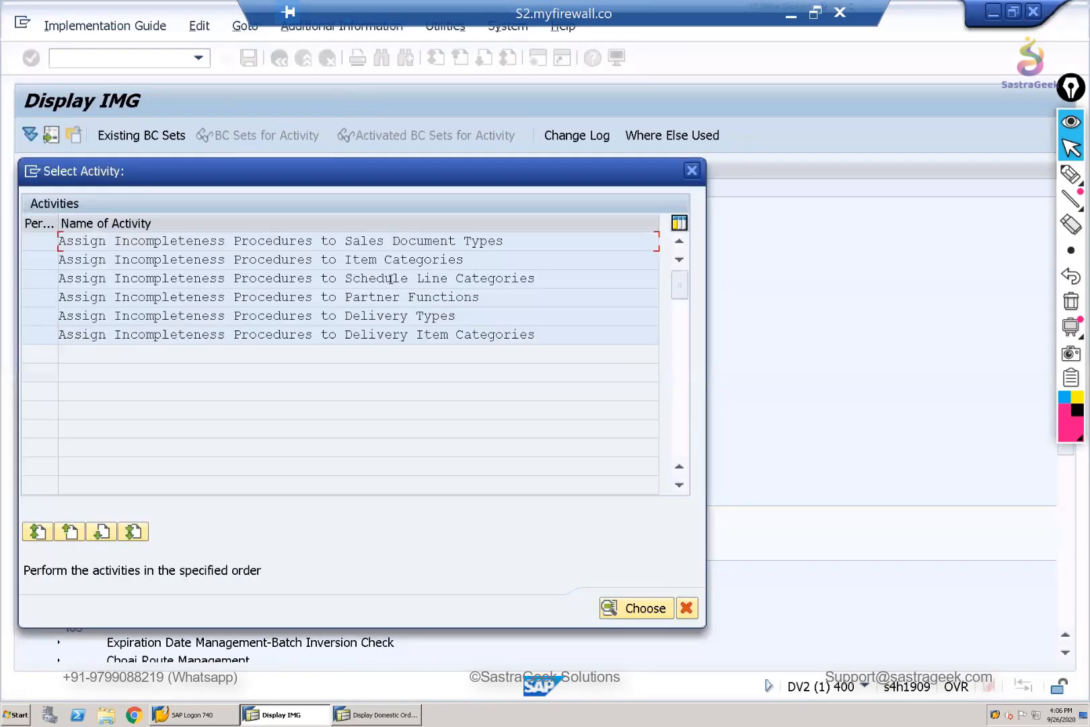
- Open the assignment of incompleteness procedures to sales document types and position the list on document type ZORD
double_click(387, 243)
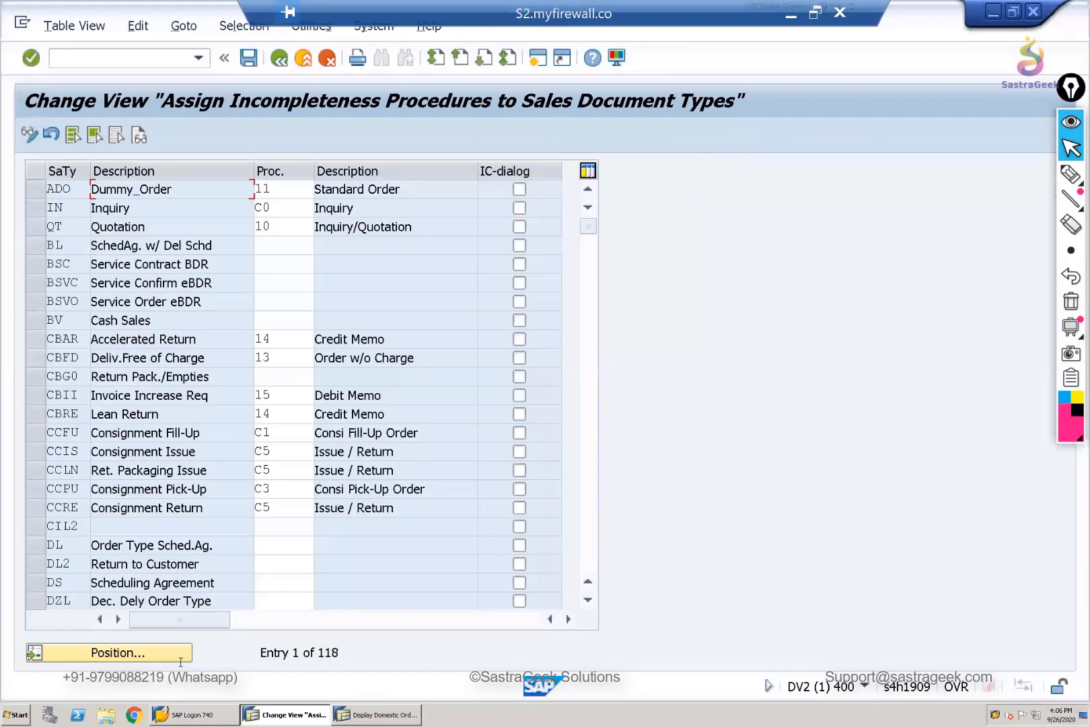
left_click(125, 653)
type("Z")
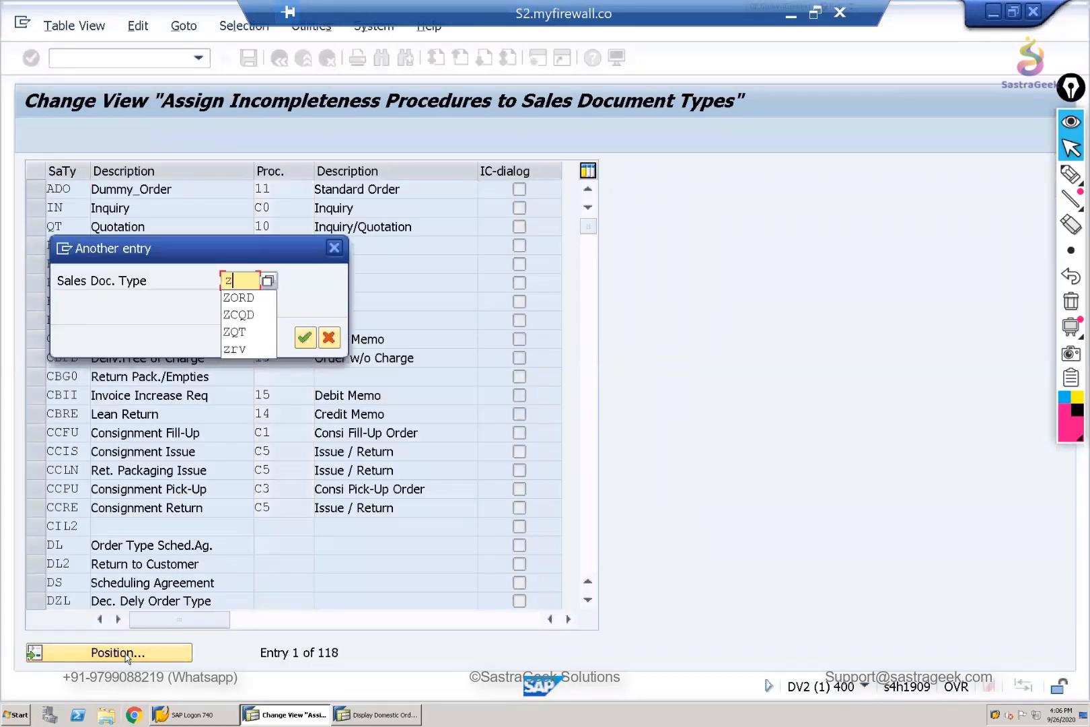
type("ord")
key("Return")
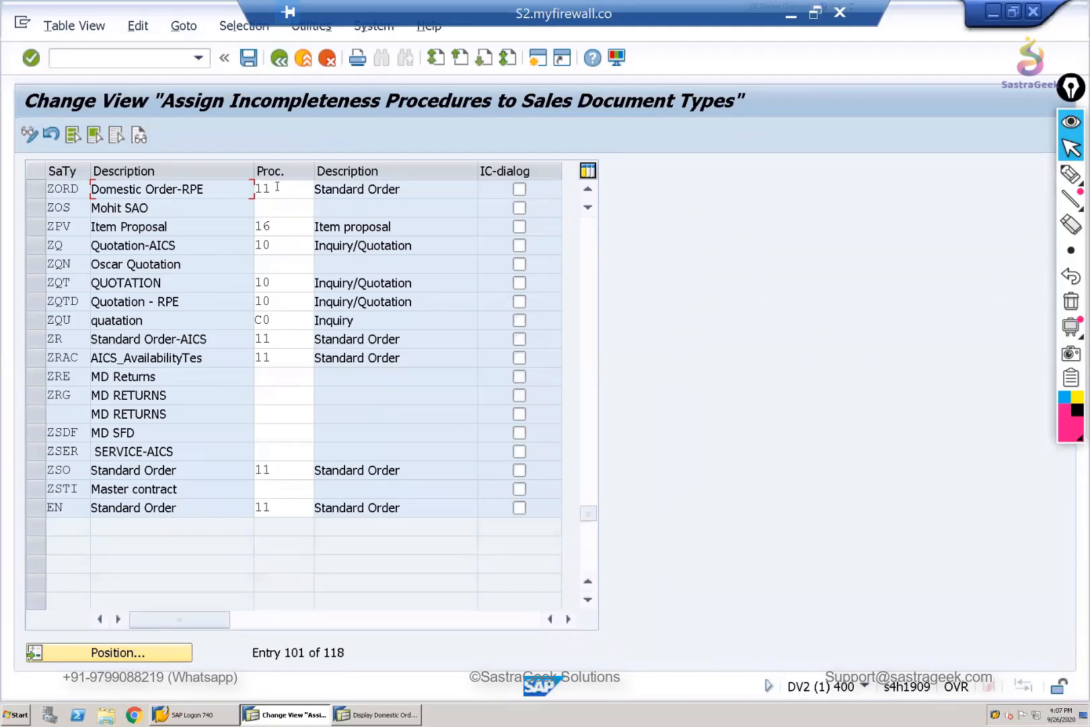
- Check the incompleteness procedure assigned to ZORD, Domestic Order-RPE, save the view and return to the activity selection
left_click_drag(277, 187, 204, 190)
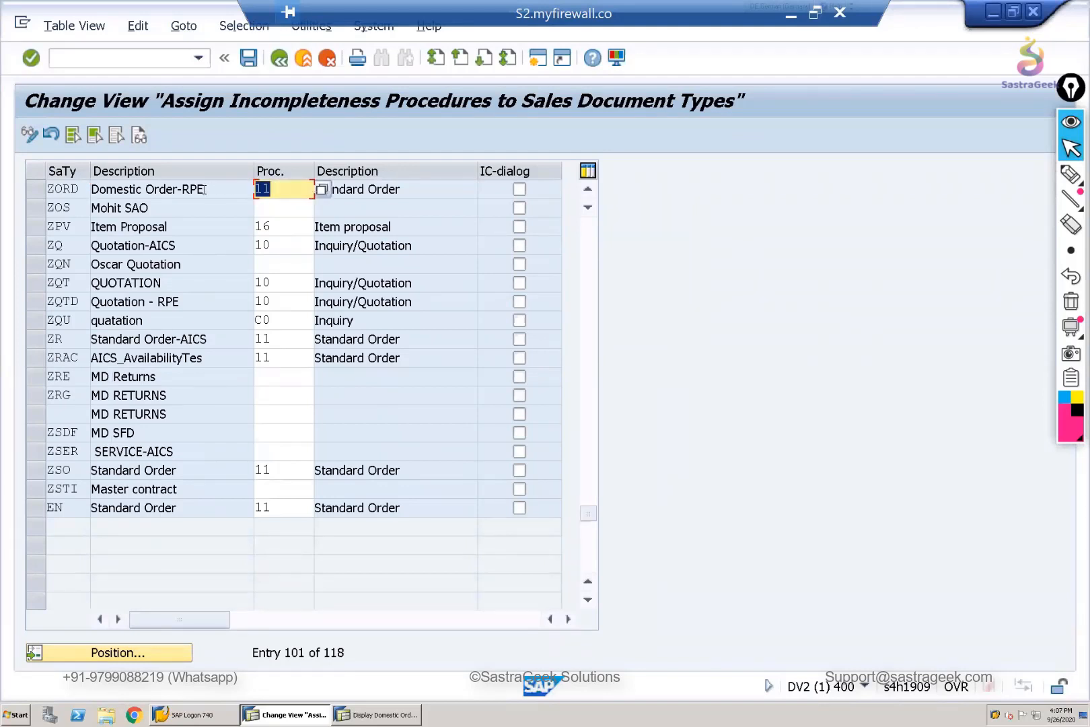
left_click(292, 187)
left_click(251, 56)
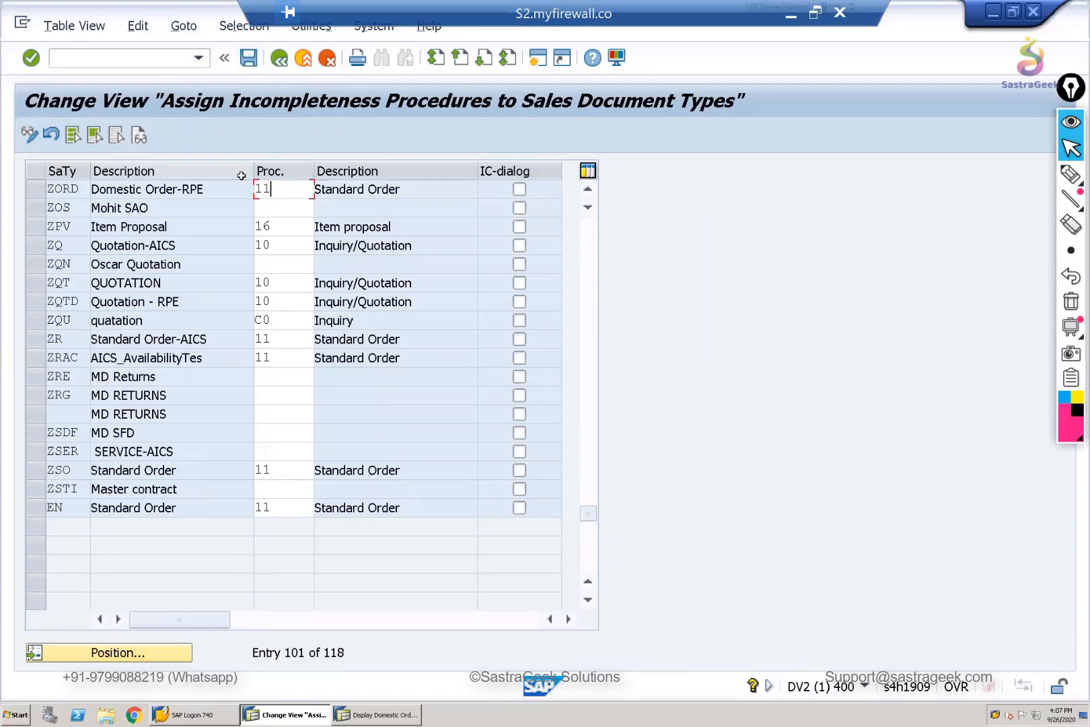
left_click(279, 60)
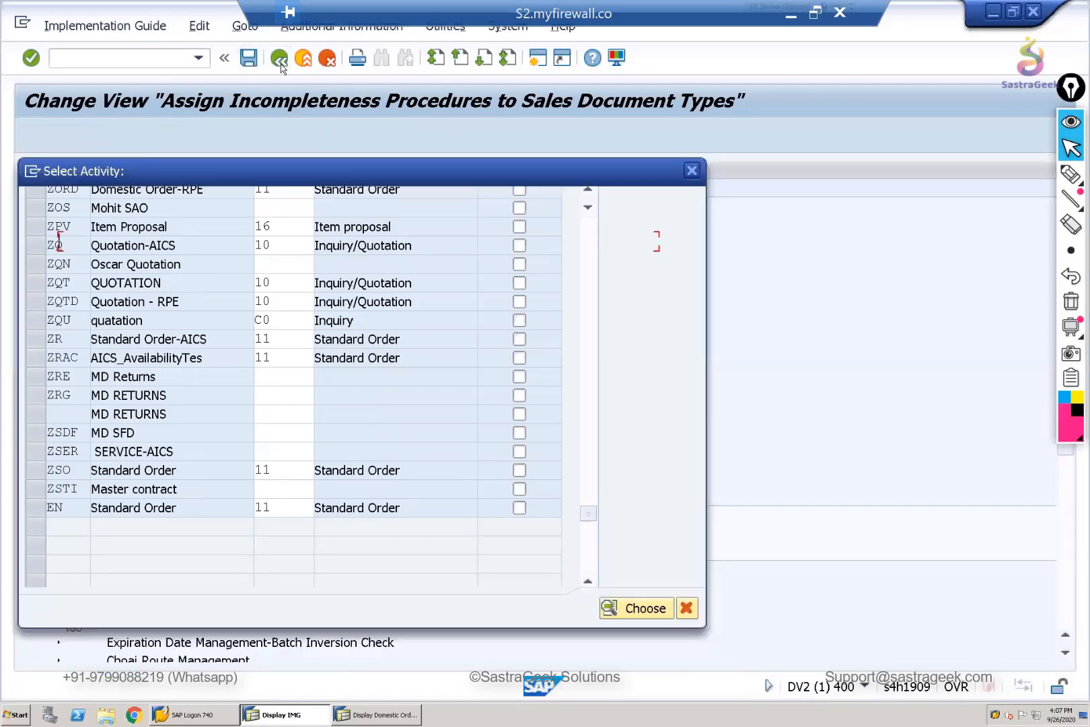
- Switch to the session displaying the domestic order, exit that order and start transaction VA01
left_click(407, 717)
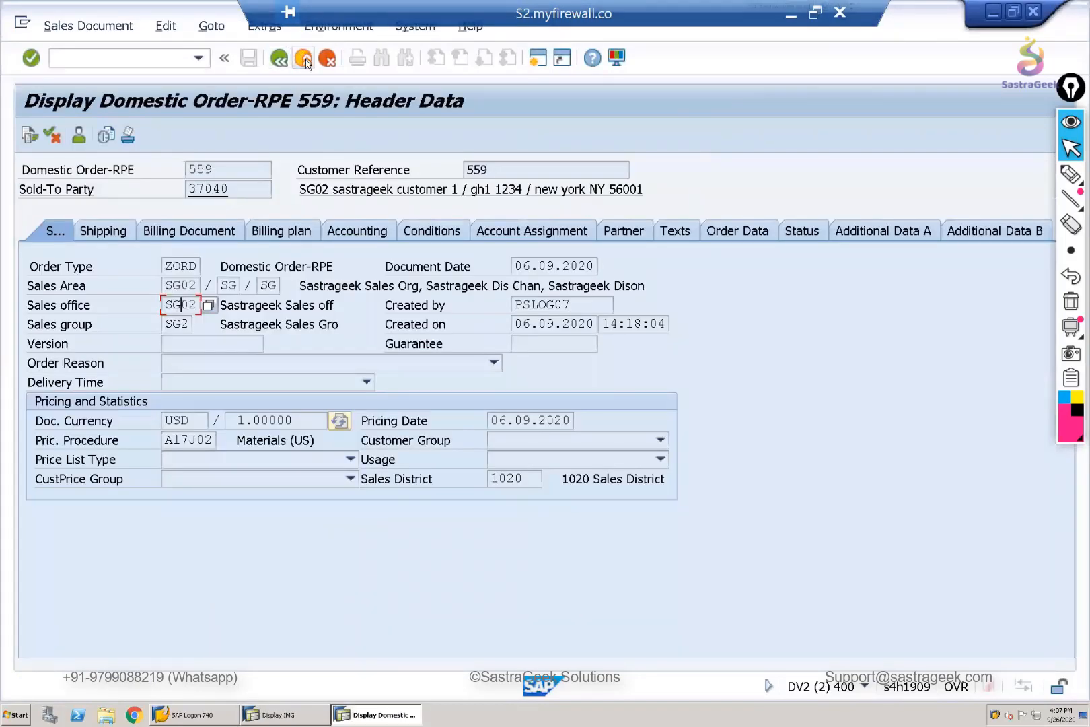
left_click(304, 59)
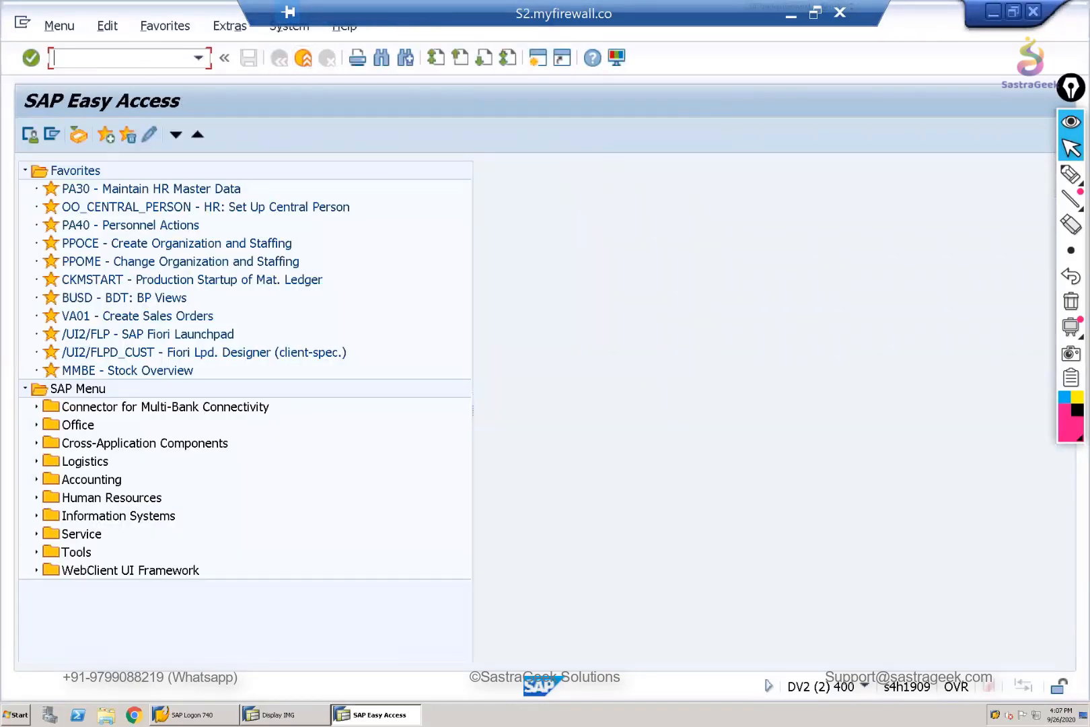
type("va01")
key("Return")
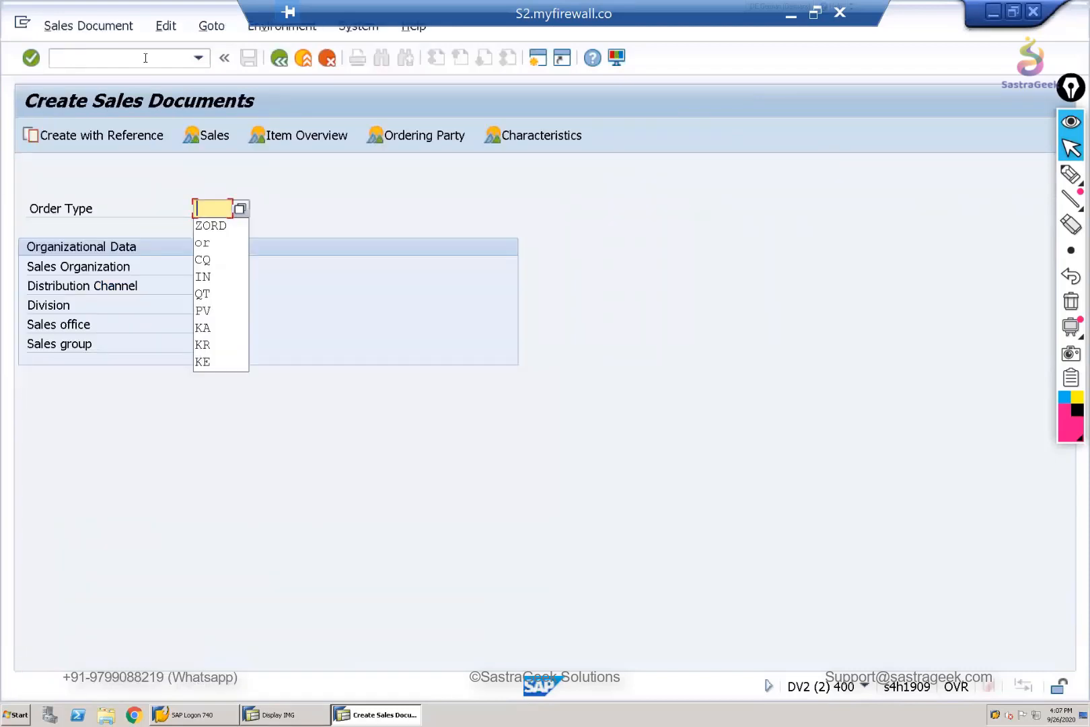
- Start a sales document of order type ZORD with sales organization RP01, distribution channel 20 and division 90
key("Down")
key("Return")
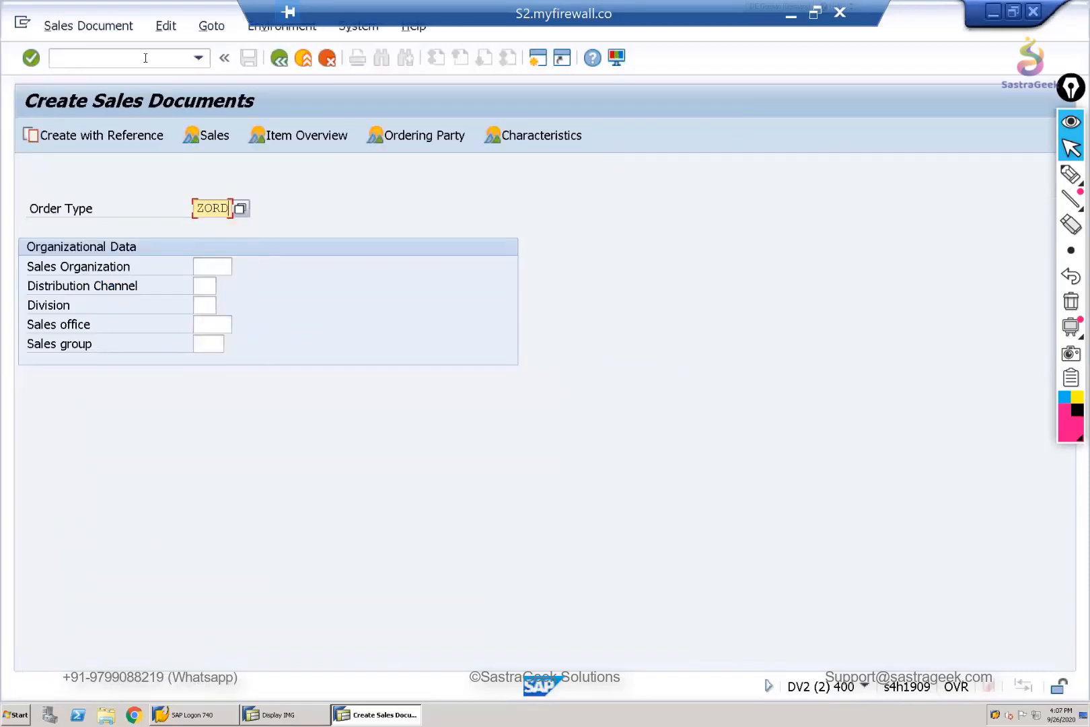
key("Tab")
key("Down")
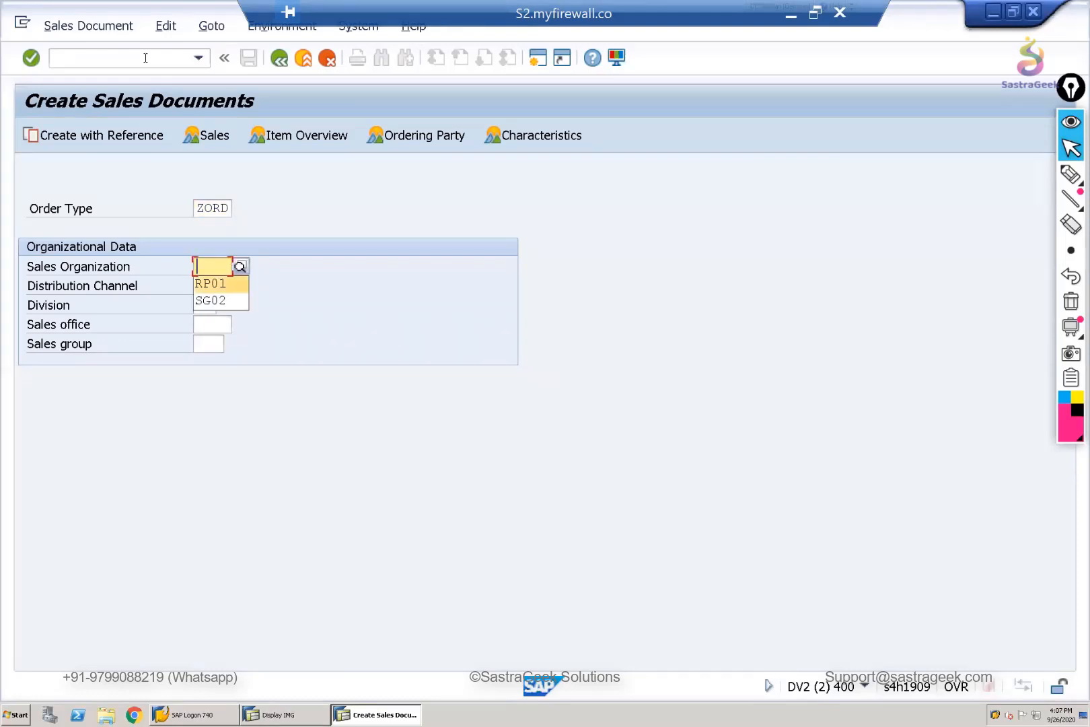
key("Return")
key("Tab")
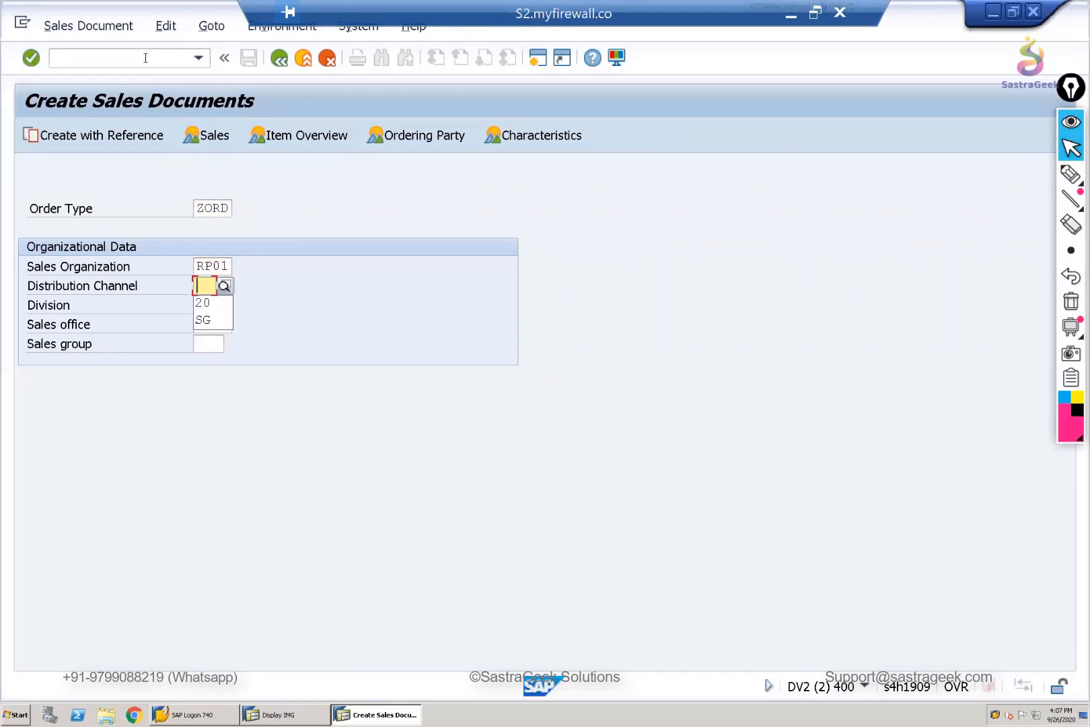
key("Down")
key("Return")
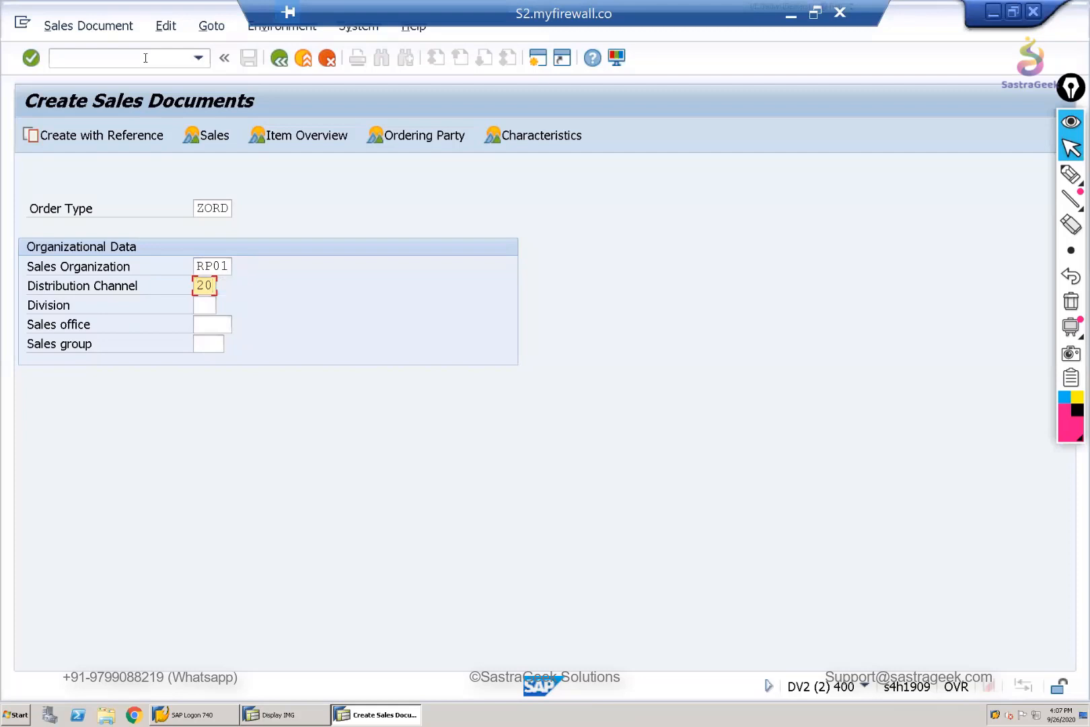
key("Tab")
key("Down")
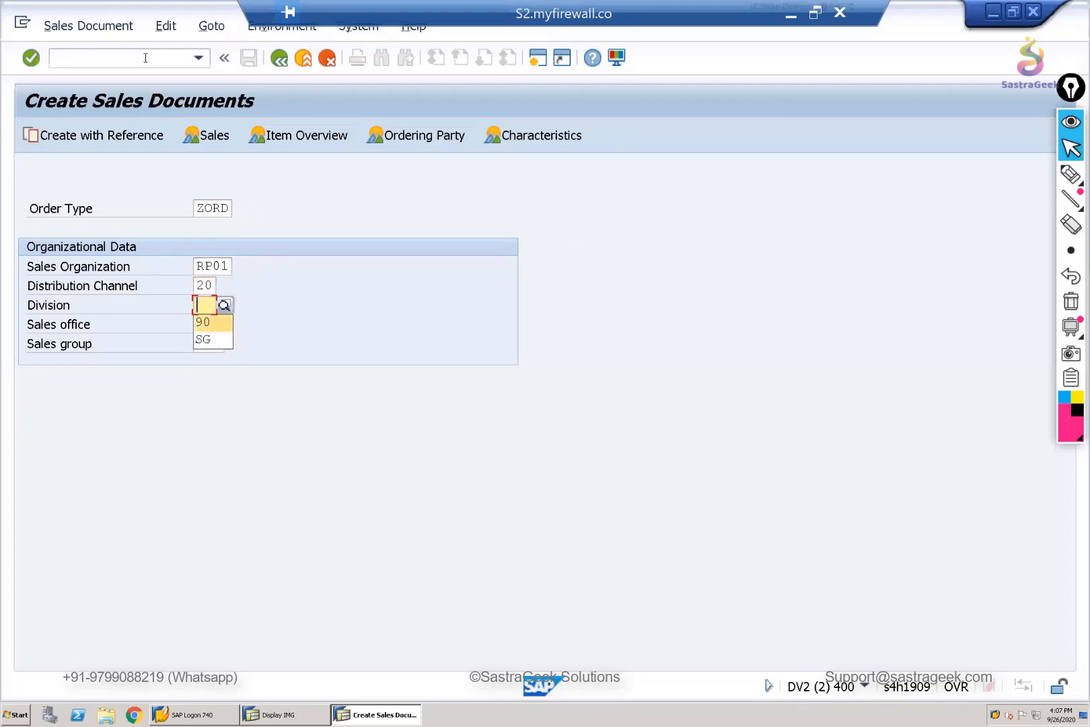
key("Return")
key("Return")
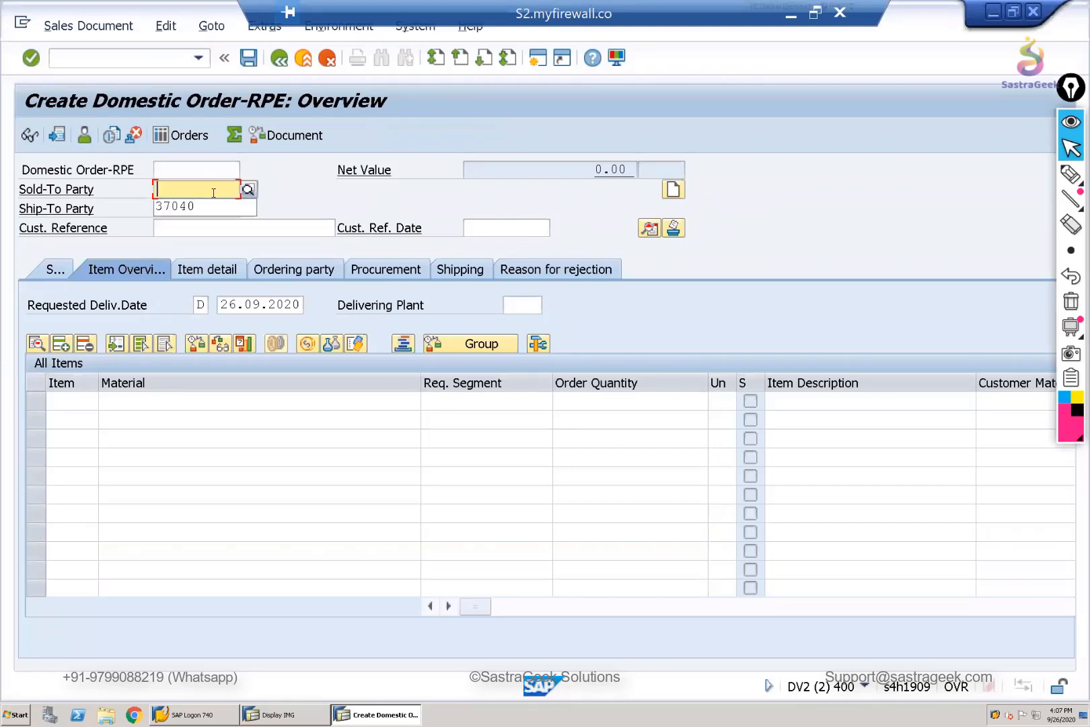
- Enter the sold-to party's customer number and customer reference chek, and select the first proposed ship-to party
key("Down")
key("Return")
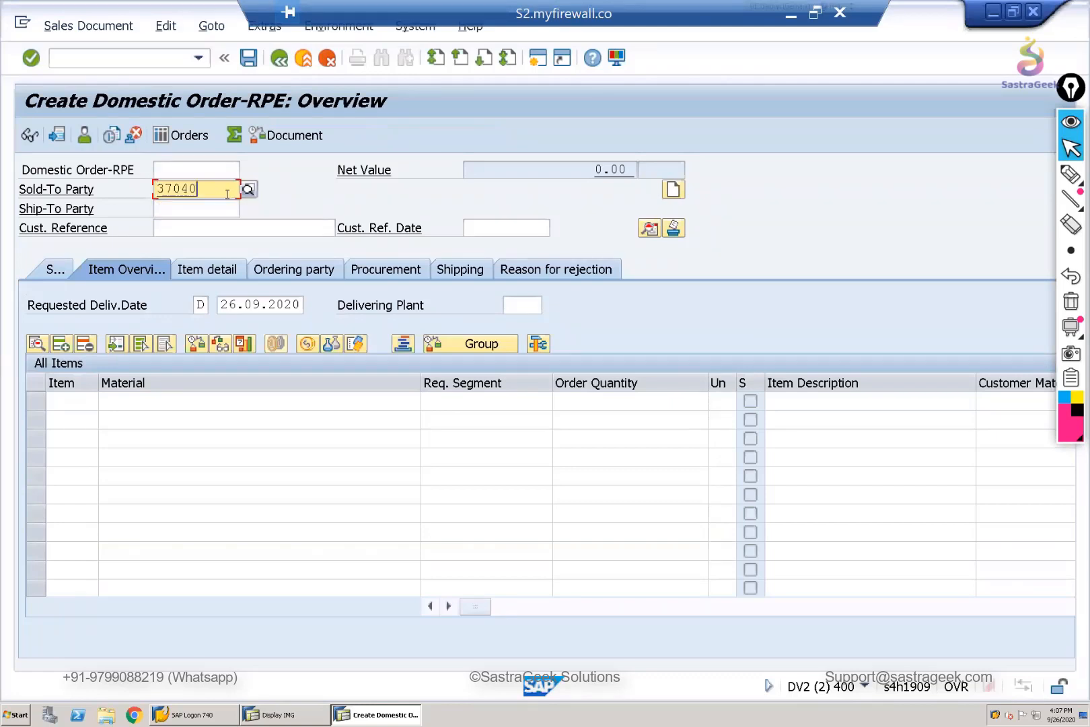
left_click(265, 229)
type("chek")
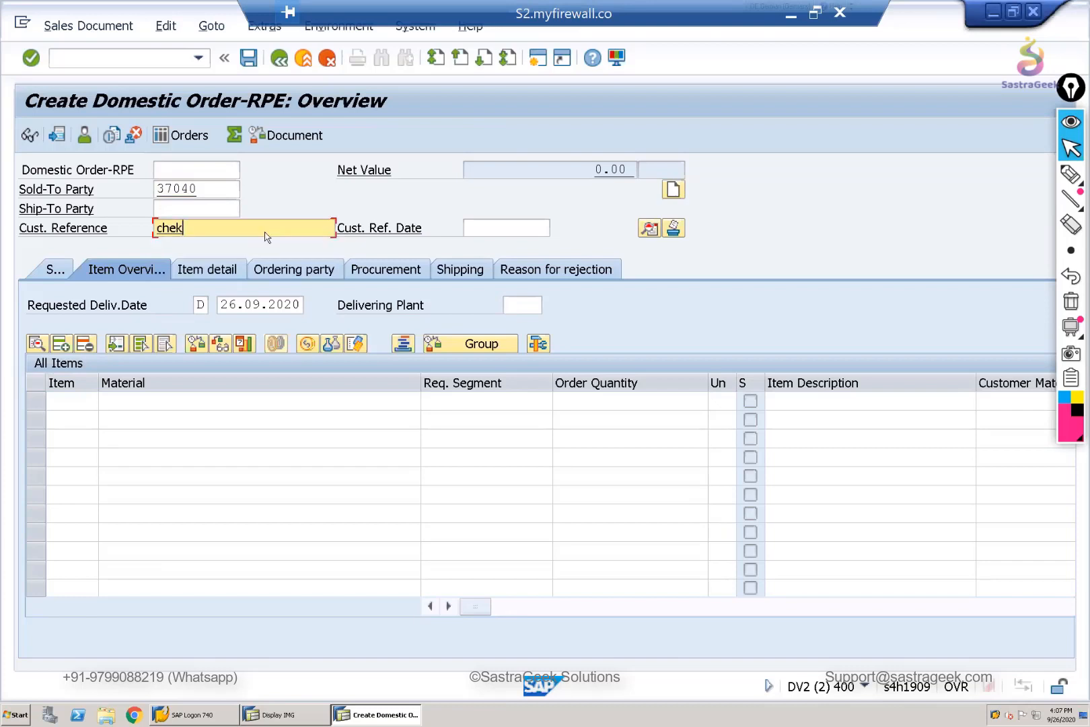
key("Return")
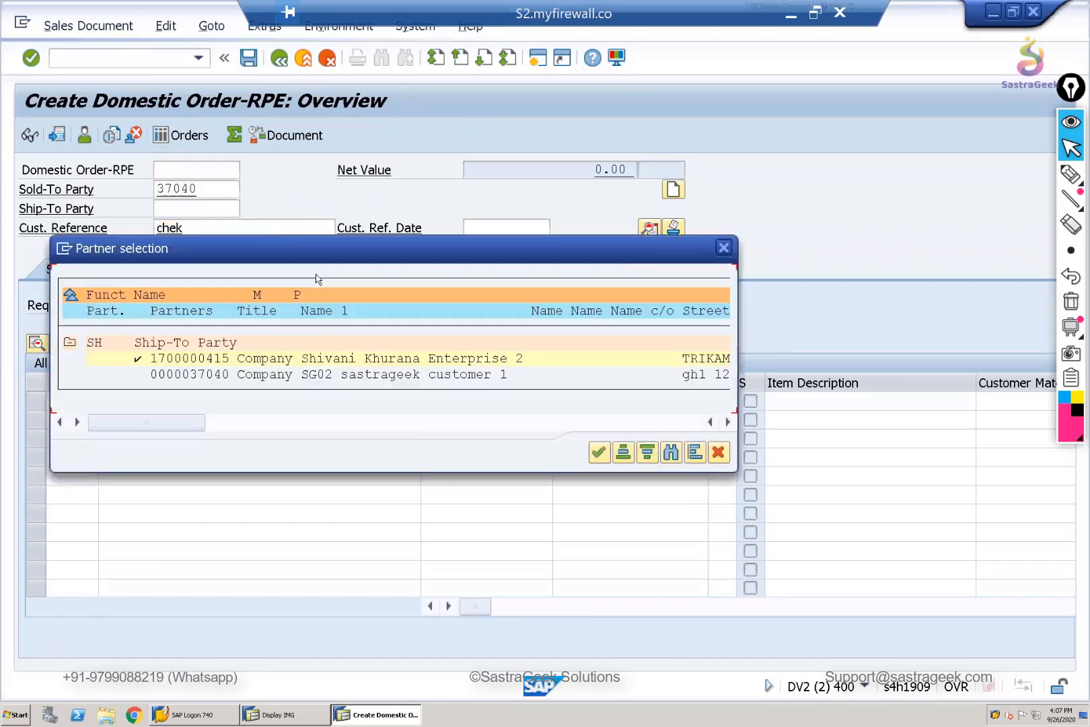
double_click(151, 358)
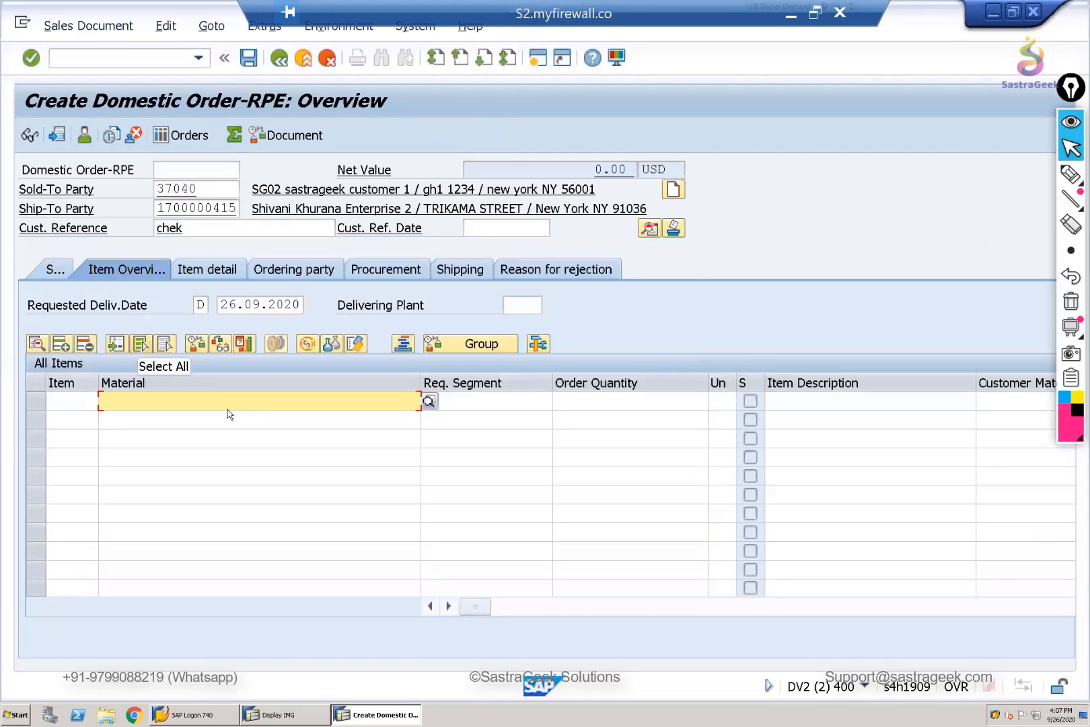
- Add material SG02_ABC as the first order item with an order quantity of 3 PC
left_click(235, 408)
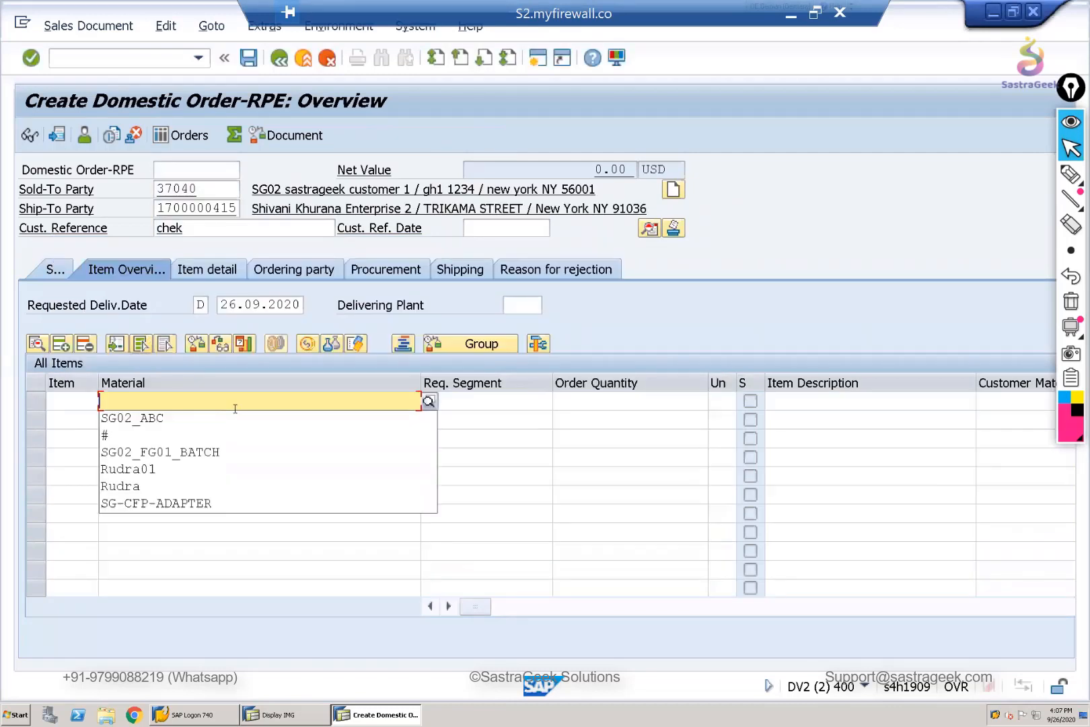
left_click(163, 418)
key("Return")
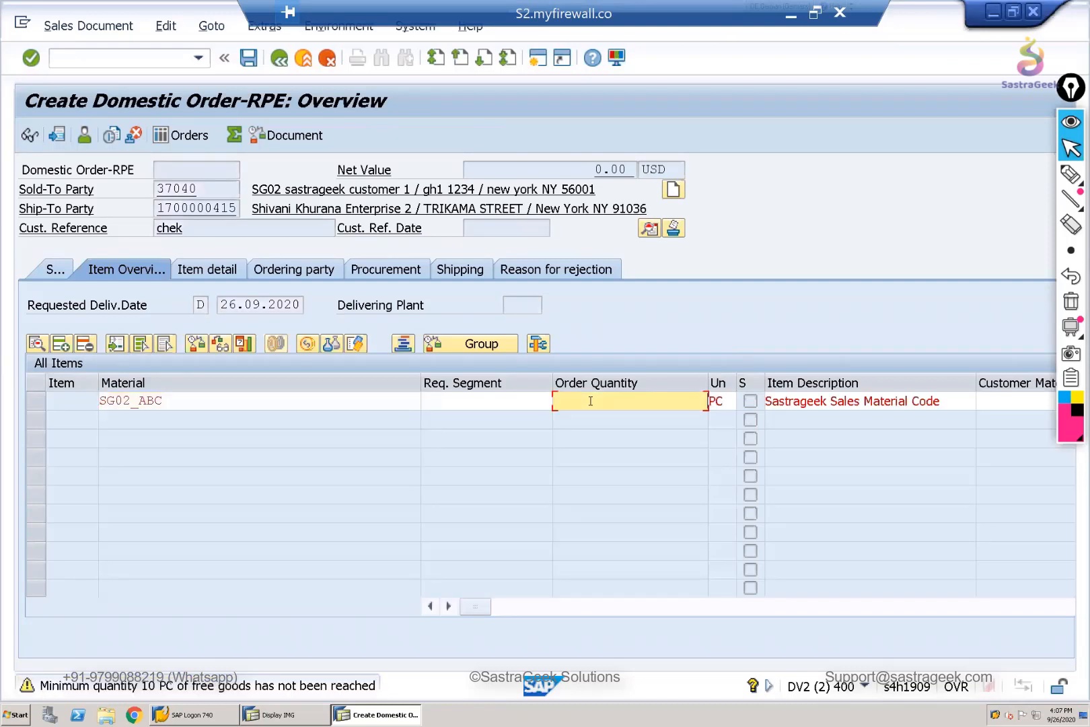
type("3")
key("Return")
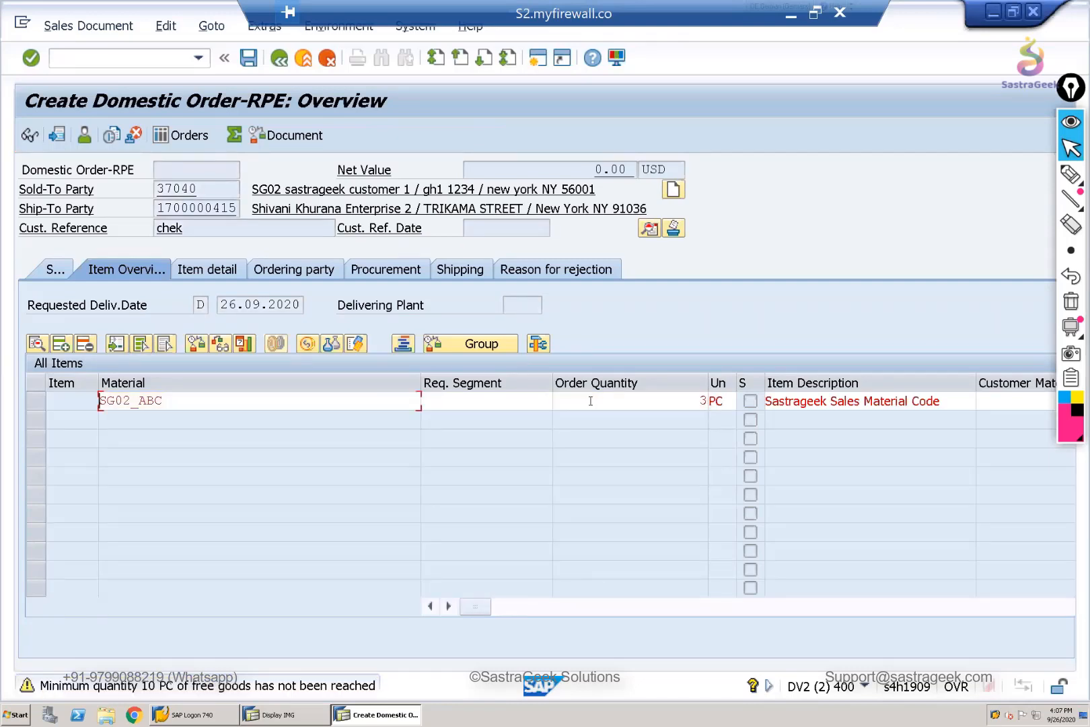
key("Return")
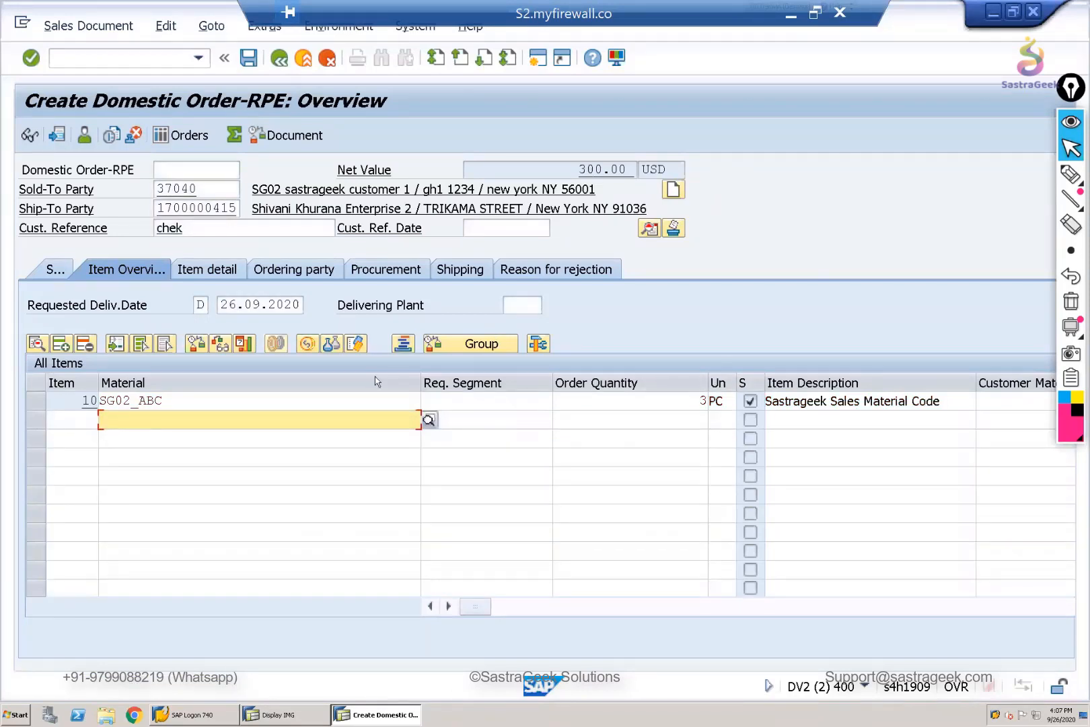
- Review the order's incompletion log, open the data screen for its Sales office entry, and return to the order overview
left_click(166, 27)
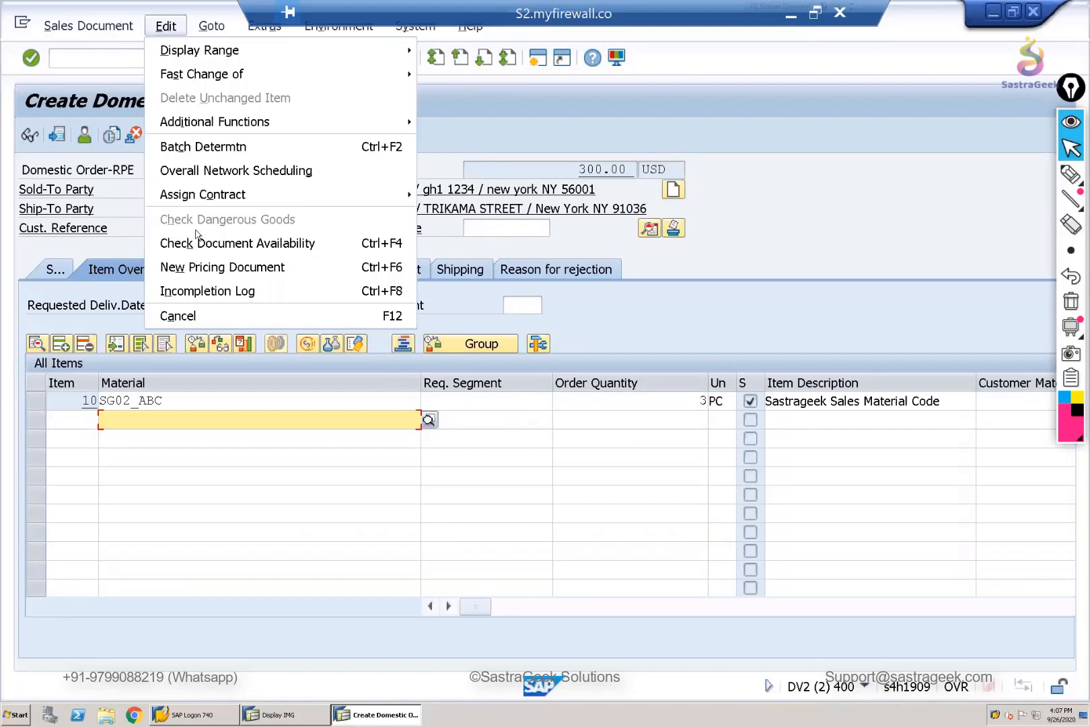
left_click(208, 290)
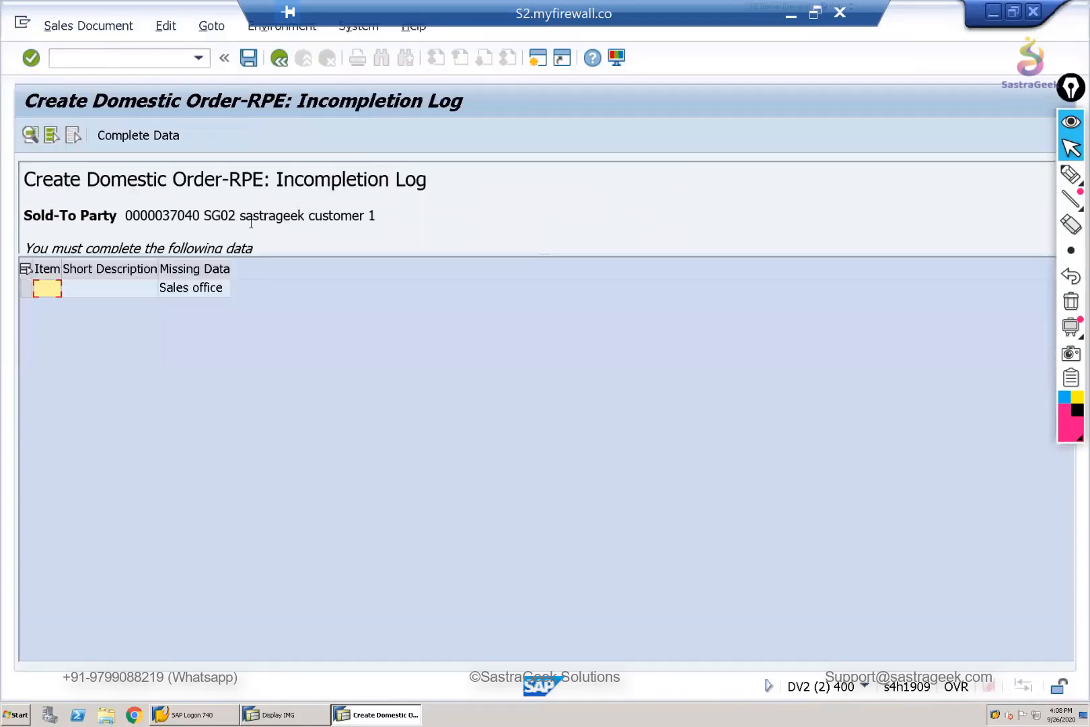
left_click(183, 297)
double_click(190, 288)
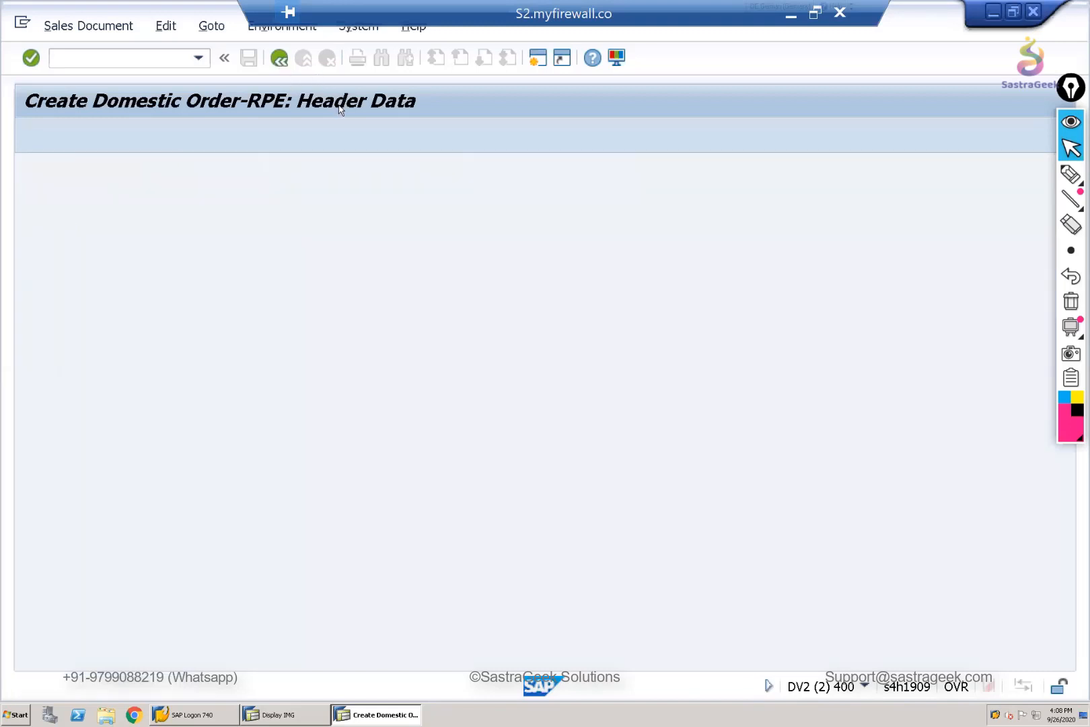
left_click(279, 60)
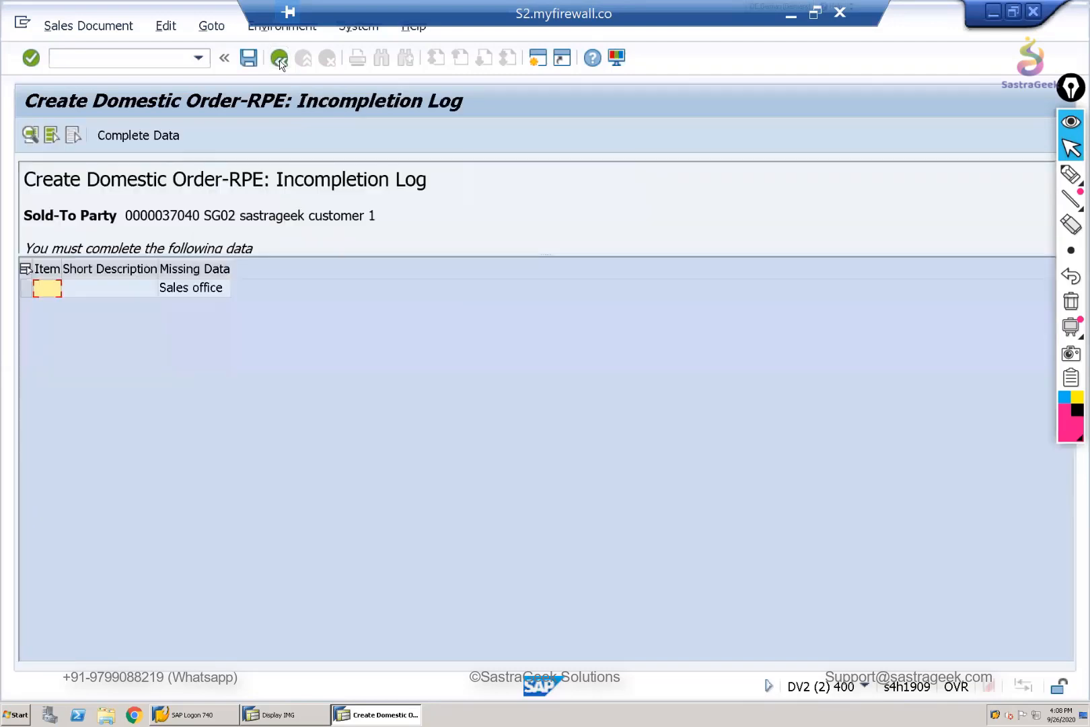
left_click(279, 59)
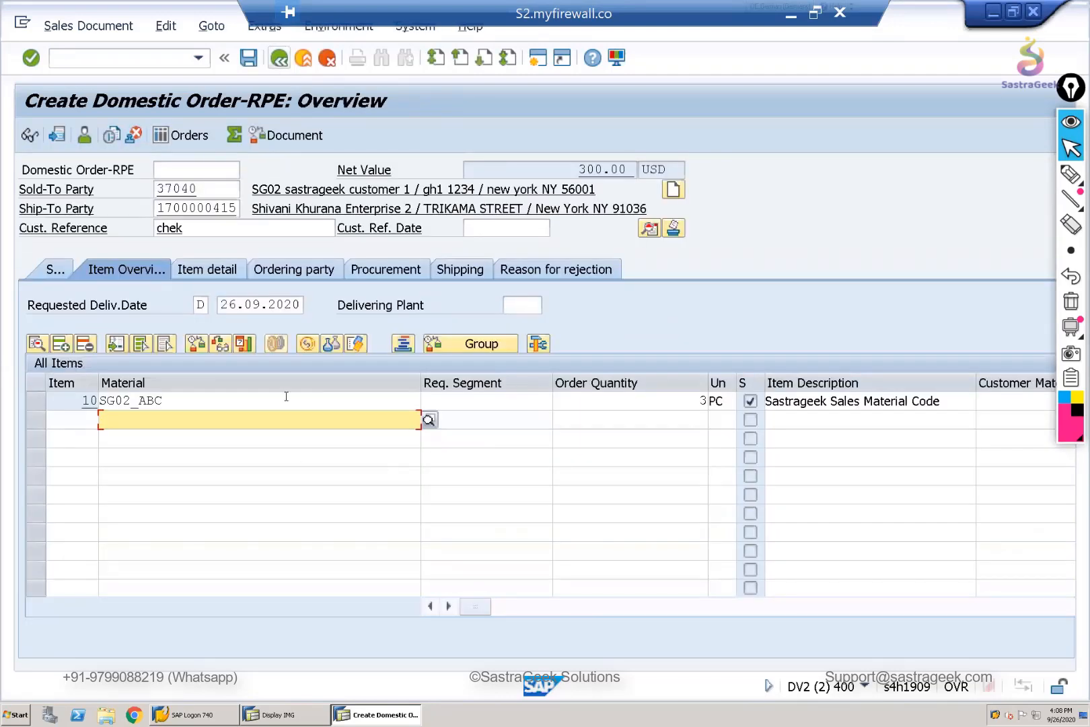
- Open the order's header data and check the Sales office field in the sales data
left_click(642, 236)
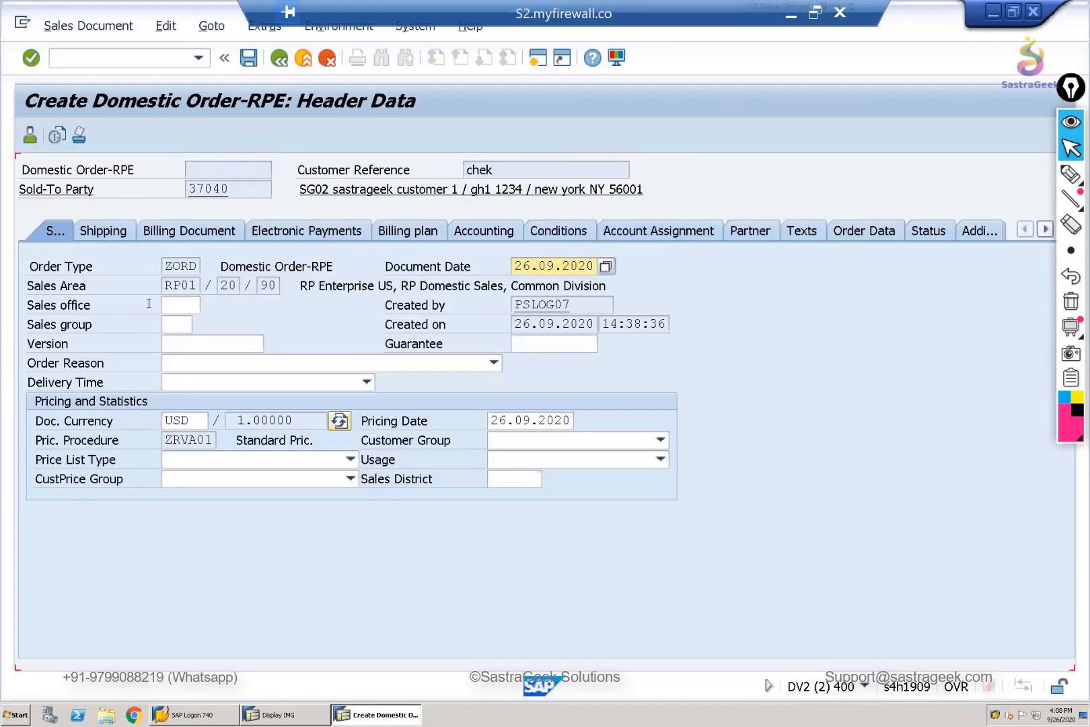
left_click(113, 234)
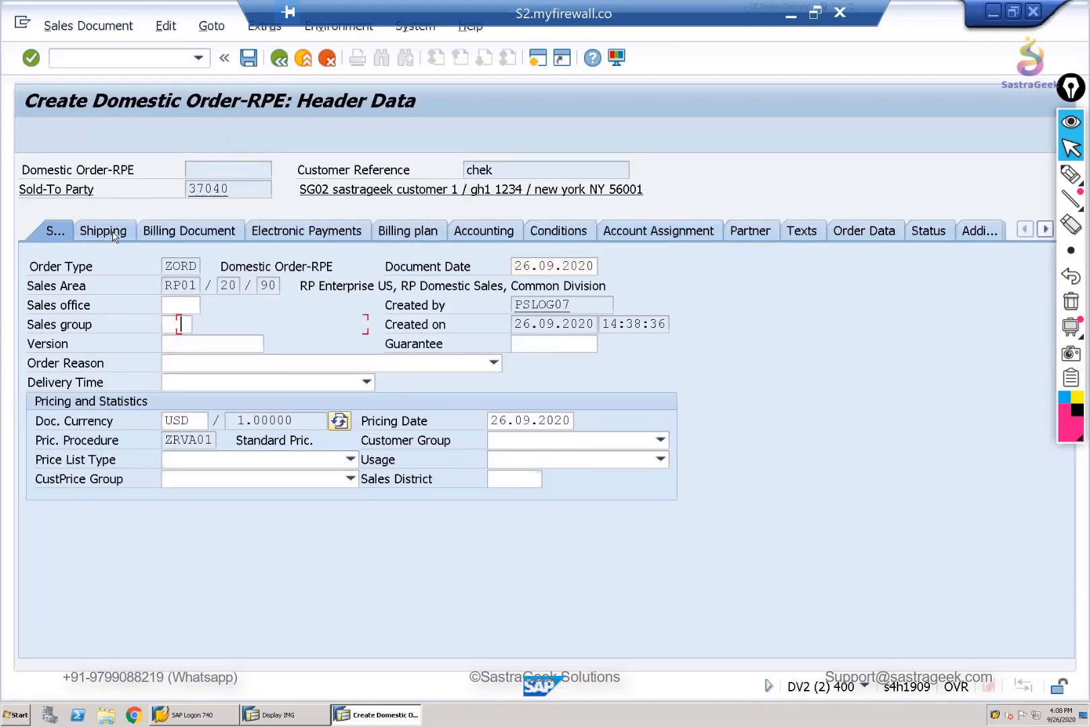
left_click(58, 232)
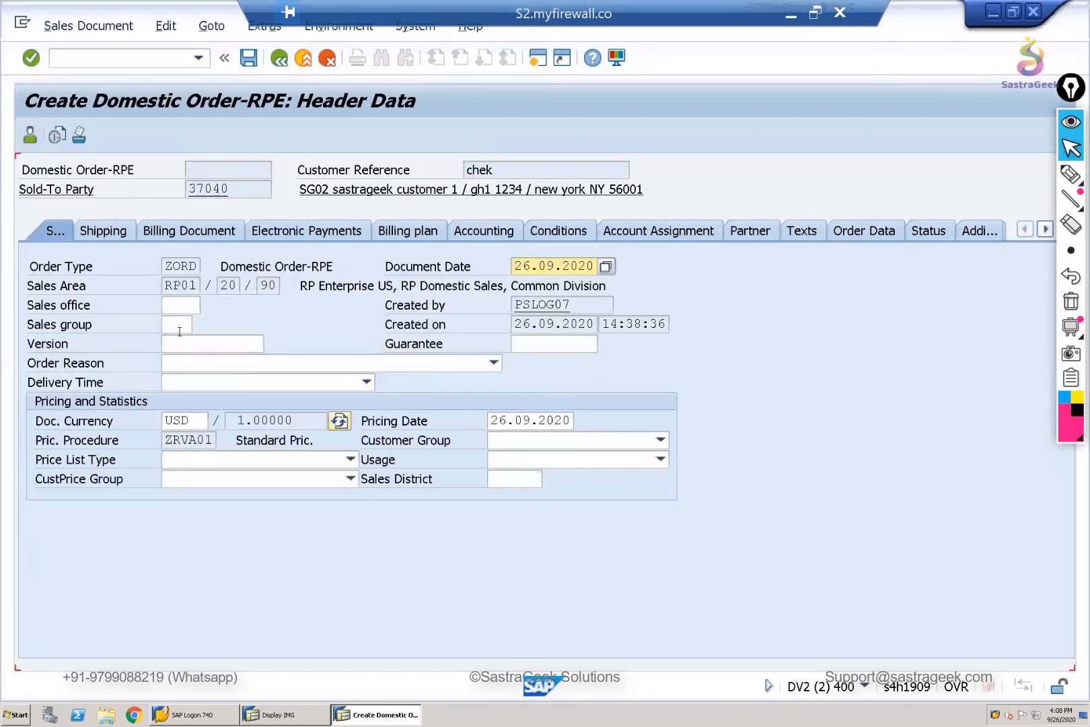
left_click(176, 309)
key("Return")
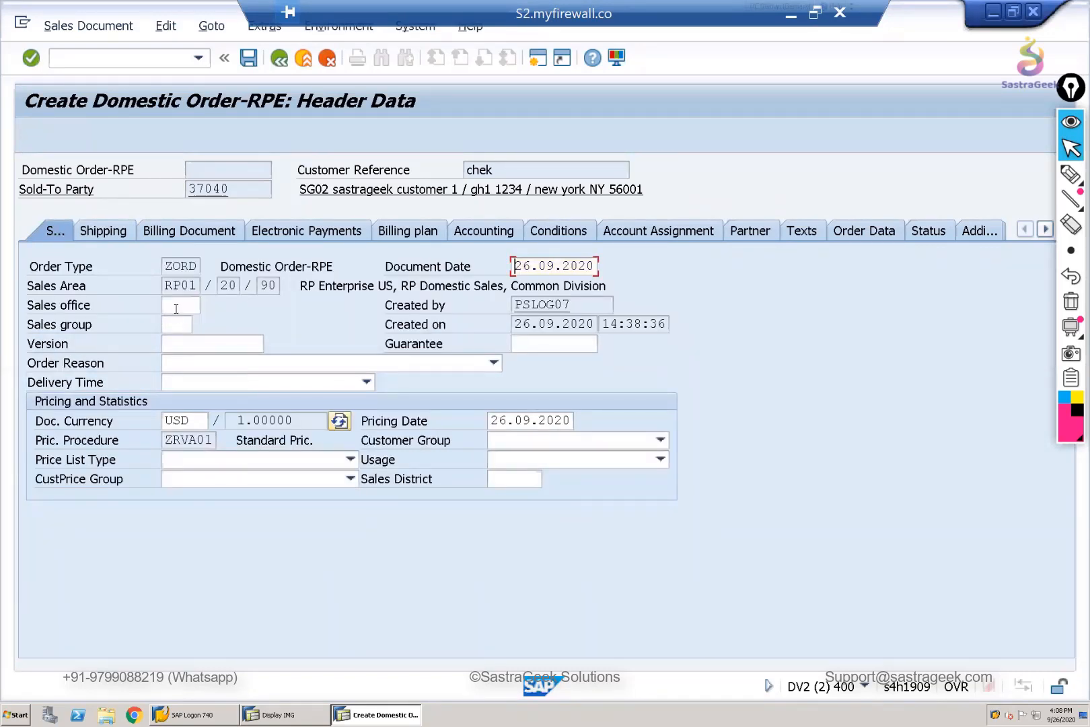
- Try to save the order, choose to edit the incomplete document, and open the Sales office entry from the incompletion log
left_click(248, 59)
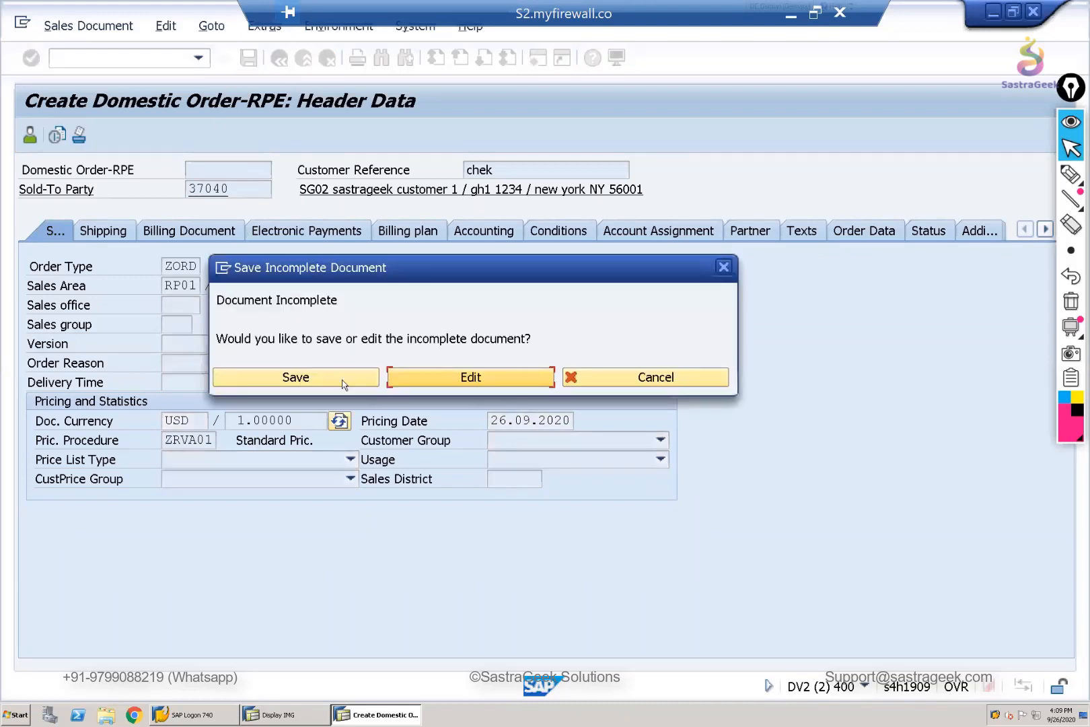
left_click(462, 381)
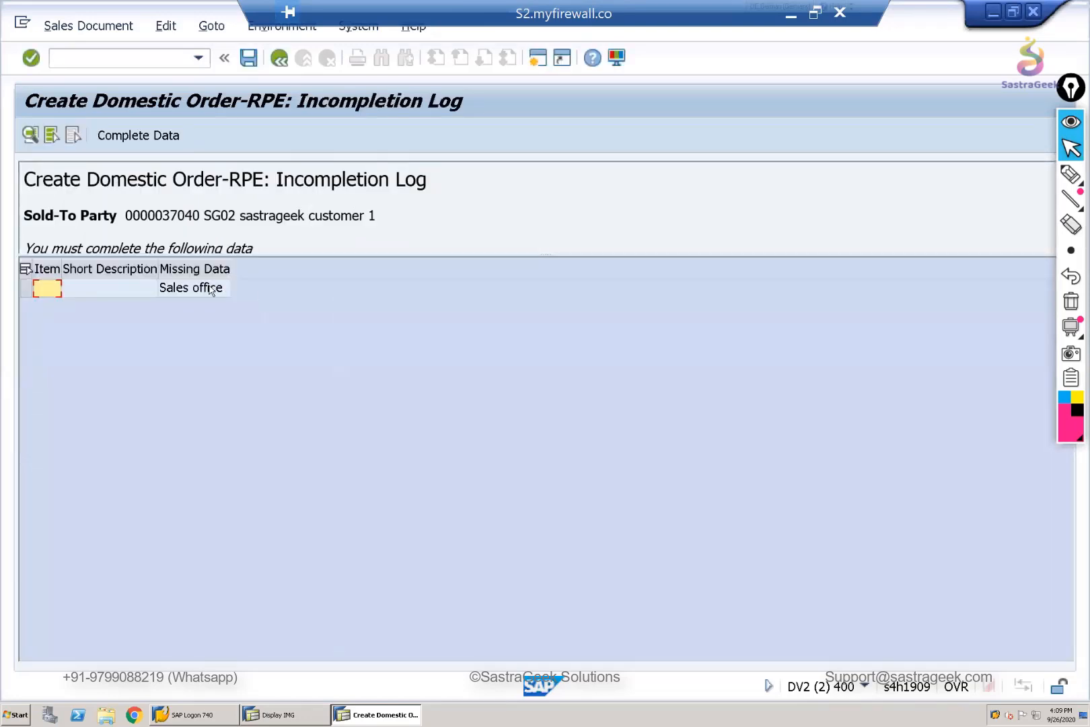
double_click(210, 290)
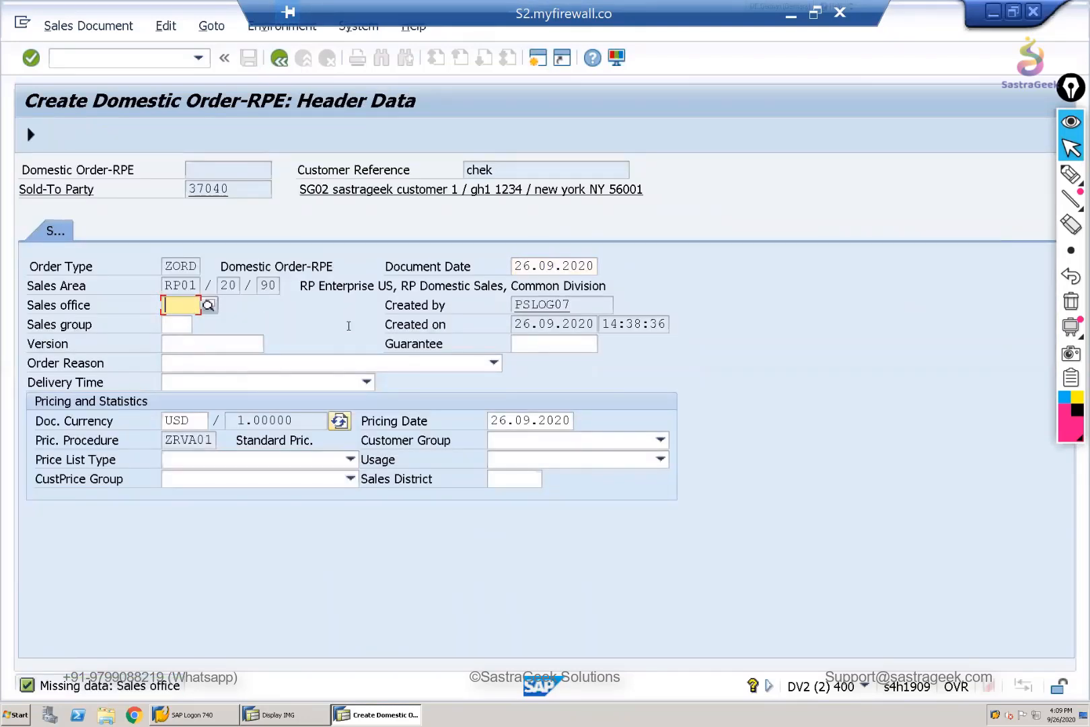
- Set the order's Sales office to 08BG, continue the incompleteness check, and return to the order overview
left_click(208, 307)
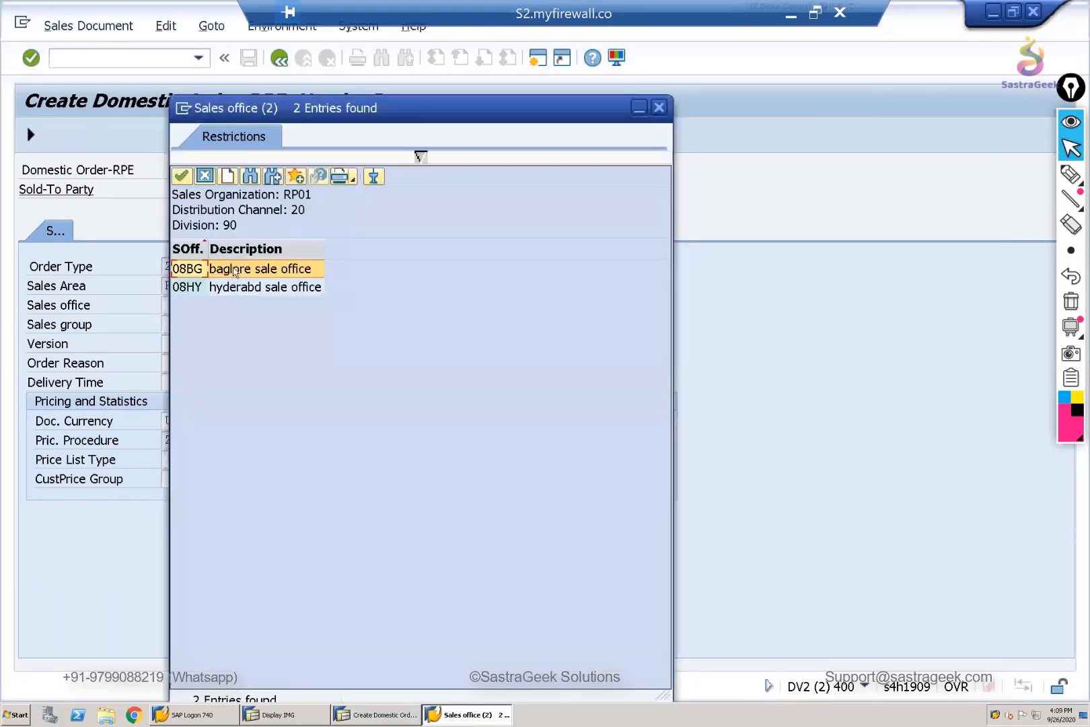
double_click(234, 270)
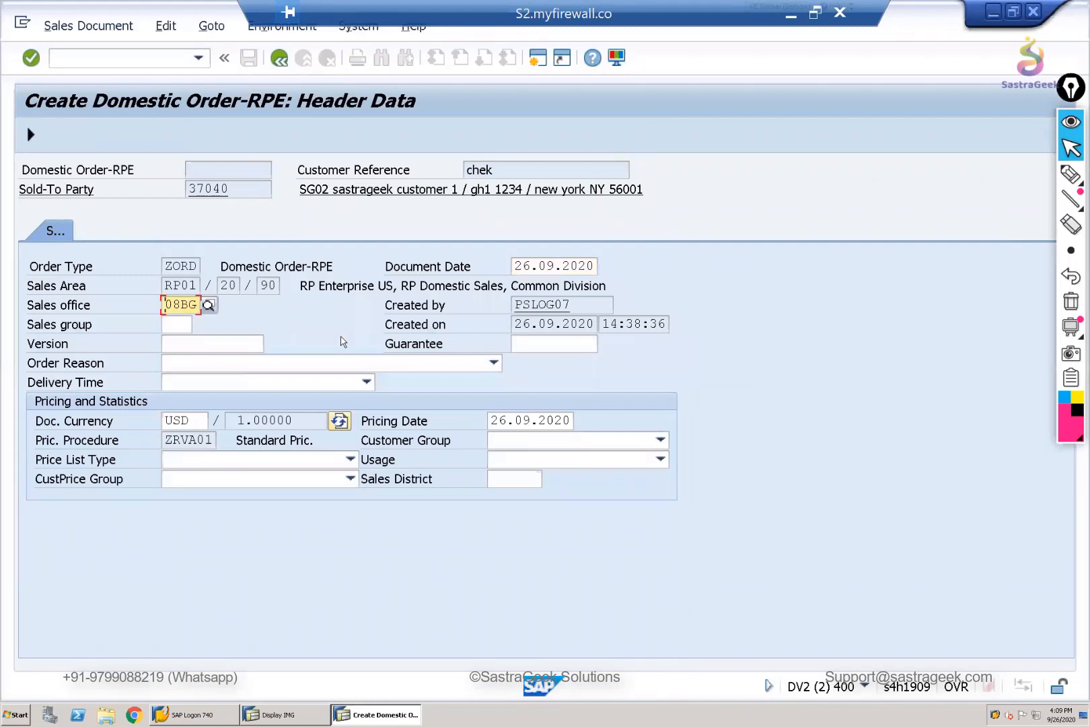
left_click(31, 136)
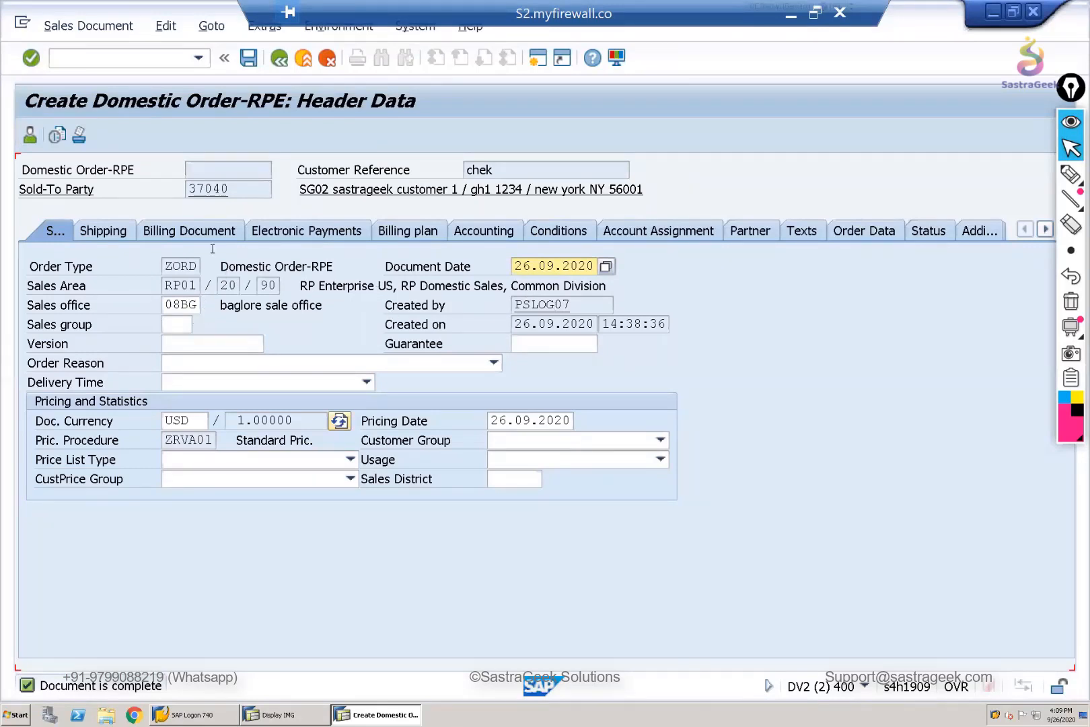
left_click(280, 58)
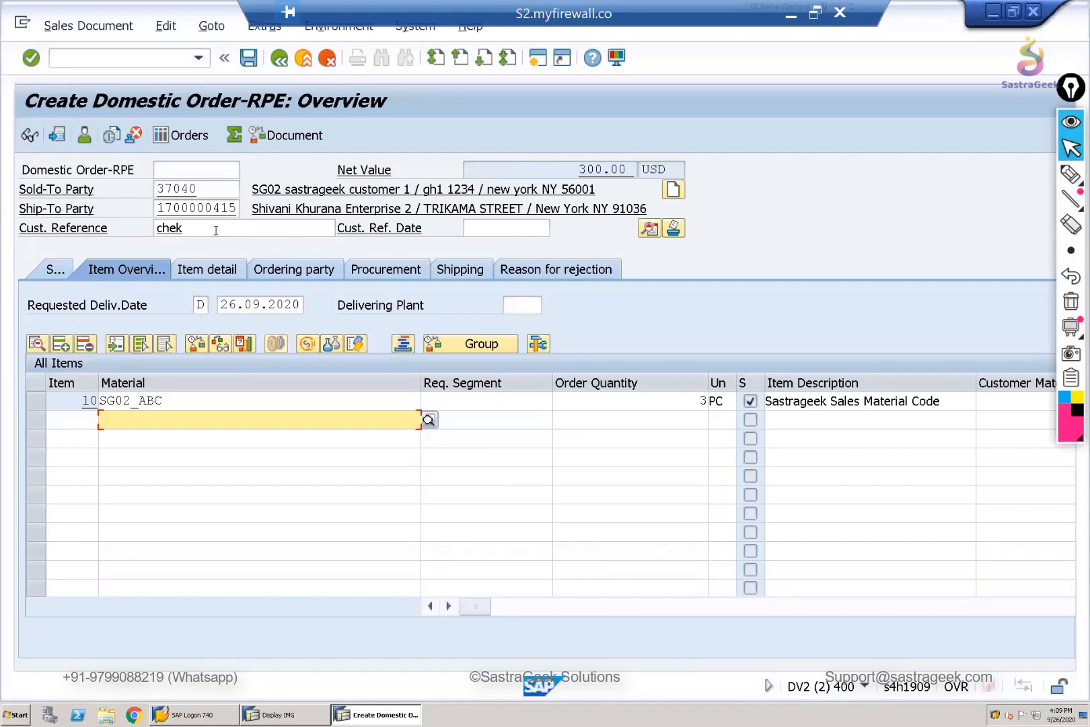
- Clear the order's customer reference and have the order header checked with the field empty
left_click_drag(201, 232, 130, 231)
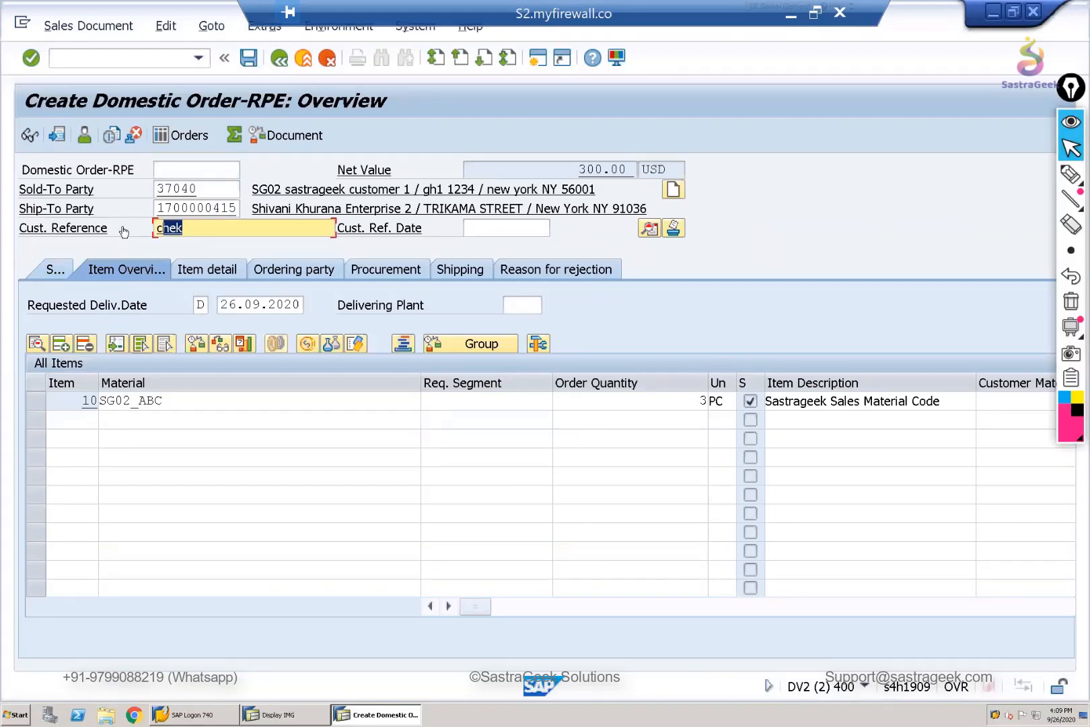
key("BackSpace")
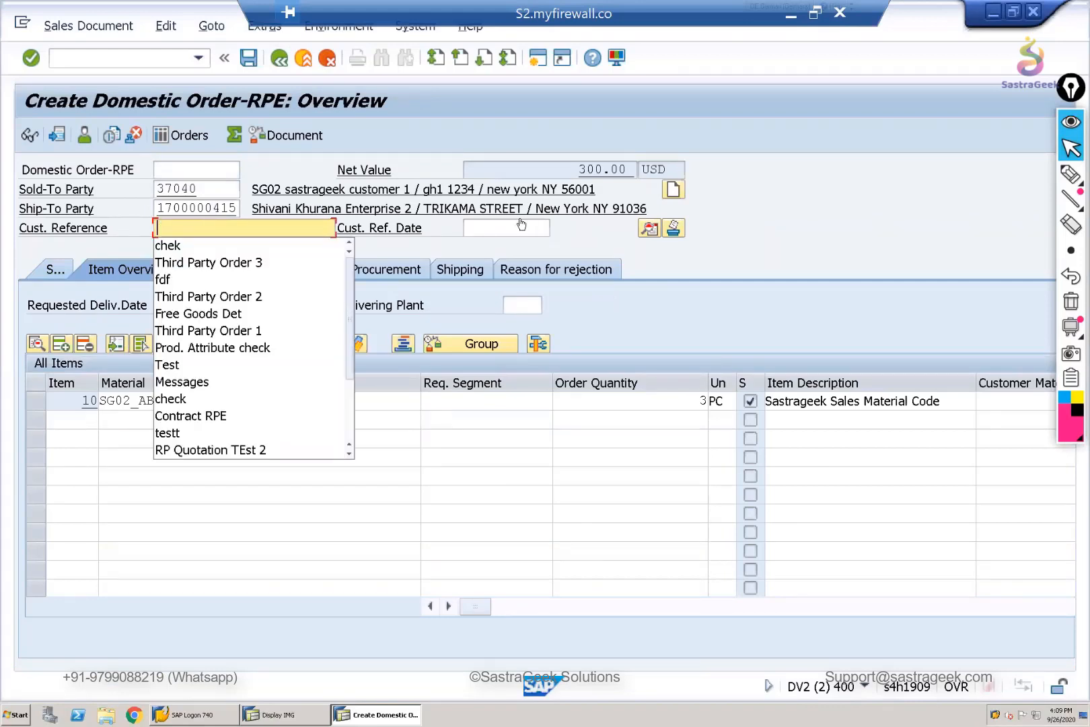
left_click(518, 229)
left_click(517, 228)
key("Return")
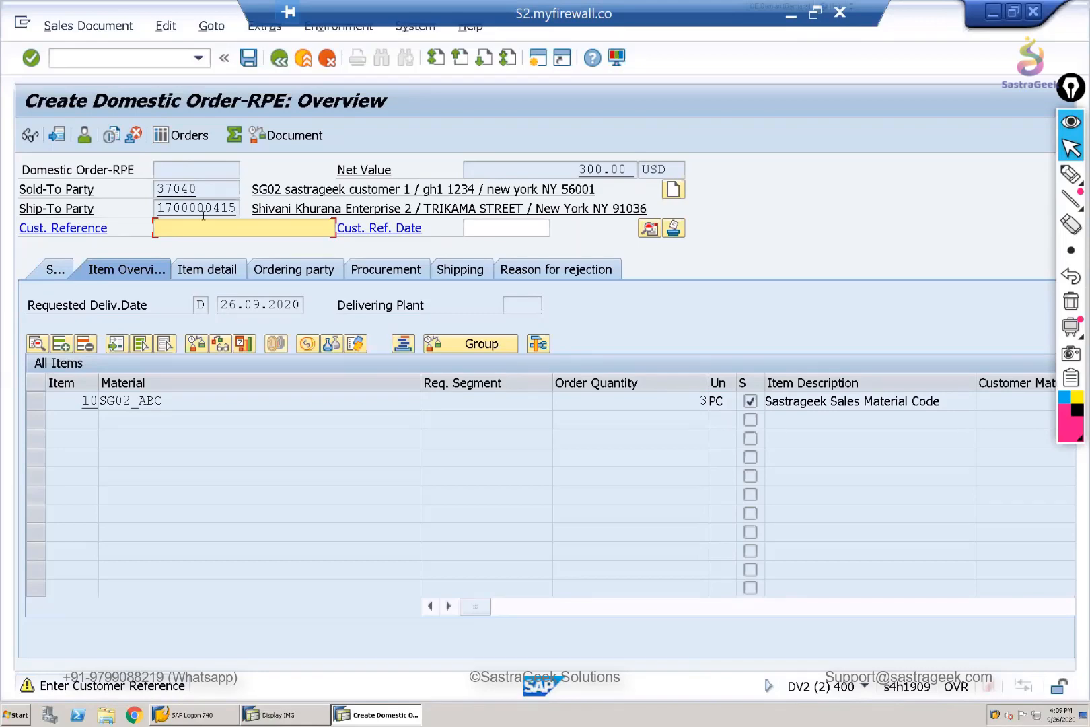
- In the customizing session, open the fields of procedure 11 Standard Order in group A Sales - Header and check the Customer Reference entry
left_click(292, 720)
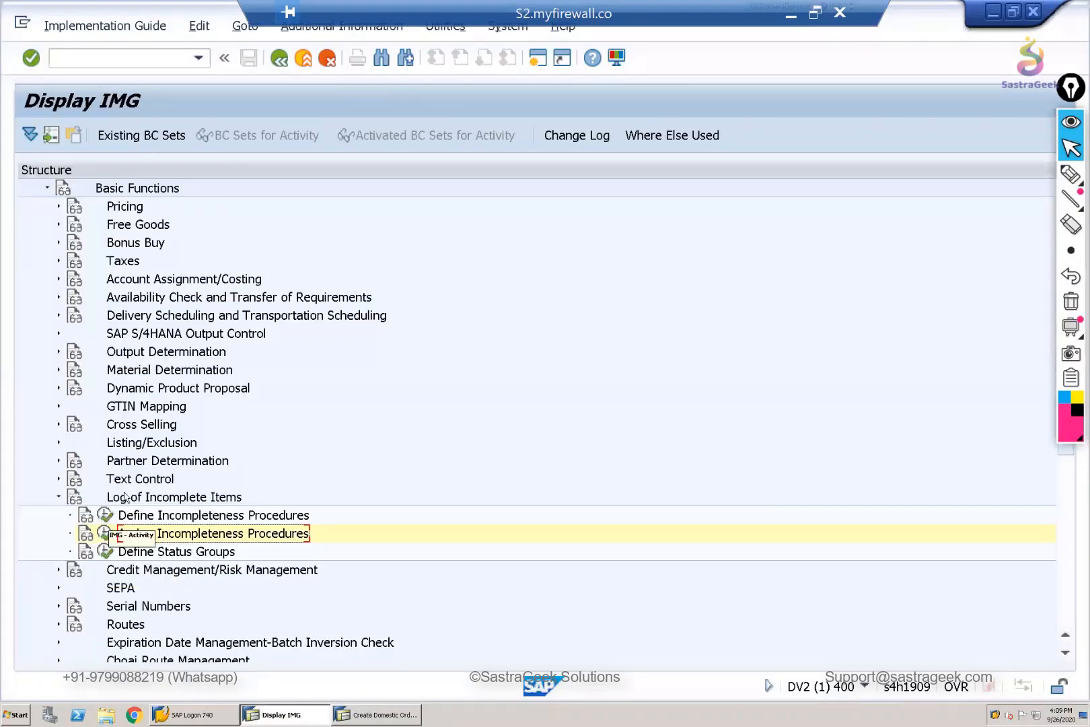
left_click(105, 531)
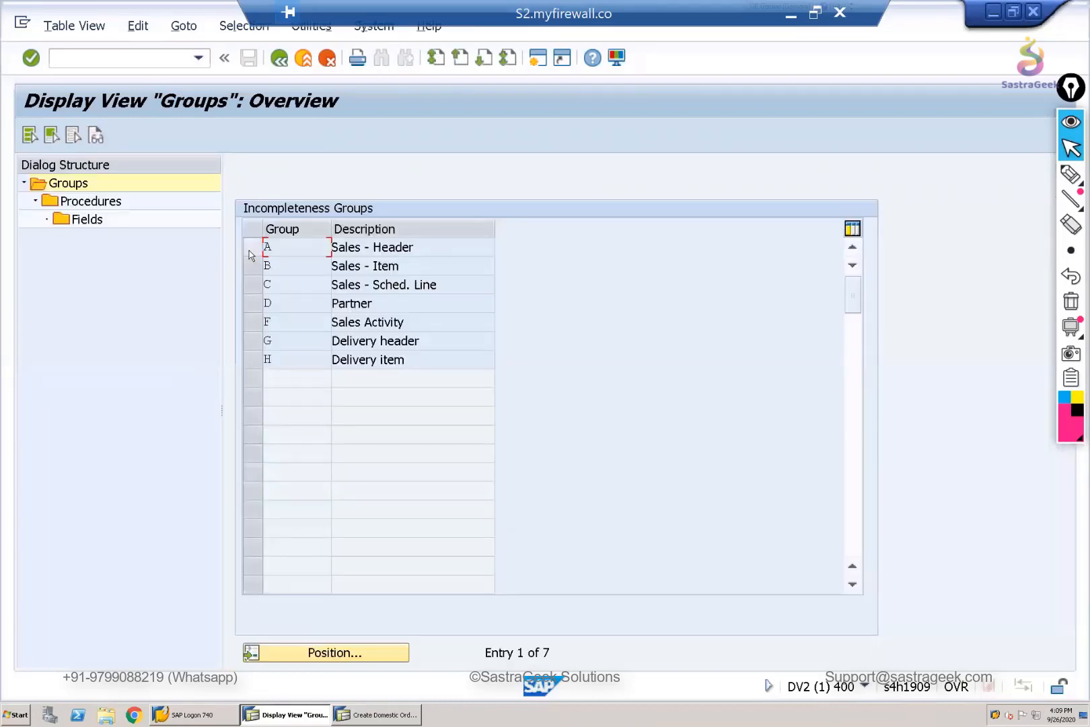
double_click(81, 202)
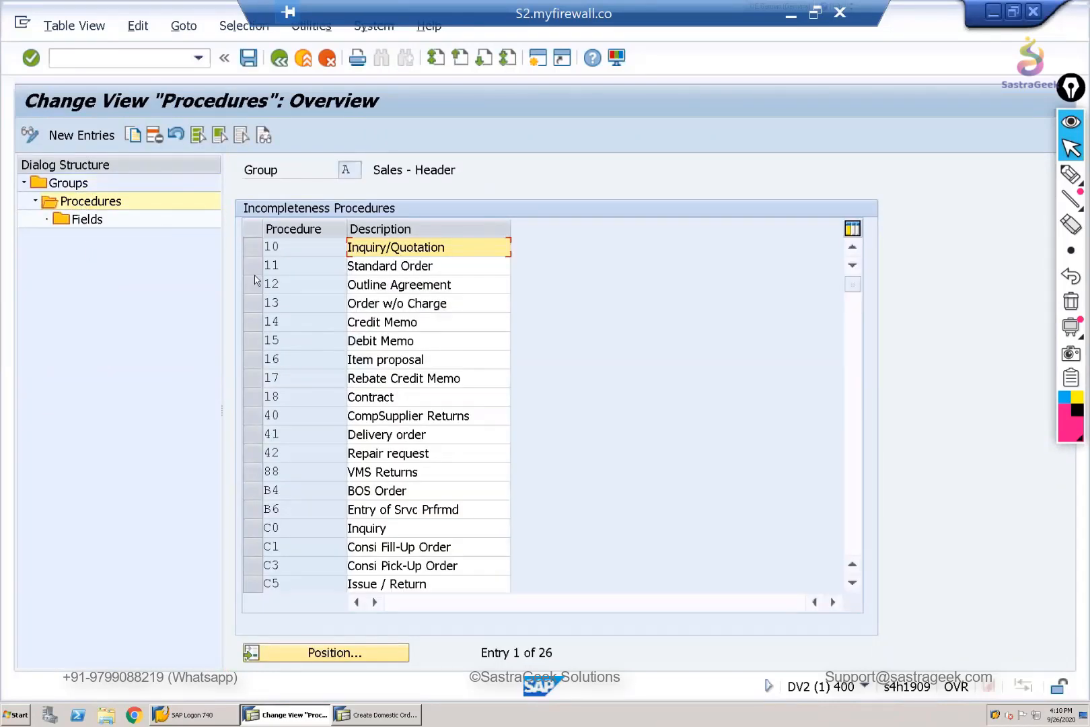
left_click(253, 266)
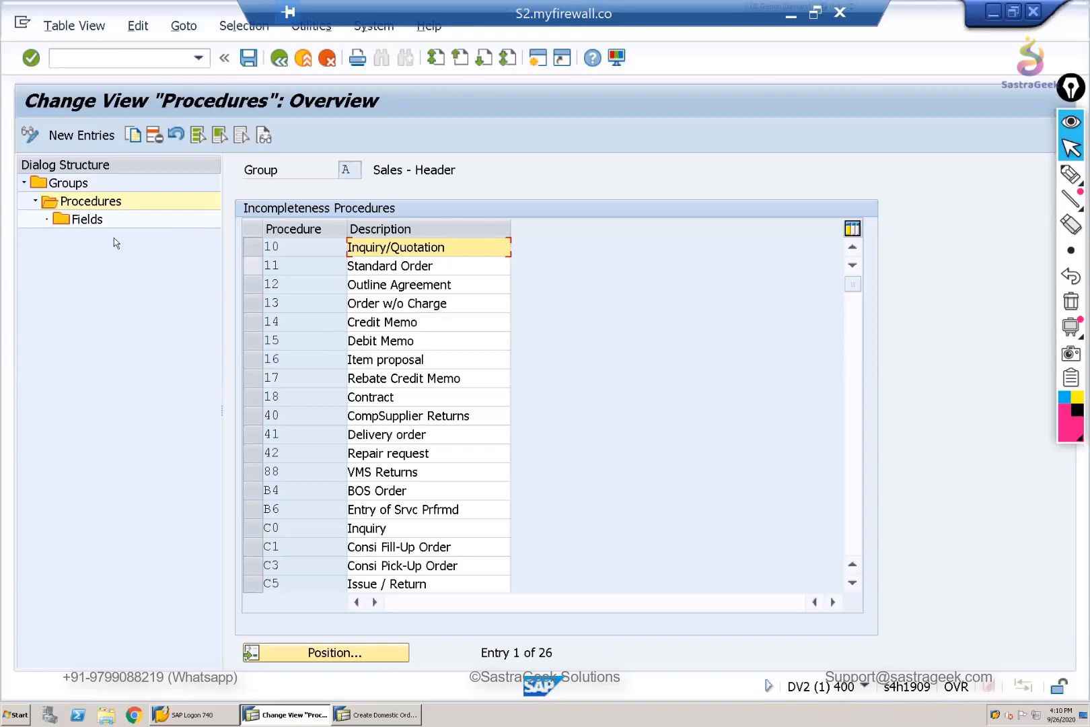
left_click(83, 222)
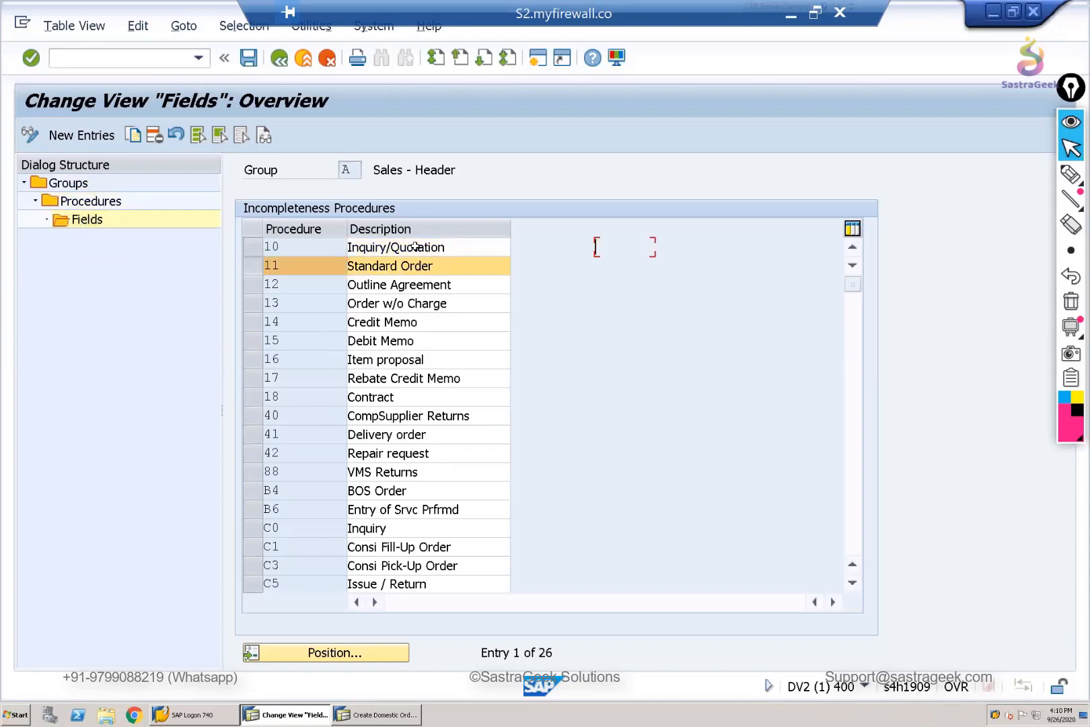
left_click(544, 267)
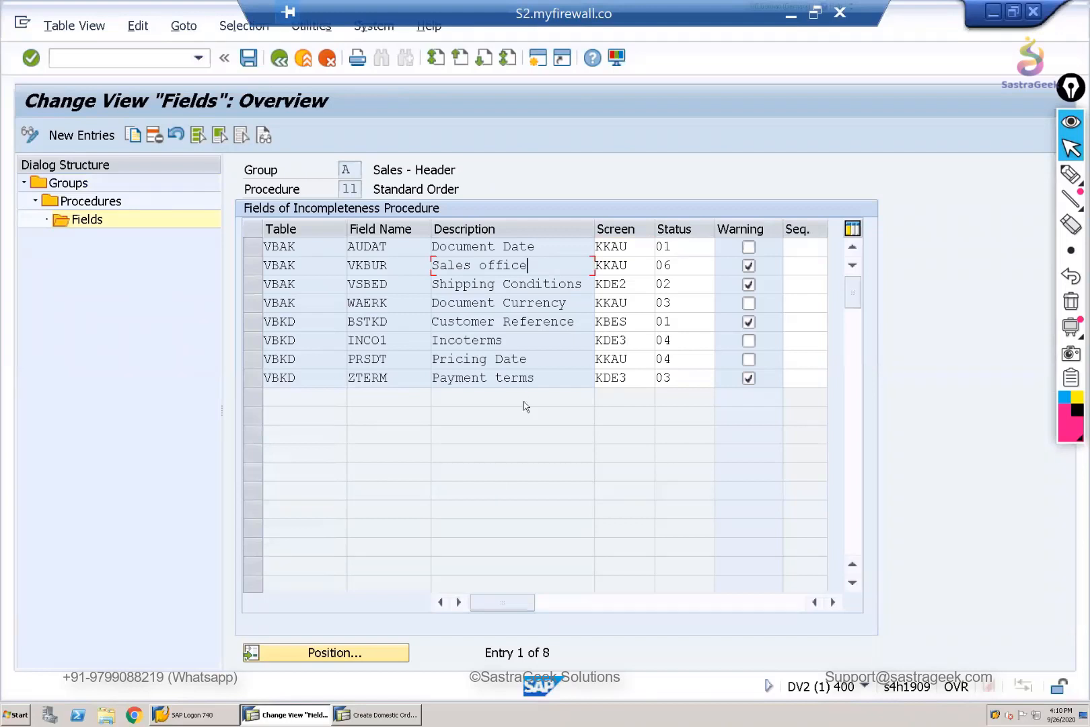
left_click(245, 325)
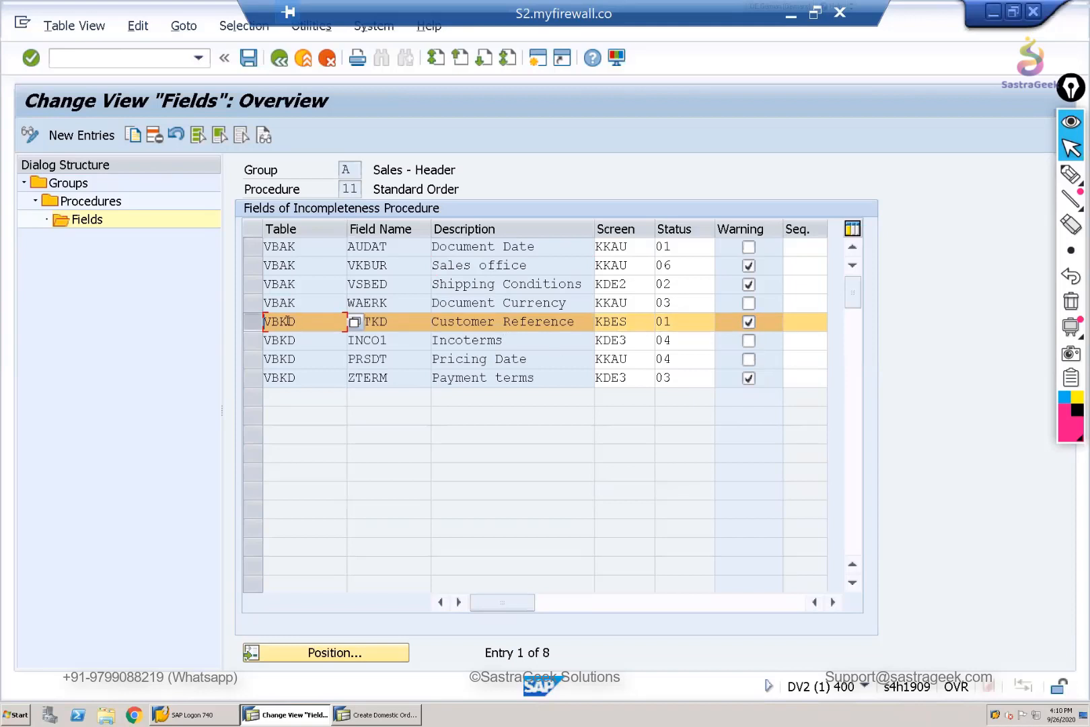
left_click(248, 323)
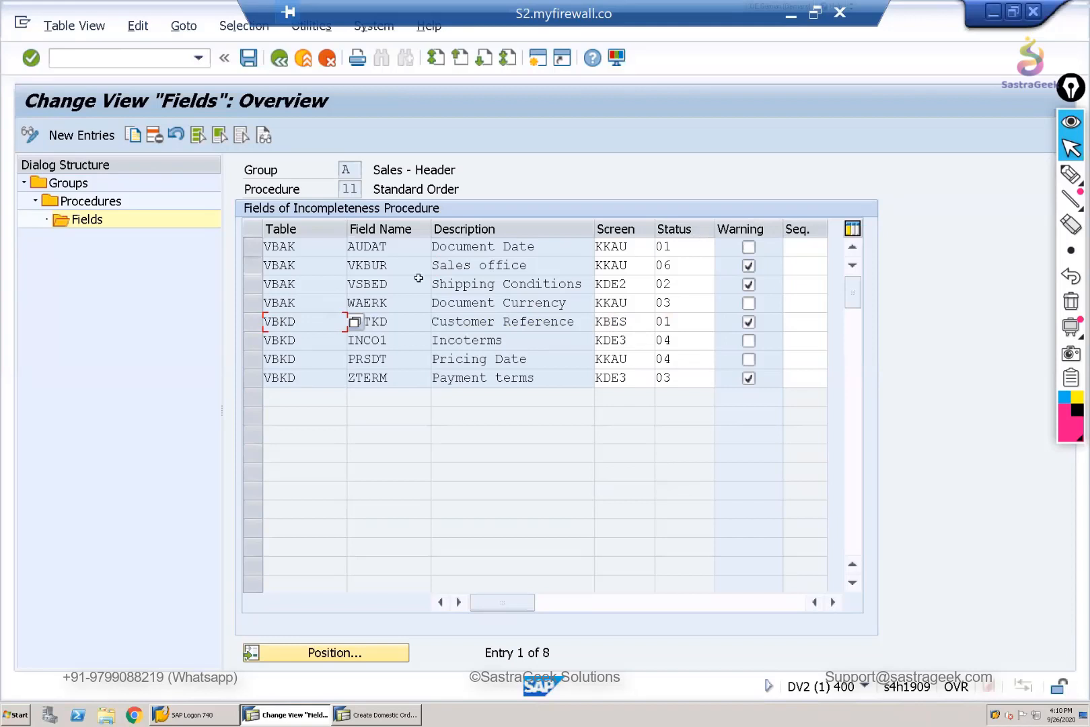
- Delete the Sales office field (VBAK-VKBUR) from procedure 11 and save the change to the proposed customizing request
left_click(253, 265)
left_click(155, 136)
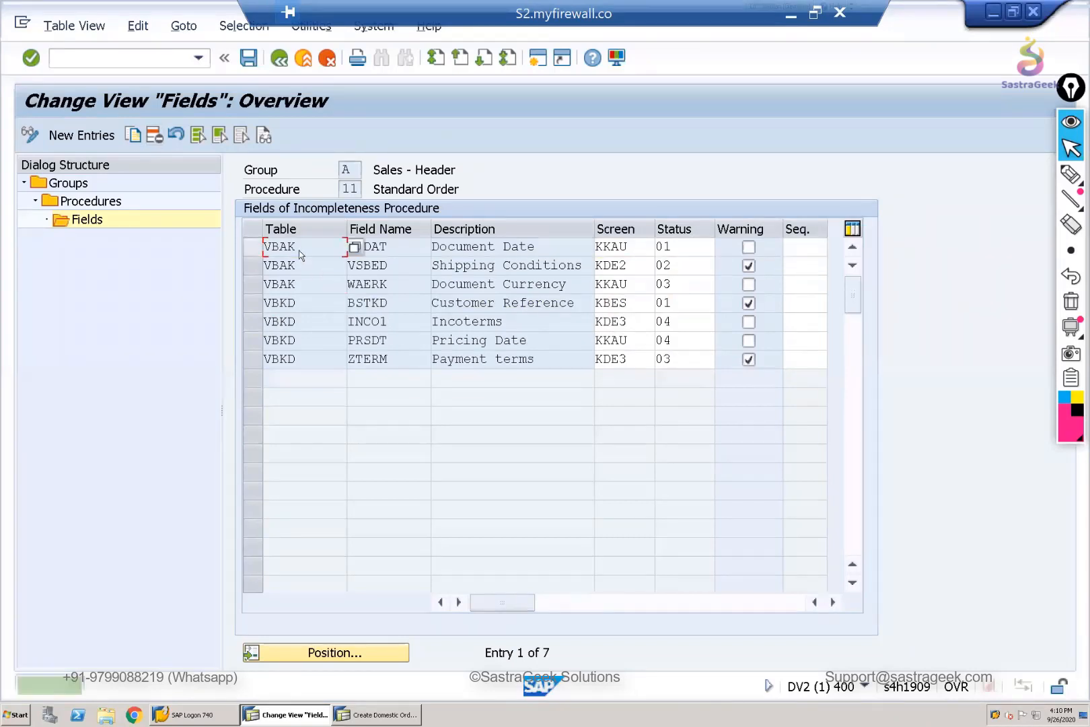
left_click(248, 61)
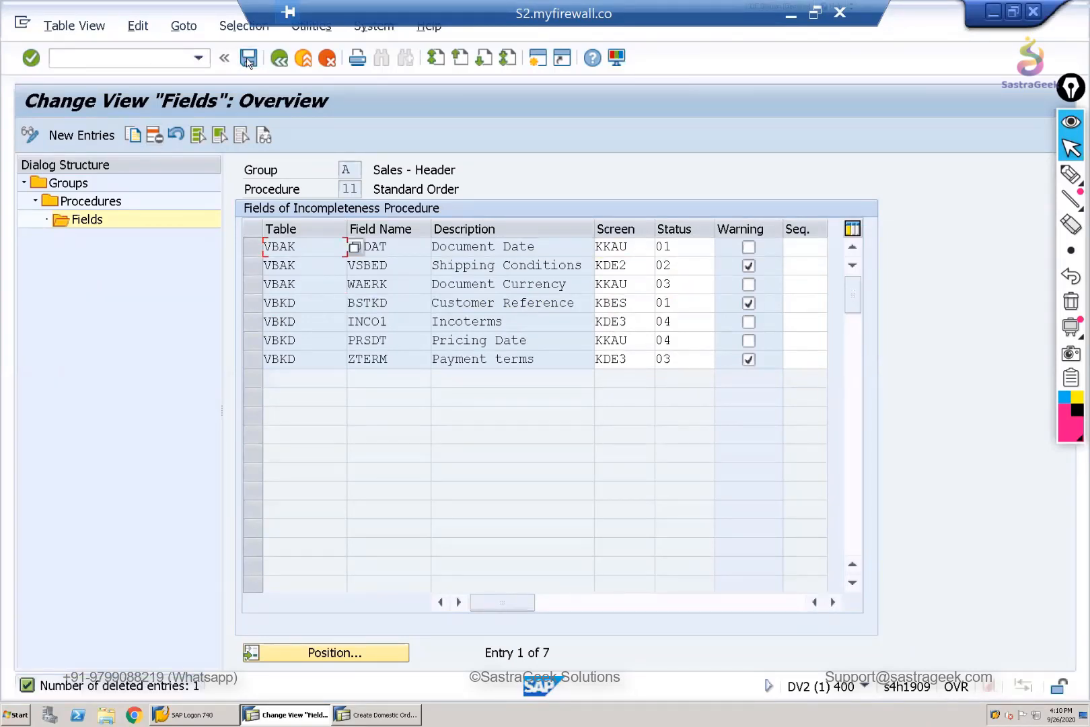
left_click(354, 338)
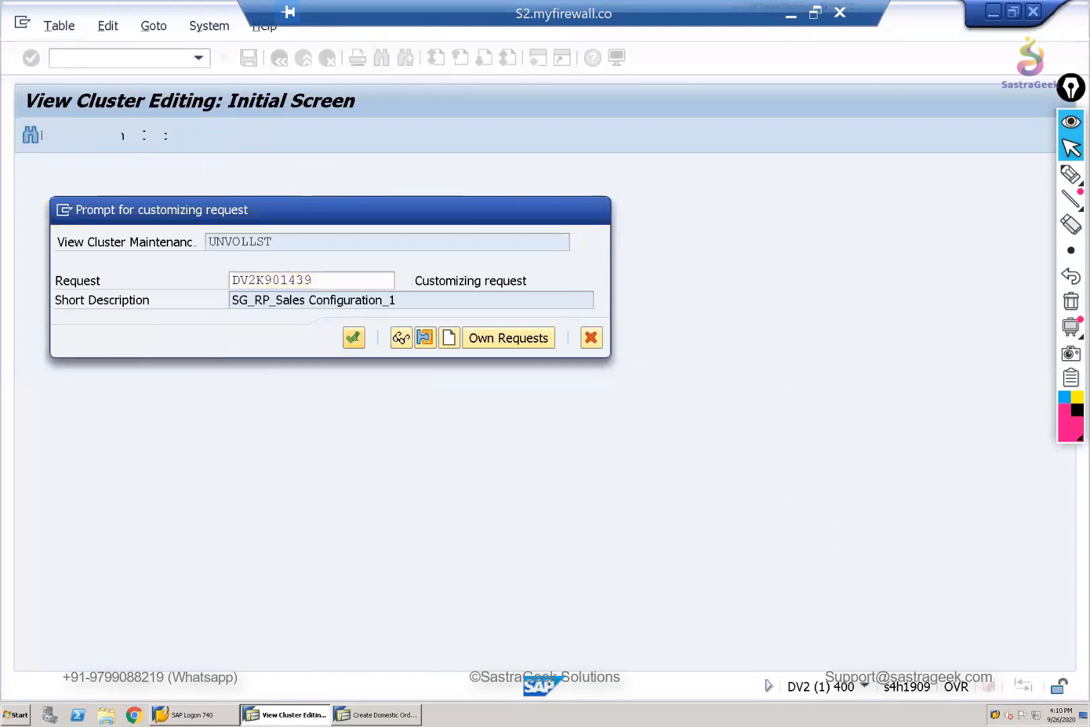
- Return to the incompleteness groups and open the fields of procedure 20 Standard Item in group B Sales - Item
left_click(280, 60)
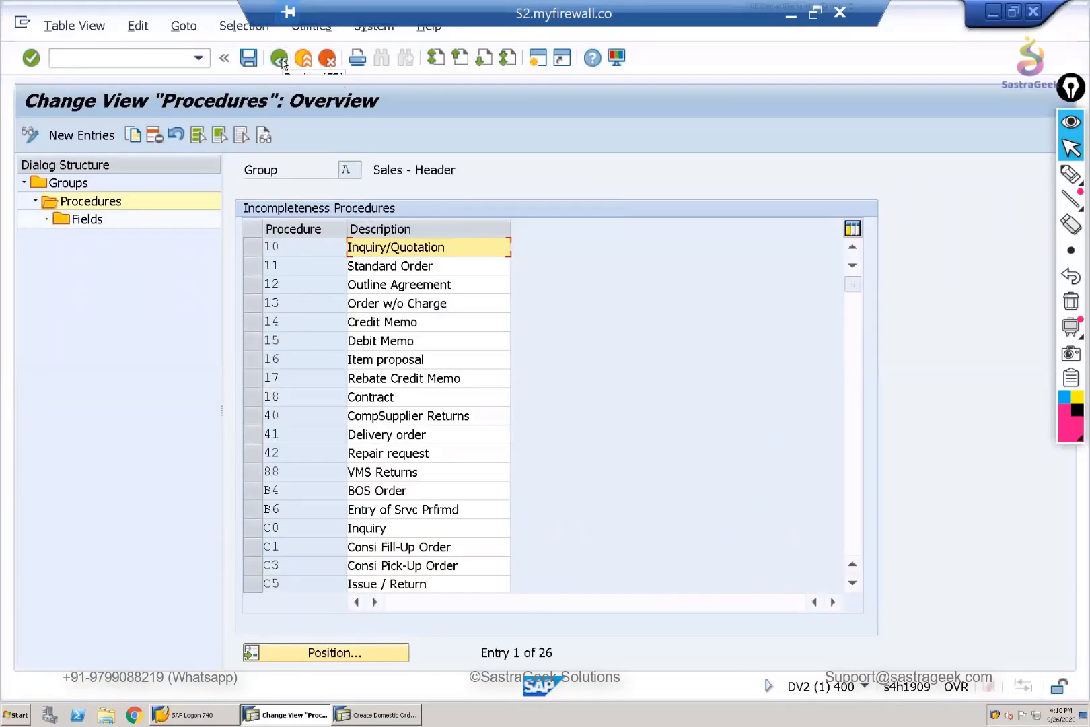
left_click(280, 60)
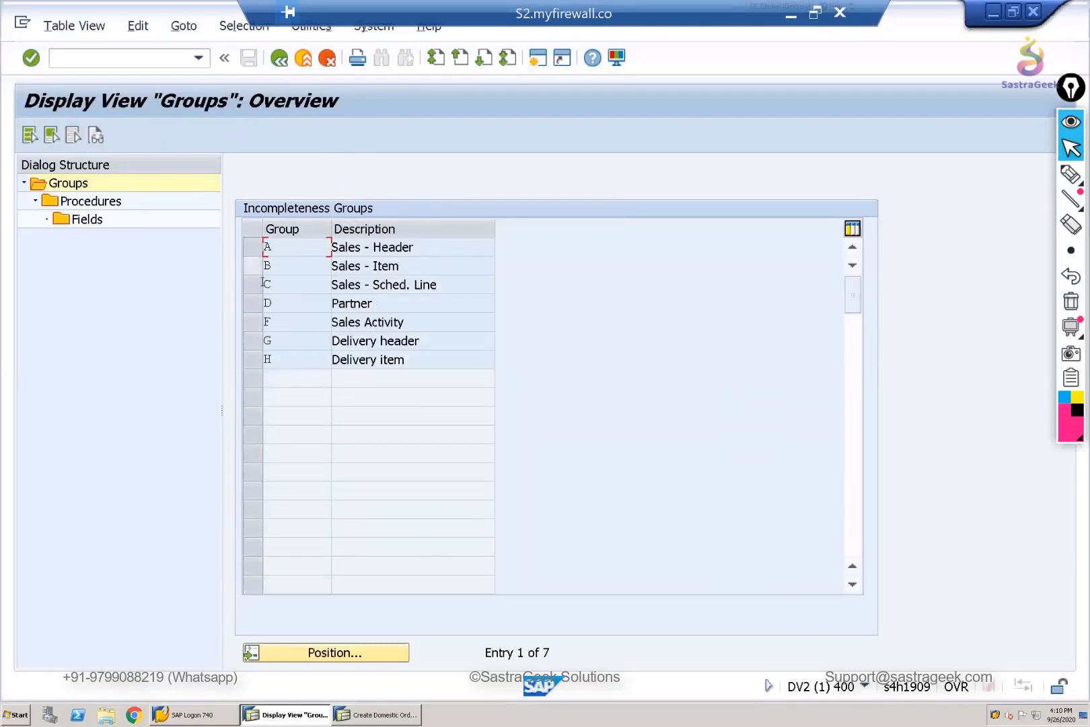
left_click(259, 271)
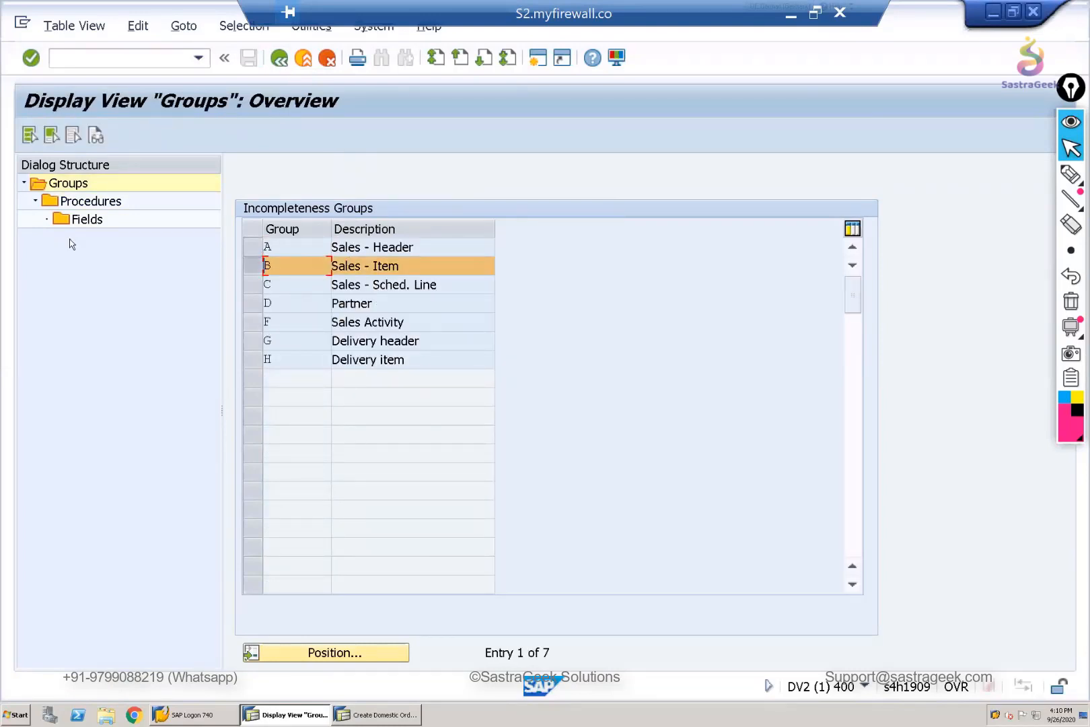
double_click(82, 202)
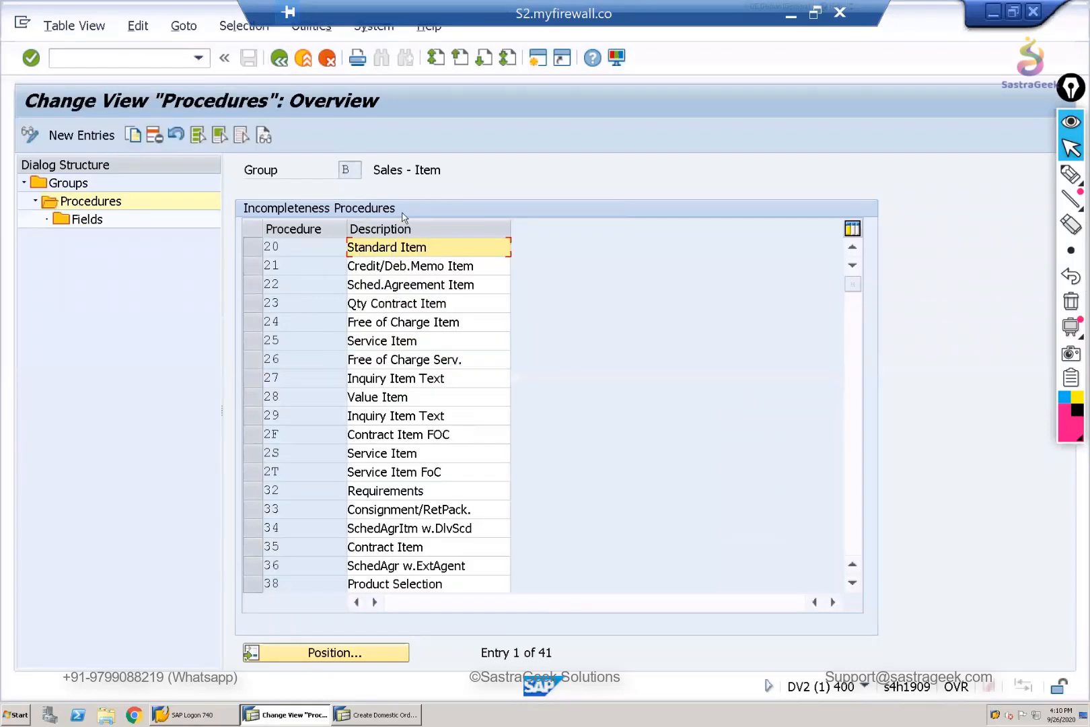
left_click(251, 253)
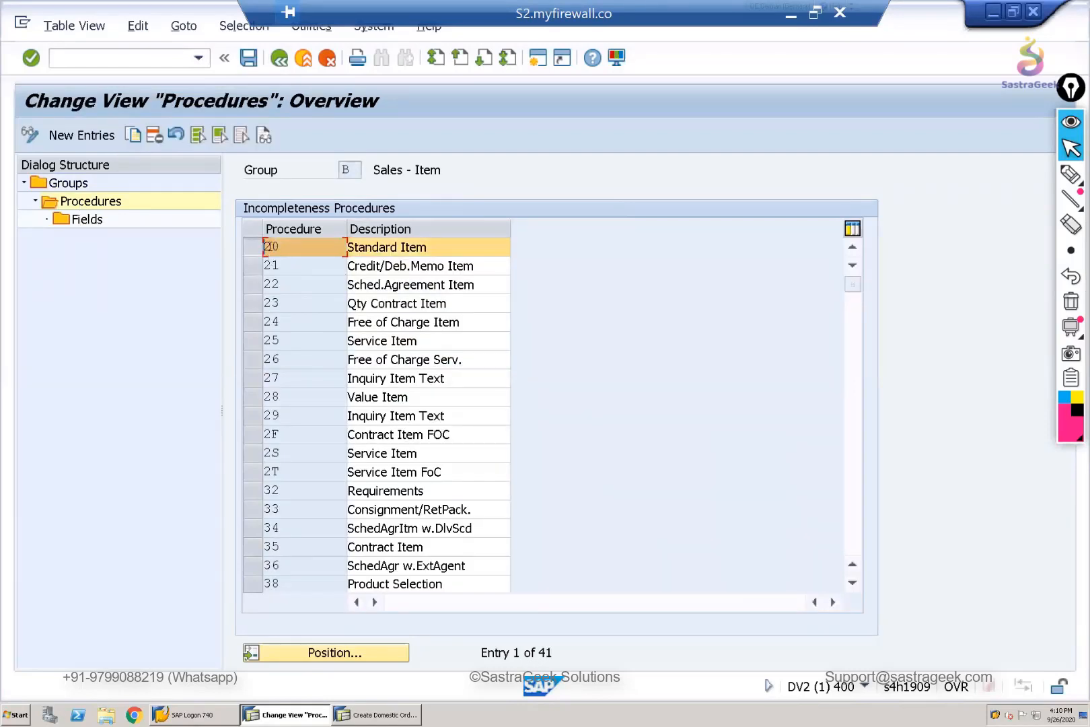
left_click(86, 225)
double_click(86, 224)
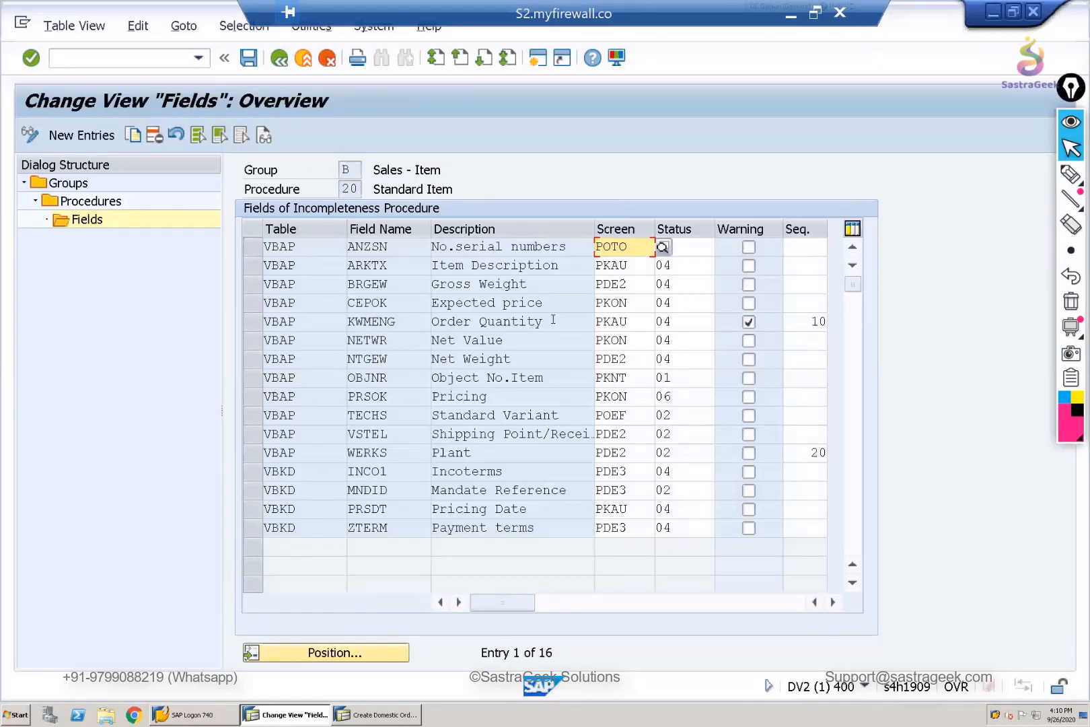
- Examine the Order Quantity field (KWMENG) in procedure 20 and the sequence values for Order Quantity and Plant
left_click_drag(552, 322, 418, 321)
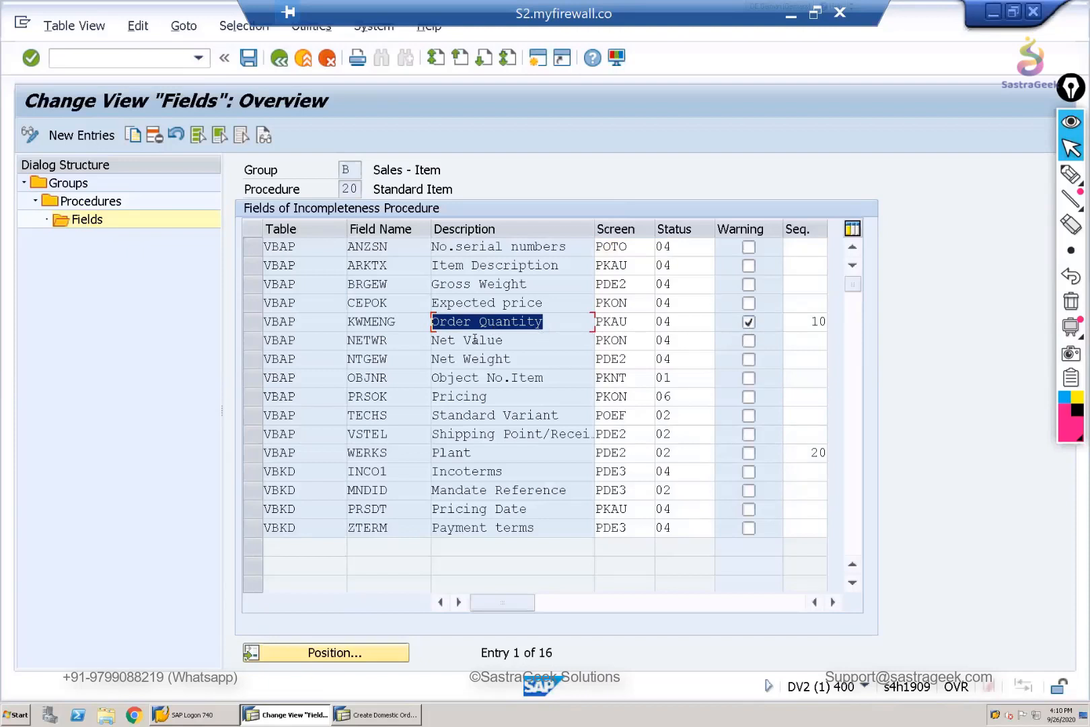
left_click_drag(397, 321, 346, 322)
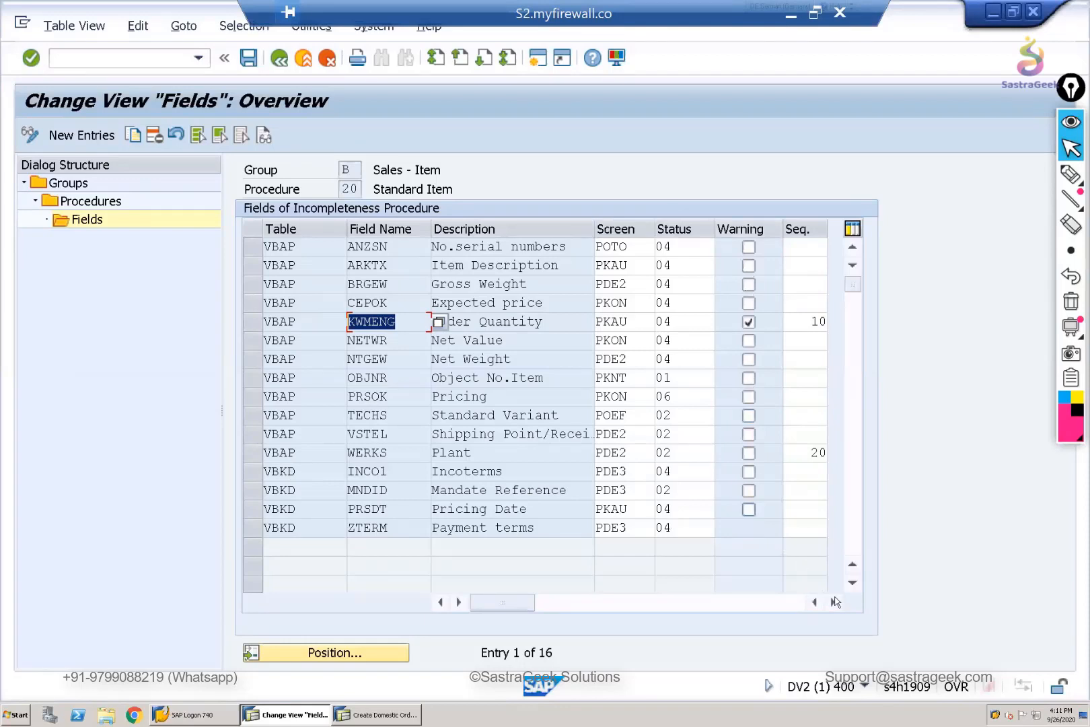
left_click(834, 602)
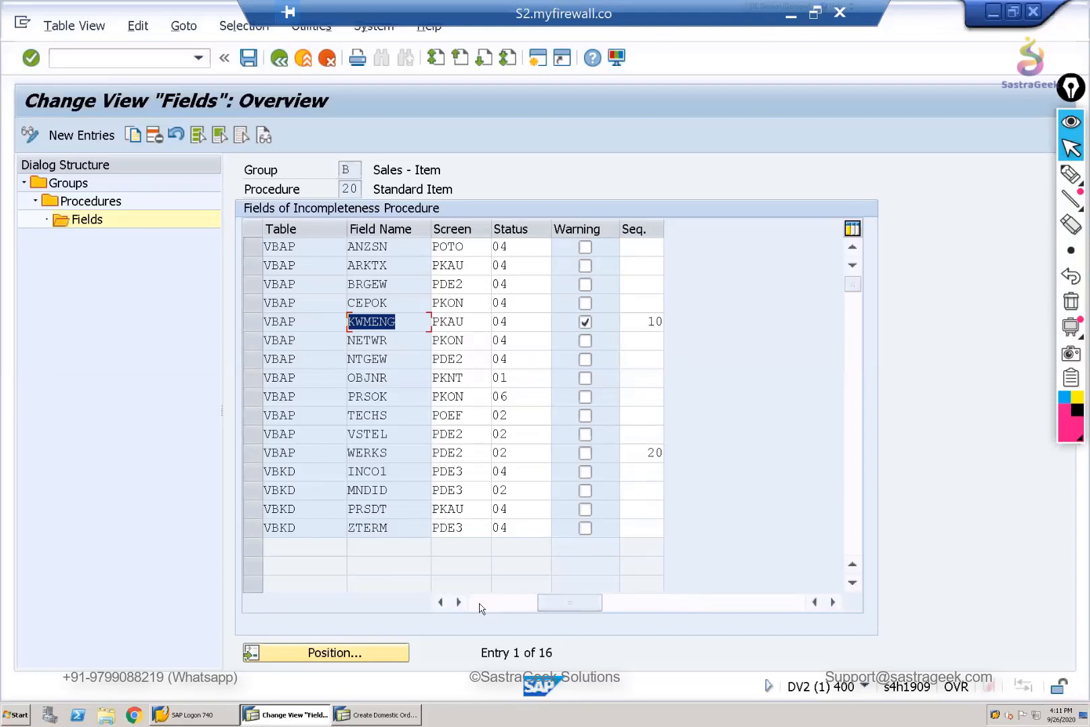
left_click(504, 601)
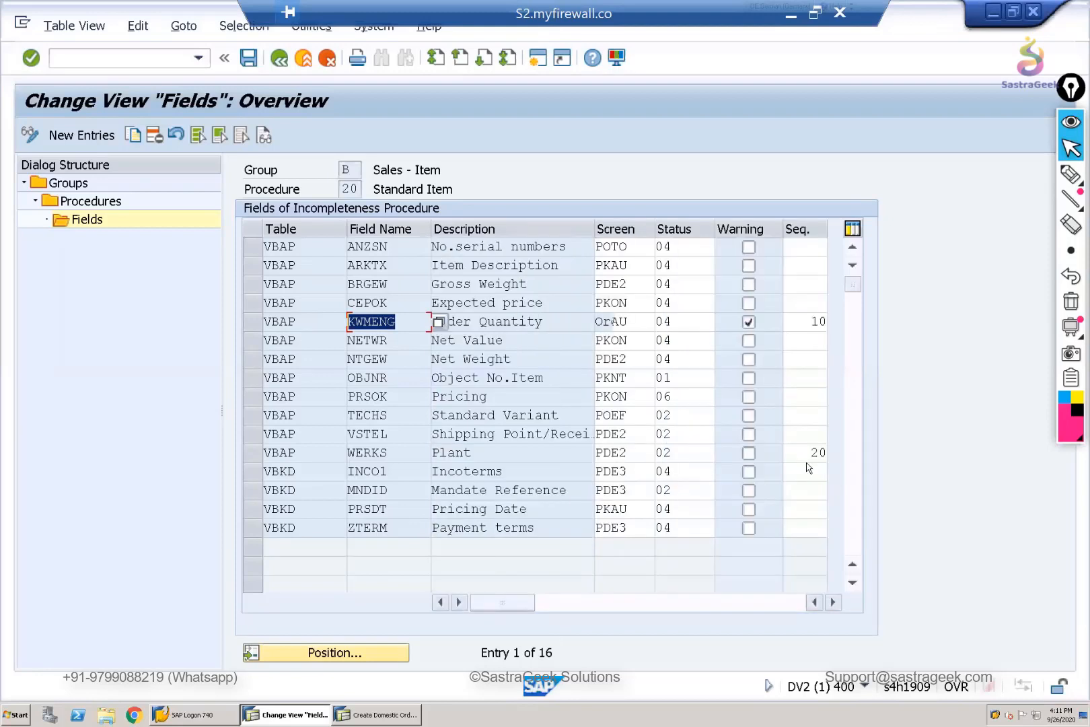
left_click(814, 321)
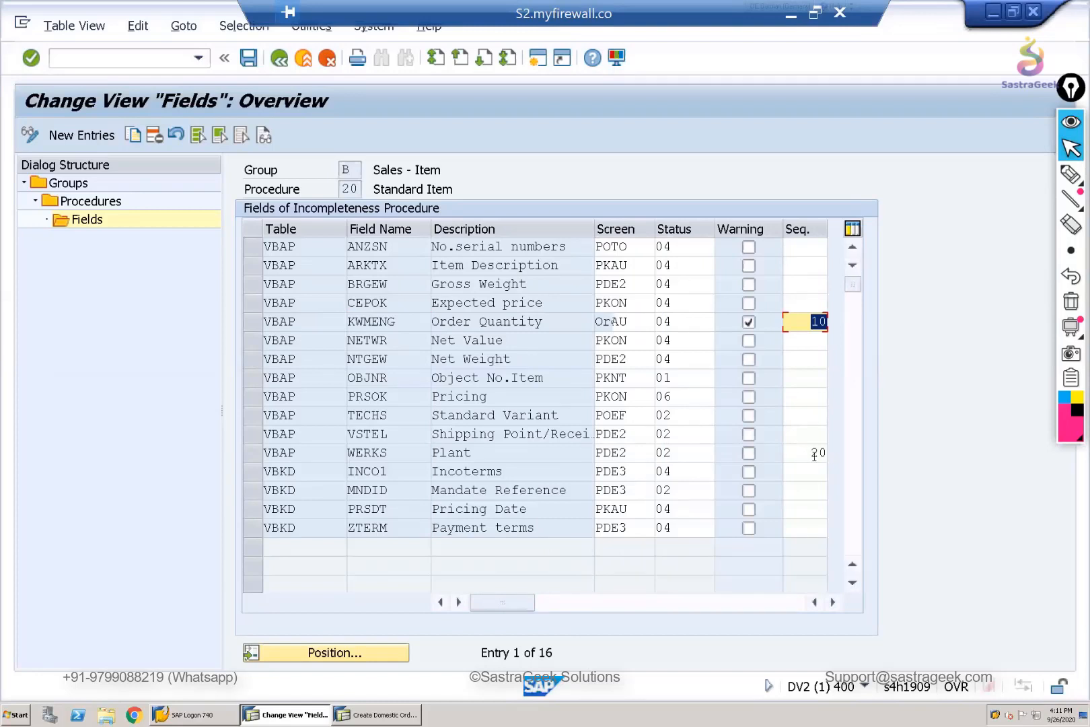
left_click(807, 455)
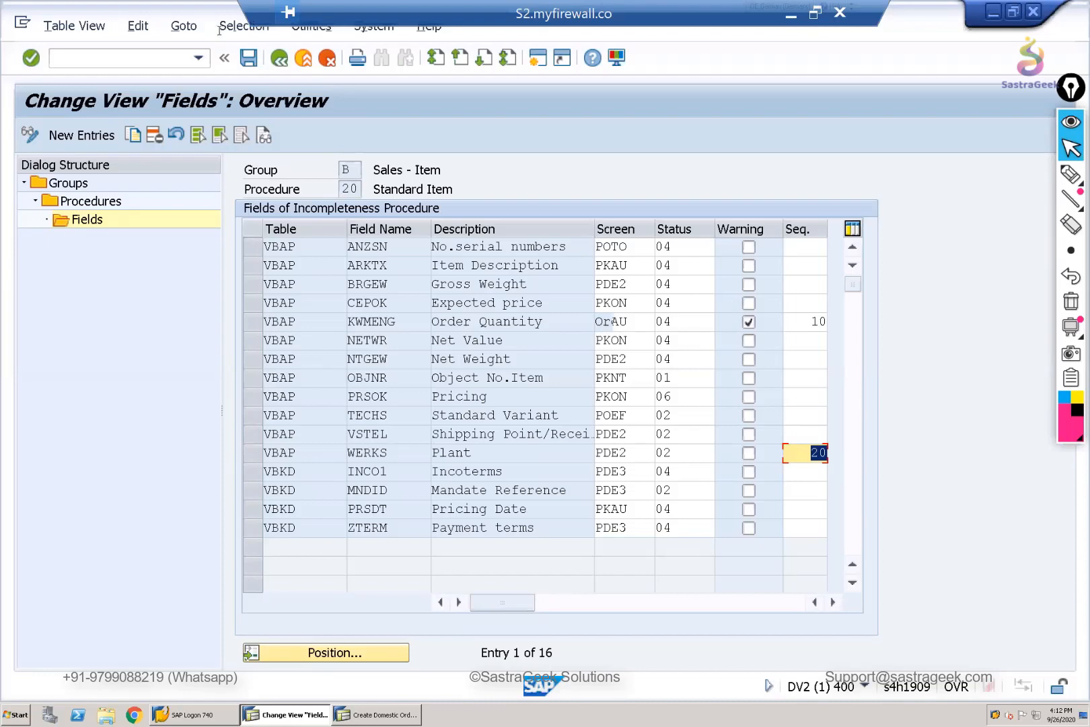
- Leave the definition of item procedure 20 and open the activity that assigns incompleteness procedures to item categories
left_click(280, 60)
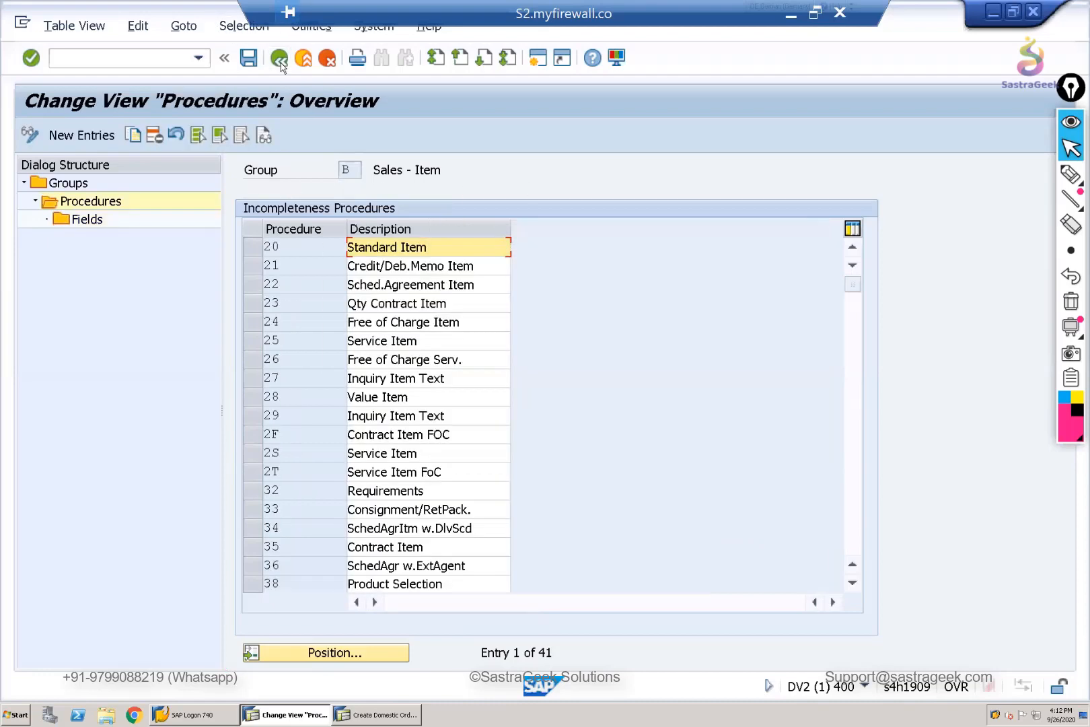
left_click(280, 60)
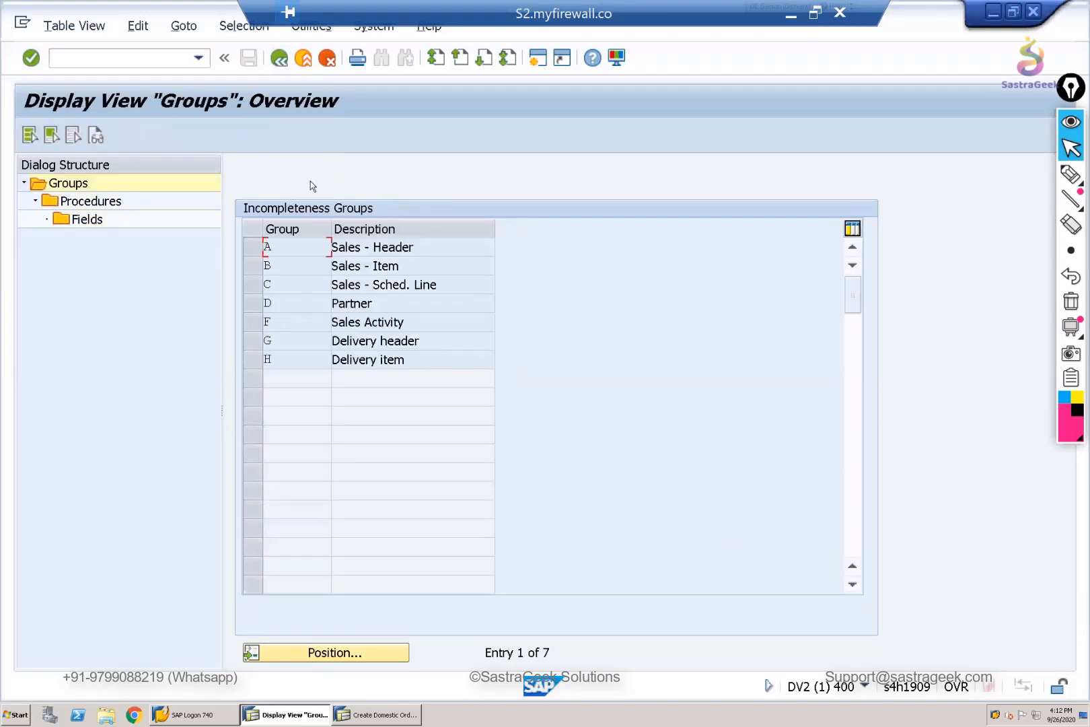
key("F3")
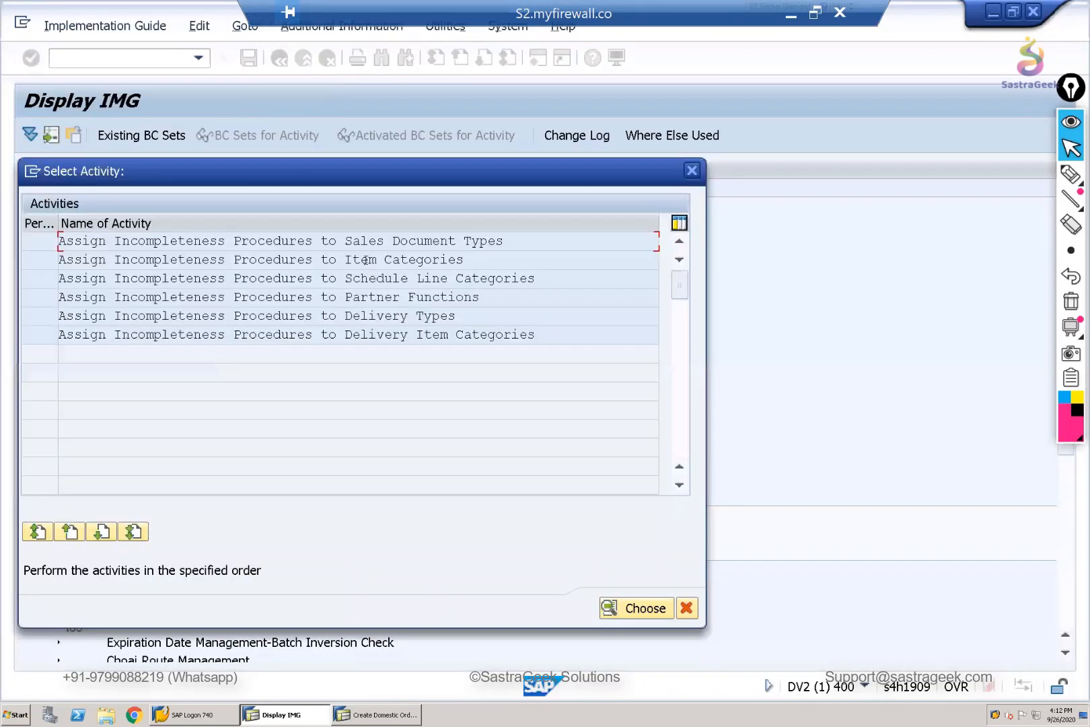
double_click(365, 260)
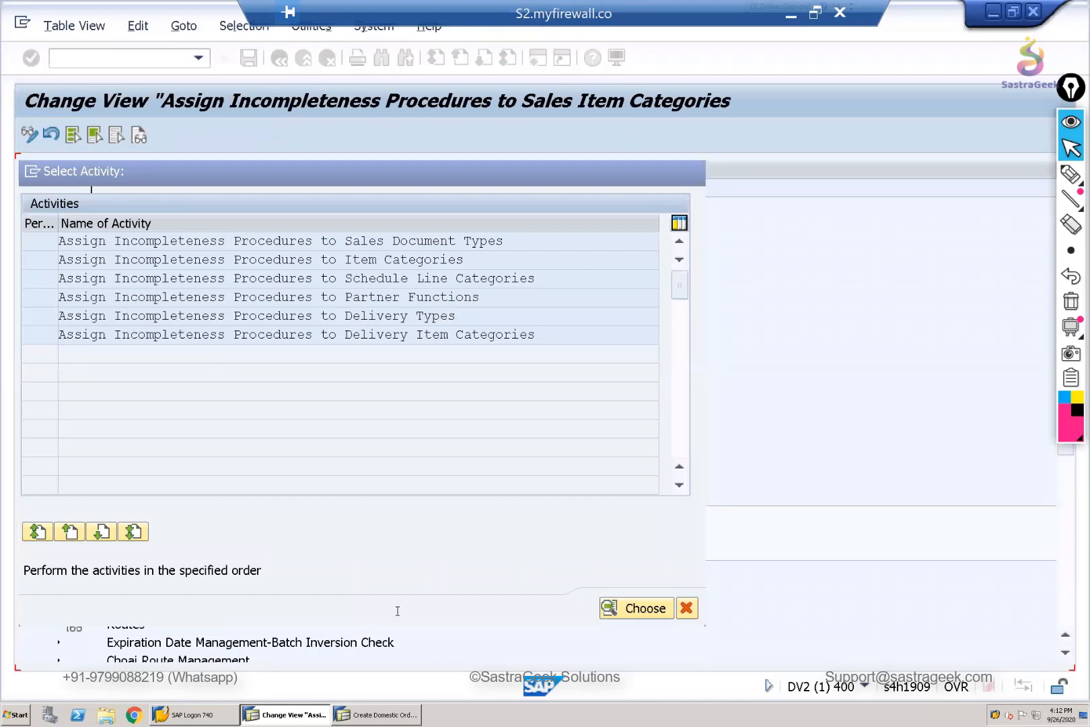
- Find item category ZTAN in the assignment list and check which incompleteness procedure is assigned to it
left_click(183, 653)
type("zt")
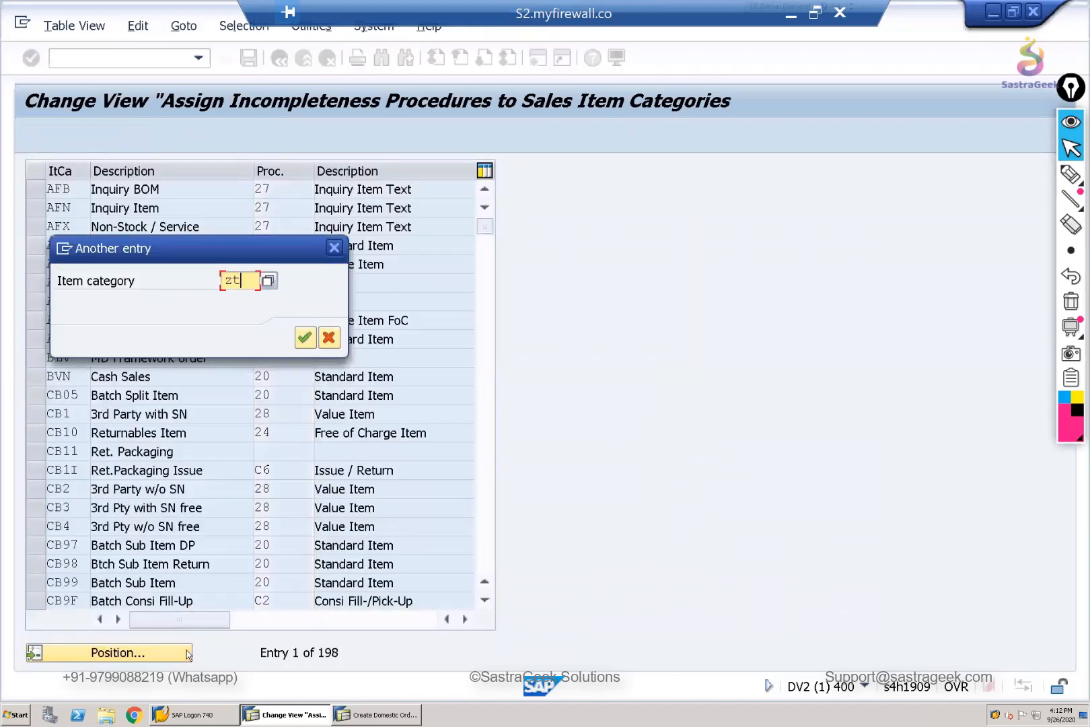
type("an")
key("Return")
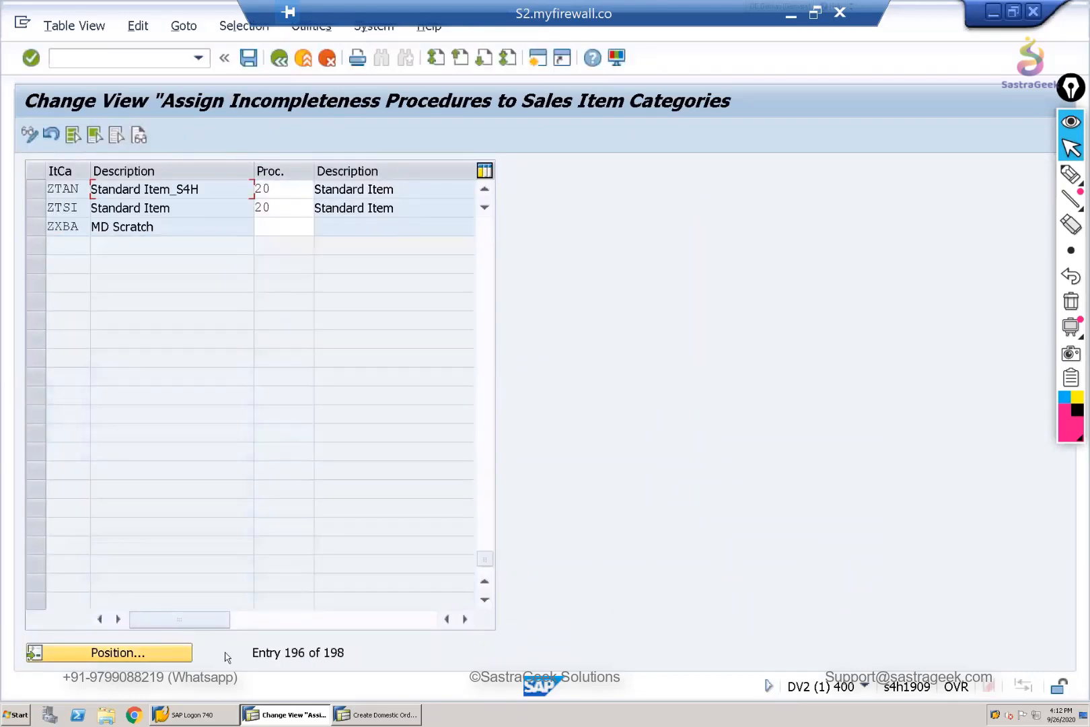
left_click(198, 194)
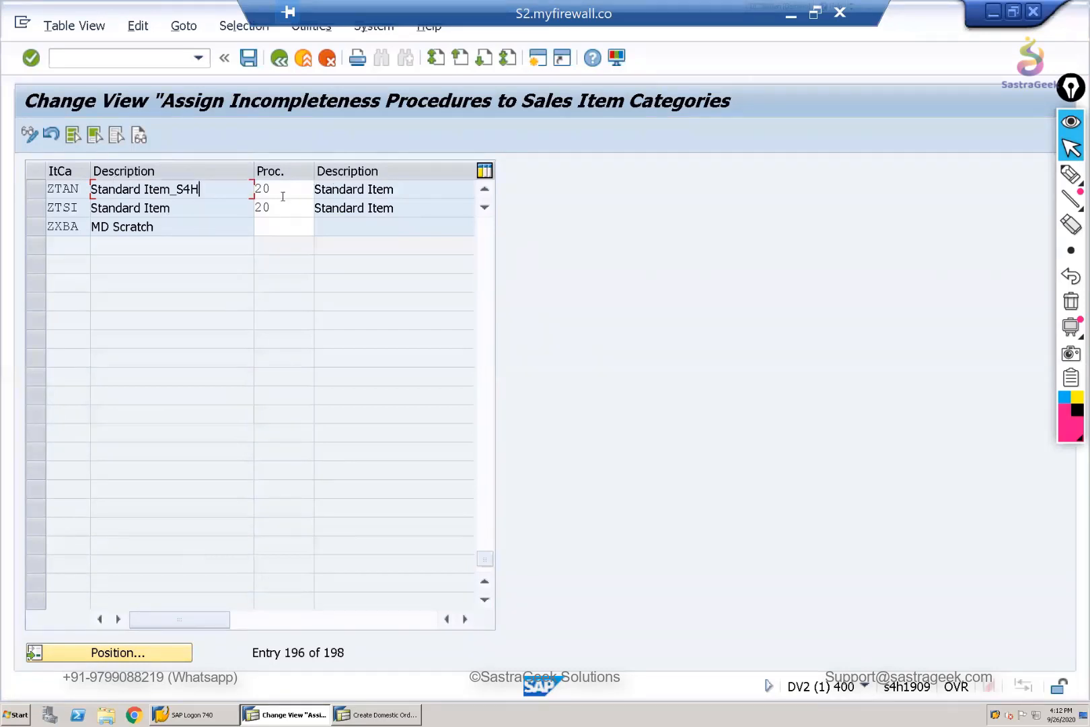
key("Tab")
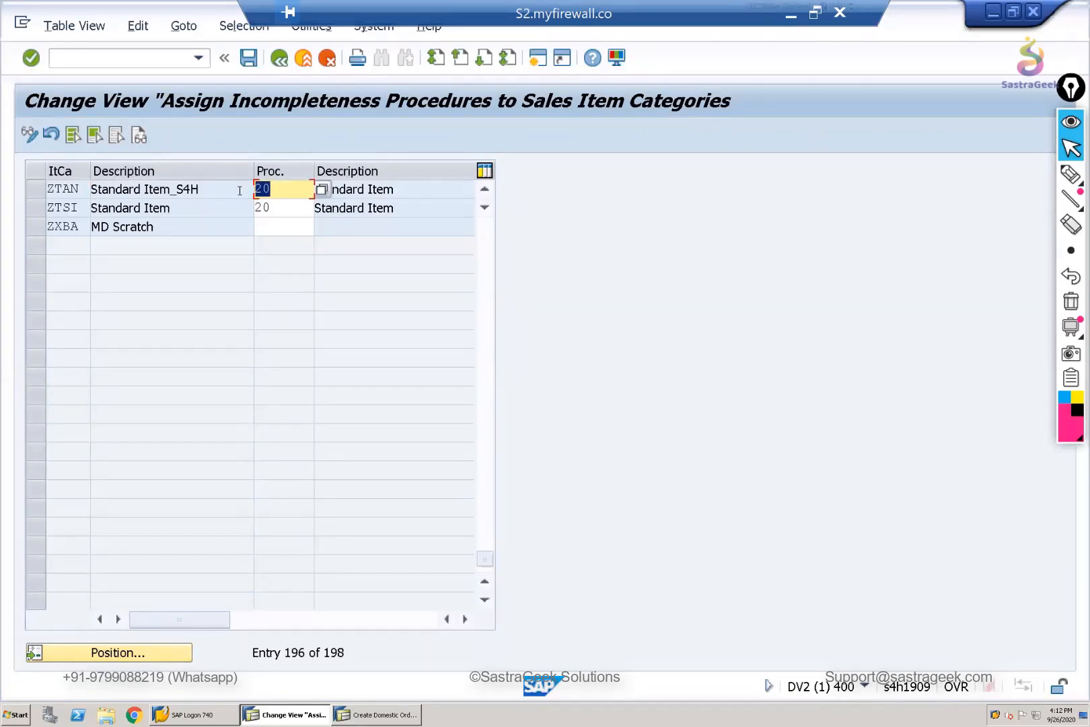
- Exit the item category assignment, close the activity selection and collapse the Log of Incomplete Items node in the IMG
left_click(279, 59)
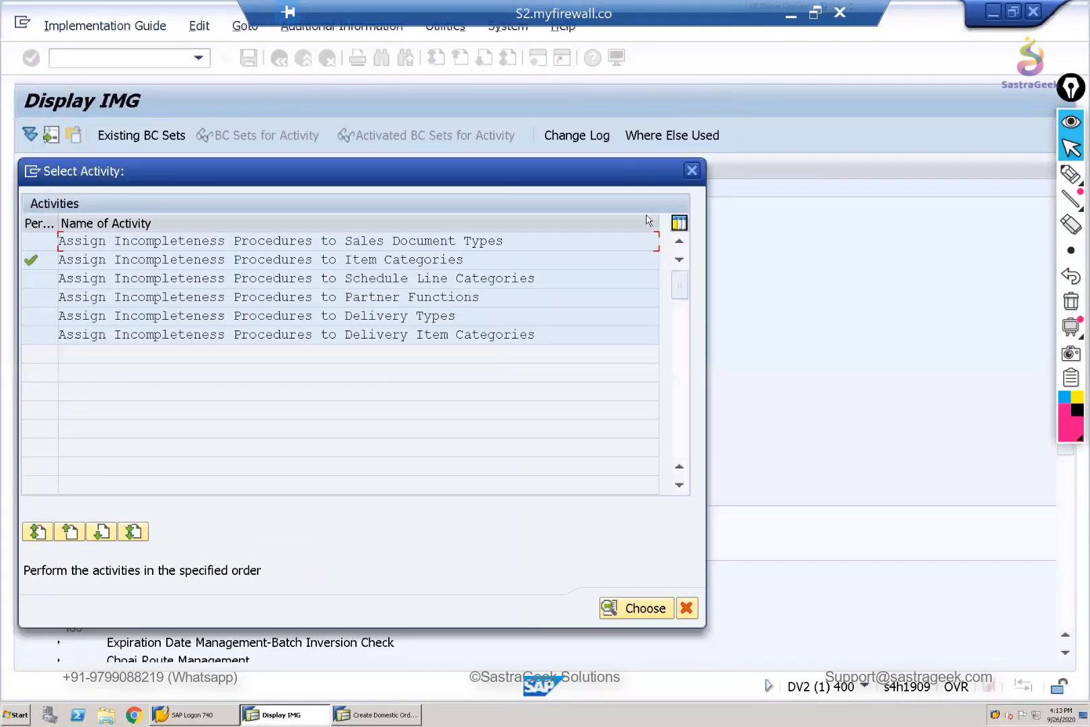
left_click(693, 171)
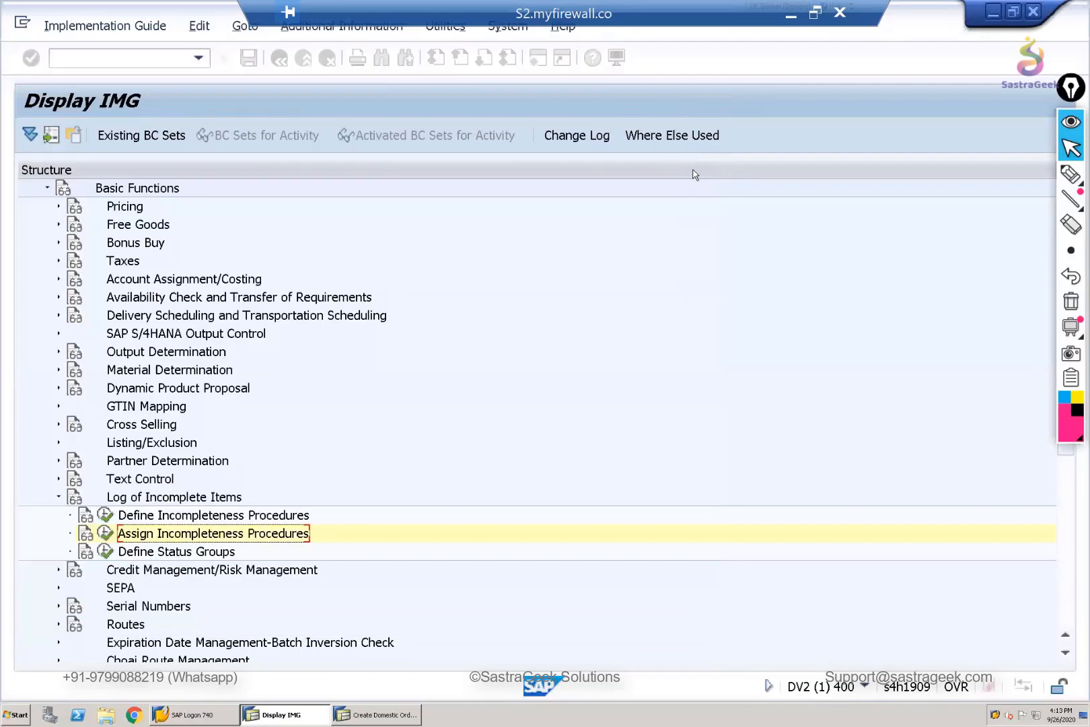
left_click(58, 497)
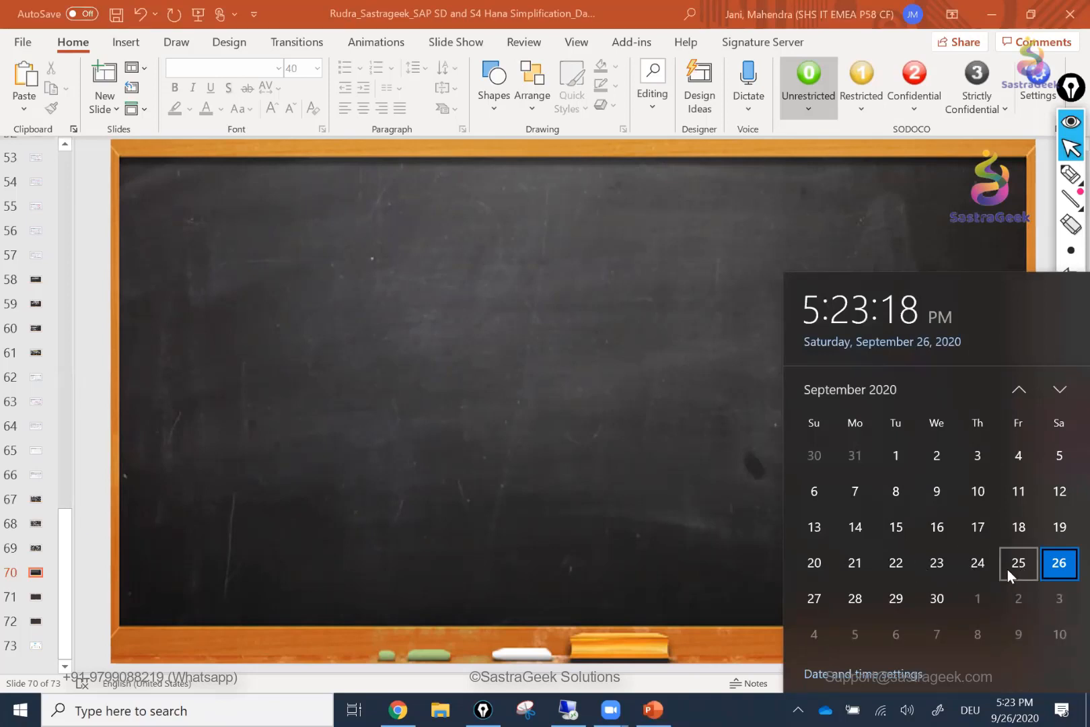
- View October 2020 in the Windows taskbar calendar and close the calendar
left_click(1062, 390)
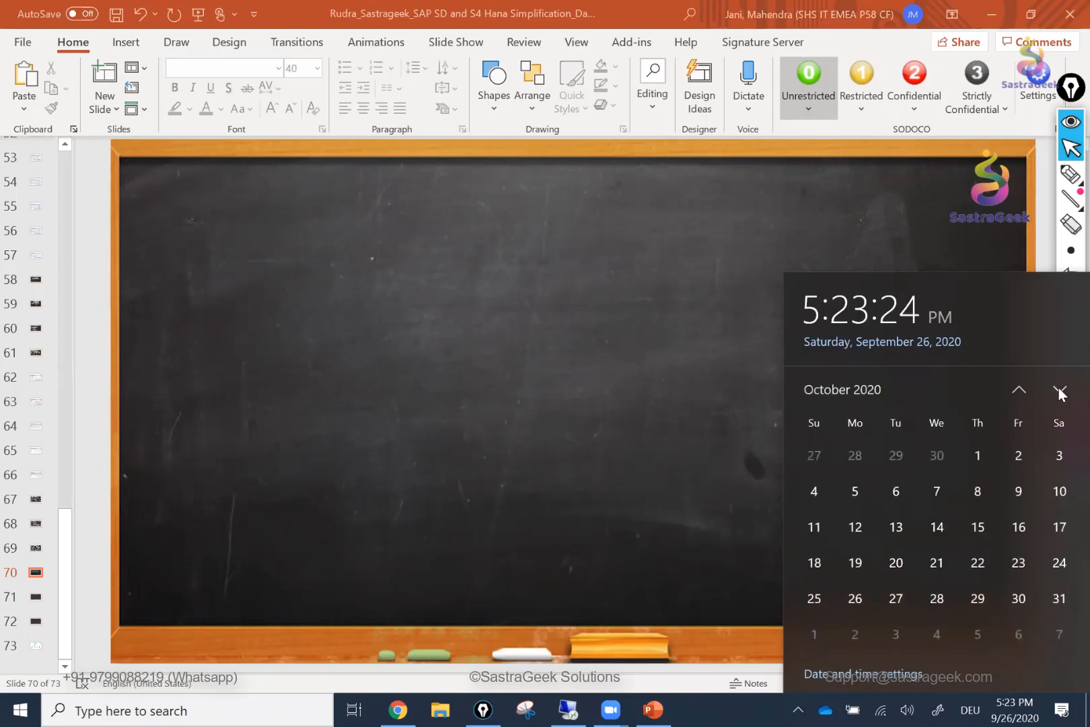
left_click(693, 560)
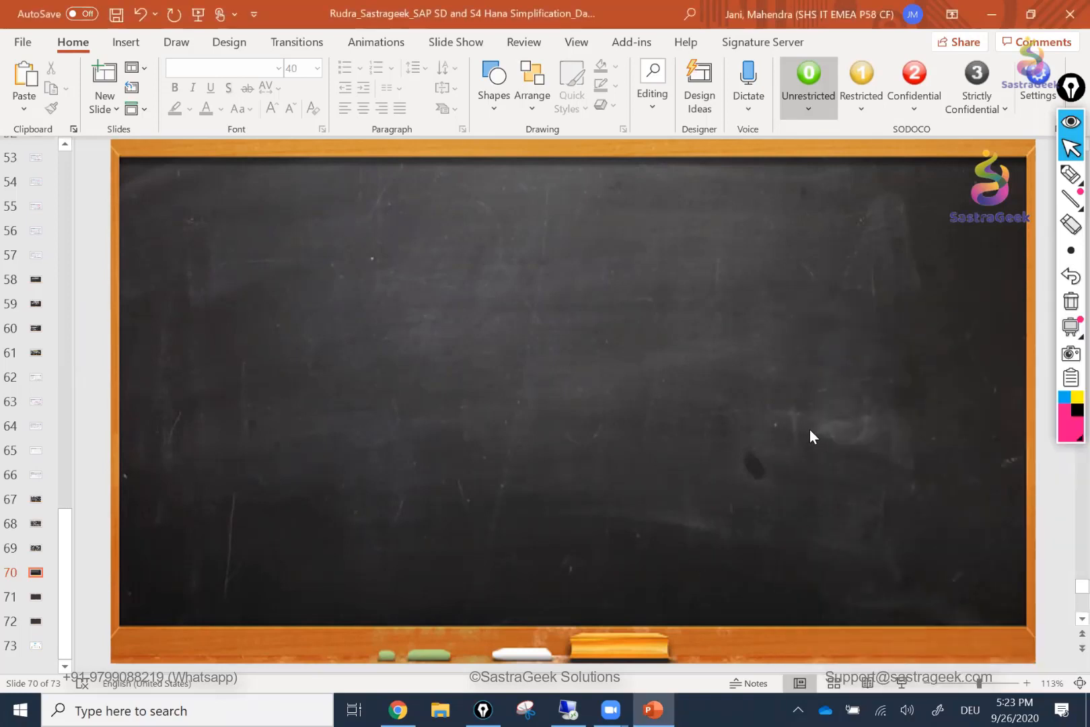